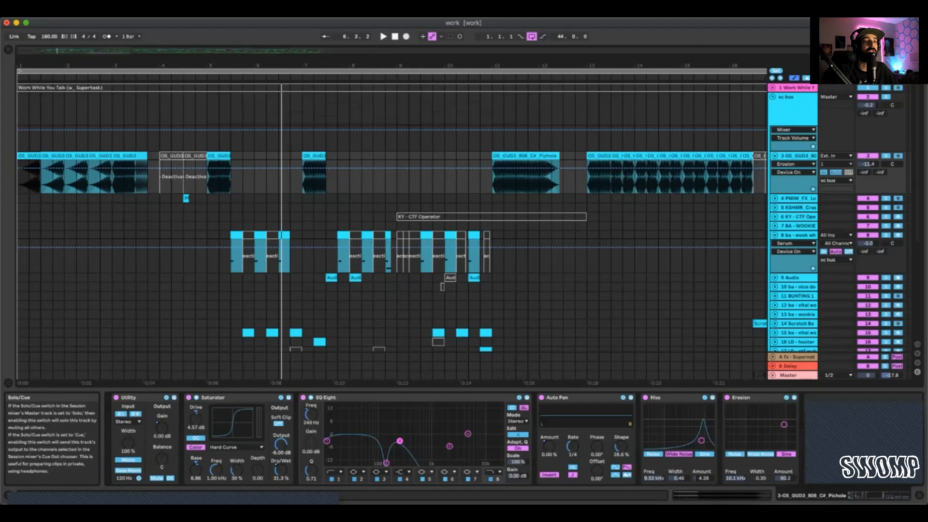
Audition the OS_GUD3 808 track in solo, bypass its entire effect chain, and play the section again.
key(space)
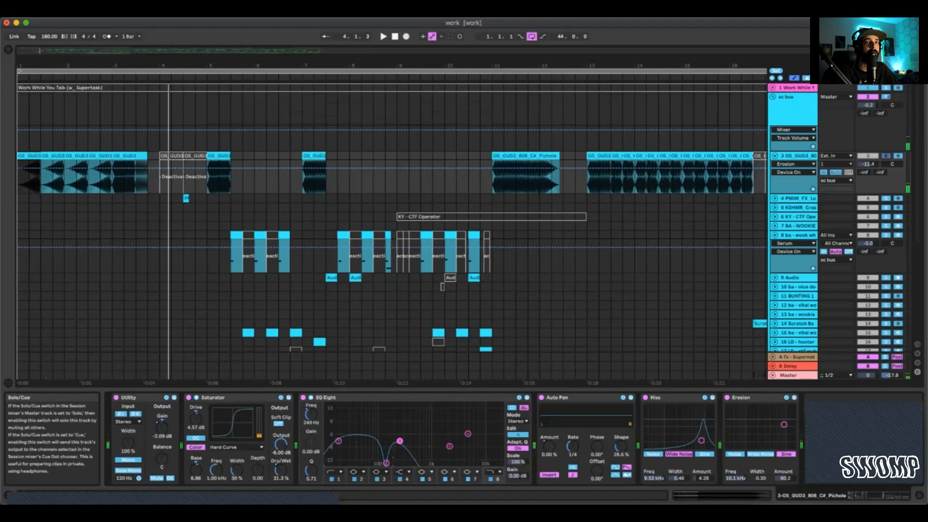
click(885, 156)
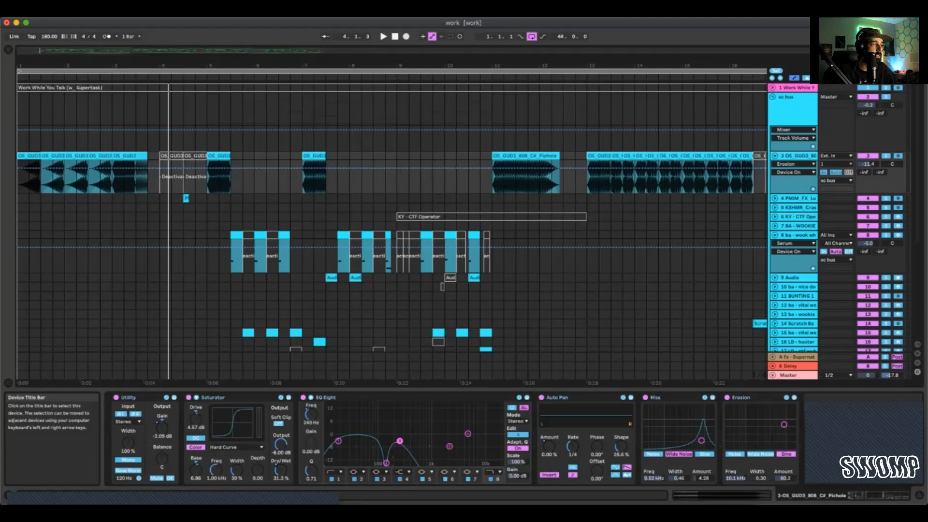
click(116, 397)
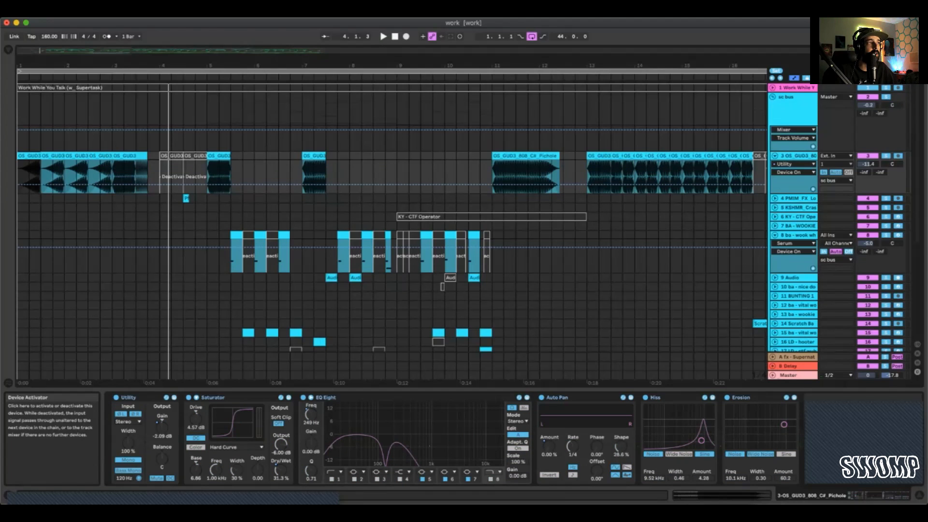
key(space)
click(885, 97)
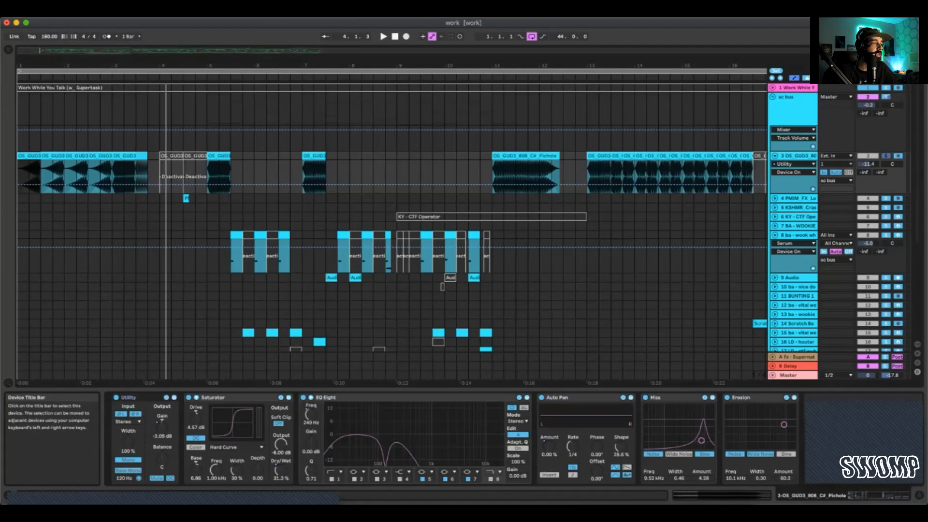
Reactivate Utility on the 808 track, show its Gain automation, and collapse the device.
click(162, 426)
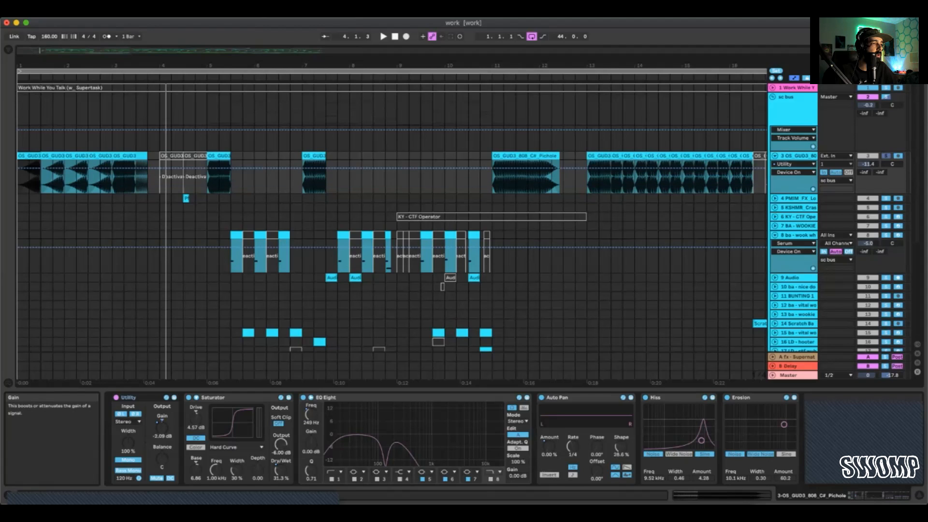
click(161, 427)
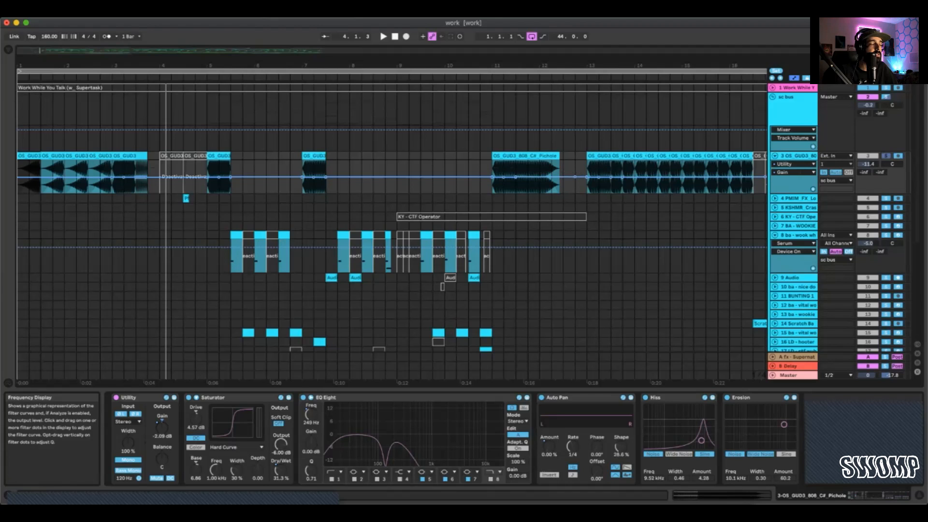
double_click(127, 397)
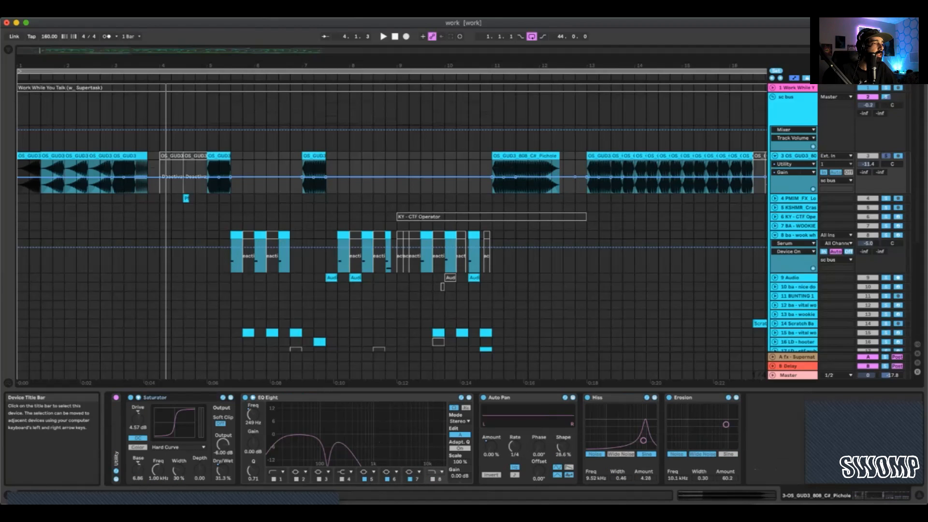
Reactivate the 808 track's Saturator, show its Dry/Wet automation, and place the insert marker at bar 13.
click(145, 398)
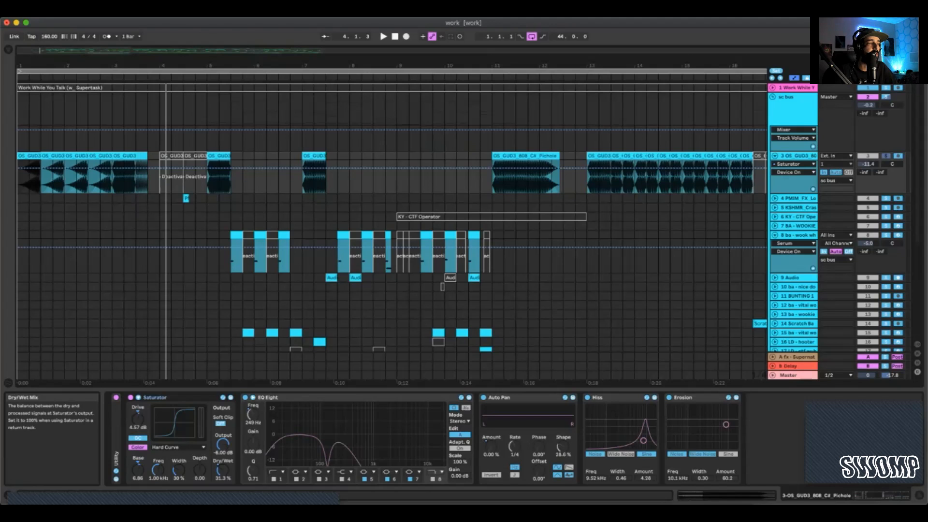
click(222, 470)
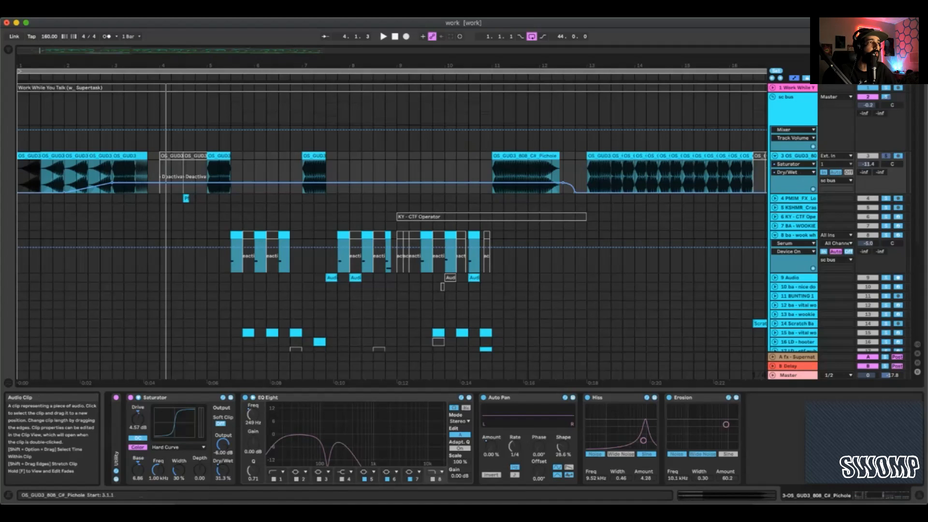
click(124, 156)
click(218, 156)
click(587, 175)
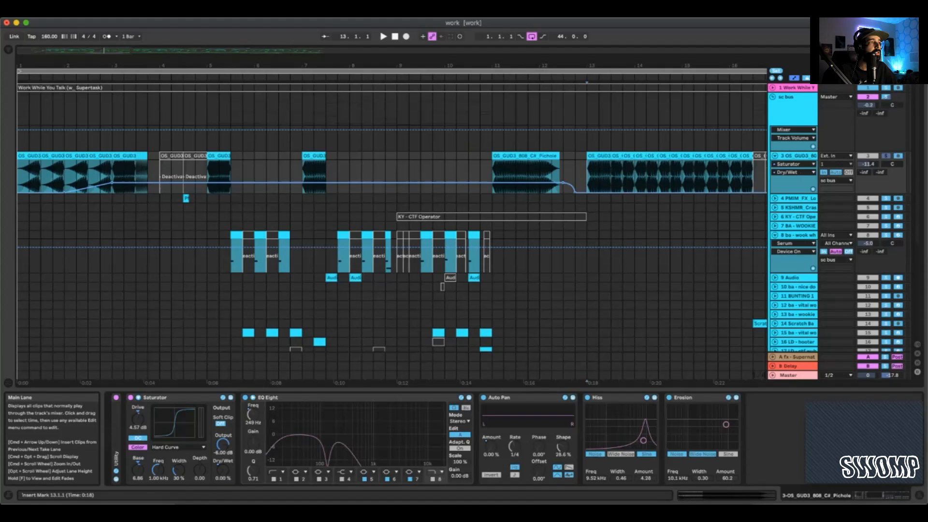
Expand the fx group to show its individual KSHMR sweep tracks.
scroll(805, 70, down, 10)
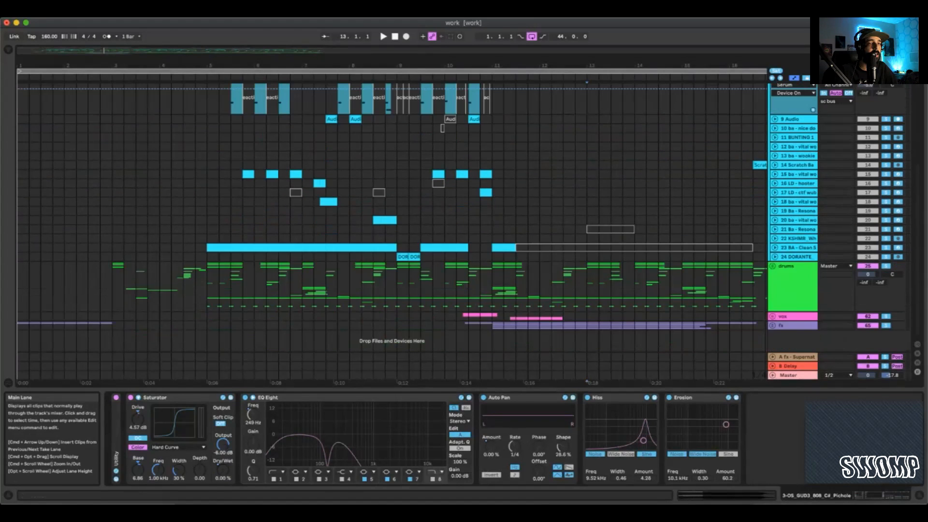
click(772, 325)
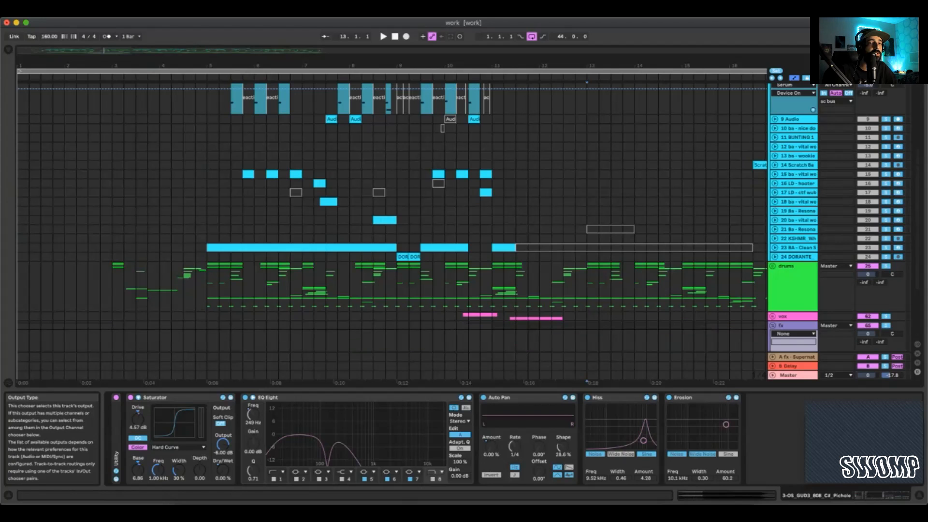
click(793, 326)
scroll(793, 325, down, 6)
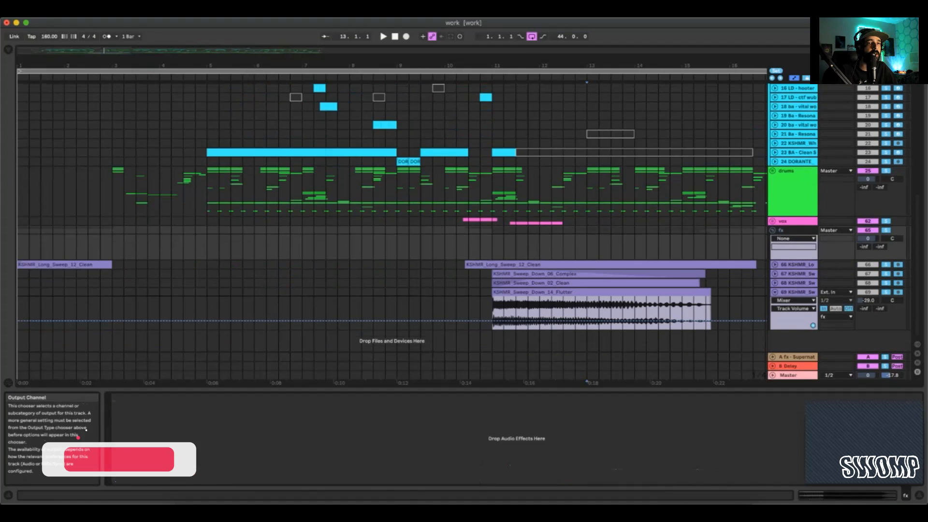
Audition the KSHMR_Long_Sweep_12_Clean clip in the first two bars of the fx group.
key(space)
key(space)
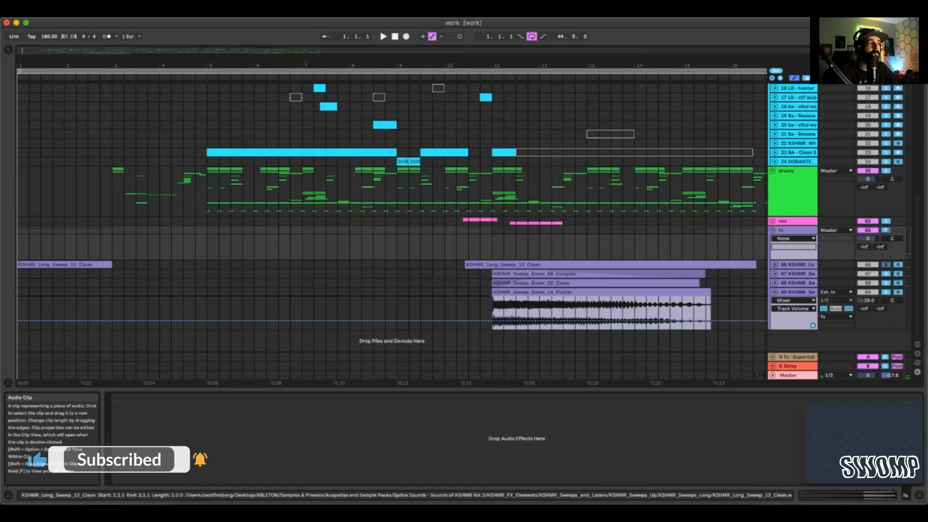
click(59, 265)
key(space)
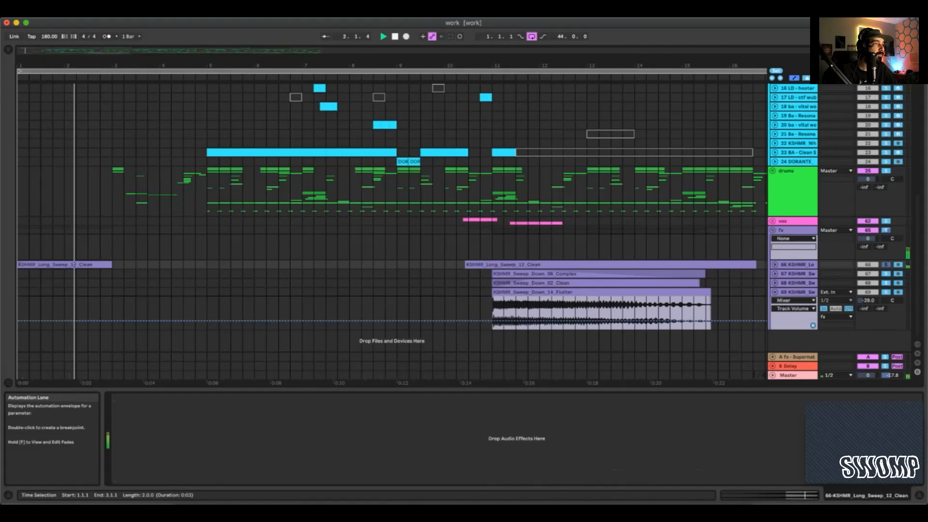
key(space)
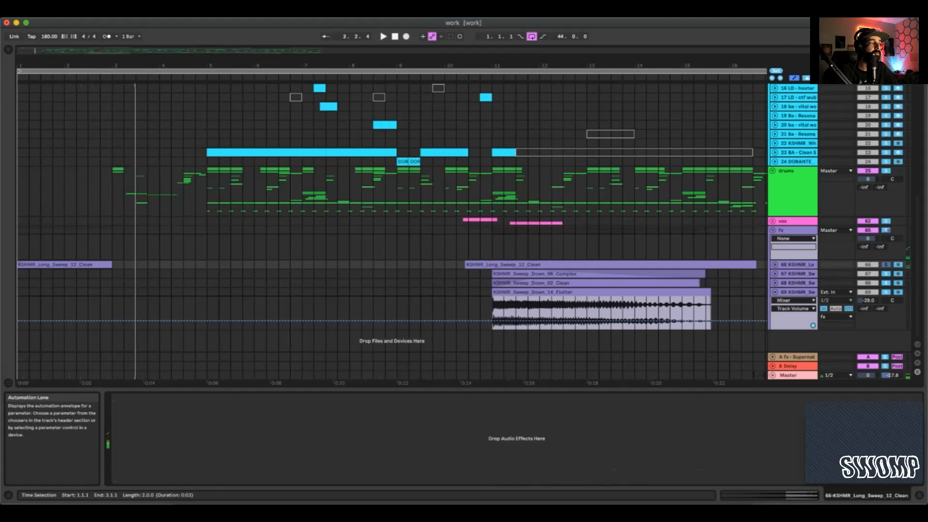
Play the sc bus group from bar 3 to hear how the bass sounds follow one another.
scroll(793, 217, up, 10)
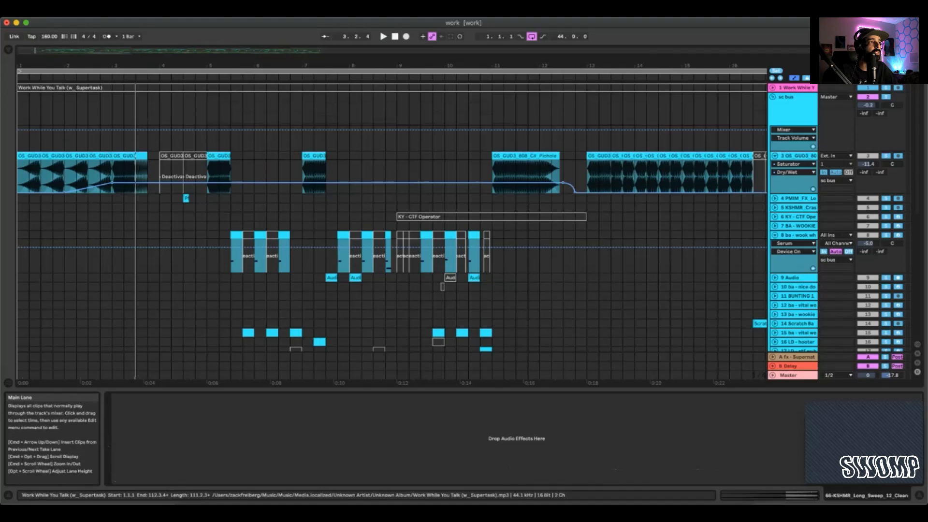
click(112, 109)
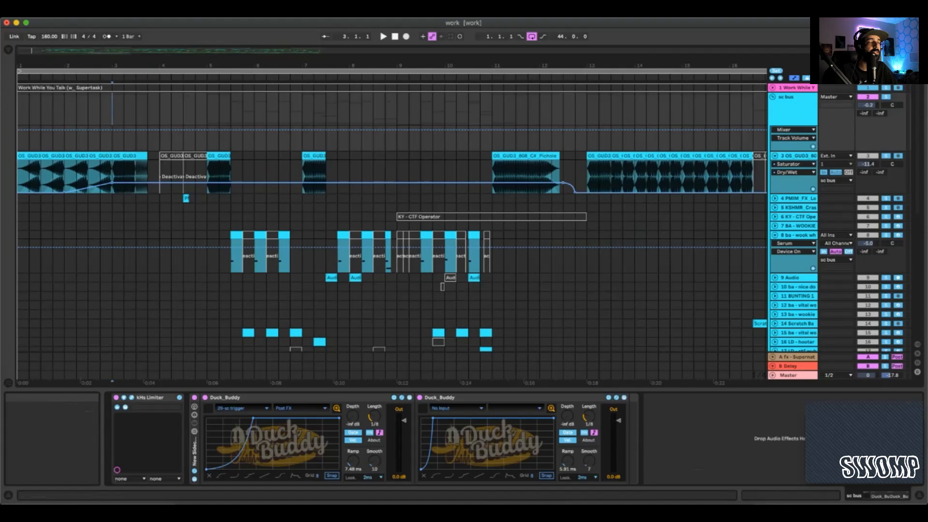
key(space)
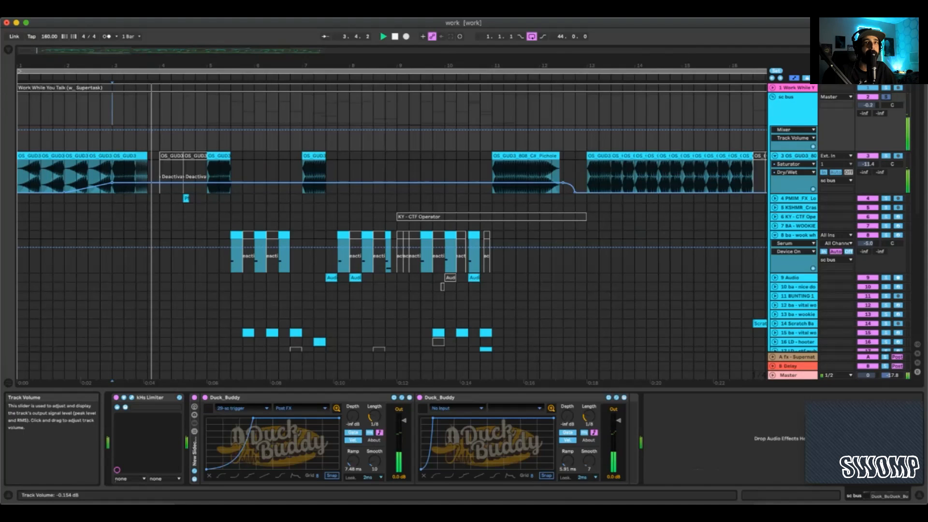
key(space)
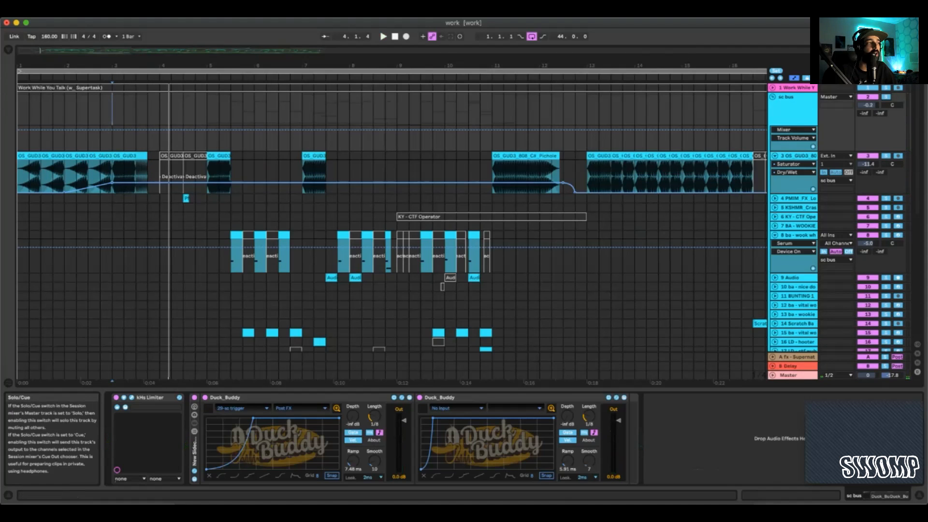
key(space)
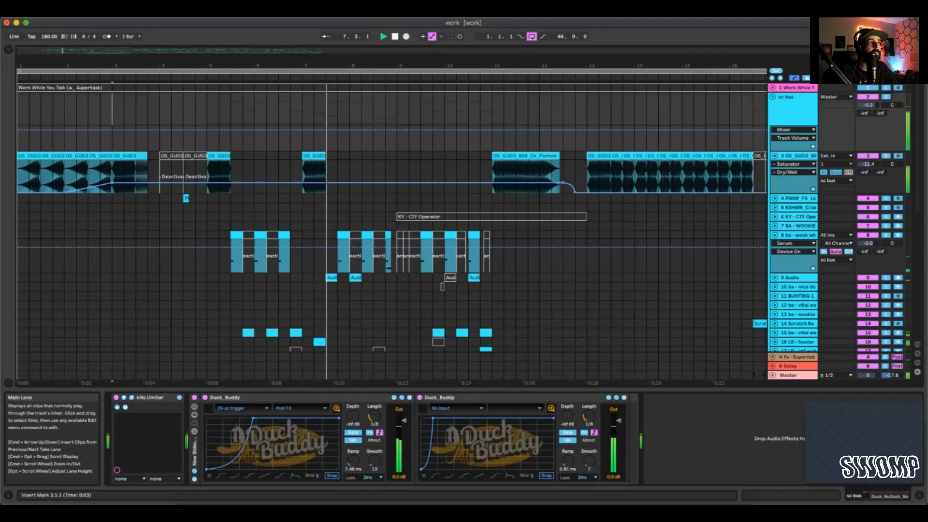
key(space)
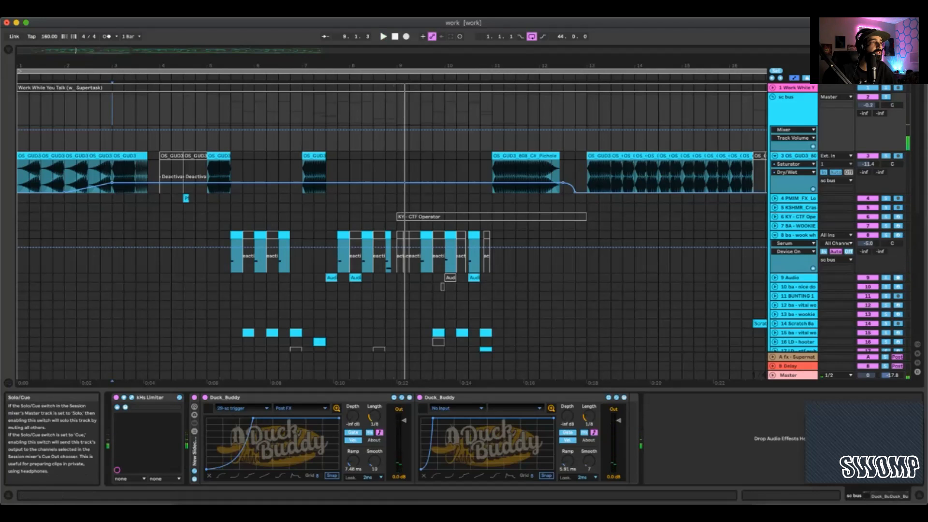
key(space)
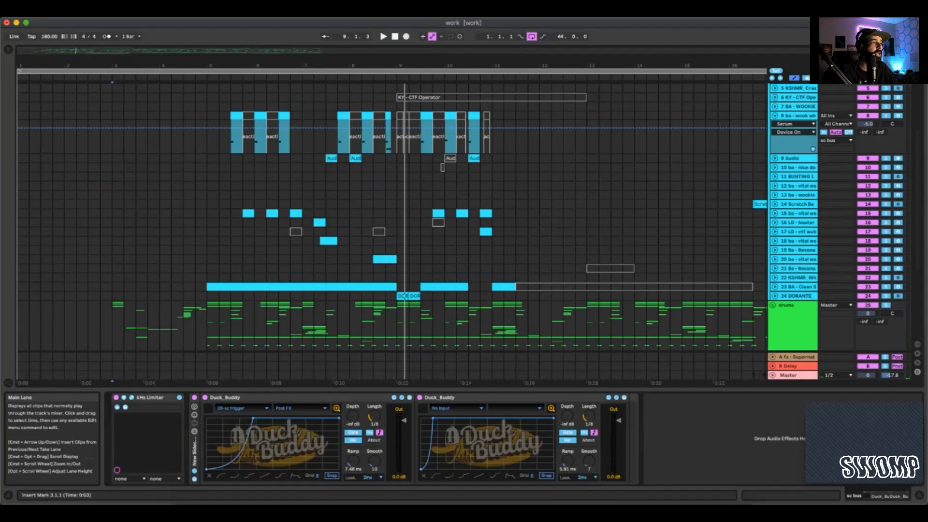
Expand the drums group and play it in solo from bar 3.
scroll(387, 217, down, 10)
click(112, 206)
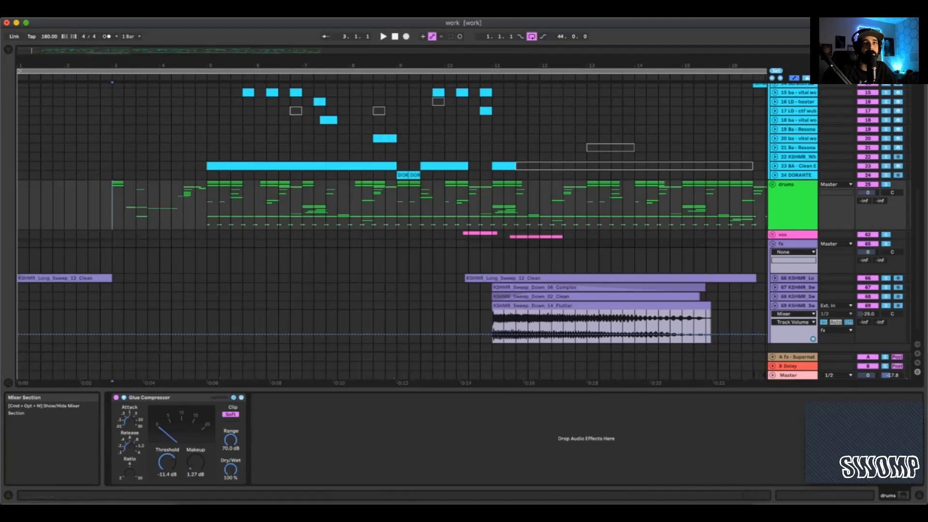
click(772, 184)
key(space)
scroll(387, 232, down, 3)
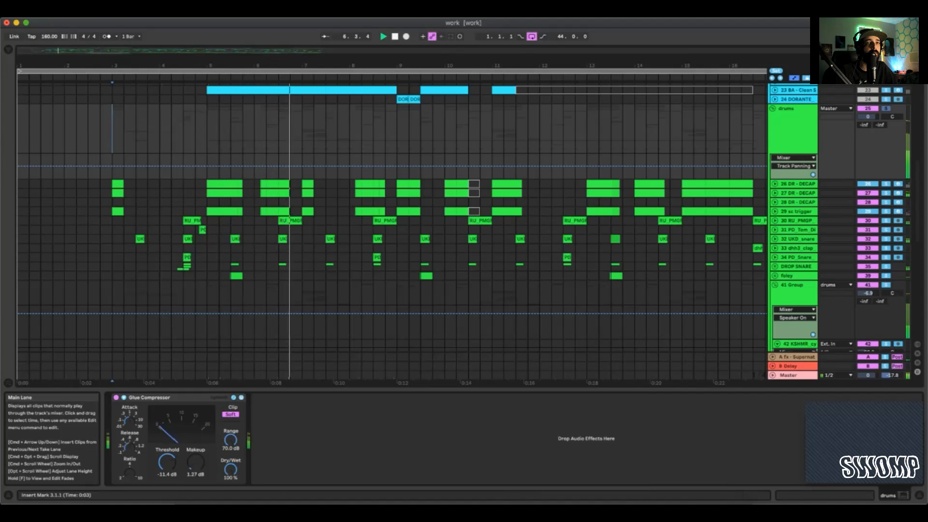
Unfold kick track 26 DR - DECAP and play its clip at bar 3.
click(798, 183)
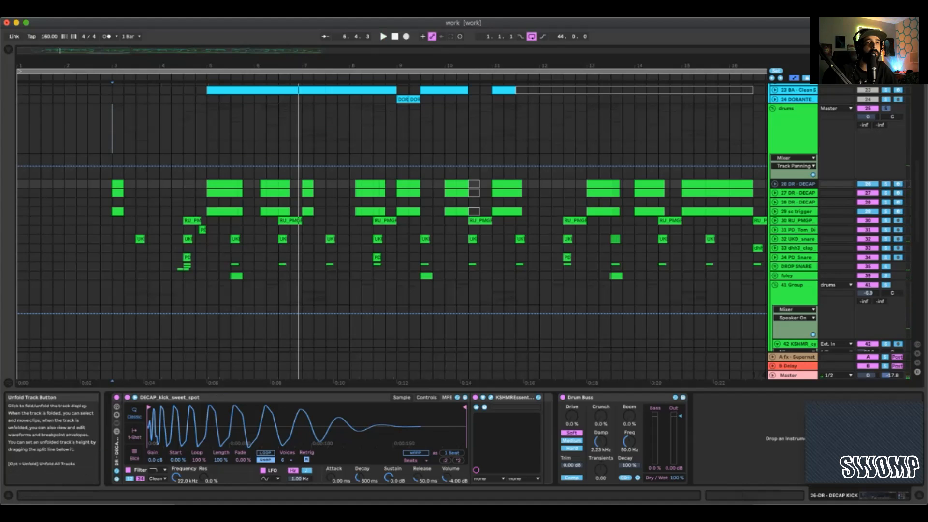
key(Right)
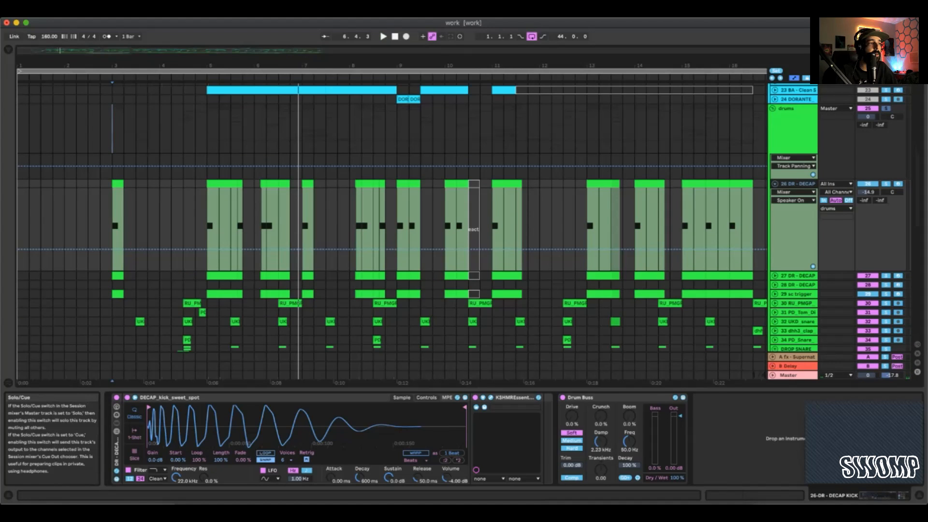
click(117, 227)
key(space)
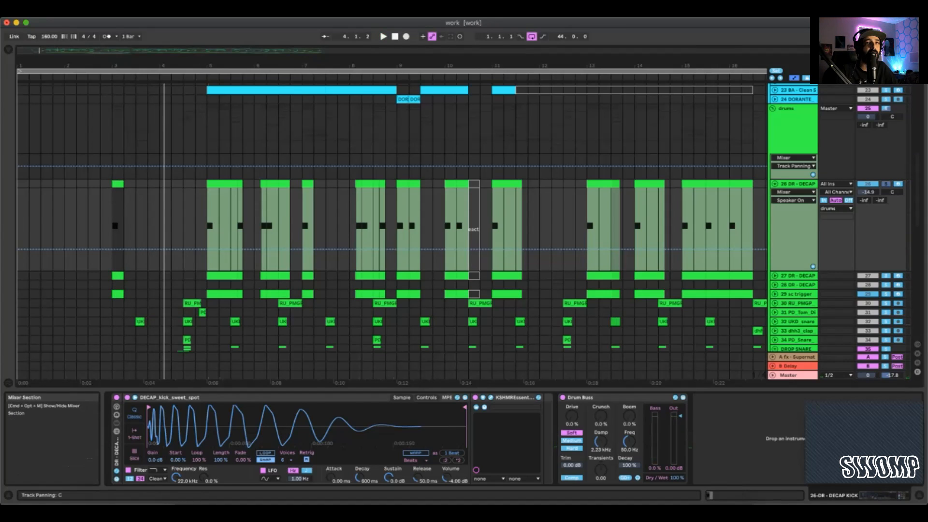
Unsolo kick track 26, play it activated within the full mix, and deactivate the track again.
click(886, 183)
click(867, 184)
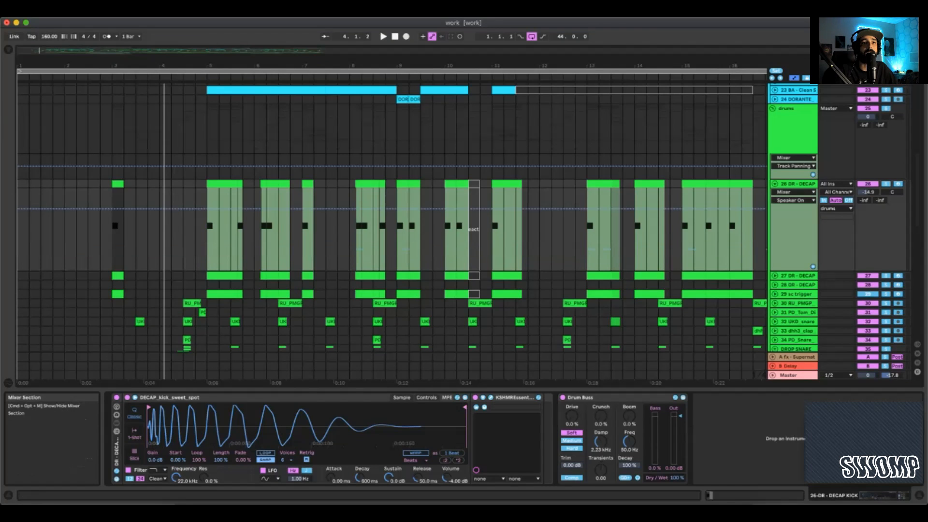
key(space)
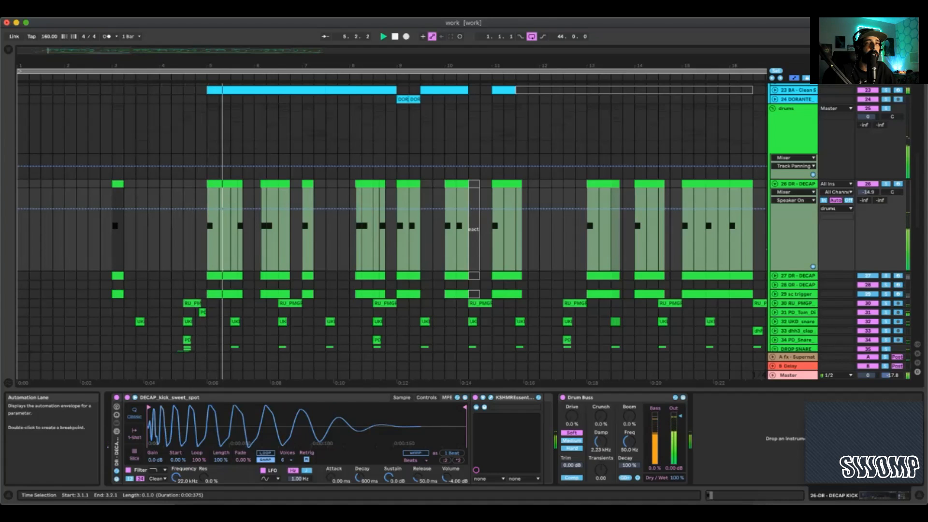
key(space)
click(868, 184)
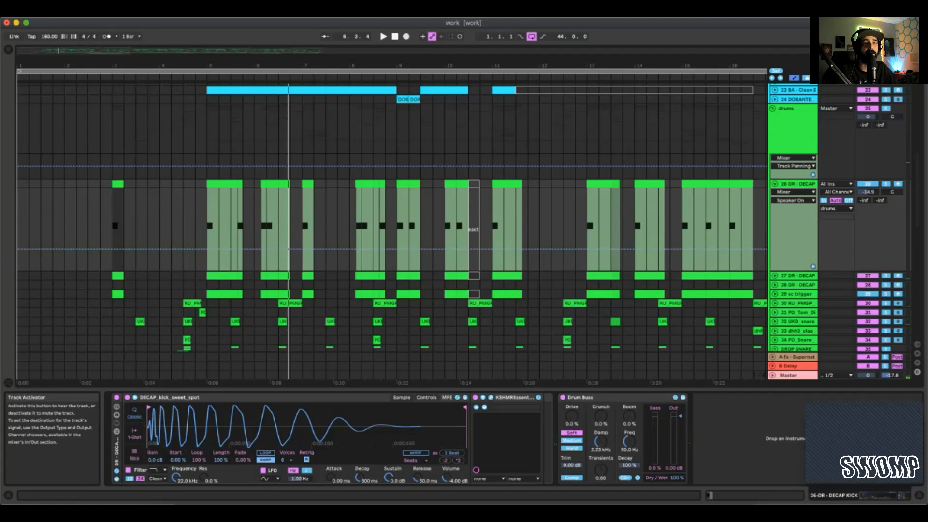
Inspect the KSHMR Essentials Kick parameters and plug-in window on kick track 27, and close the window.
click(798, 276)
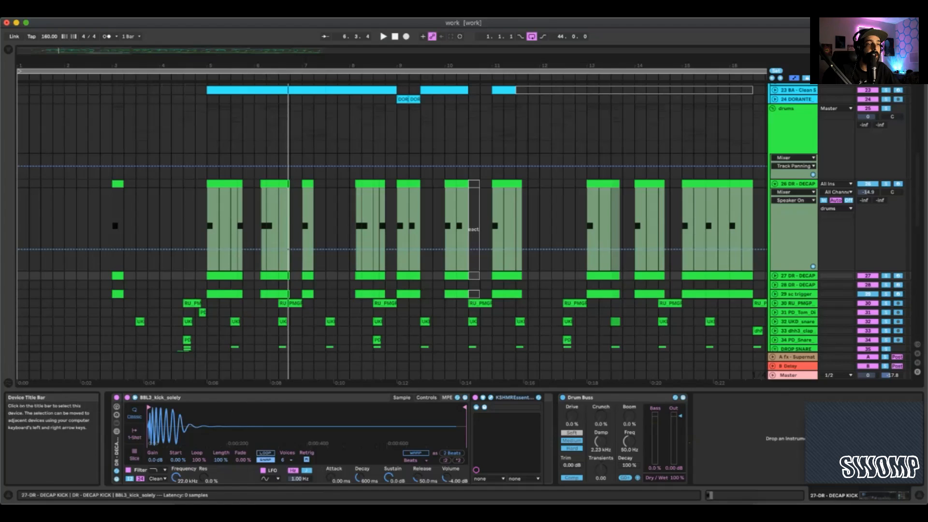
click(483, 398)
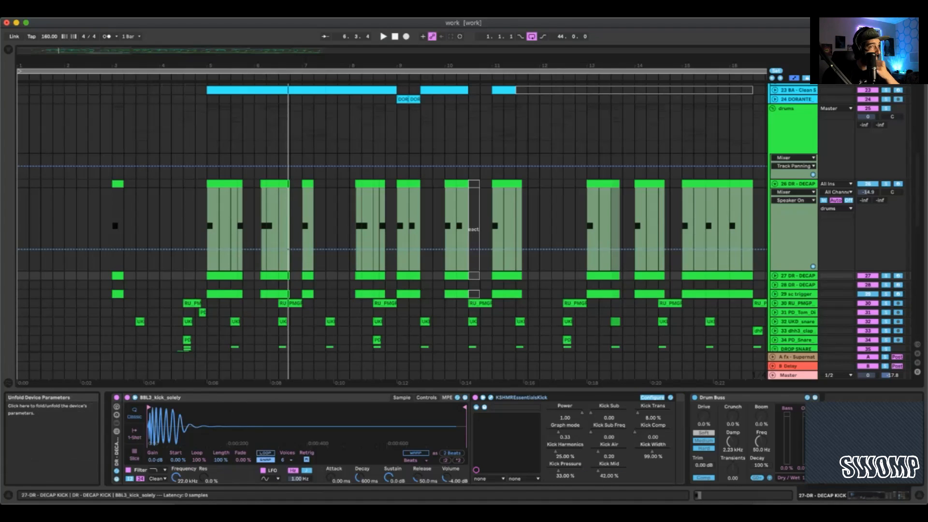
click(490, 397)
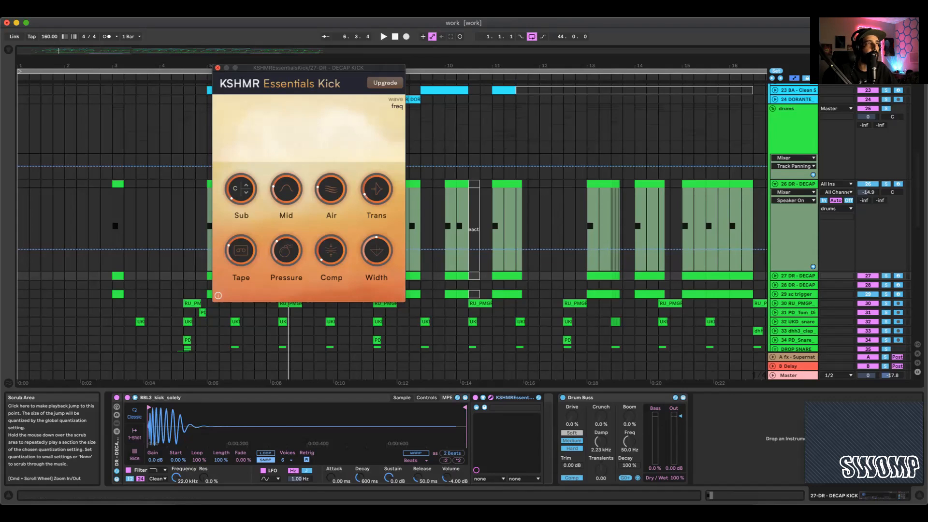
click(218, 68)
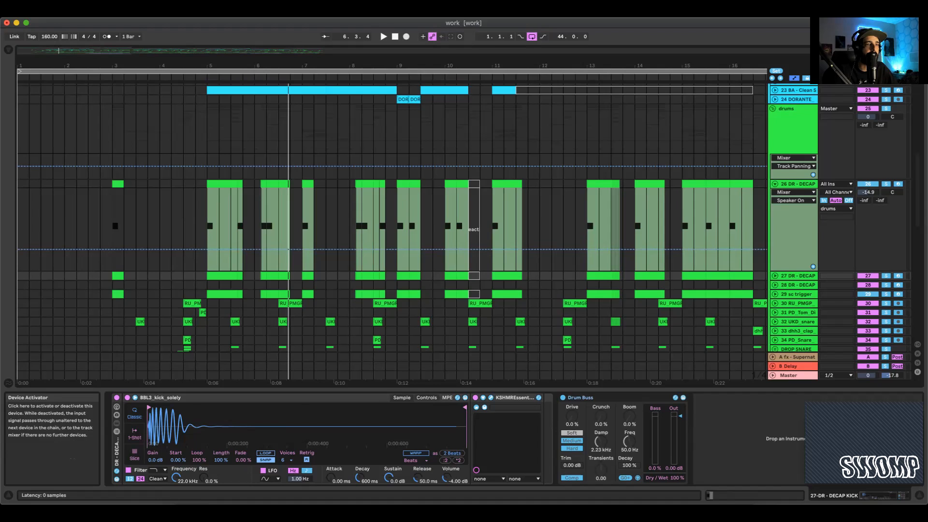
Fold kick track 26 DR - DECAP and show the device chain of kick track 28.
click(798, 184)
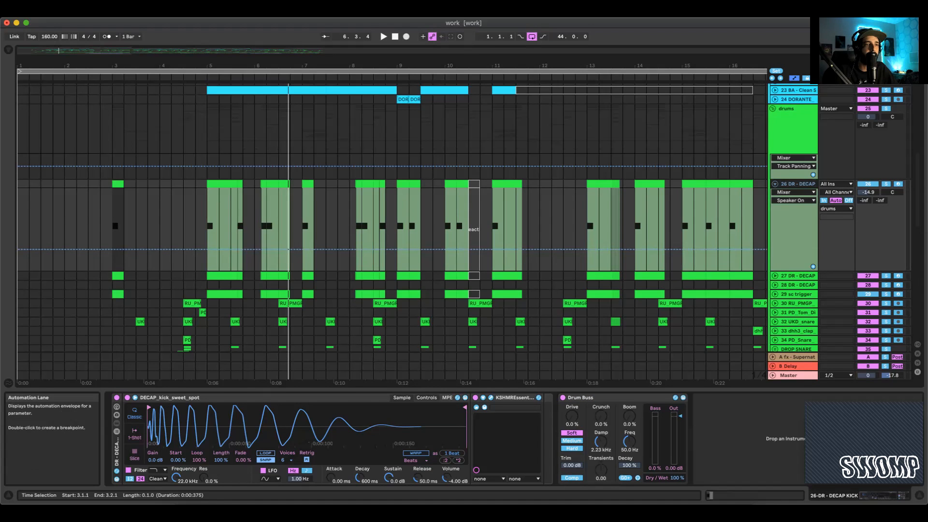
key(Left)
key(Down)
key(Down)
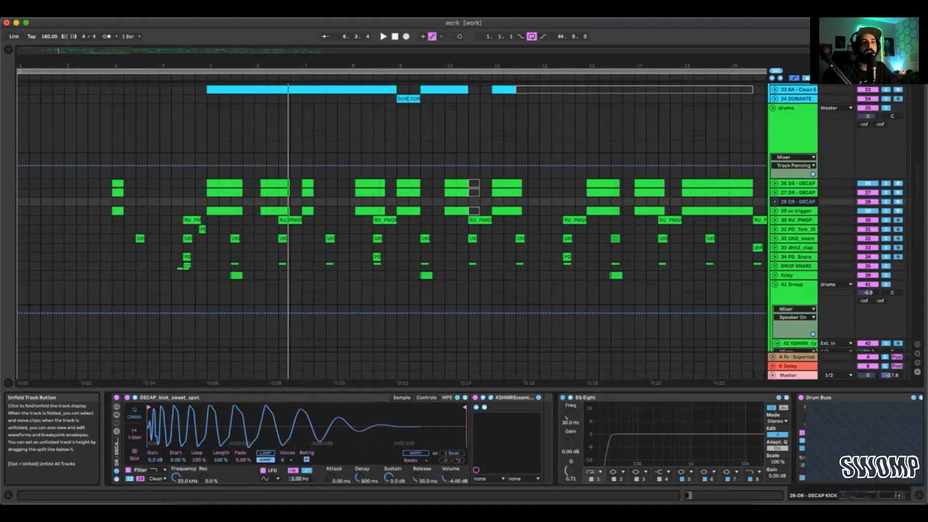
Unfold the 29 sc trigger track and view its clips, kick sample and Drum Buss.
click(797, 210)
click(775, 211)
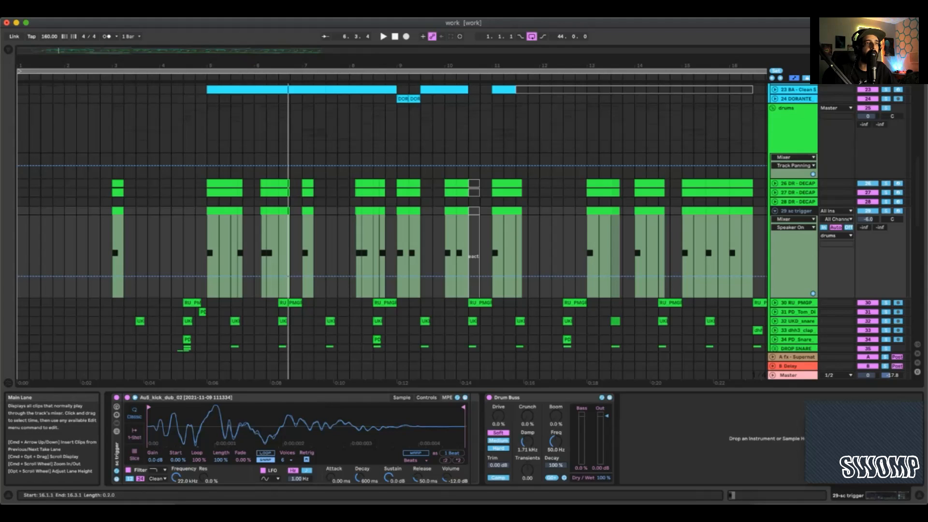
scroll(391, 218, down, 2)
Show the sc bus group's Duck_Buddy sidechain devices and collapse the second Duck_Buddy.
scroll(391, 217, up, 12)
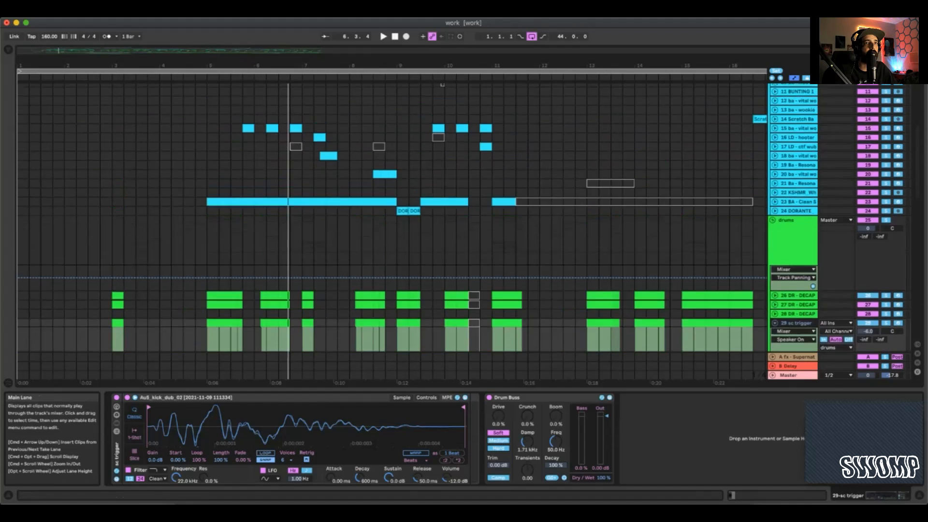
click(792, 107)
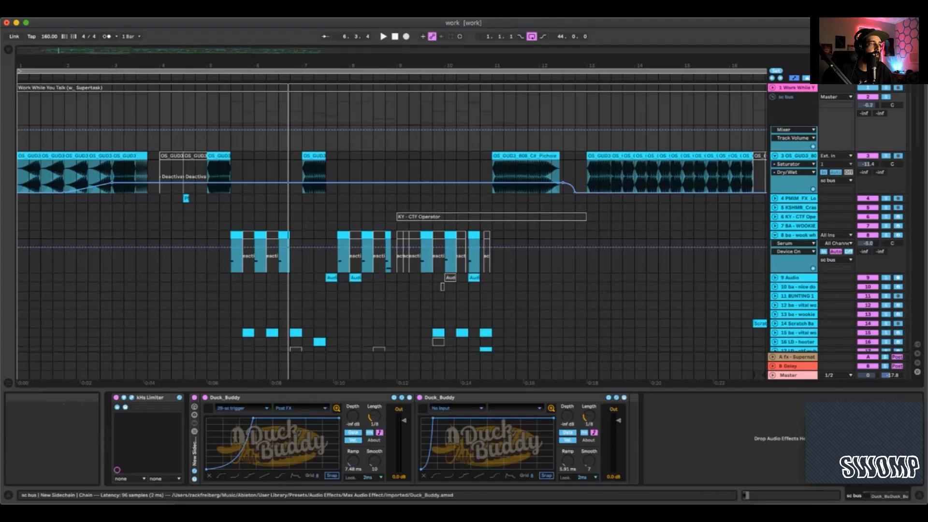
click(271, 398)
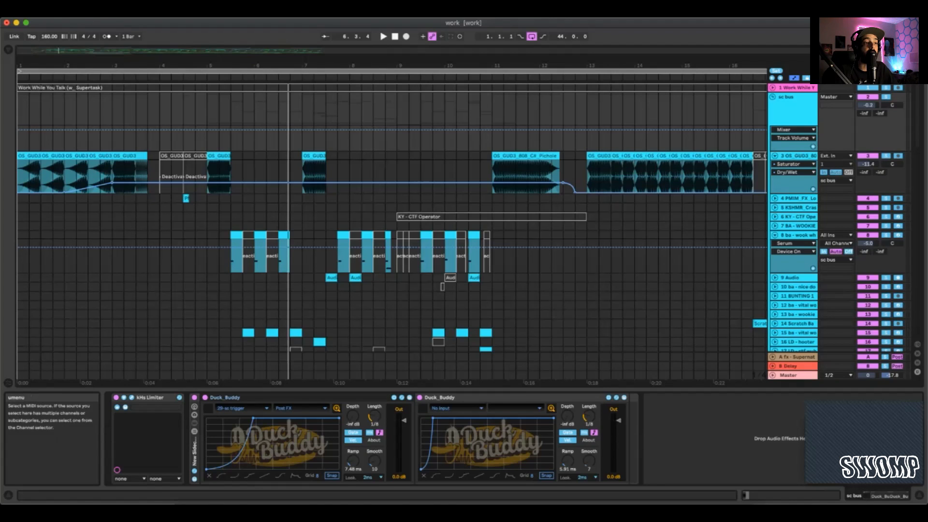
key(Delete)
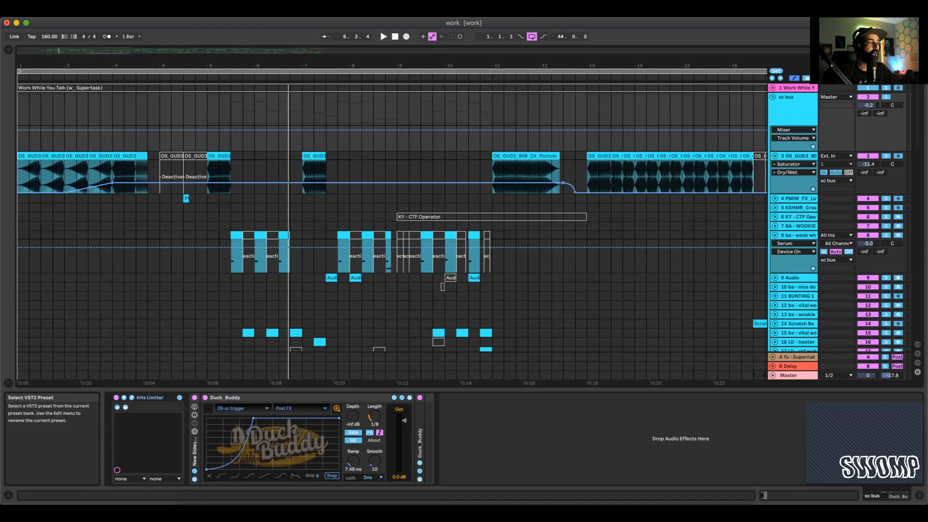
scroll(392, 217, down, 3)
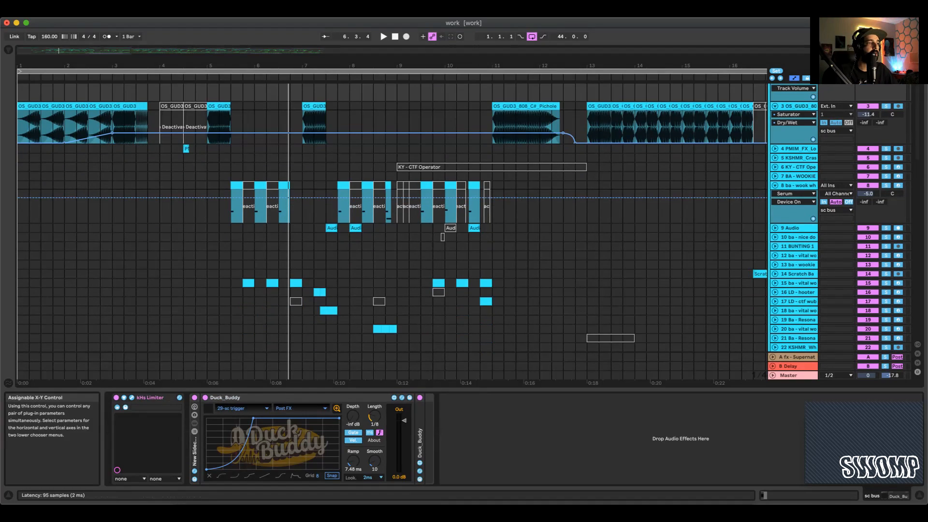
Inspect the kHs Limiter's parameters and its Threshold and Release in the plug-in window on the sc bus, and close the window.
click(124, 397)
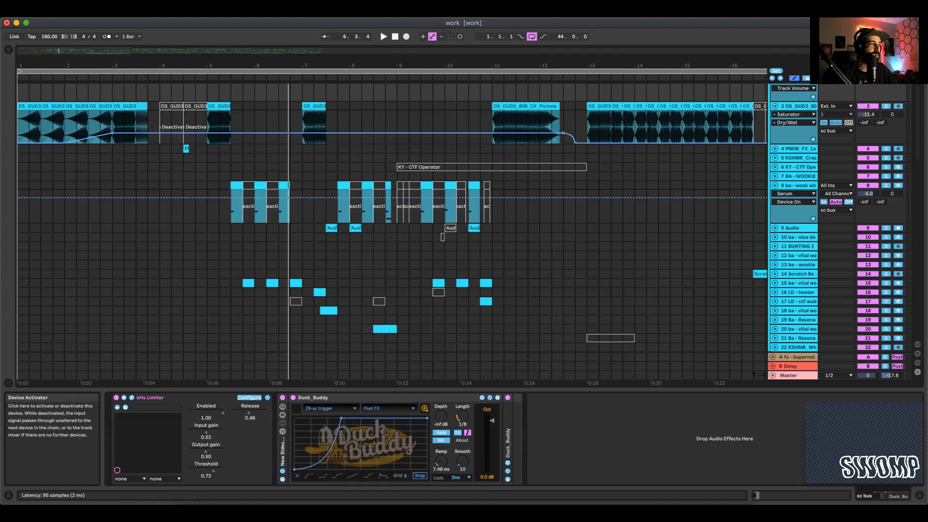
click(132, 397)
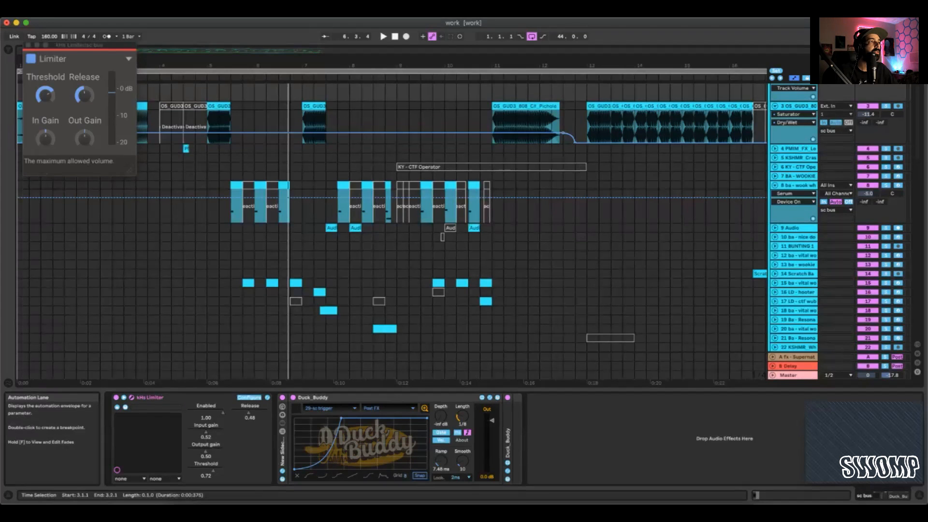
click(45, 95)
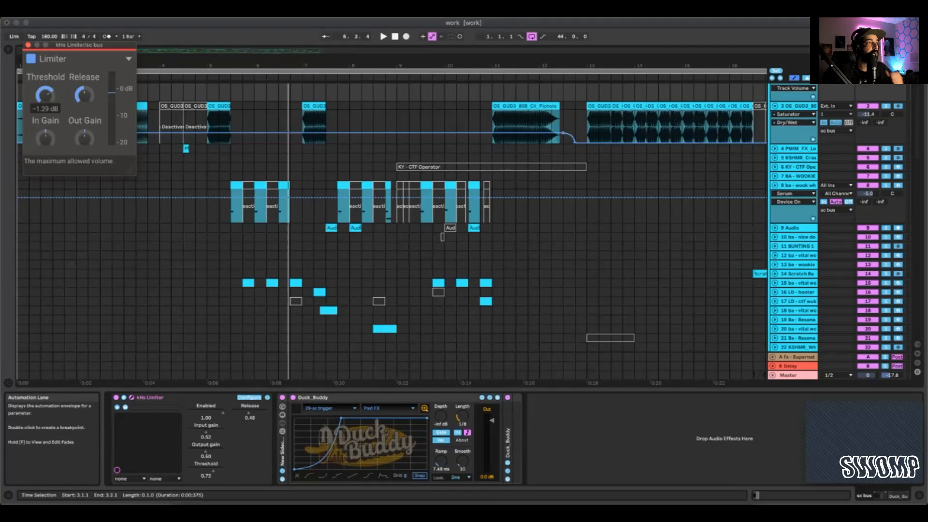
mouse_move(85, 95)
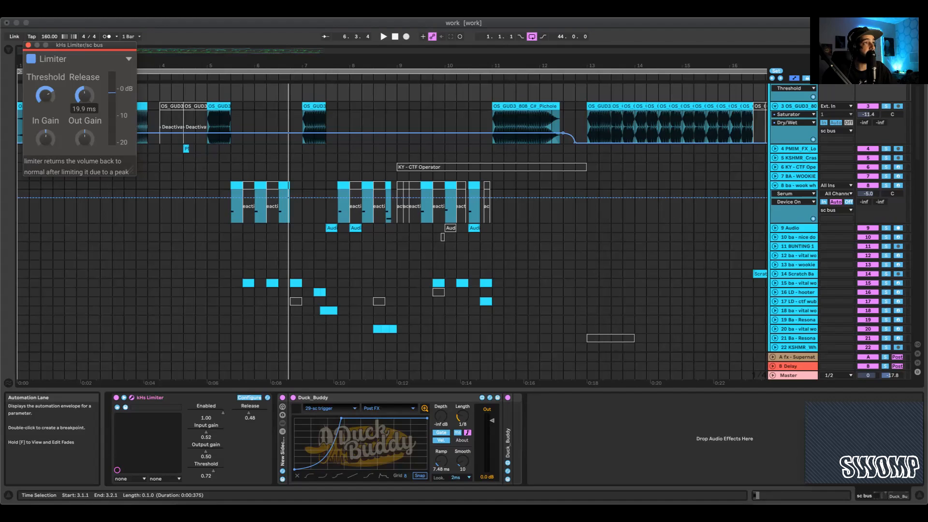
click(85, 94)
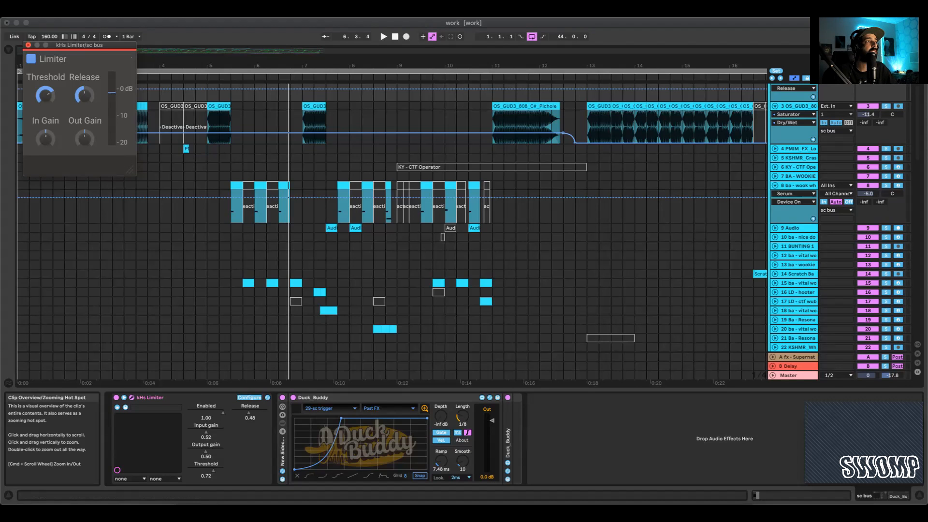
click(28, 45)
Play the arrangement briefly from the sc trigger clip at bar 3 and look over the drum tracks.
scroll(386, 218, down, 10)
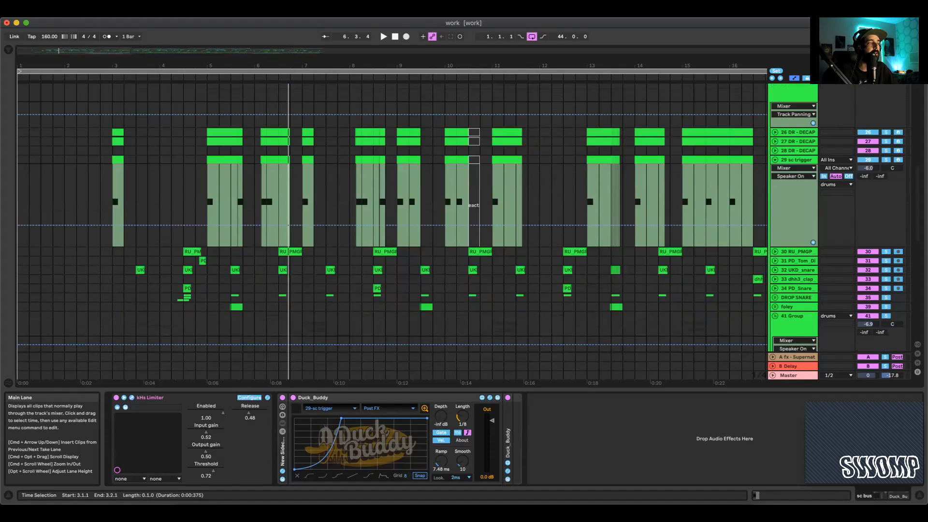
click(115, 194)
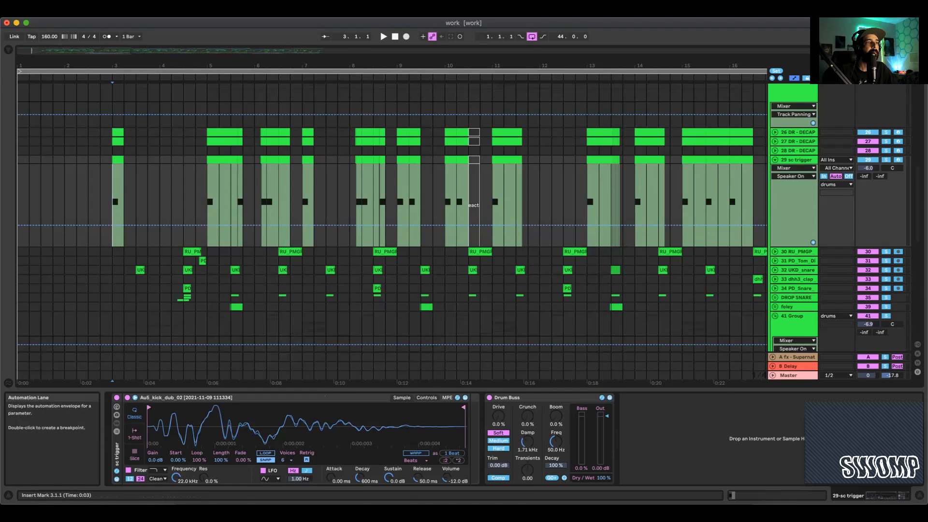
scroll(115, 193, down, 5)
scroll(386, 193, up, 3)
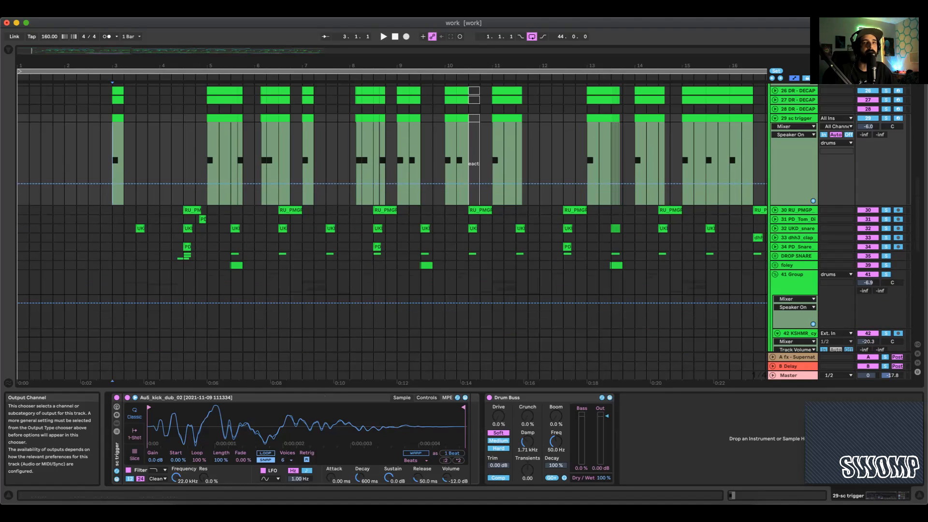
scroll(386, 217, down, 1)
key(space)
scroll(875, 154, up, 4)
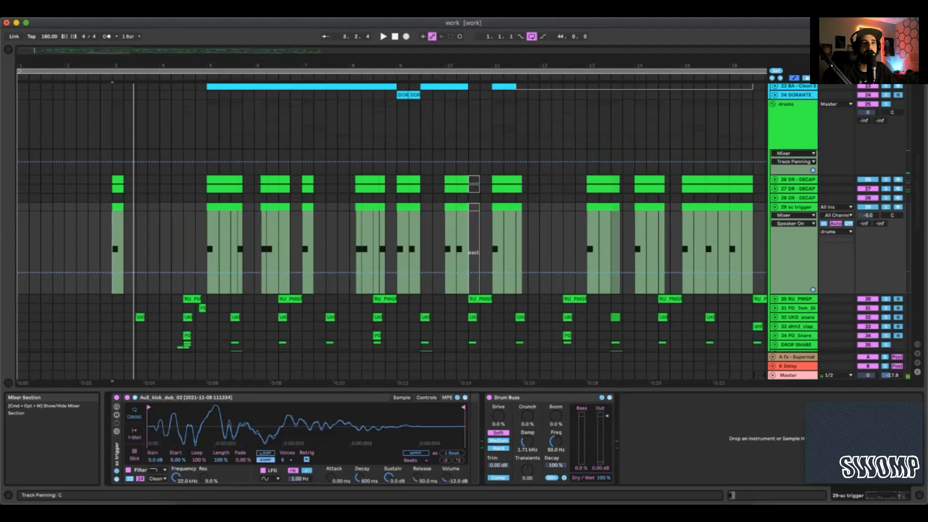
scroll(875, 155, down, 8)
scroll(884, 194, up, 4)
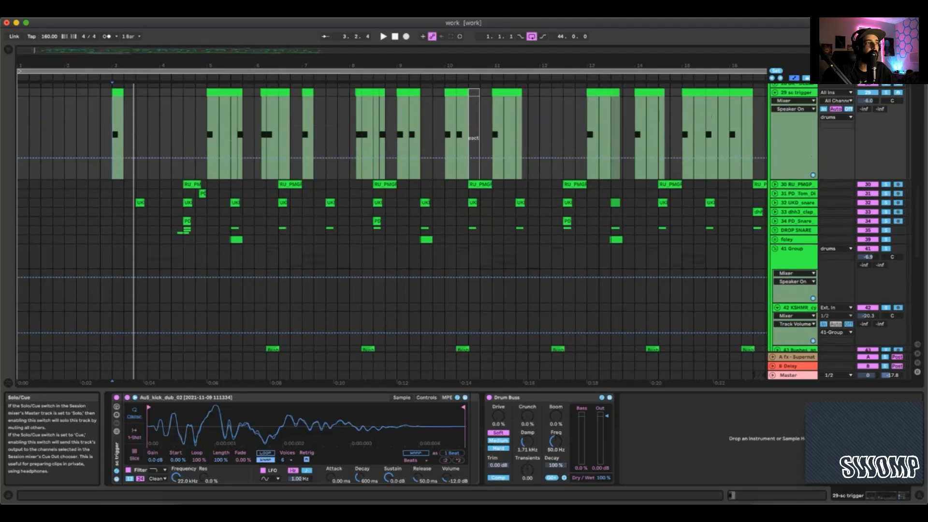
scroll(877, 193, up, 7)
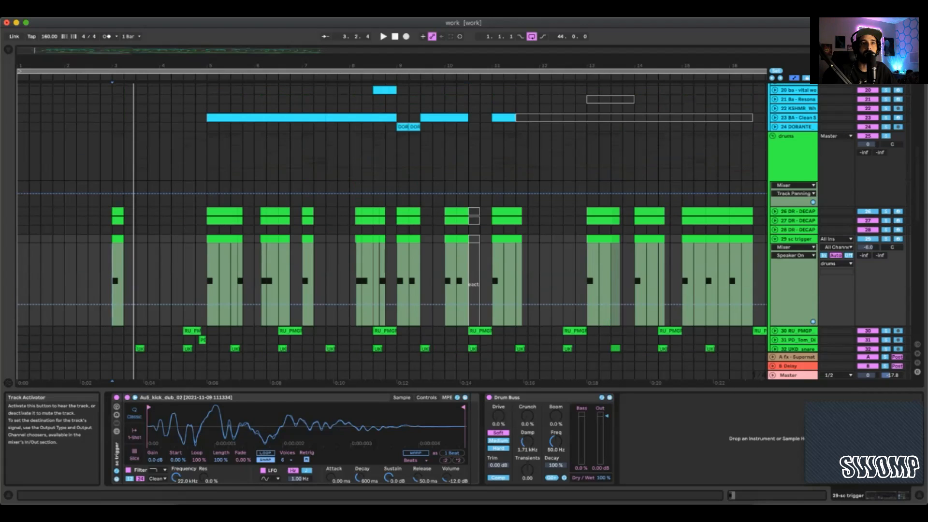
Solo the drums group and play it from bar 3 while viewing the percussion and foley tracks.
click(885, 136)
key(space)
key(space)
key(space)
scroll(392, 231, down, 6)
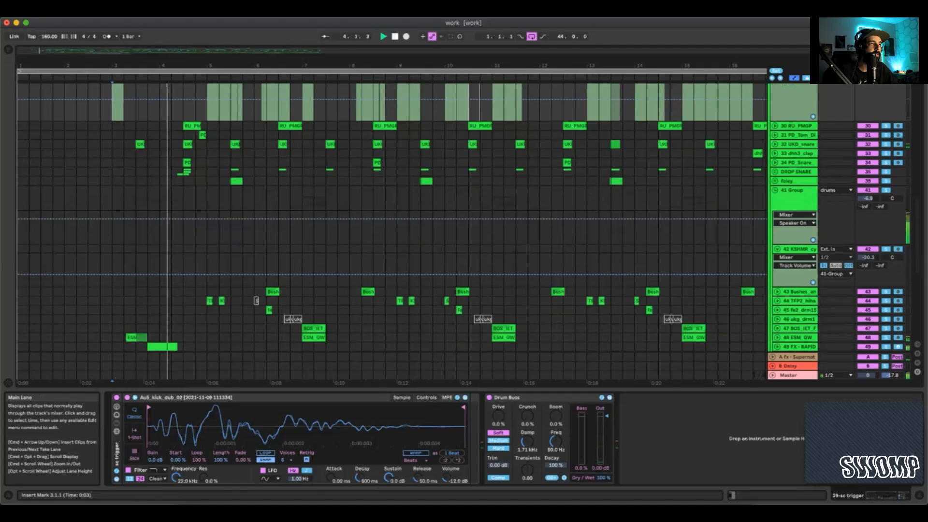
scroll(628, 178, down, 2)
scroll(628, 178, up, 2)
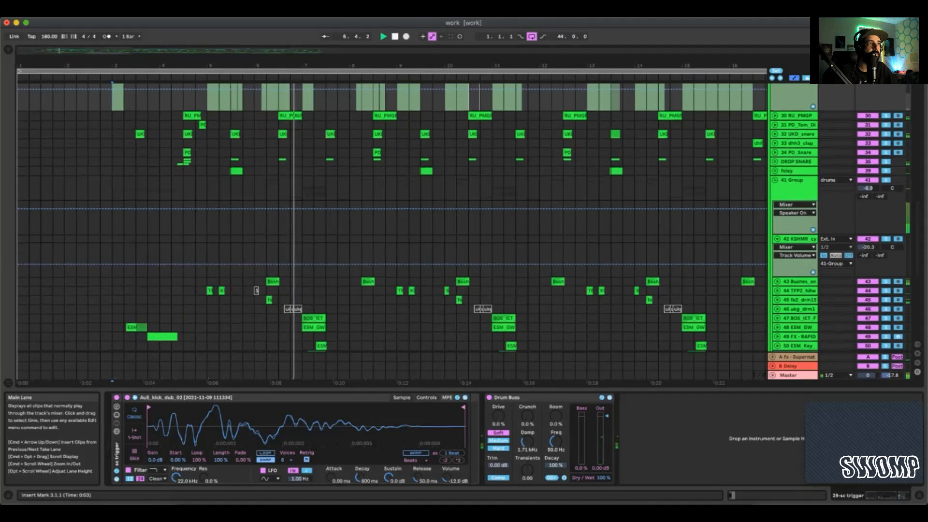
key(space)
Play the soloed drums from 3.3.1 on track 47 to audition the foley fill before bar 4.
scroll(393, 232, down, 2)
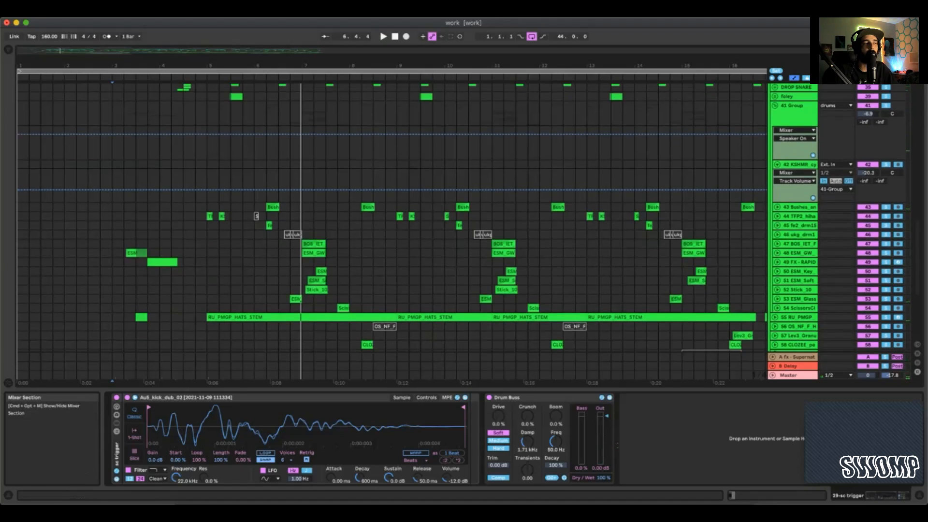
scroll(435, 228, up, 2)
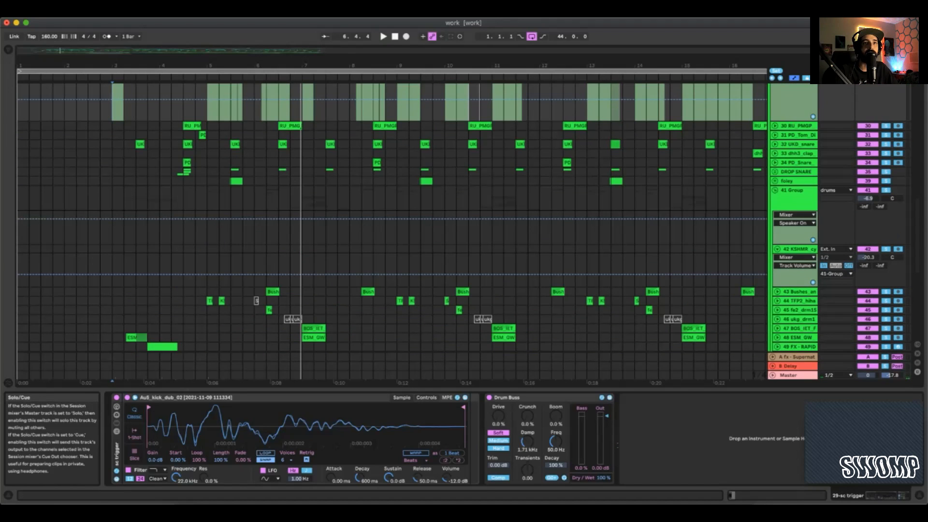
click(124, 328)
key(space)
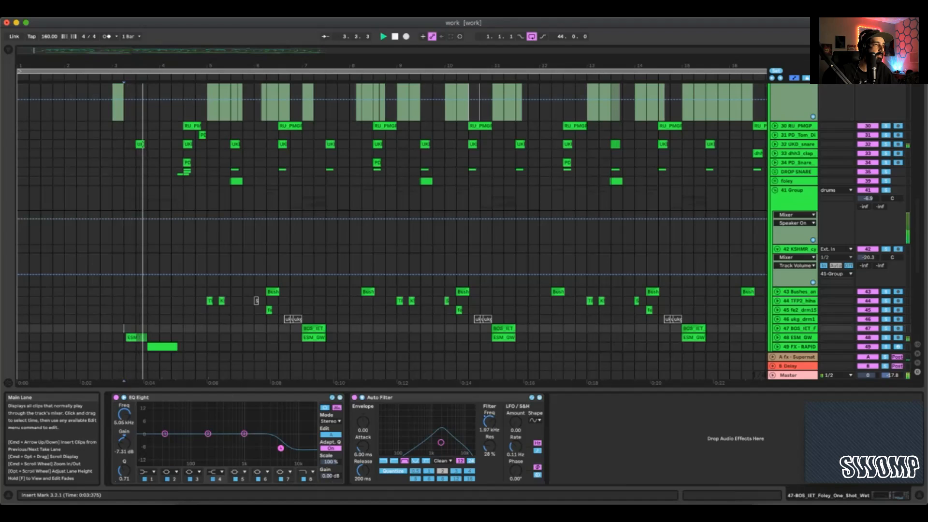
scroll(124, 328, down, 2)
key(space)
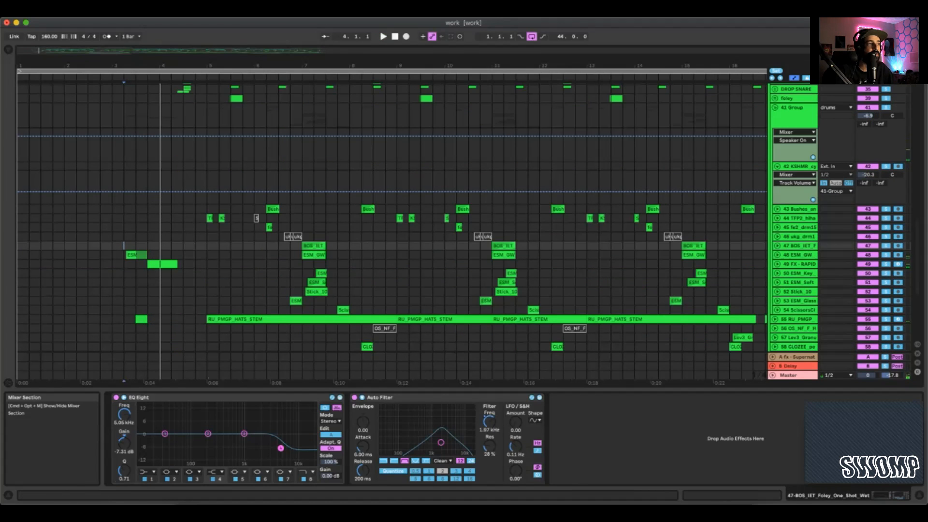
Solo track 48 ESM_GW and play its chopped key catch clips around 3.3, zoomed in on the timeline.
key(Down)
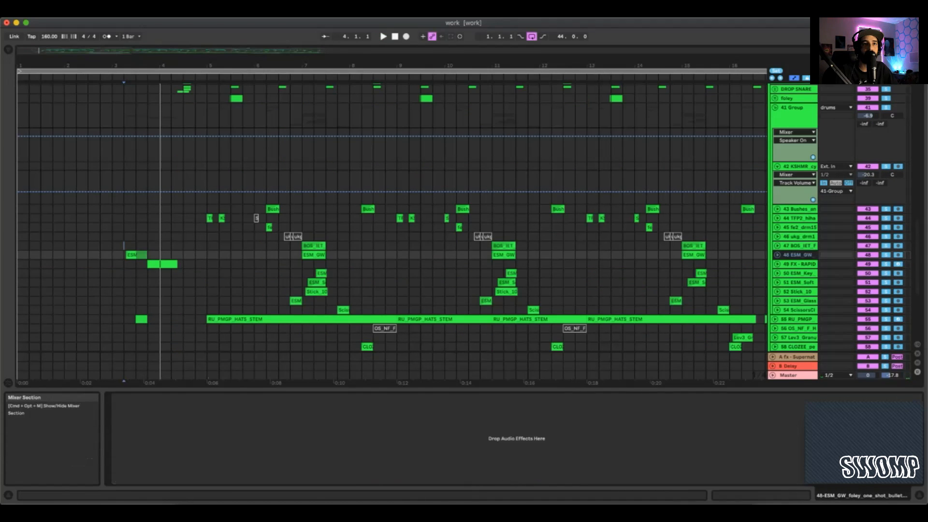
key(space)
key(space)
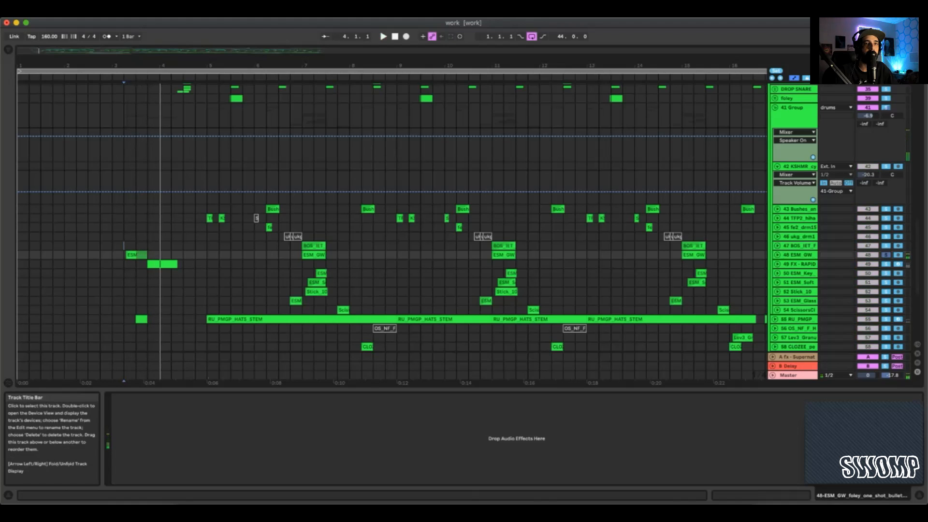
scroll(111, 256, up, 5)
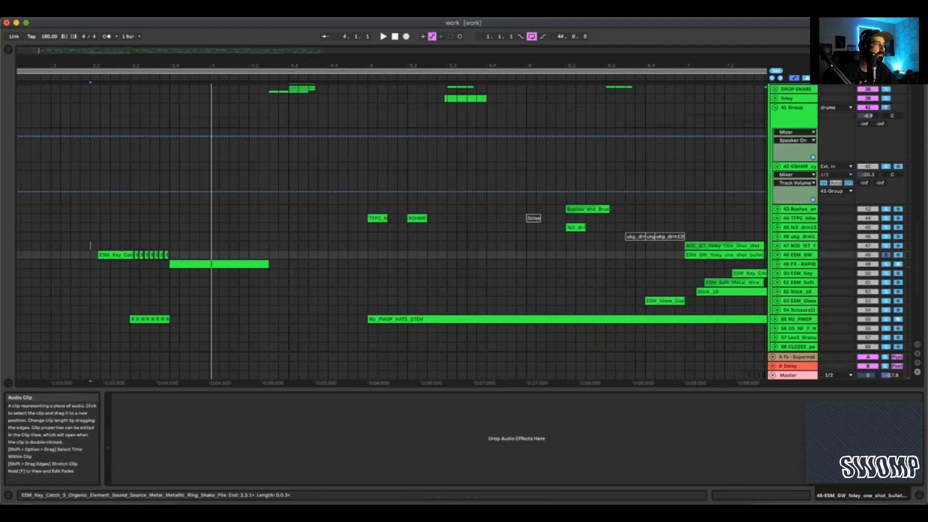
scroll(208, 255, up, 4)
key(space)
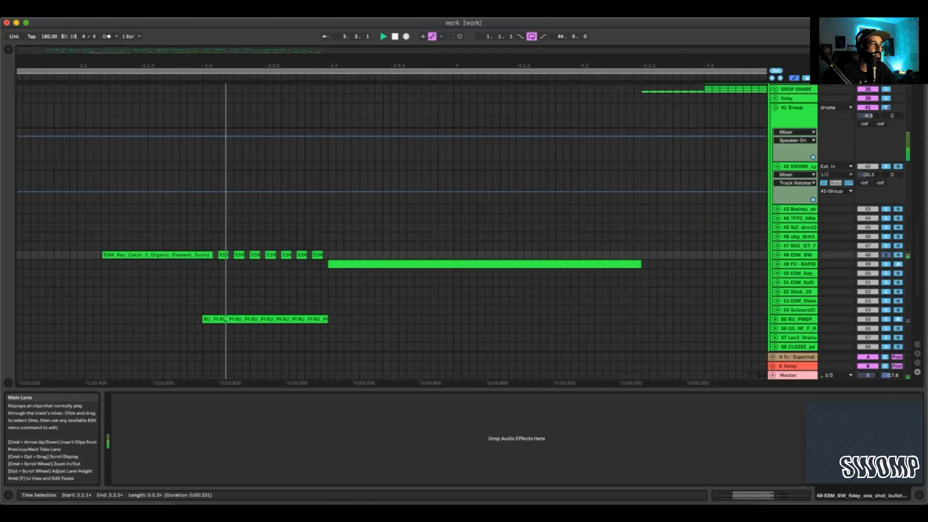
Play the chopped clips of track 55 RU_PMGP in solo from 3.3.1, and unsolo the track.
scroll(792, 217, down, 5)
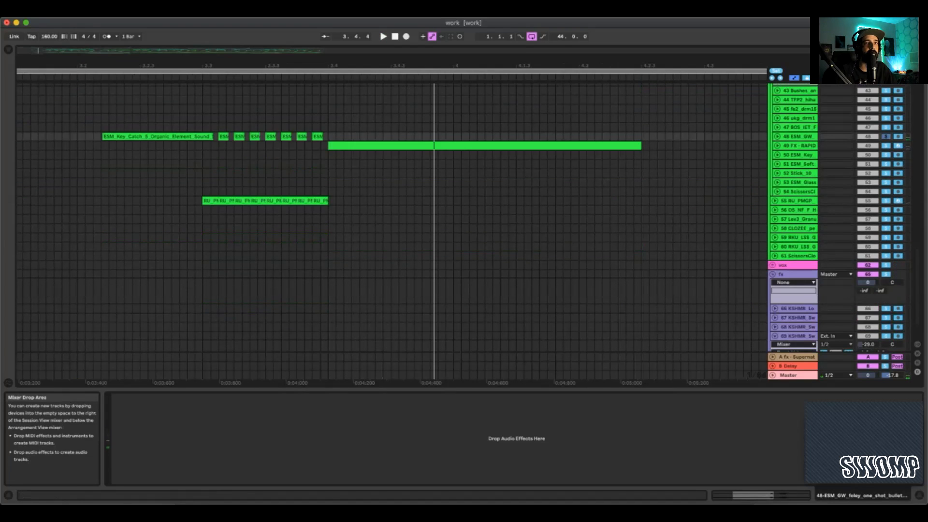
click(798, 201)
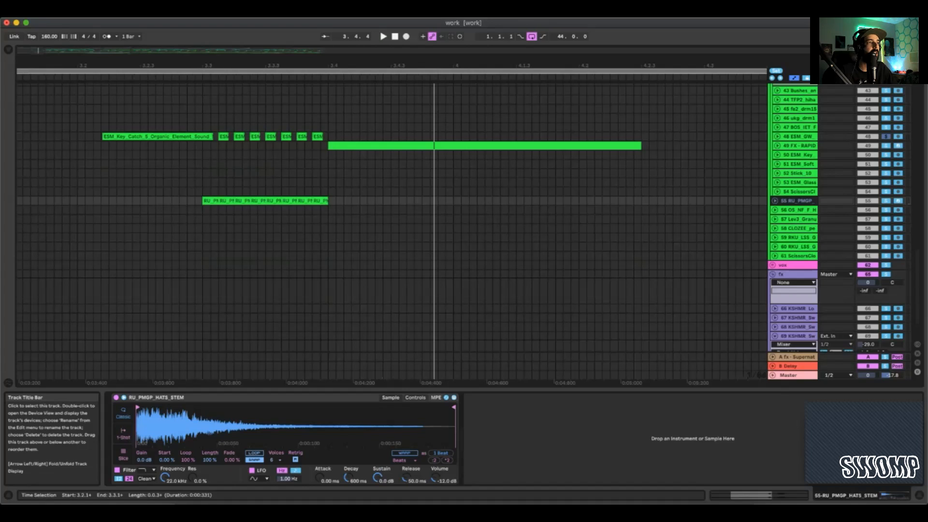
click(211, 200)
click(885, 200)
key(space)
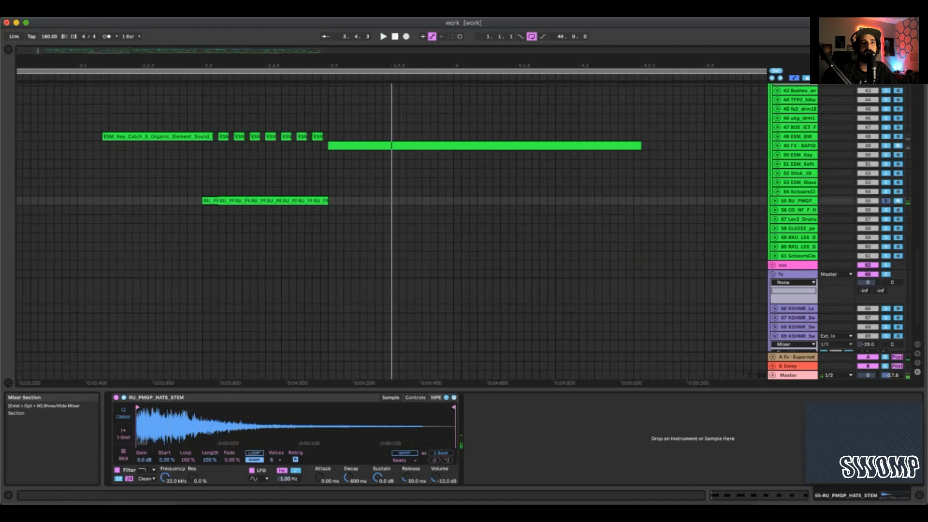
click(886, 201)
Select the 49 FX - RAPID track at its long clip and show its Arpeggiator, Sampler and Auto Filter devices.
scroll(164, 175, up, 2)
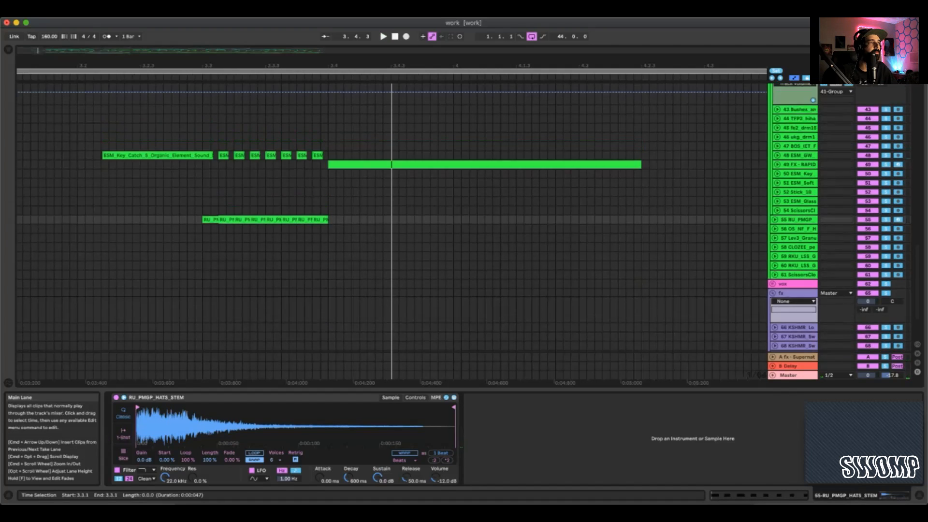
scroll(392, 218, up, 1)
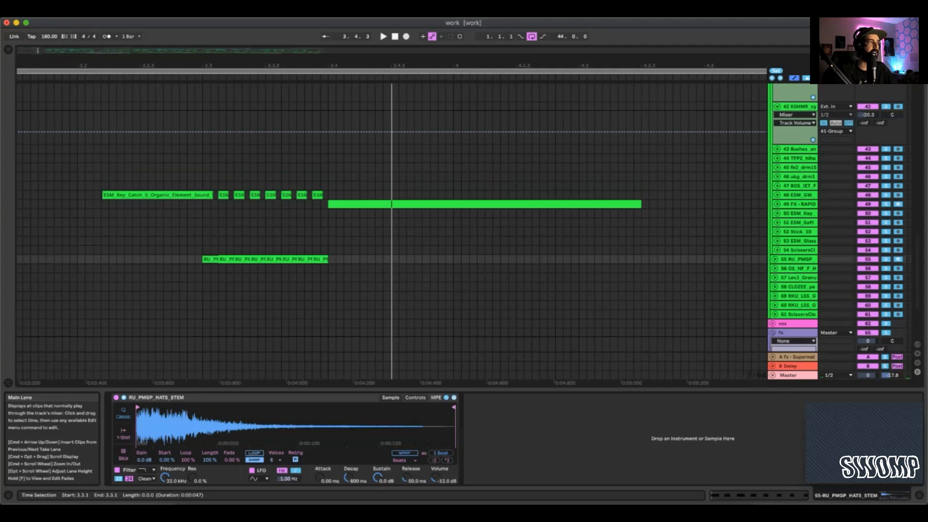
click(473, 204)
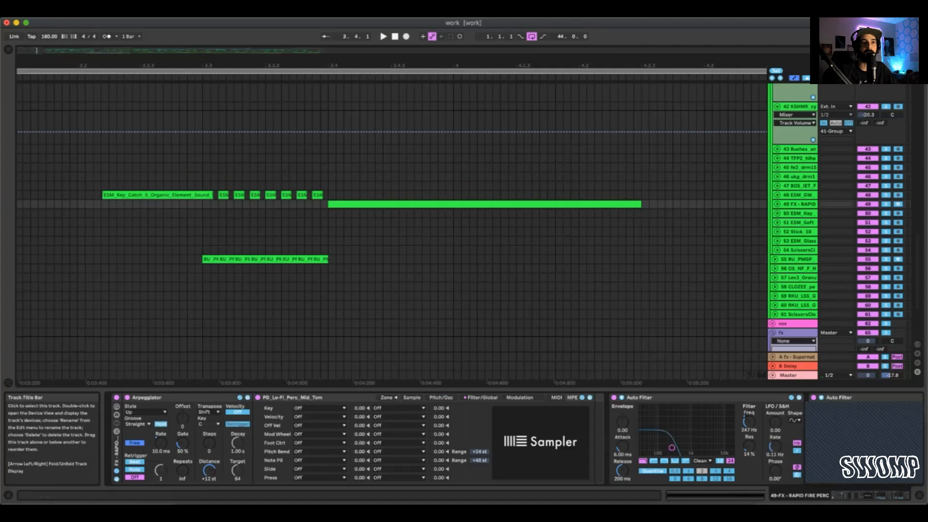
Unfold and solo the 49 FX - RAPID track and show the sample waveform in its Sampler.
click(777, 204)
click(886, 204)
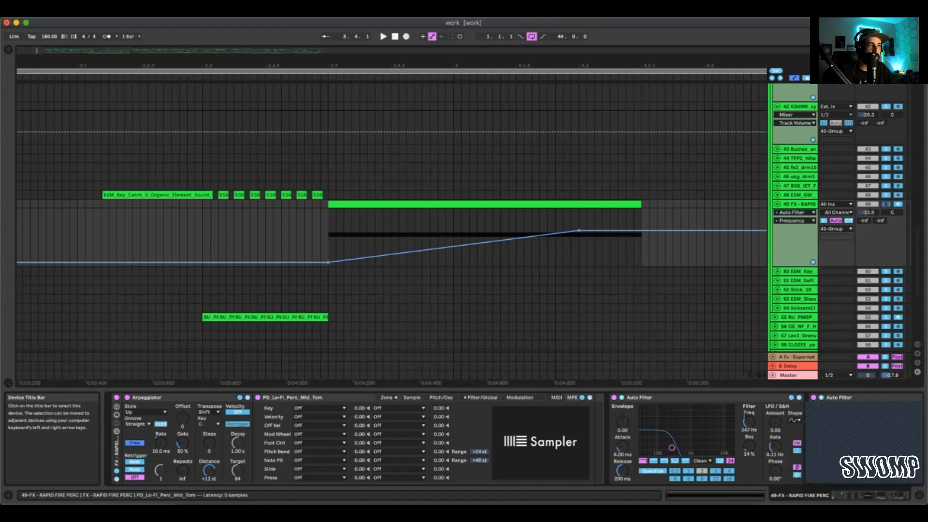
click(412, 397)
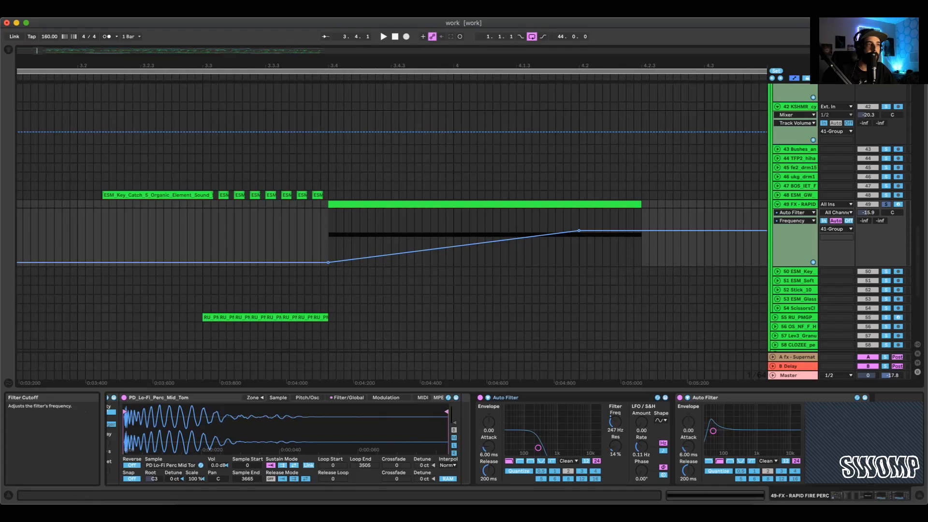
Show the frequency automation of both Auto Filters on track 49 and play its long clip in solo.
click(615, 422)
drag(329, 241, 649, 242)
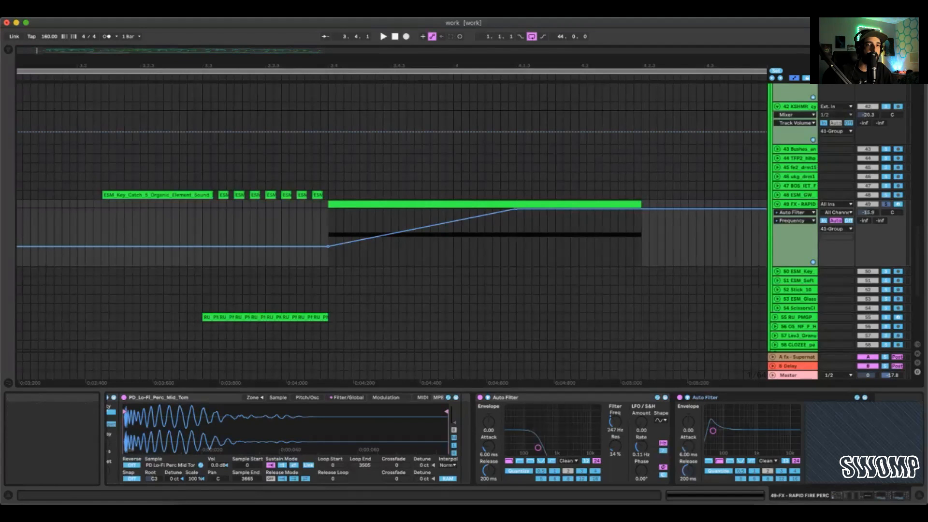
click(815, 422)
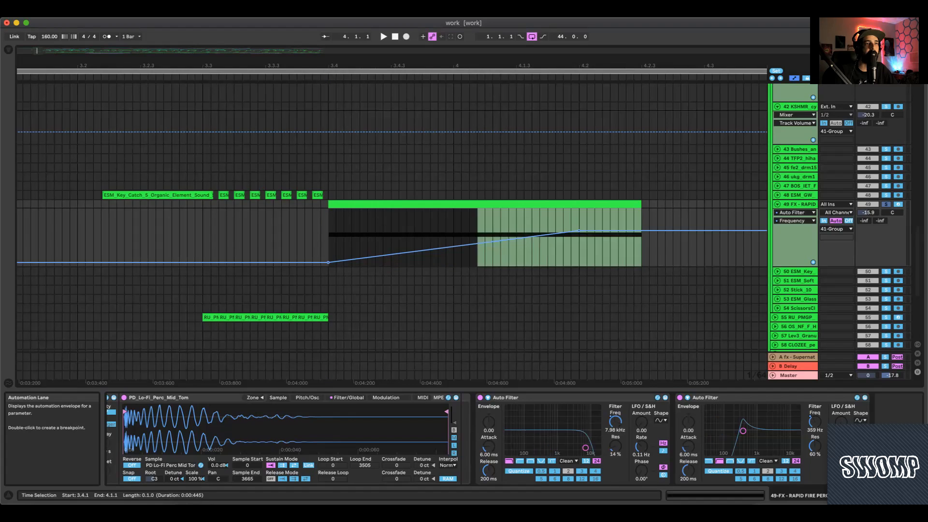
key(space)
key(space)
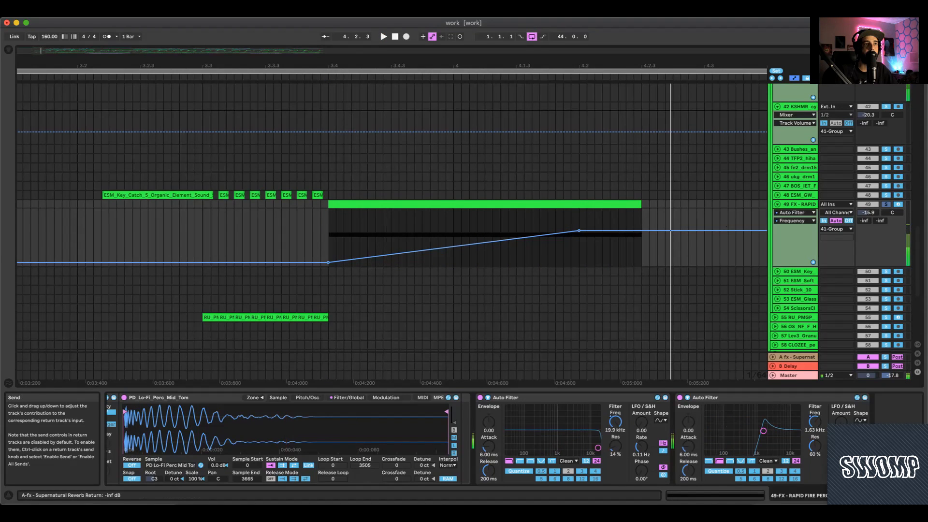
Show the long clip's MIDI Ctrl Pitch Bend envelope, unsolo track 49 and play the drums from 3.4.1.
key(shift+Tab)
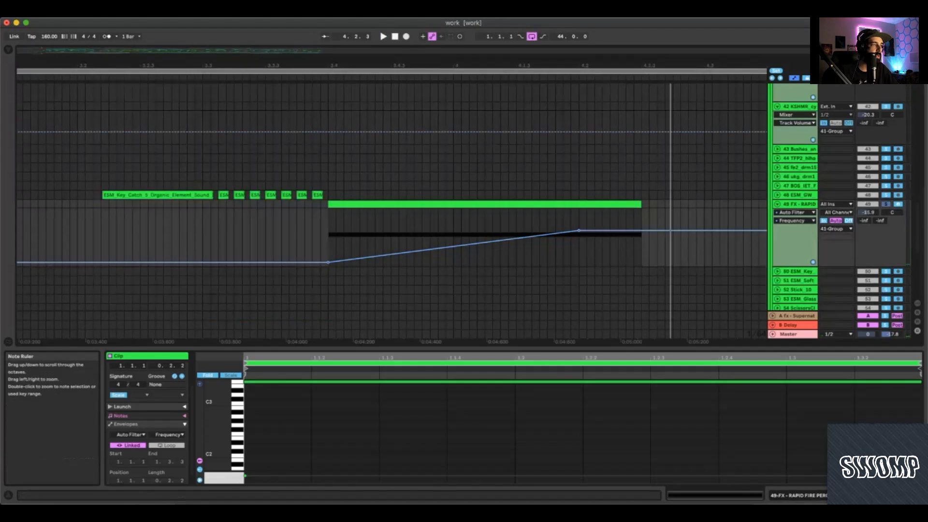
click(126, 412)
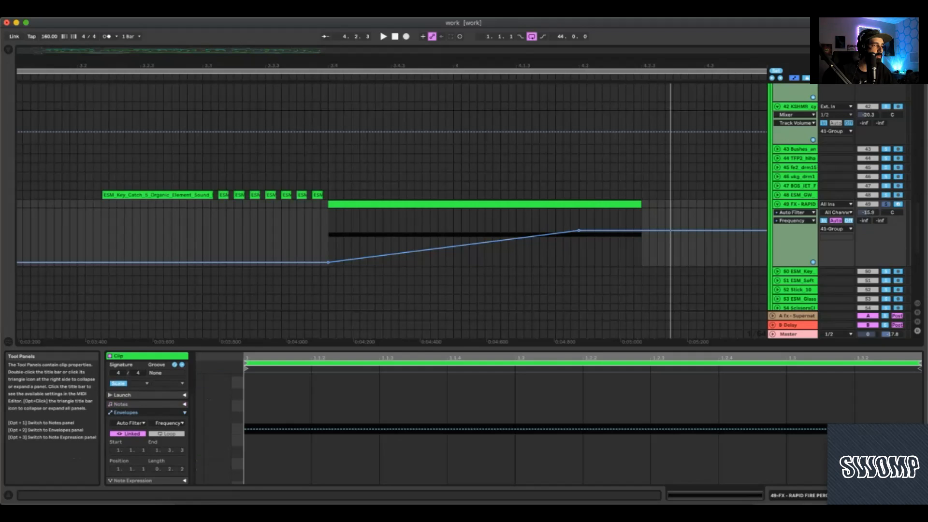
click(184, 413)
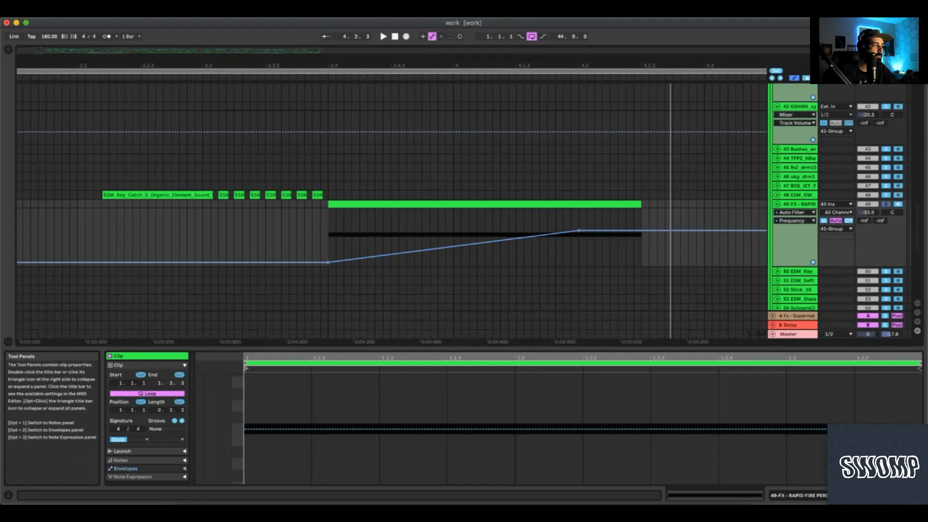
key(alt+2)
click(130, 431)
click(128, 439)
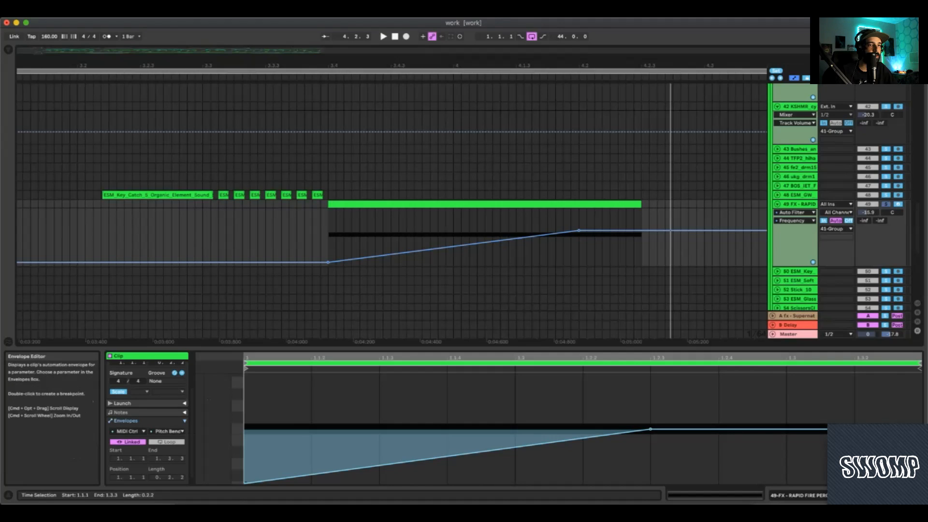
key(space)
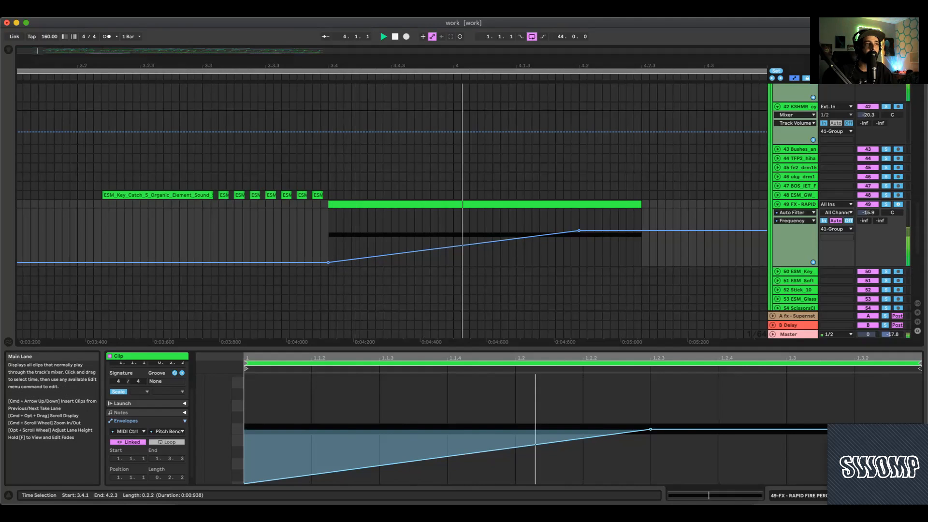
key(space)
Place the playback start at 4.2.1 and play the track 30 RU_PMGP snare in solo.
scroll(417, 137, down, 5)
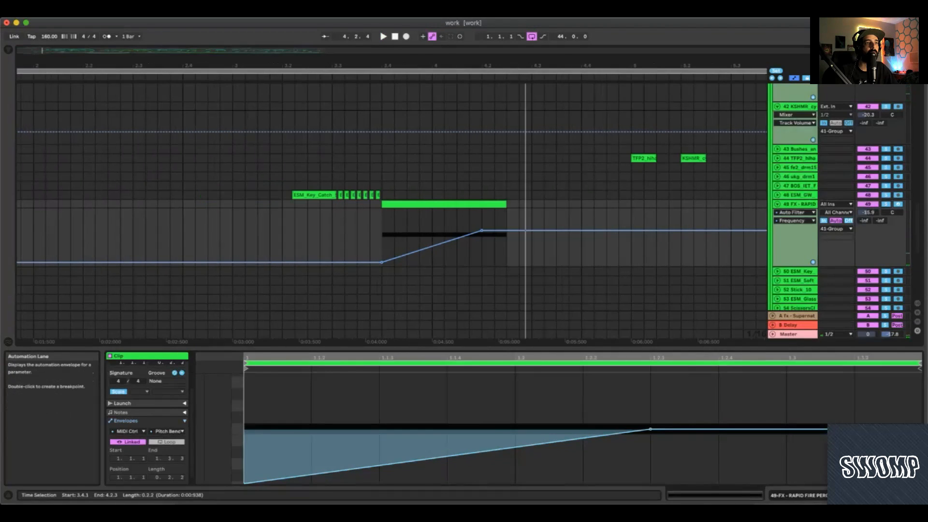
scroll(418, 138, down, 5)
scroll(419, 174, up, 10)
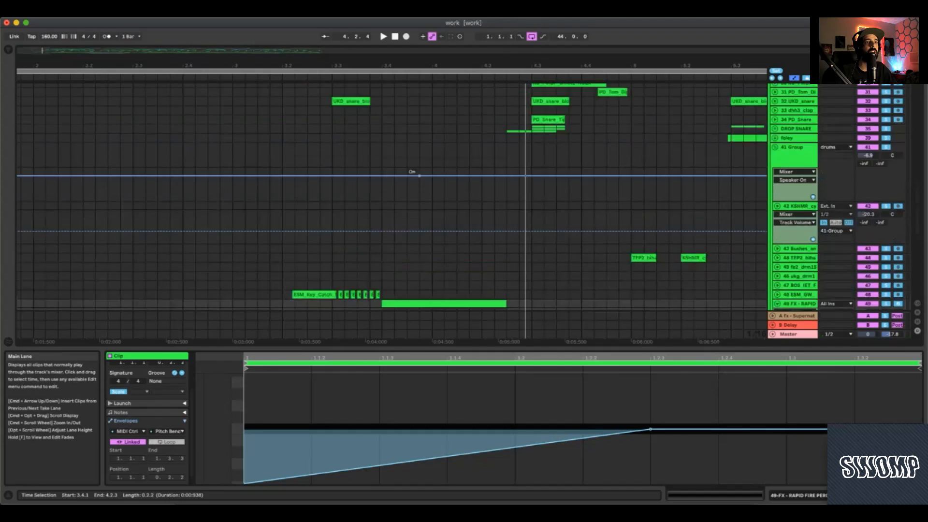
click(481, 210)
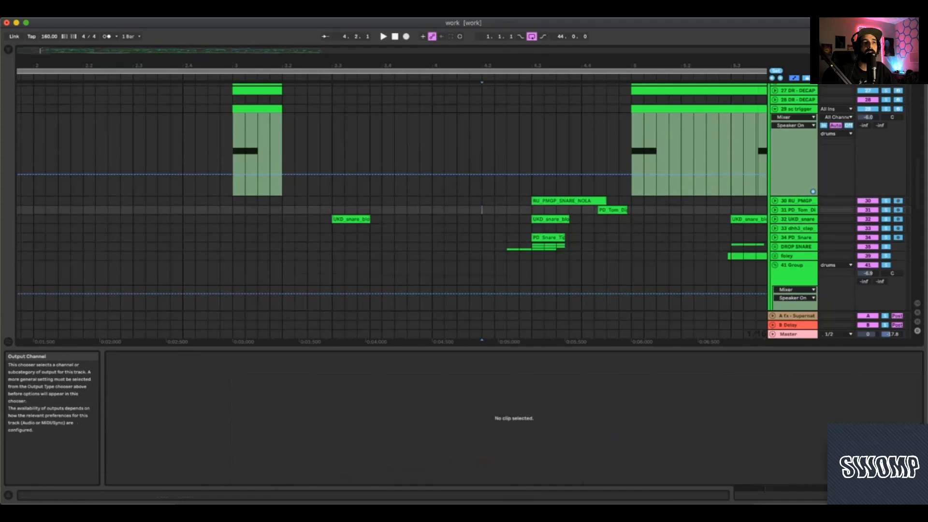
key(space)
key(space)
Unfold track 32 UKD_snare and audition it and the DROP SNARE group in solo from 4.2.1.
click(774, 219)
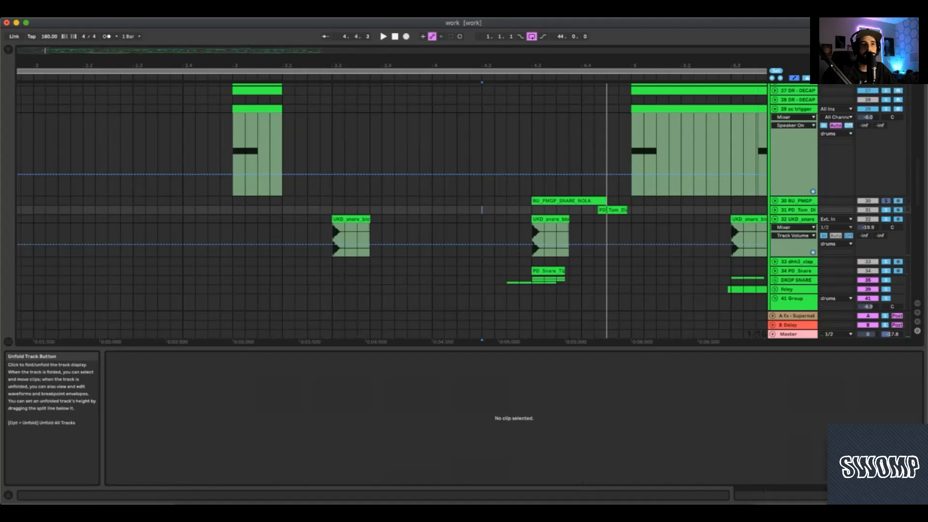
scroll(793, 218, down, 1)
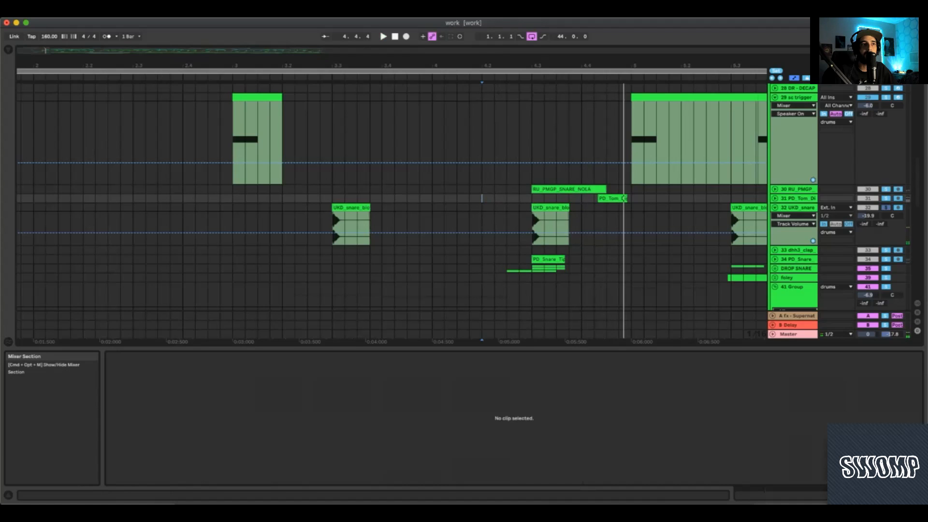
key(space)
key(space)
Unfold the DROP SNARE group and play track 34 PD_Snare in solo from 4.2.1.
click(775, 267)
scroll(775, 269, down, 2)
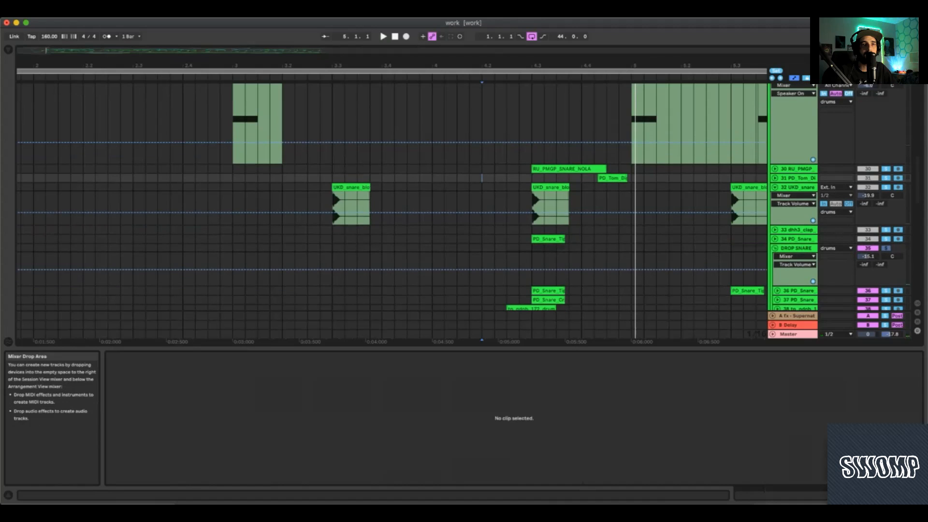
click(503, 269)
key(space)
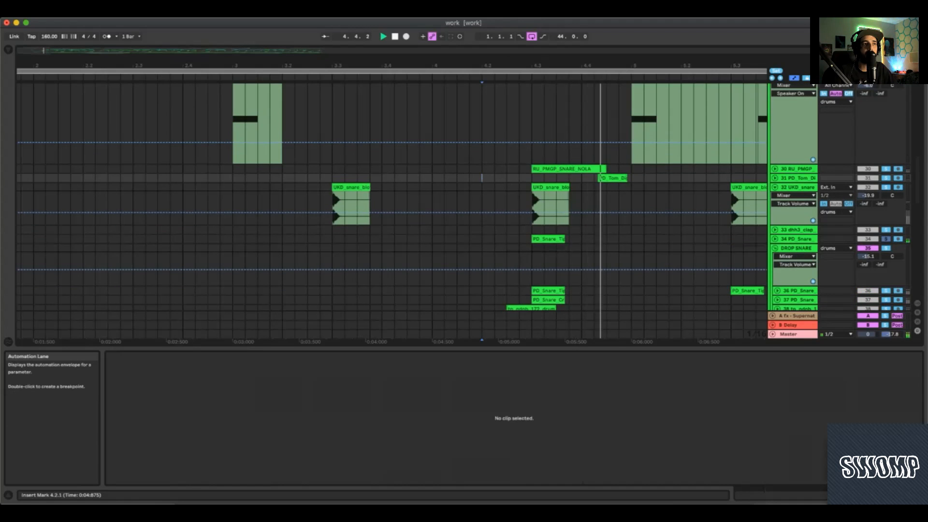
key(space)
Unfold and solo track 38 tp_ndnb and play its drum clip from 4.2.1.
scroll(795, 217, up, 10)
scroll(795, 232, down, 16)
scroll(795, 232, up, 4)
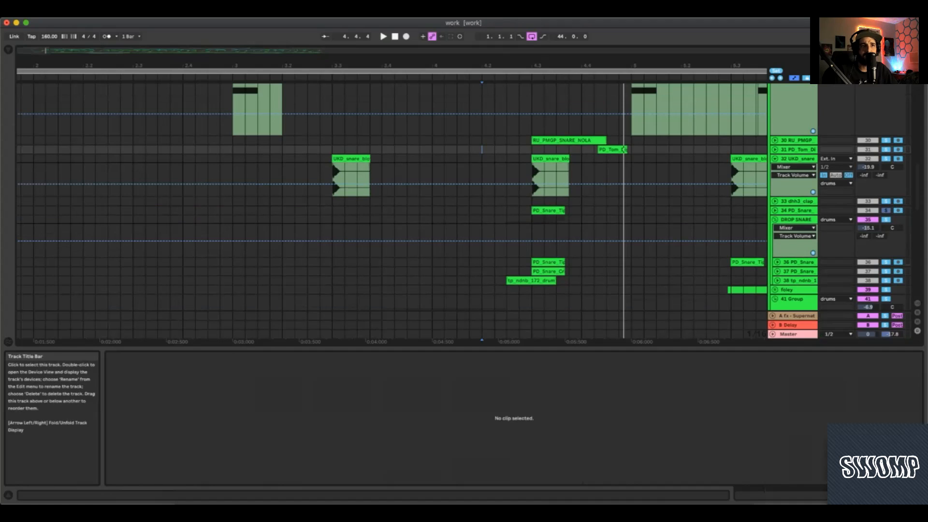
click(777, 281)
click(885, 281)
key(space)
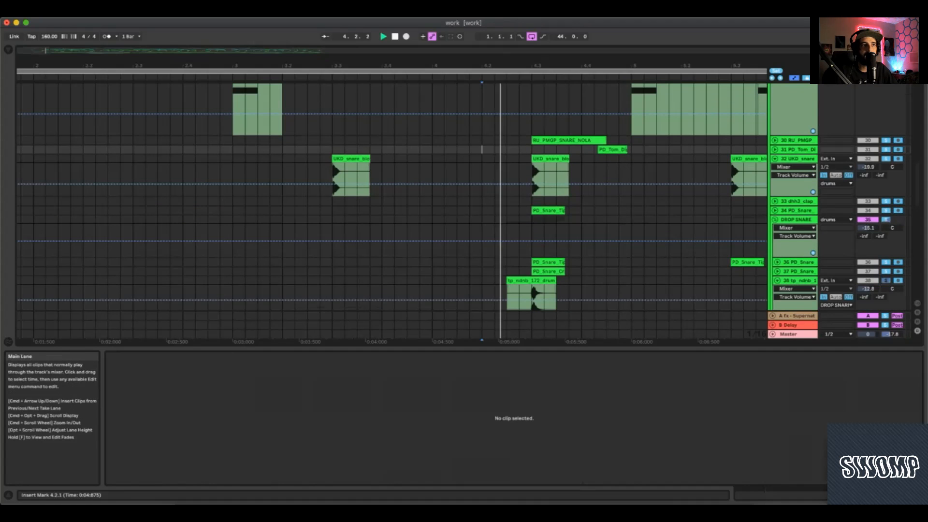
scroll(392, 207, down, 3)
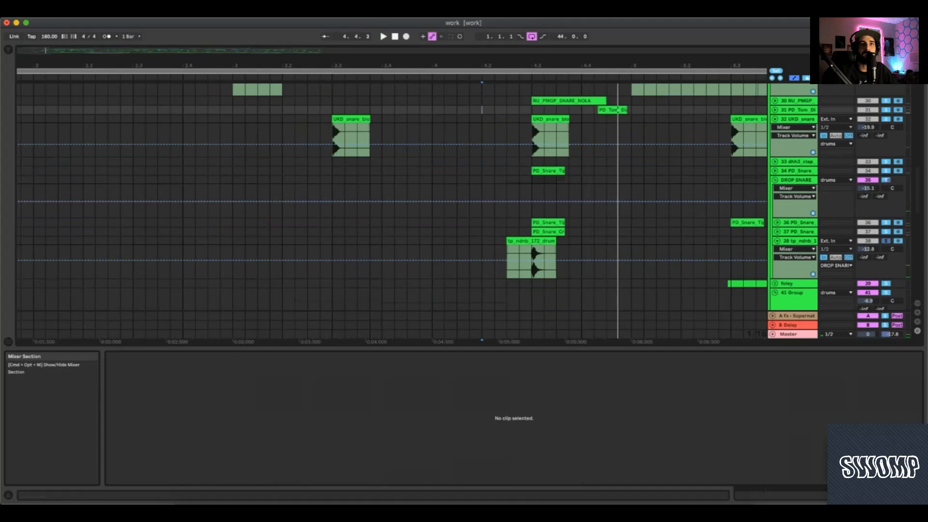
scroll(391, 208, up, 3)
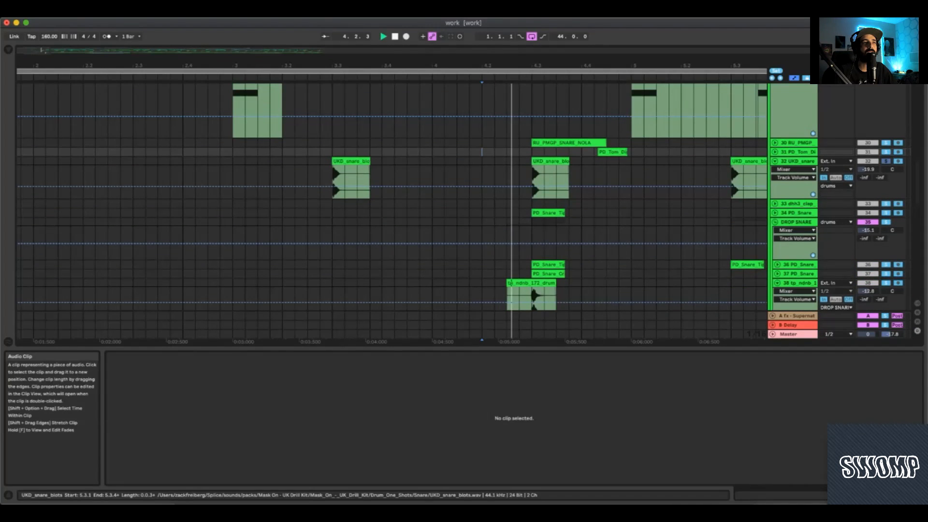
Play the drums group from 5.1.1 and look over its kick, snare, foley and percussion tracks.
scroll(392, 208, down, 5)
scroll(391, 208, up, 3)
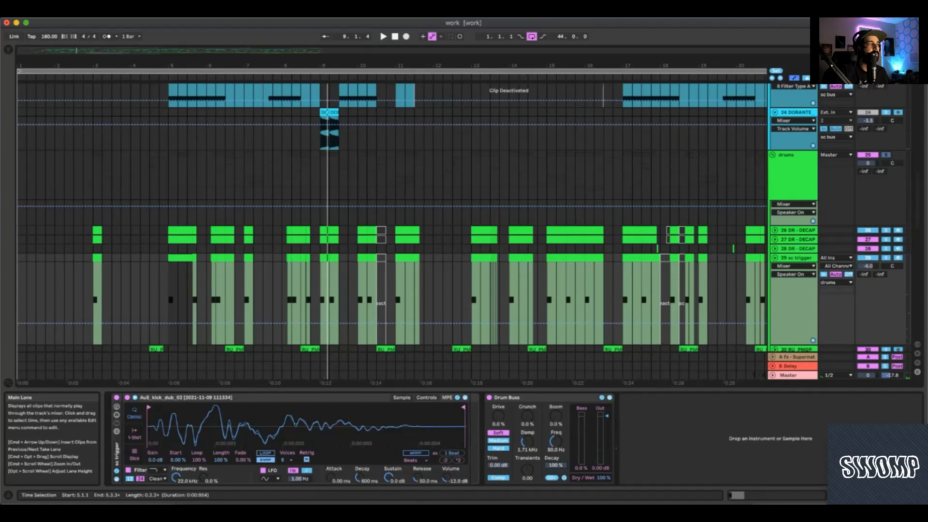
click(168, 174)
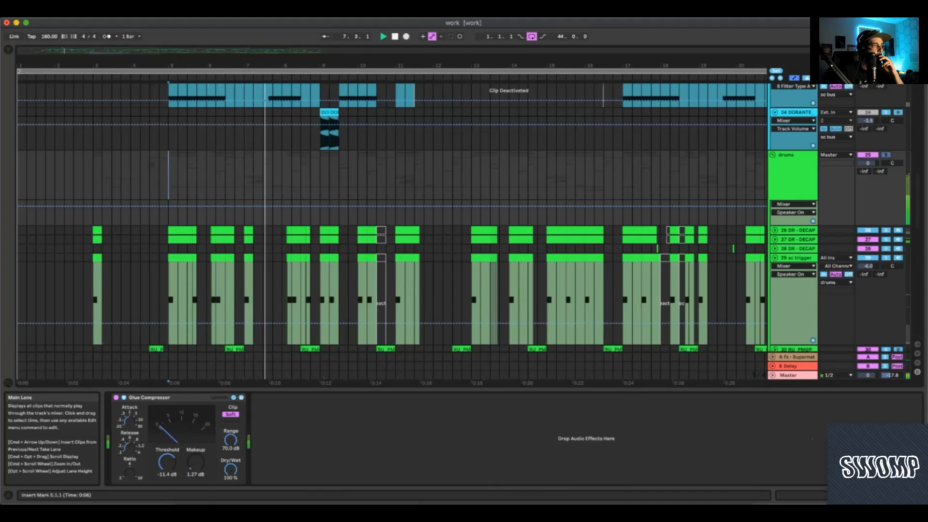
scroll(387, 232, down, 5)
scroll(392, 231, down, 3)
scroll(139, 347, down, 4)
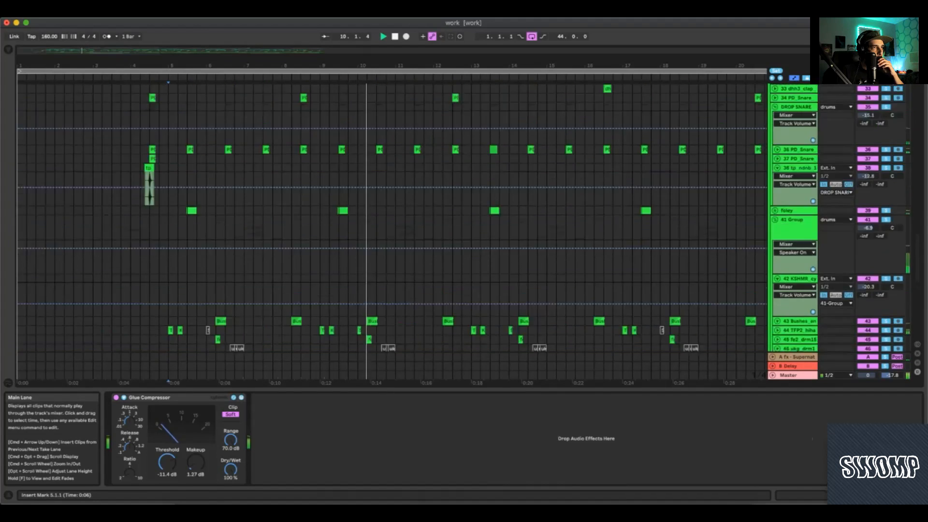
scroll(386, 218, up, 5)
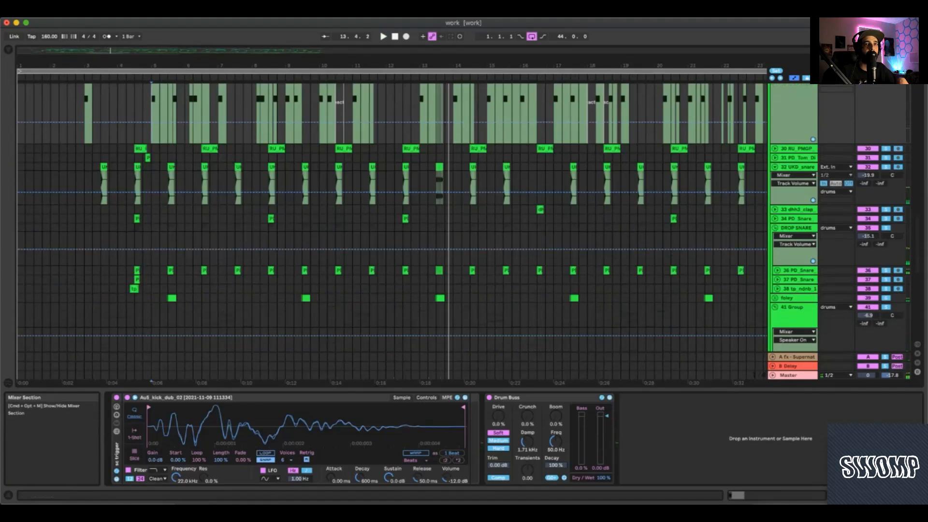
Locate the chopped UKD_snare clips at 13.3.1 and select their first slice up to the 26 DR - DECAP kick track.
click(436, 188)
scroll(440, 188, up, 10)
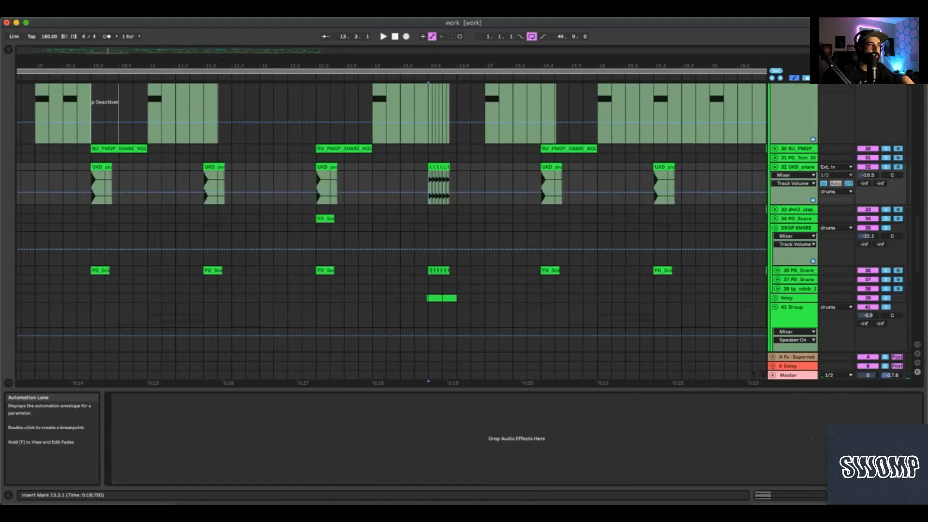
scroll(400, 170, up, 3)
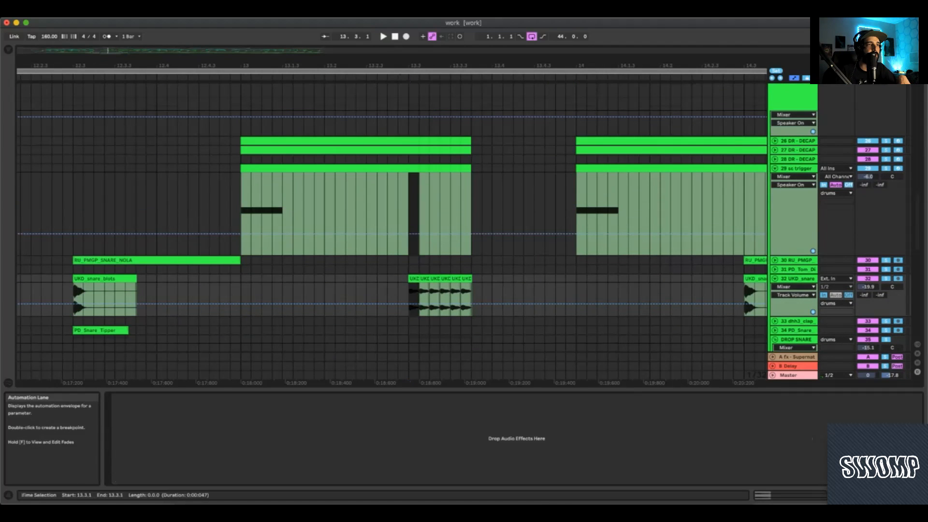
click(411, 141)
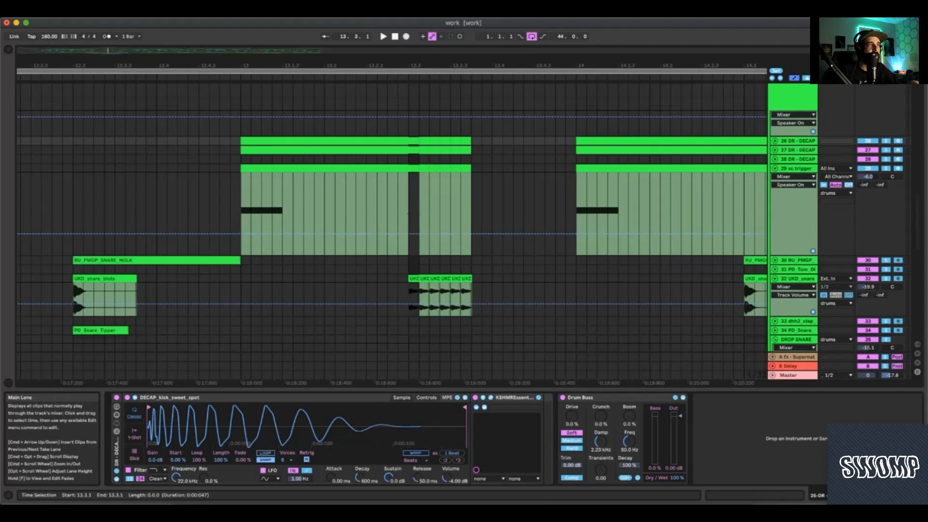
Select 13.2.4 to 13.3.1 across the snare tracks and play the snare roll from 13.3.1.
scroll(393, 217, down, 4)
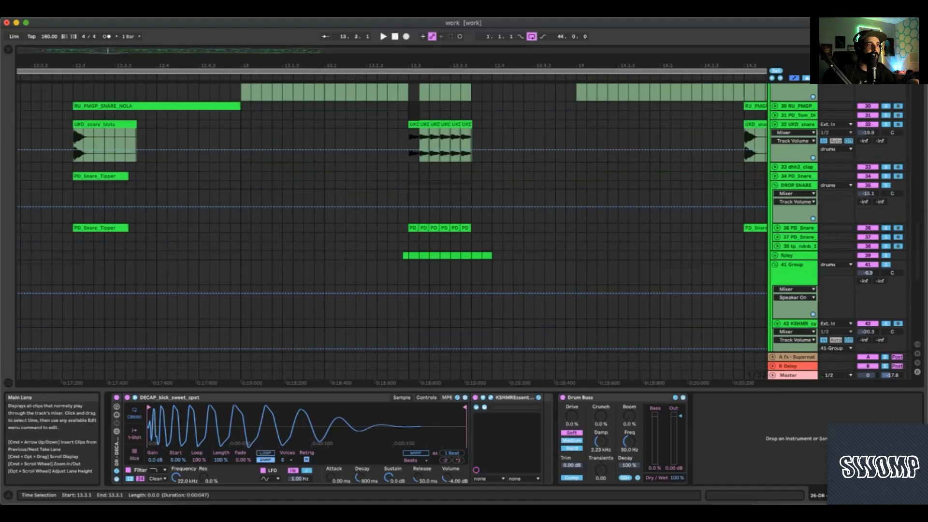
scroll(415, 227, up, 2)
drag(415, 315, 391, 187)
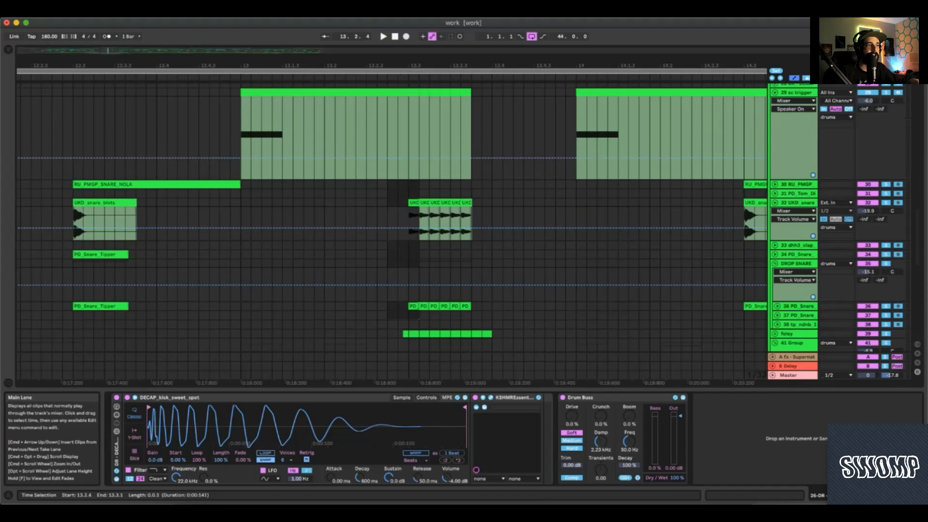
click(408, 184)
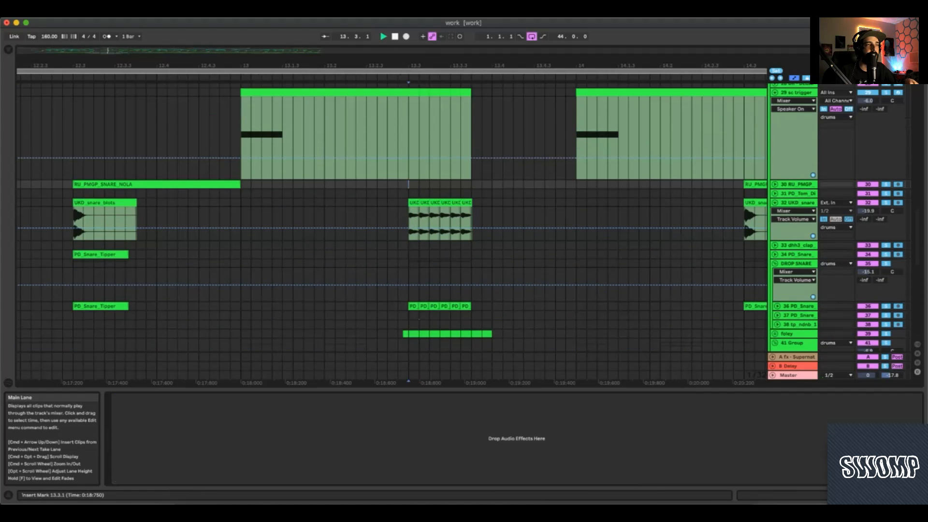
Select the drums group track to show its Glue Compressor.
scroll(831, 217, up, 4)
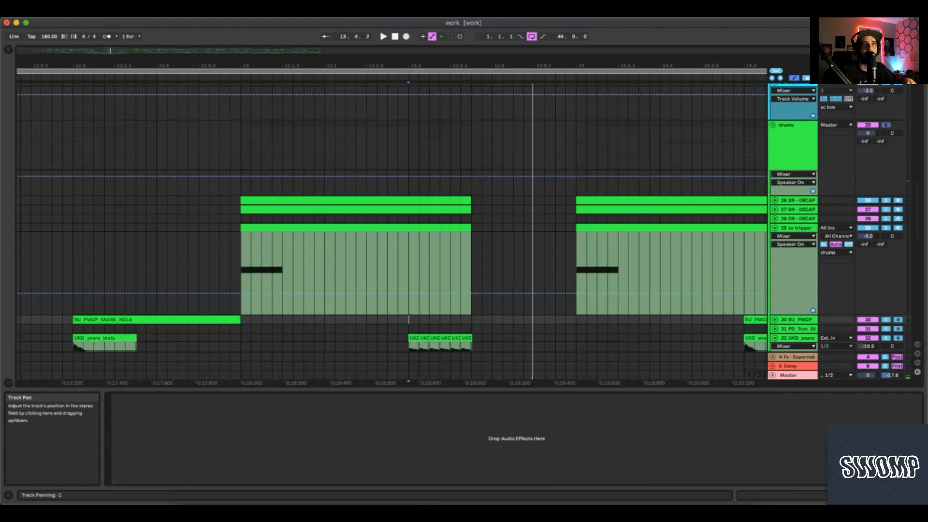
click(793, 145)
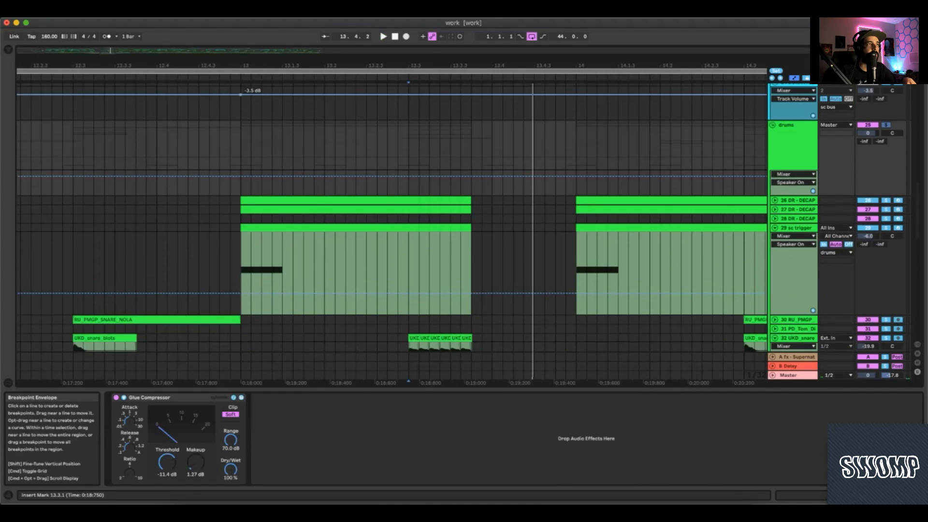
drag(235, 50, 196, 39)
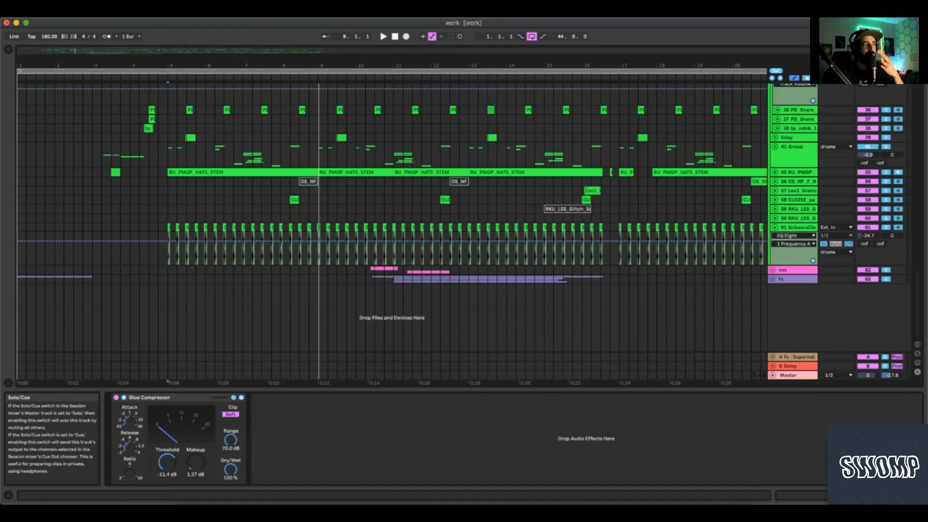
Play the drums from 5.1.1 and audition track 61 ScissorsClo in solo.
key(space)
key(space)
click(886, 227)
key(space)
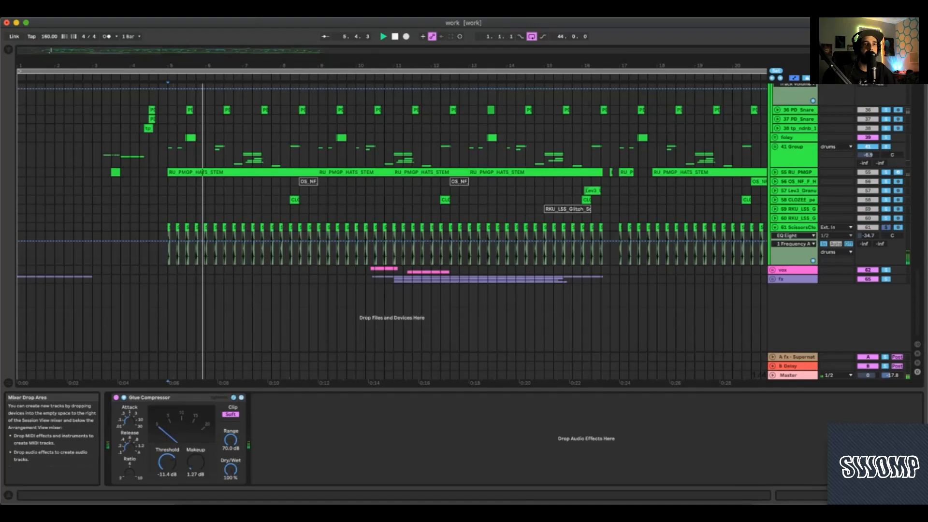
Show track 61 ScissorsClo's EQ Eight and audition the track in solo from 5.1.1.
scroll(795, 309, up, 1)
scroll(795, 309, up, 1)
key(space)
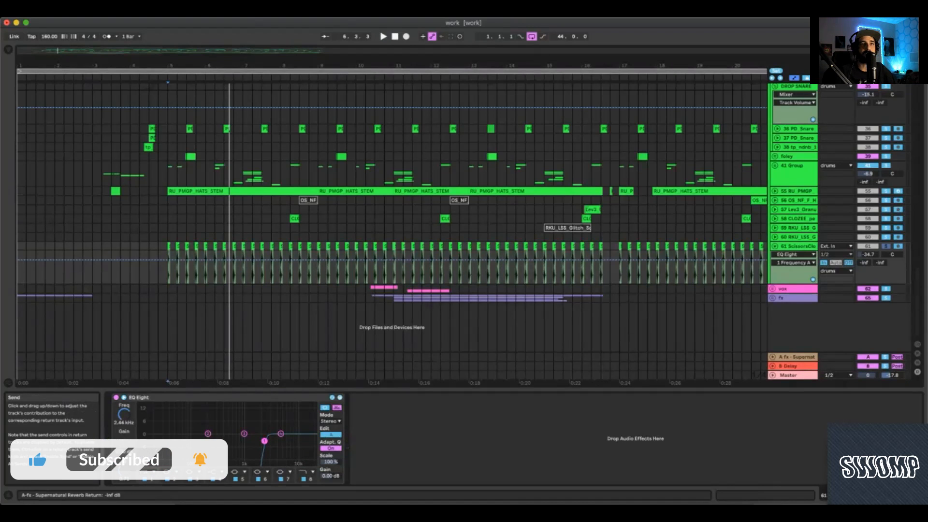
key(space)
key(space)
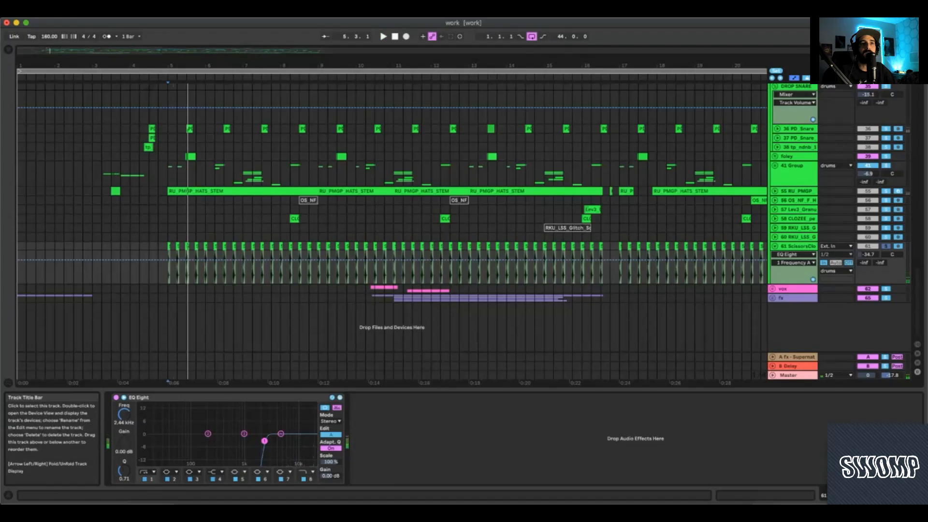
Show the RU_PMGP_HATS_STEM sampler on track 55 RU_PMGP and play the hats in solo from 5.1.1.
click(796, 191)
key(space)
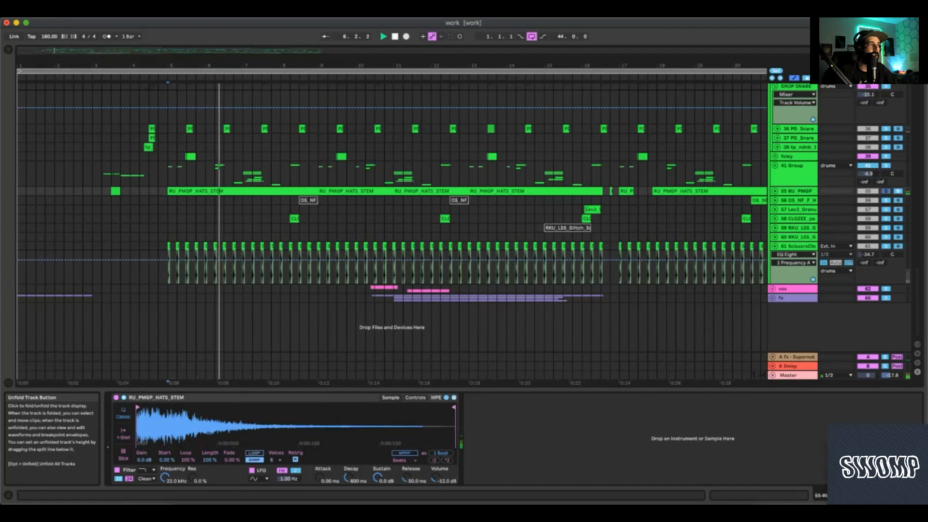
scroll(886, 194, up, 1)
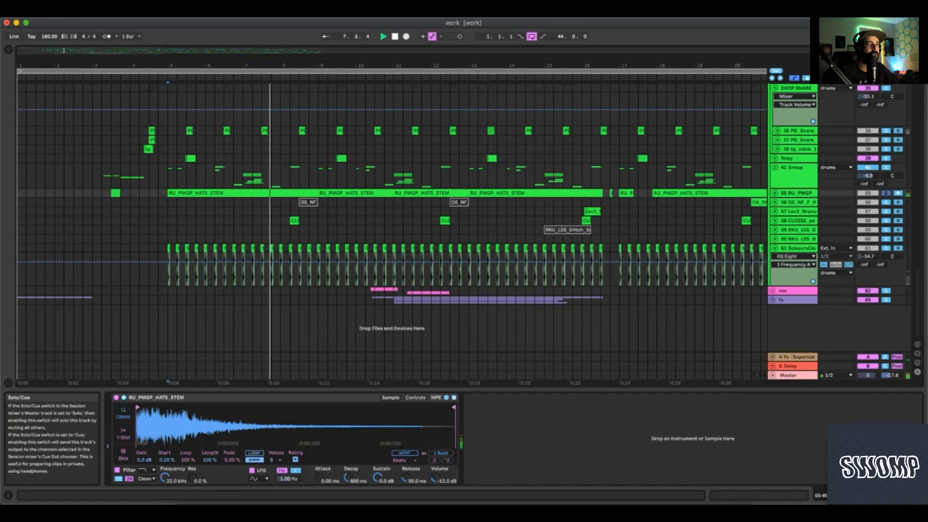
key(space)
Play the 41 Group in solo and unfold it to show its foley and percussion tracks.
key(space)
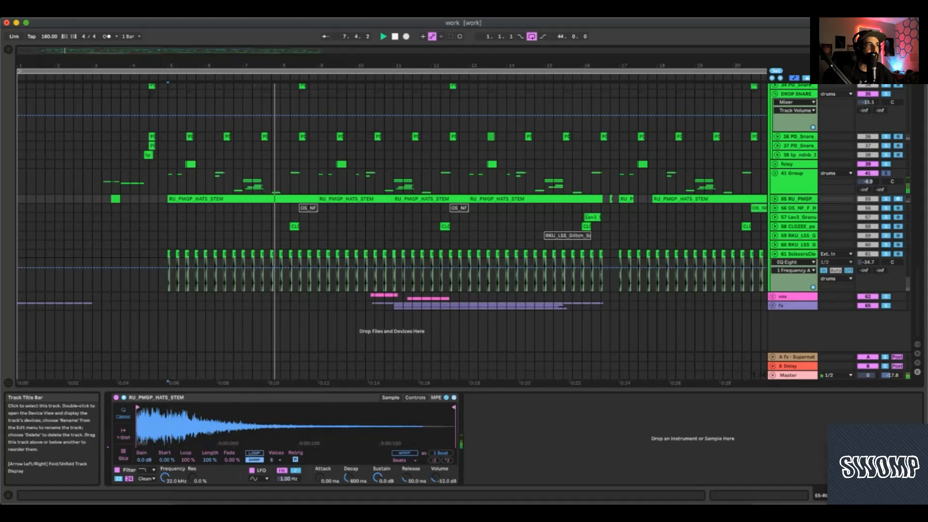
scroll(792, 203, up, 1)
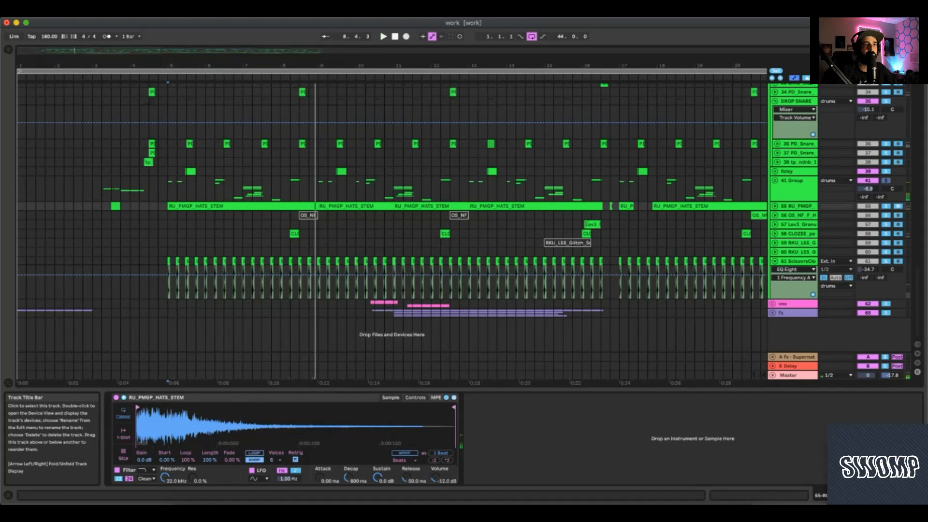
click(775, 180)
scroll(531, 194, down, 6)
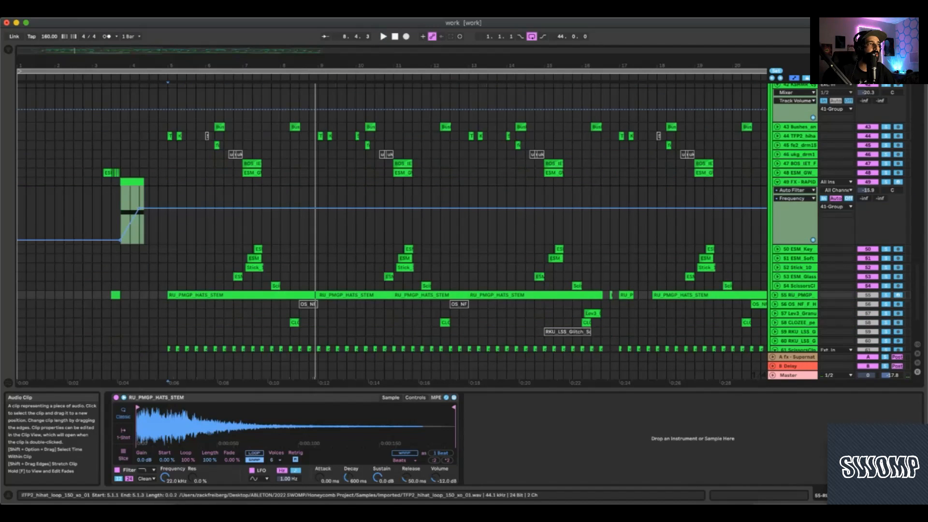
Select the TFP2 hihat clip at 5.1.1 on track 44 and play the group from there.
click(170, 135)
key(space)
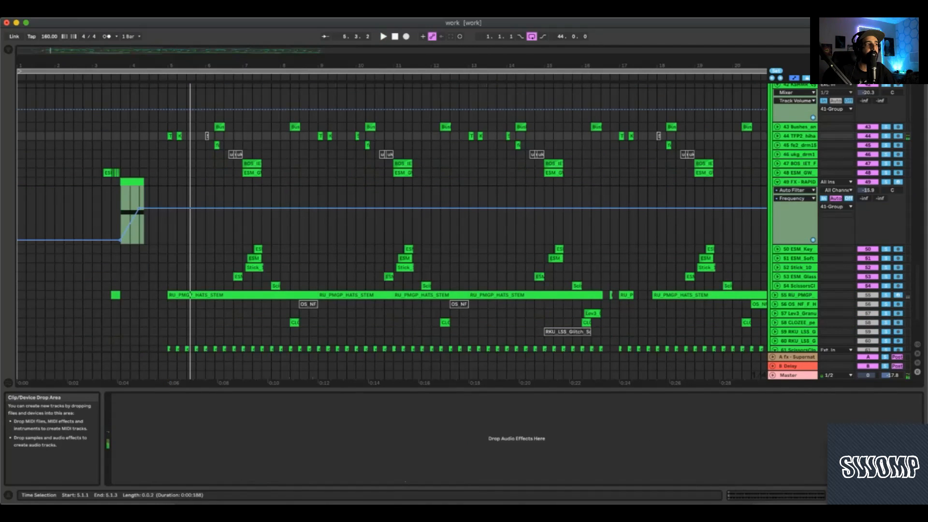
click(179, 137)
scroll(168, 137, up, 10)
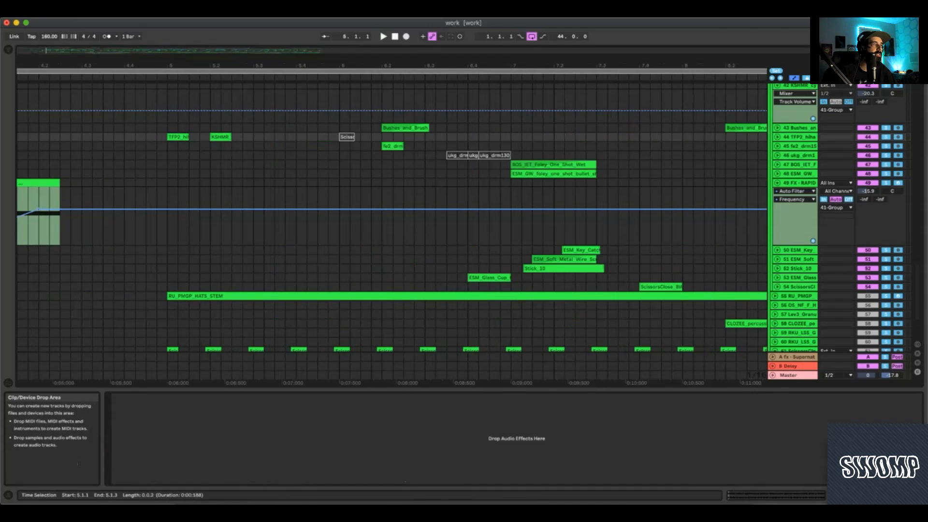
Show the TFP2 hihat and KSHMR cymbal hihat clips on track 44, and play from 5.2.1.
double_click(172, 137)
click(255, 136)
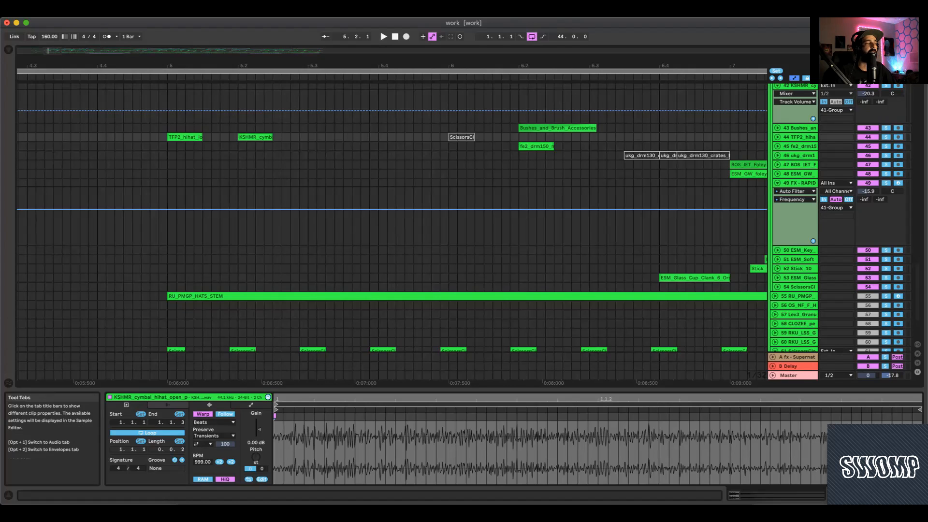
key(space)
key(space)
key(space)
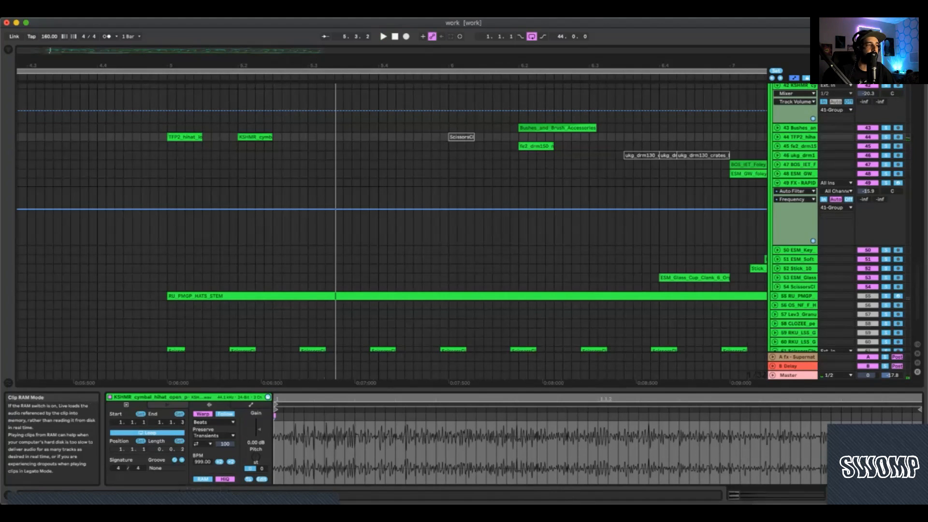
Try the KSHMR cymbal hihat clip at a segment BPM of 120, undo the change and replay the clip.
double_click(203, 462)
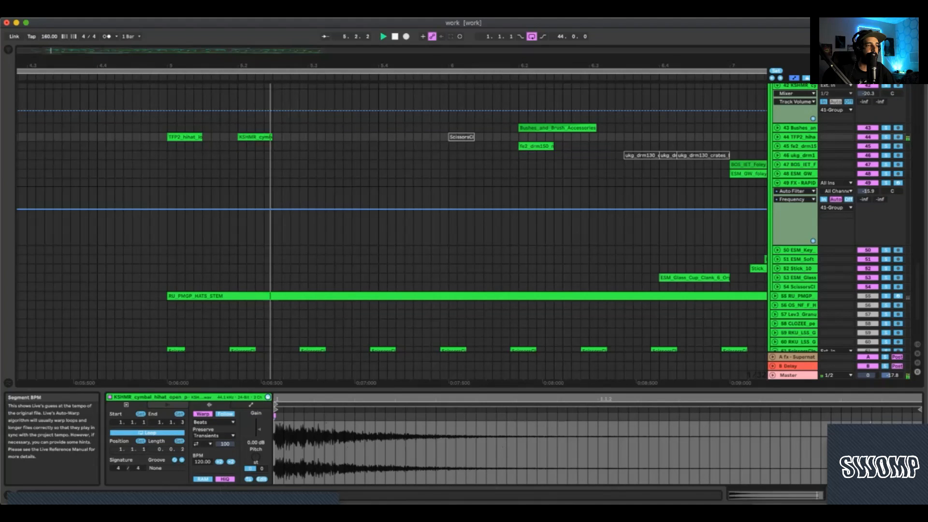
key(super+z)
key(space)
key(space)
key(space)
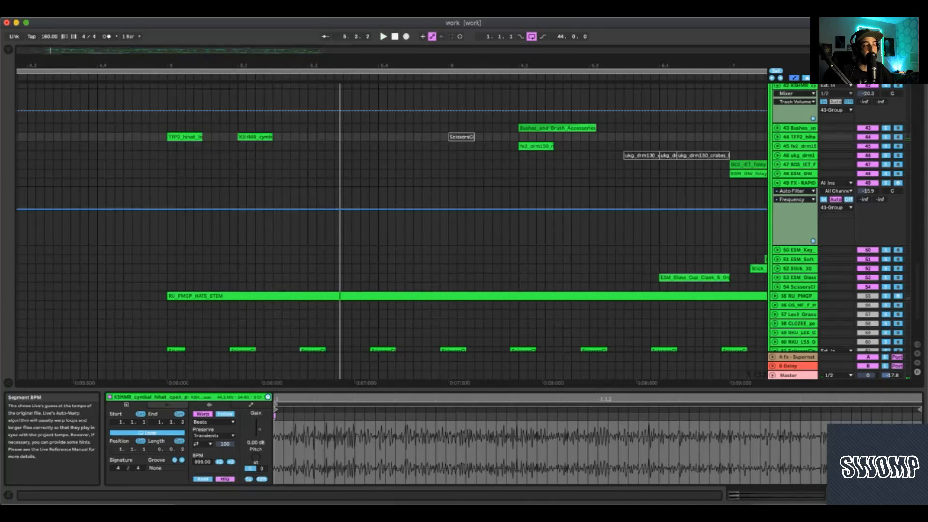
Play the 41 Group in solo from just before the Bushes_and_Brush_Accessories clip at 6.2.1.
scroll(391, 217, down, 3)
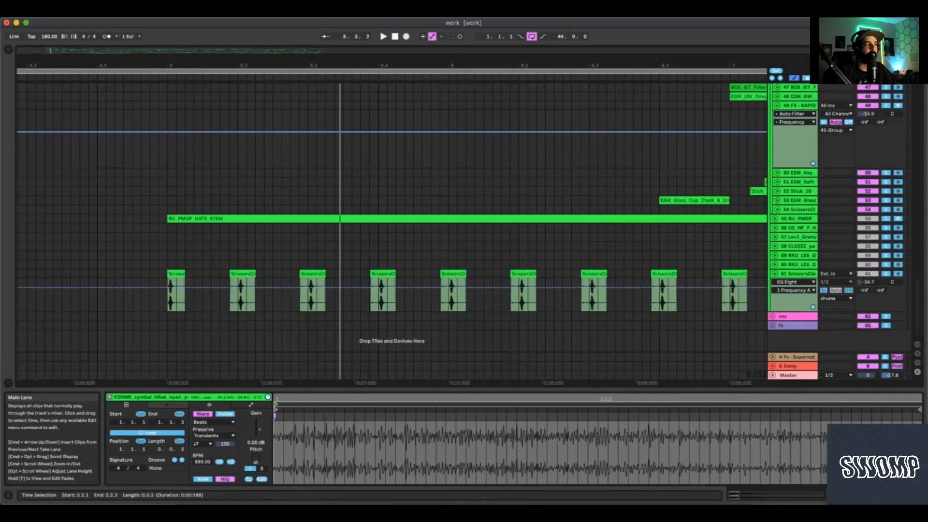
scroll(392, 218, up, 6)
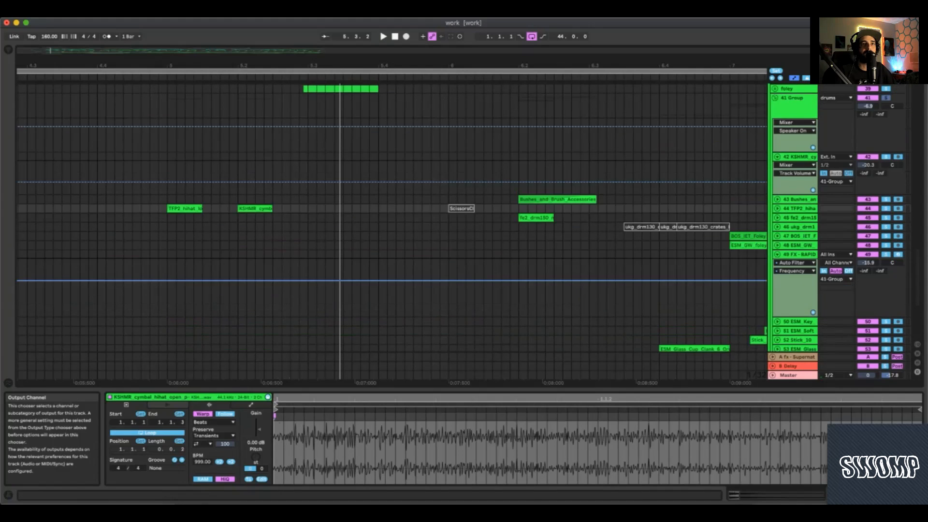
scroll(793, 232, up, 3)
scroll(551, 270, down, 2)
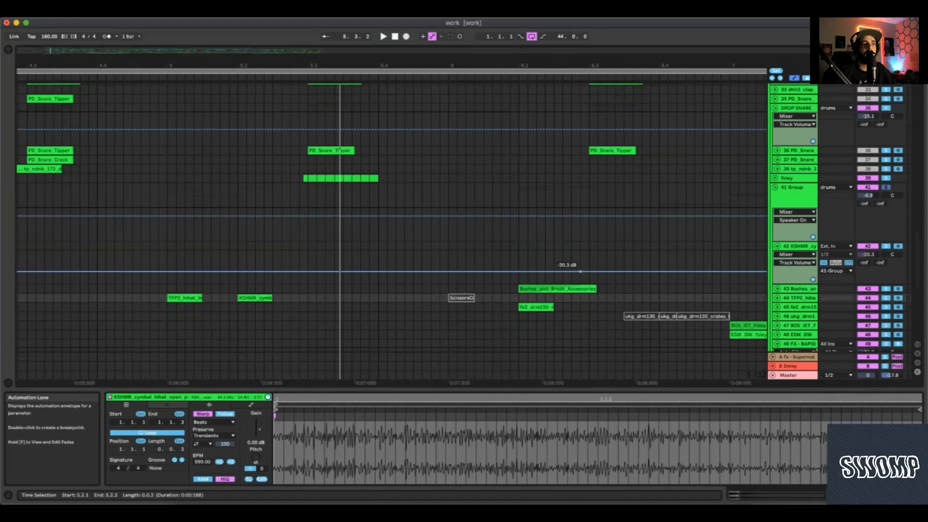
click(502, 274)
key(space)
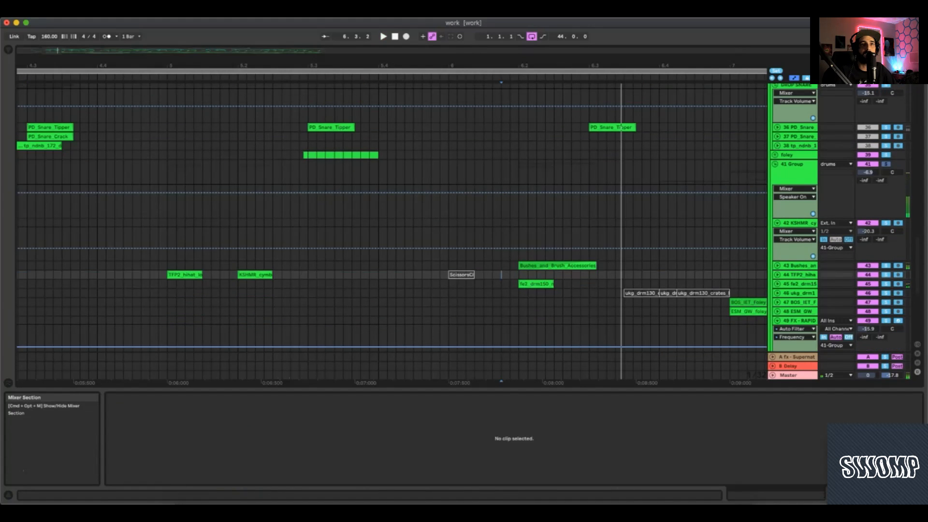
Unfold track 43, select its Bushes_and_Brush_Accessories clip at 6.2.1 and play it in solo.
scroll(839, 276, down, 3)
click(777, 182)
scroll(704, 243, down, 2)
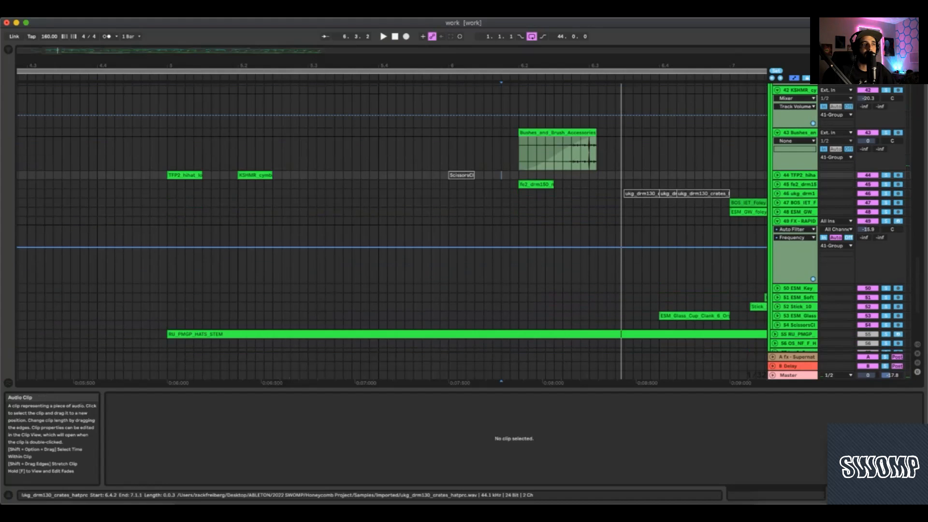
click(557, 132)
key(space)
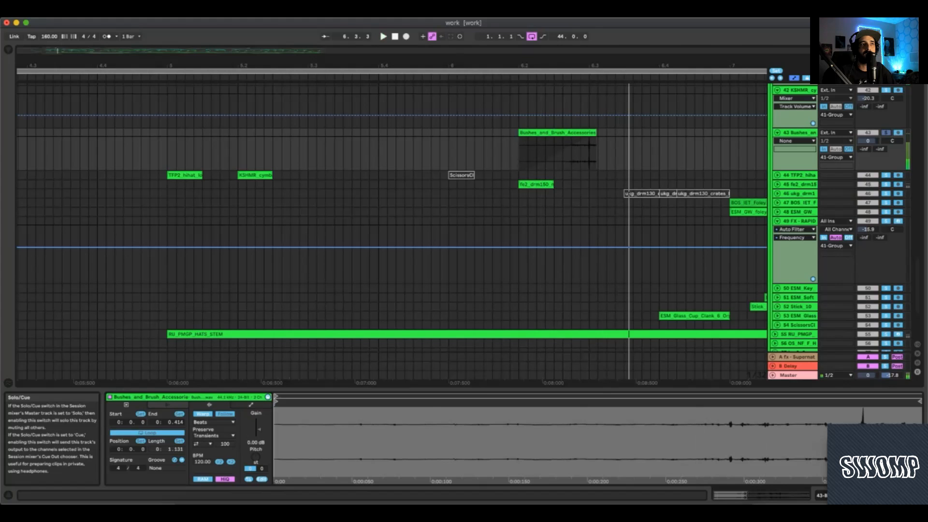
Audition the fe2_drm150 hat on track 45 in solo from 6.2.1.
key(space)
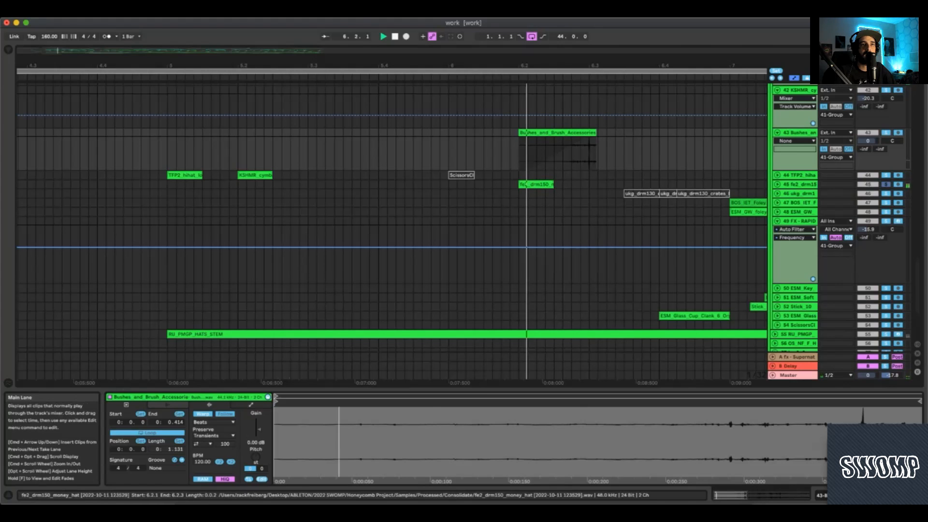
key(space)
key(space)
key(space)
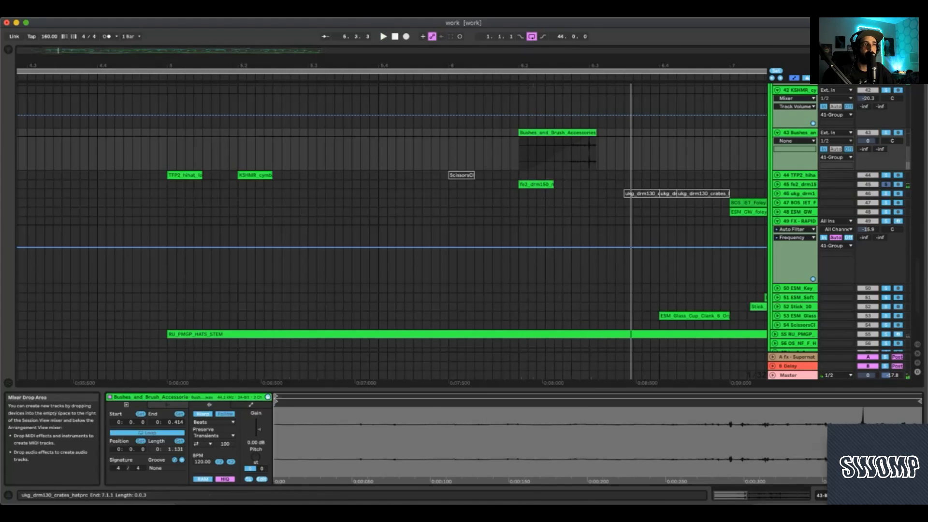
scroll(701, 196, down, 5)
scroll(392, 217, up, 8)
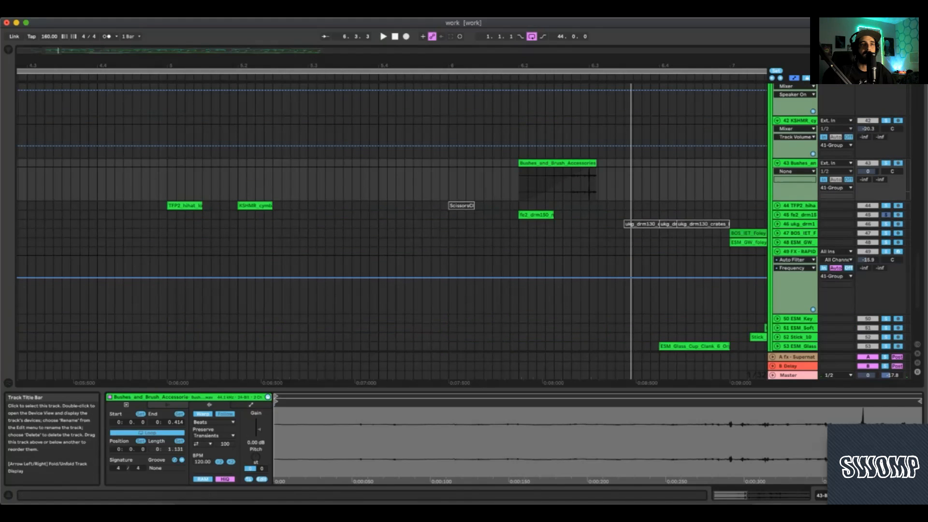
Play from 7.1.3 to audition tracks 50 ESM_Key and 51 ESM_Soft in solo.
key(space)
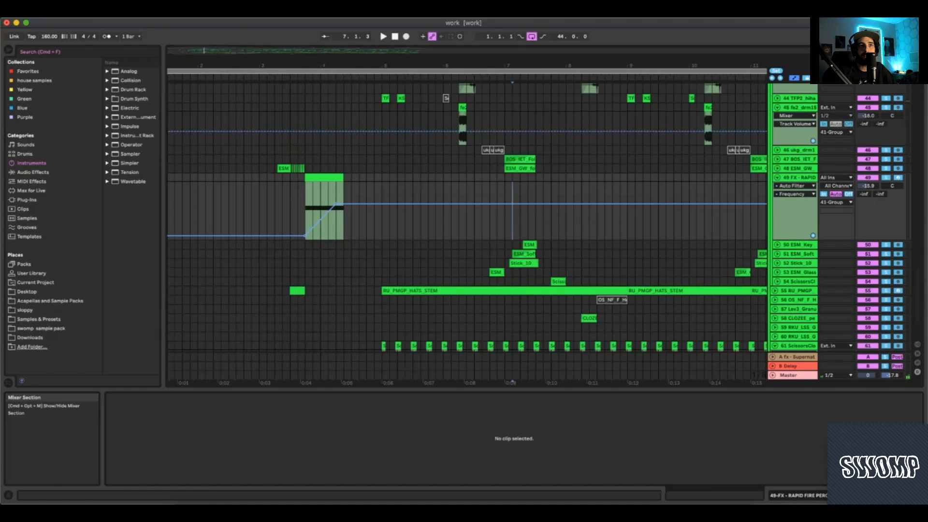
key(space)
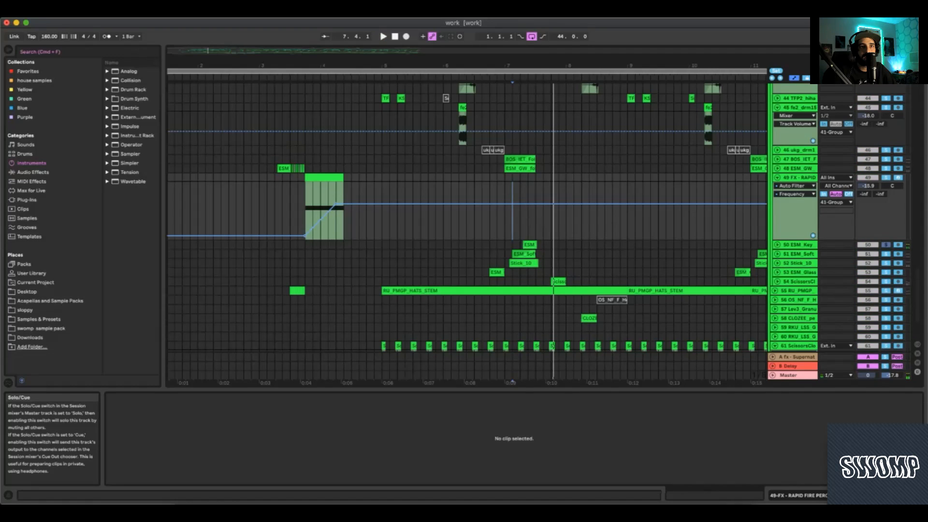
key(space)
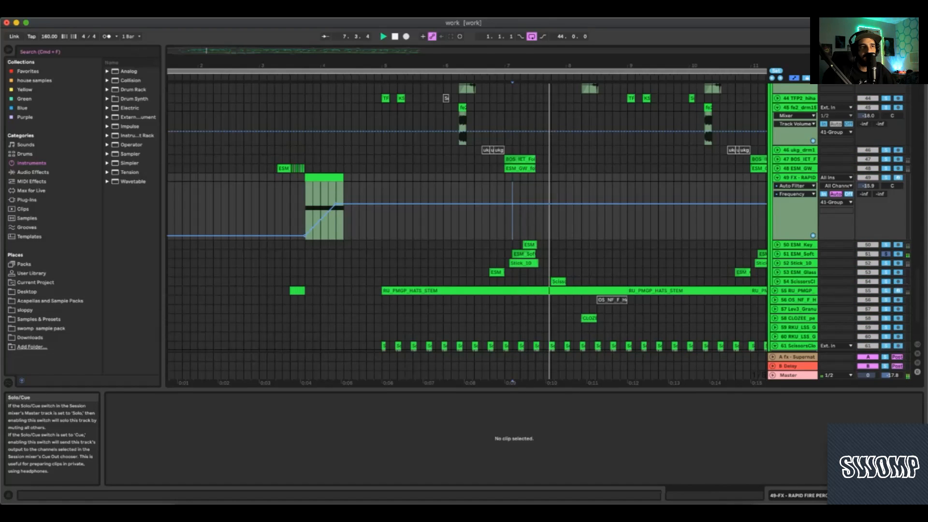
key(space)
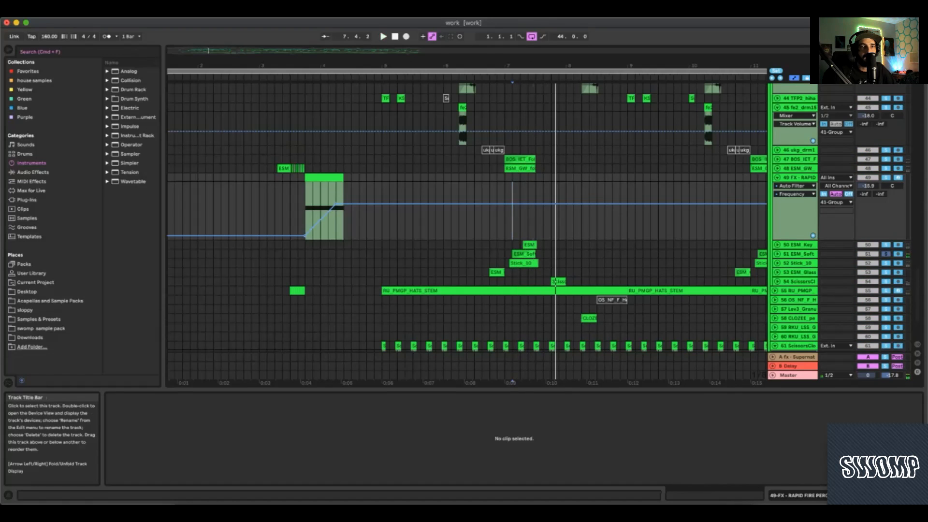
Unfold track 51, select its ESM_Soft_Metal_Wire_Scratch clip and play it in solo.
click(777, 253)
scroll(528, 273, up, 8)
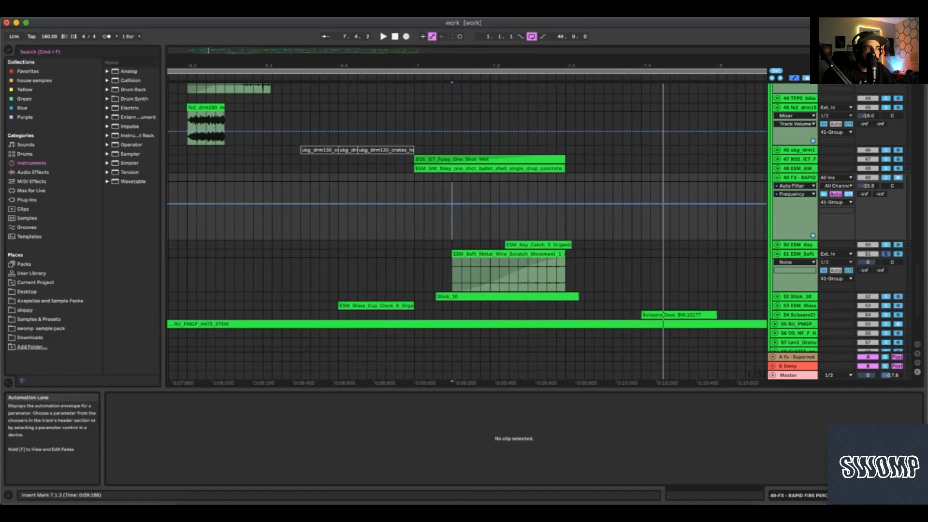
click(528, 254)
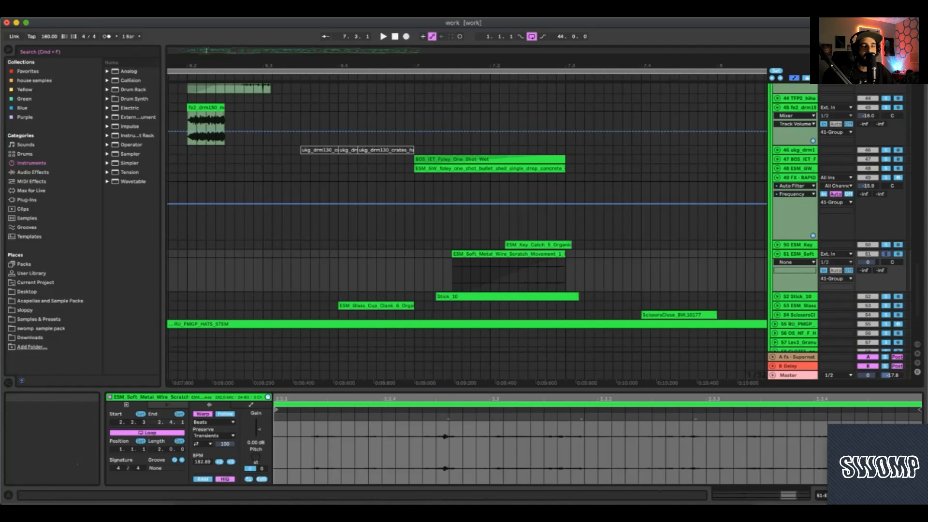
key(space)
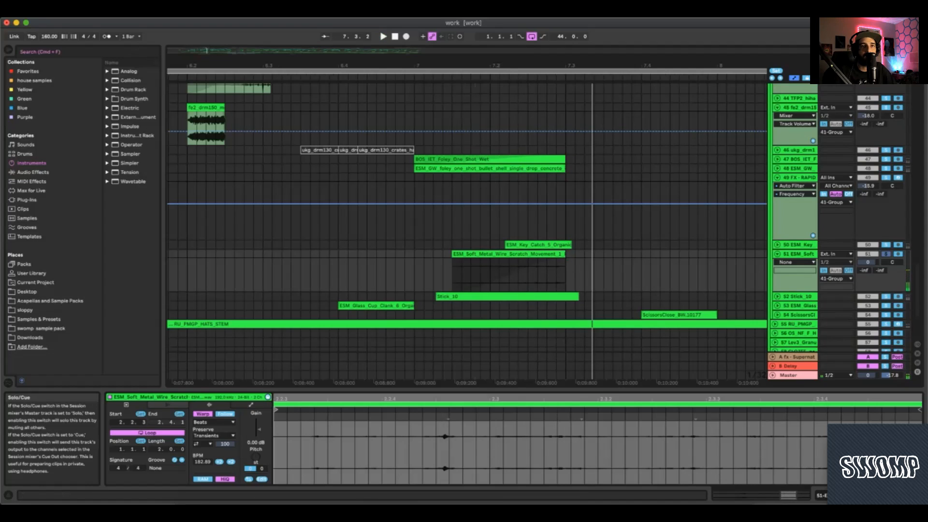
Unfold track 52 and play its reversed Stick_10 clip in solo.
click(777, 296)
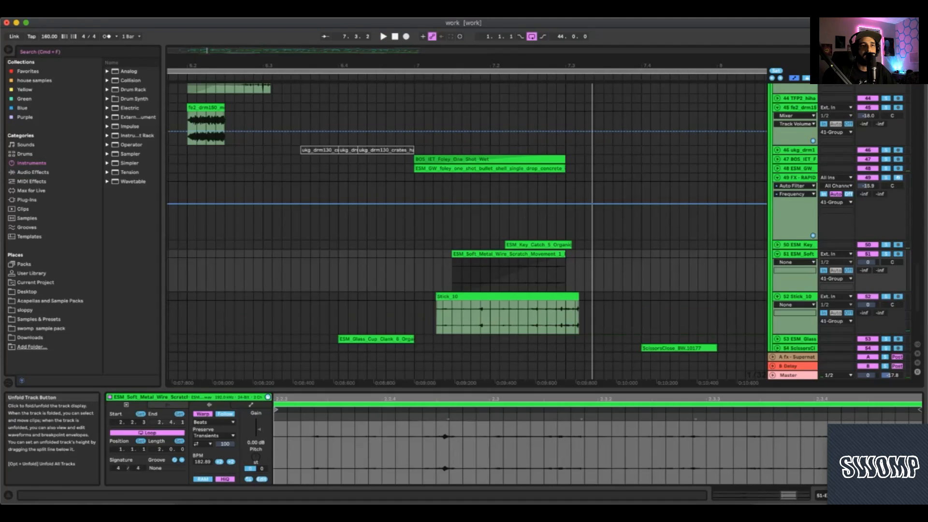
scroll(467, 270, down, 4)
key(space)
key(space)
key(space)
key(space)
click(508, 181)
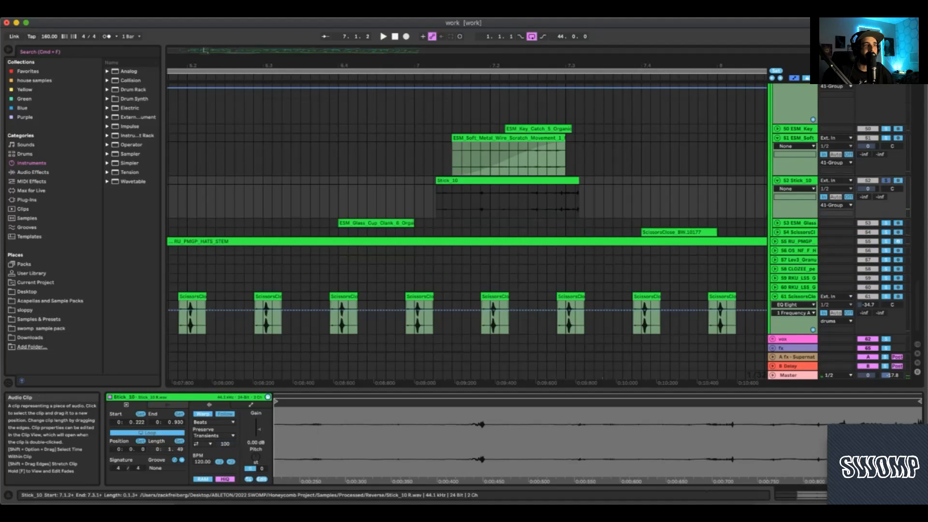
key(space)
key(space)
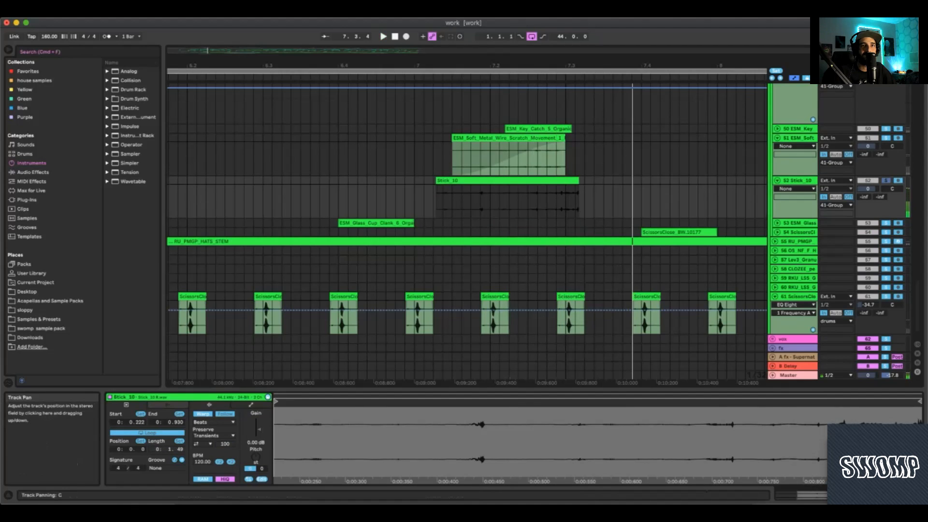
Play the unsoloed mix from the Stick_10 clip and look over the foley clips up to the snare tracks.
key(space)
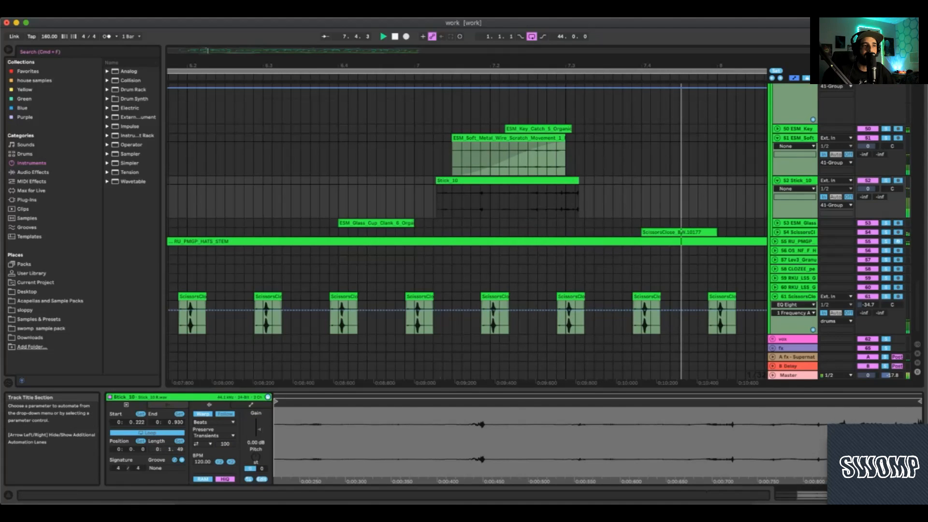
scroll(793, 232, up, 3)
scroll(578, 217, up, 4)
scroll(578, 218, up, 2)
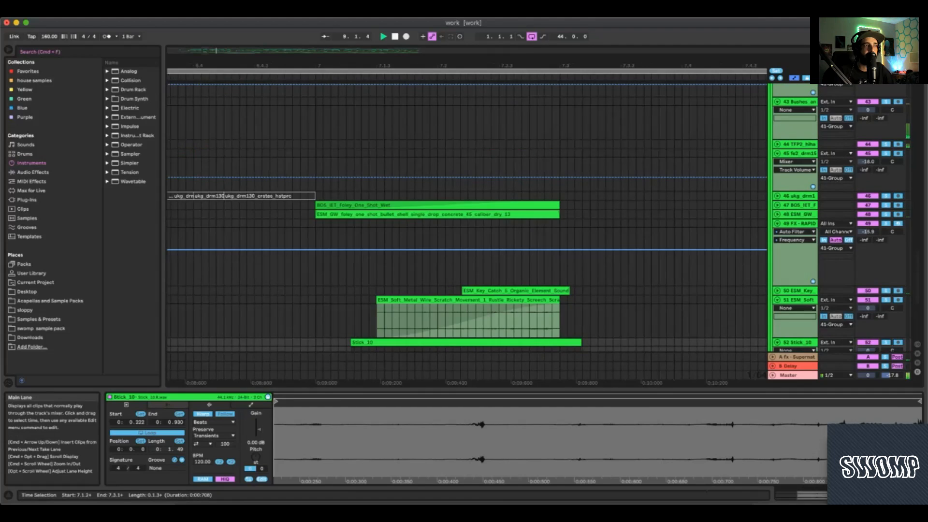
scroll(578, 217, down, 5)
scroll(467, 227, up, 3)
scroll(467, 228, up, 5)
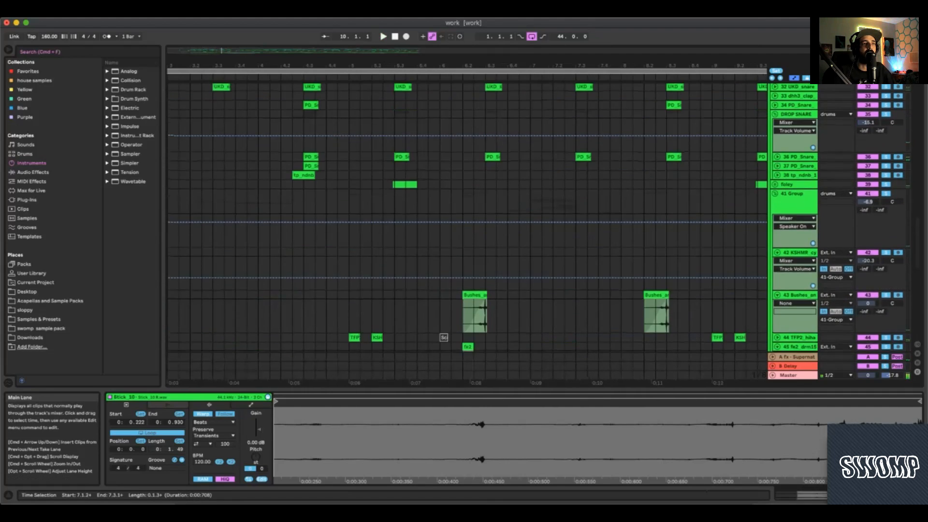
Select the PD_Snare_Tipper clip on track 34 and play the mix from 5.3.1 while looking over the snare tracks.
scroll(468, 228, right, 2)
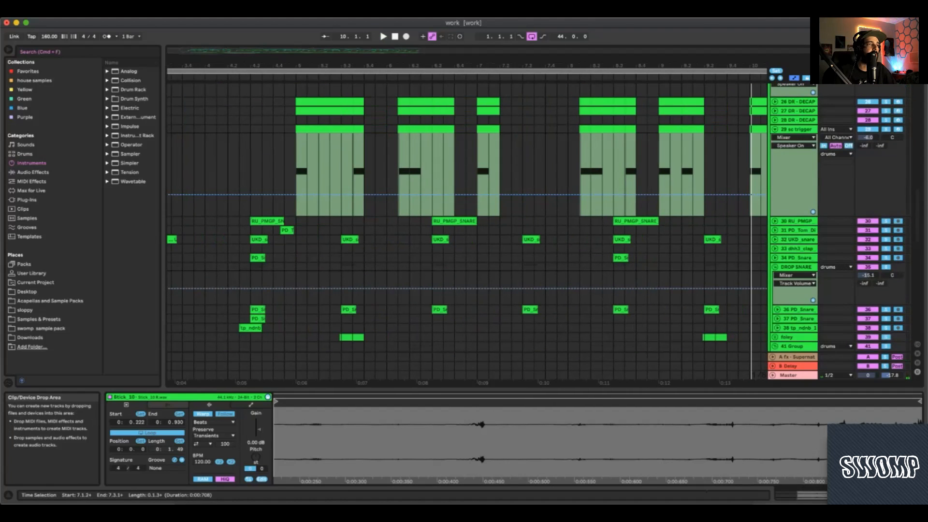
click(252, 257)
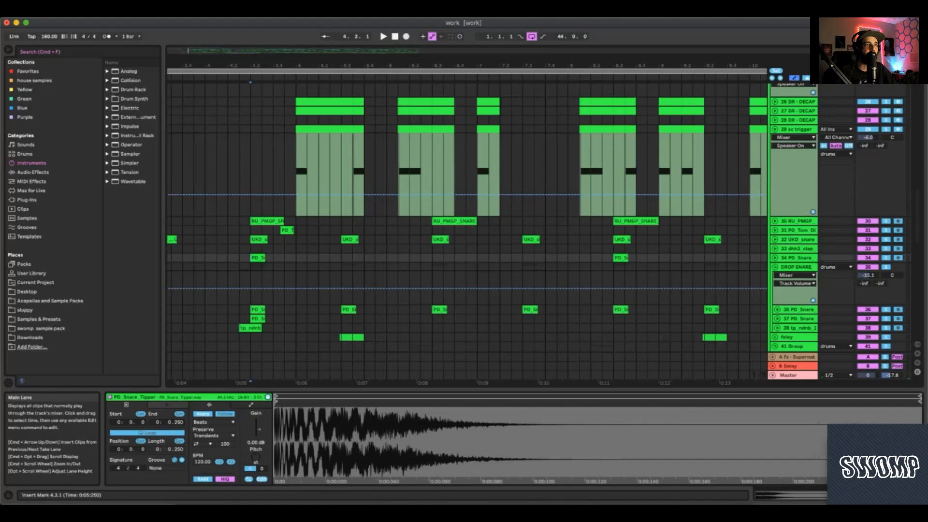
click(341, 258)
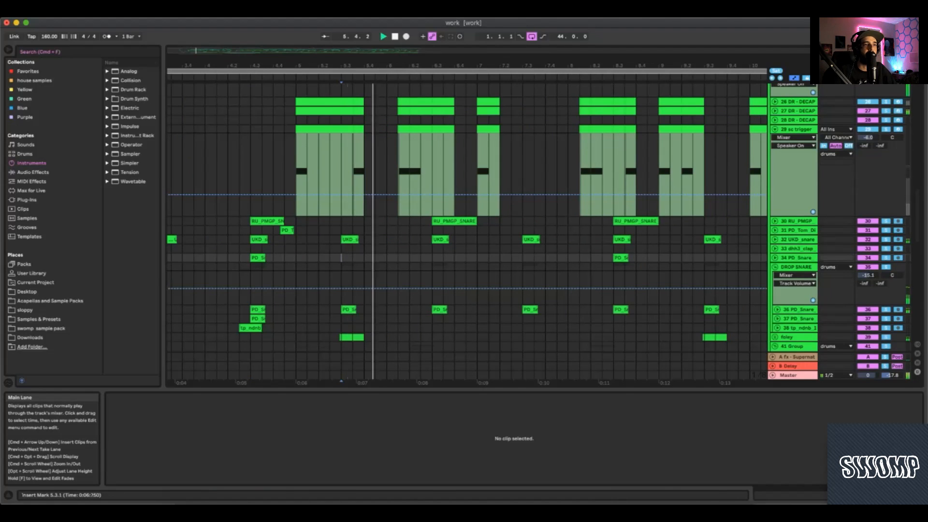
scroll(792, 232, up, 3)
scroll(793, 232, up, 2)
scroll(469, 217, down, 8)
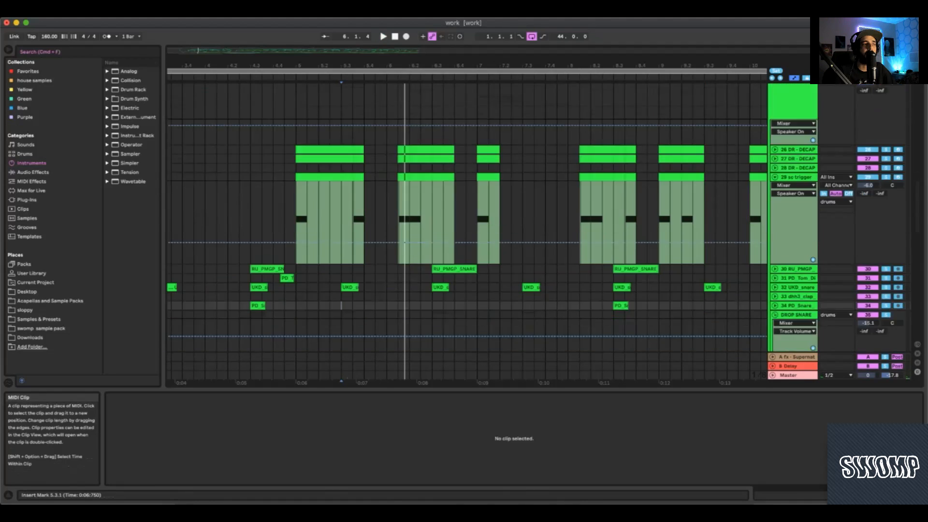
key(space)
Inspect the UKD_snare_blots clip at 4.3.1 and the PD_Snare_Tipper clip at 6.3.1, and place the insert mark at 7.2.1.
click(259, 185)
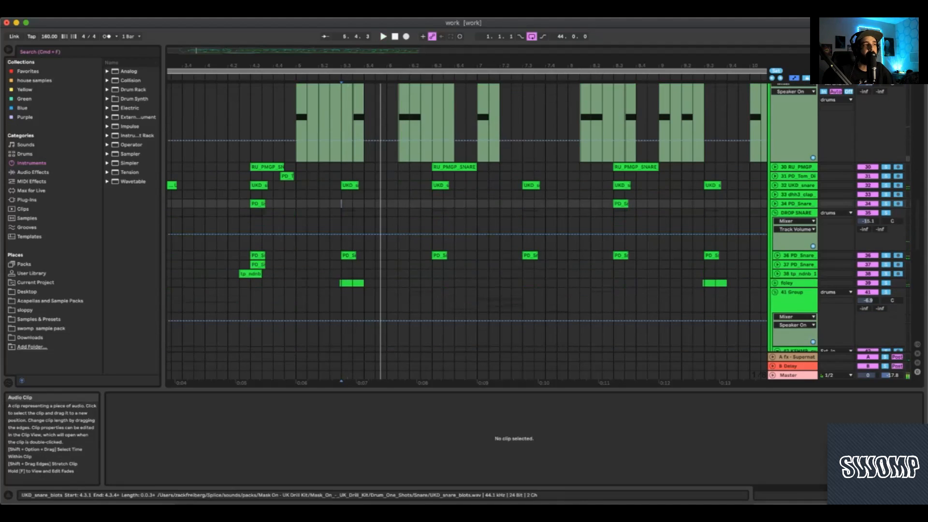
key(space)
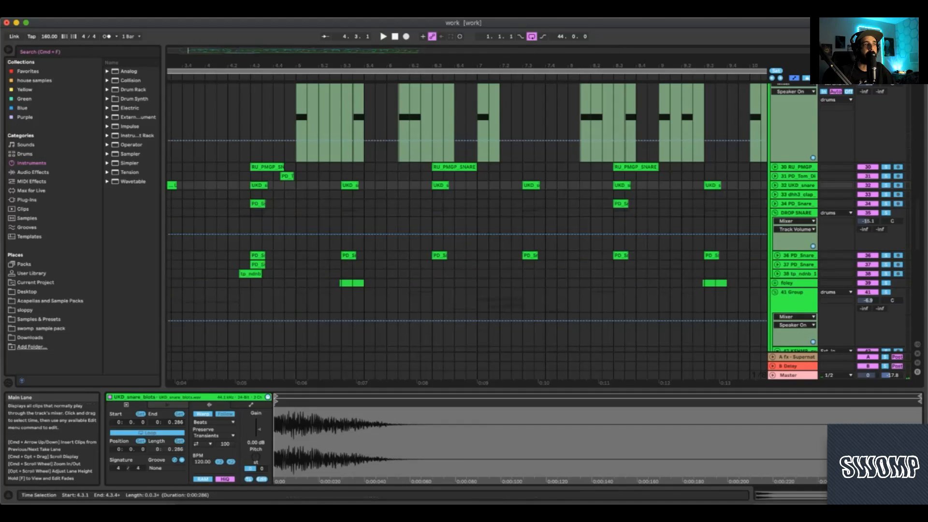
click(453, 167)
click(531, 185)
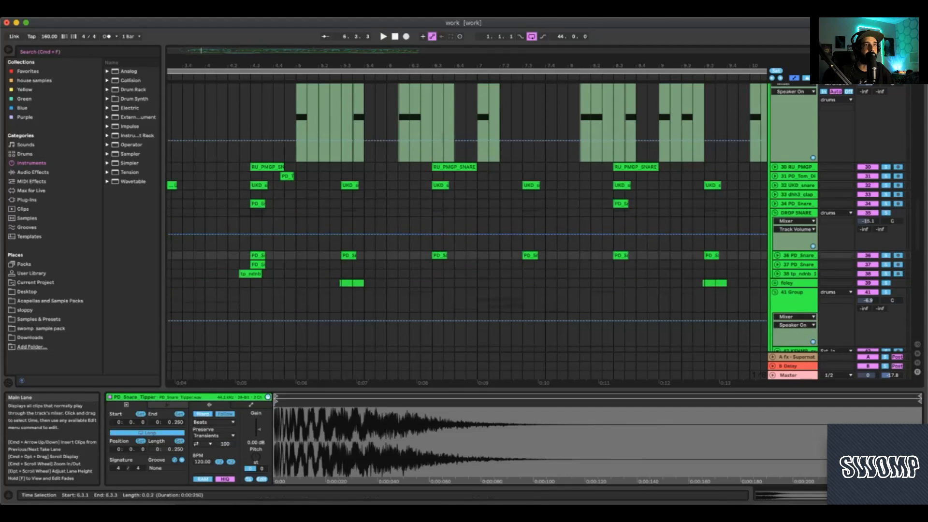
click(500, 185)
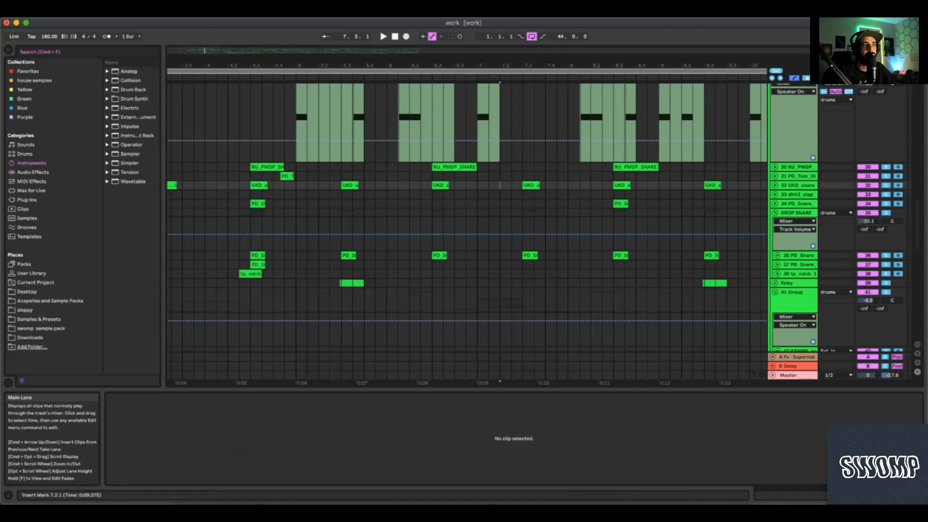
Select the snare layers around 7.3 and the layered snare hit from 4.2.1 to 5.1.1, and play the latter.
drag(512, 183, 556, 274)
scroll(556, 274, down, 10)
scroll(556, 275, up, 11)
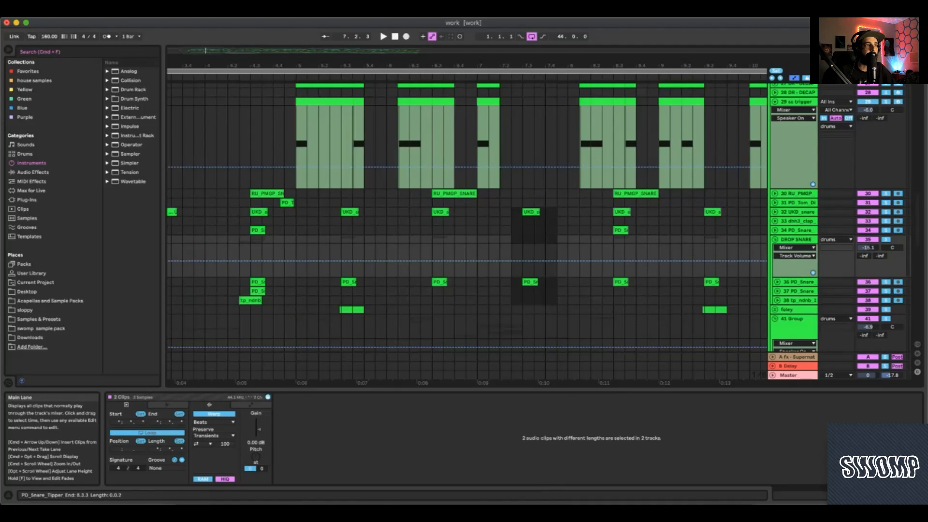
drag(296, 339, 228, 191)
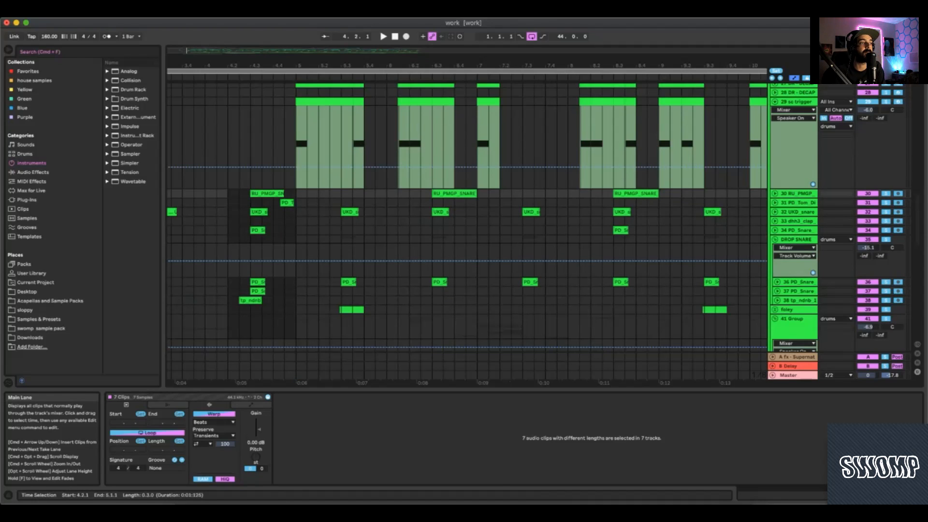
key(space)
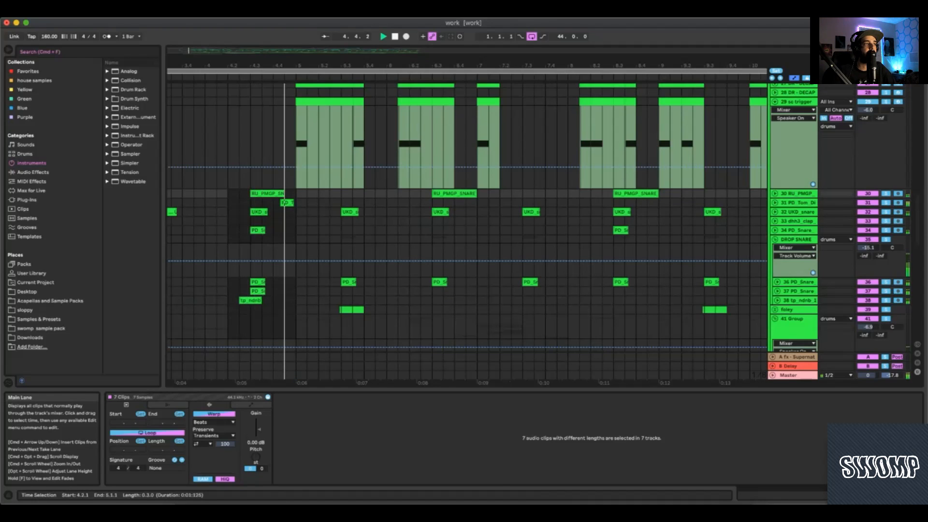
Play the mix from 7.2.3 and again from 4.2.1 to compare the snare hits.
click(511, 193)
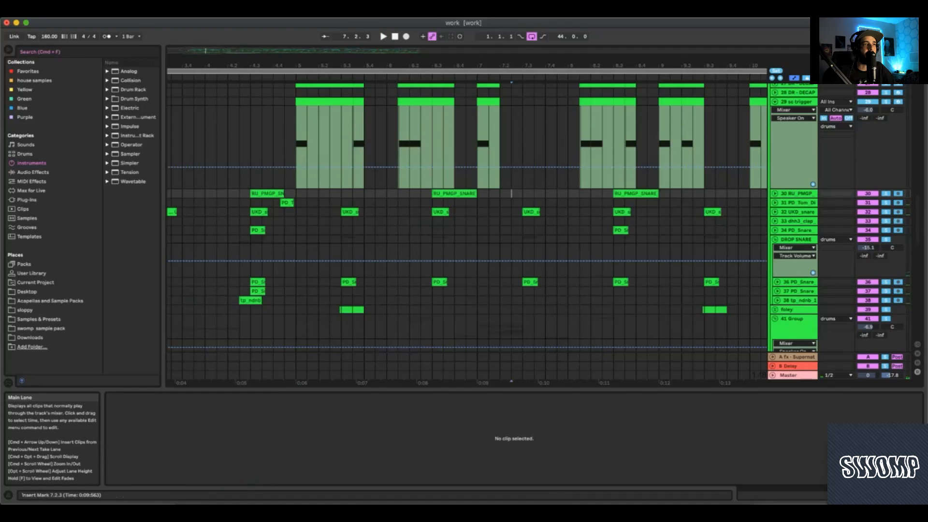
key(space)
key(space)
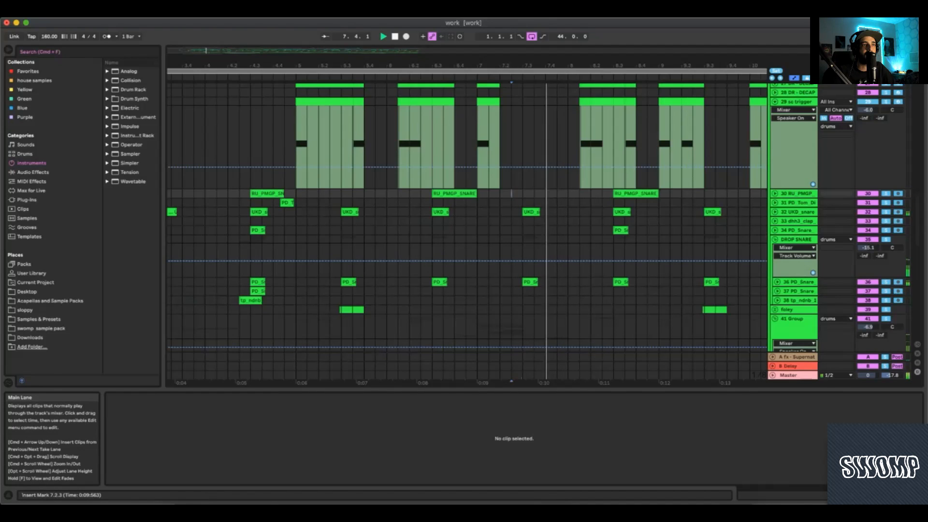
click(228, 193)
key(space)
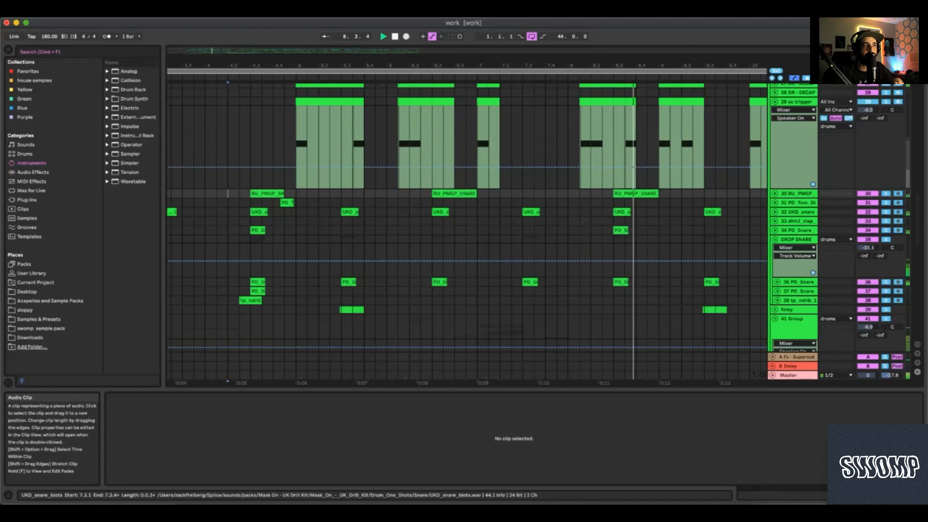
Stop playback, fold the sc trigger track and unfold track 30 RU_PMGP to show its snare waveforms.
scroll(511, 218, up, 5)
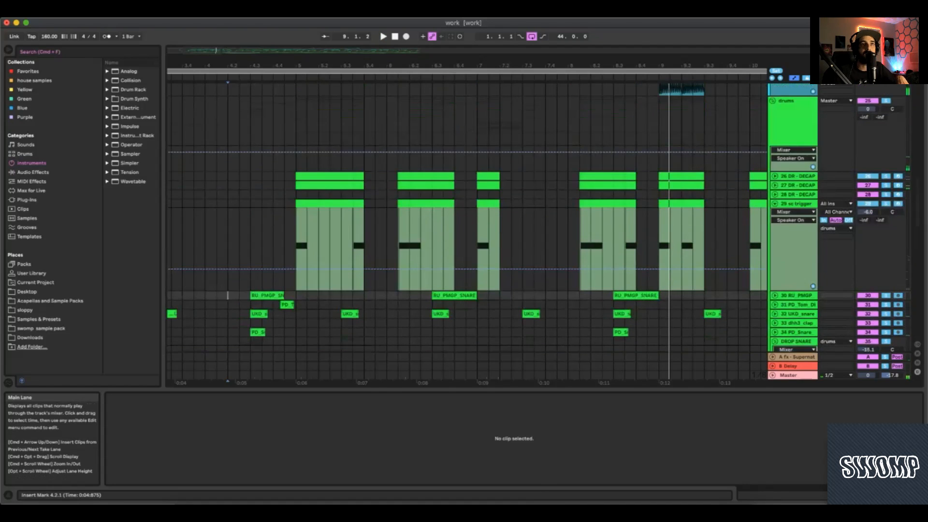
click(775, 203)
key(u)
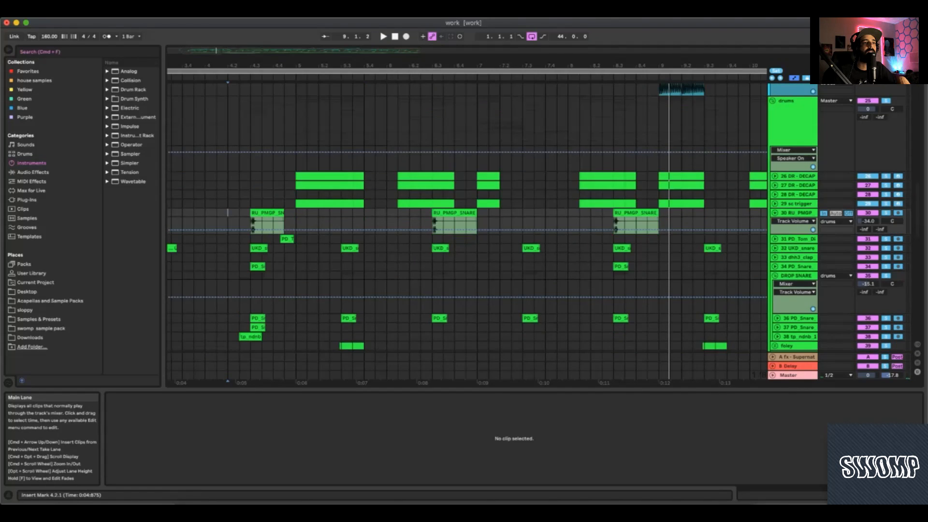
scroll(579, 227, down, 3)
scroll(579, 227, down, 3)
scroll(532, 223, up, 15)
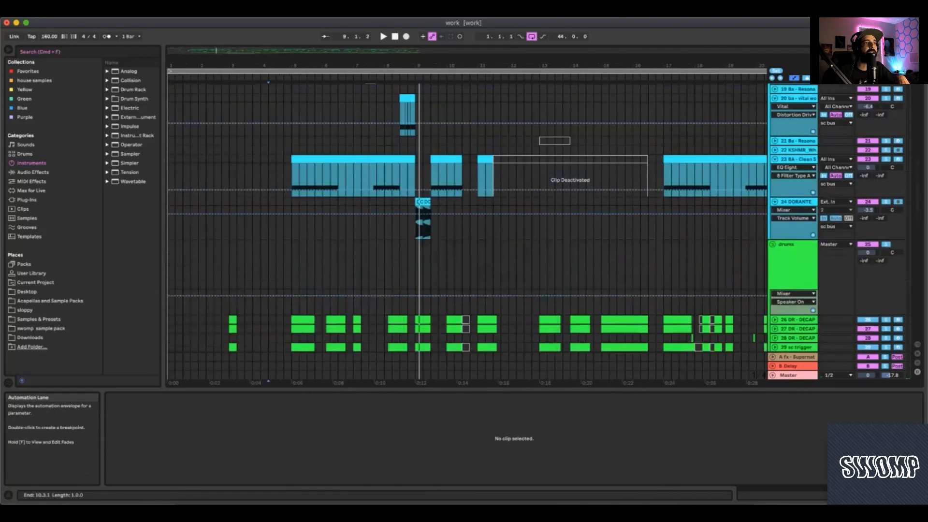
Select a short range starting at bar 11 across the sc bus tracks and play from there.
scroll(467, 218, up, 8)
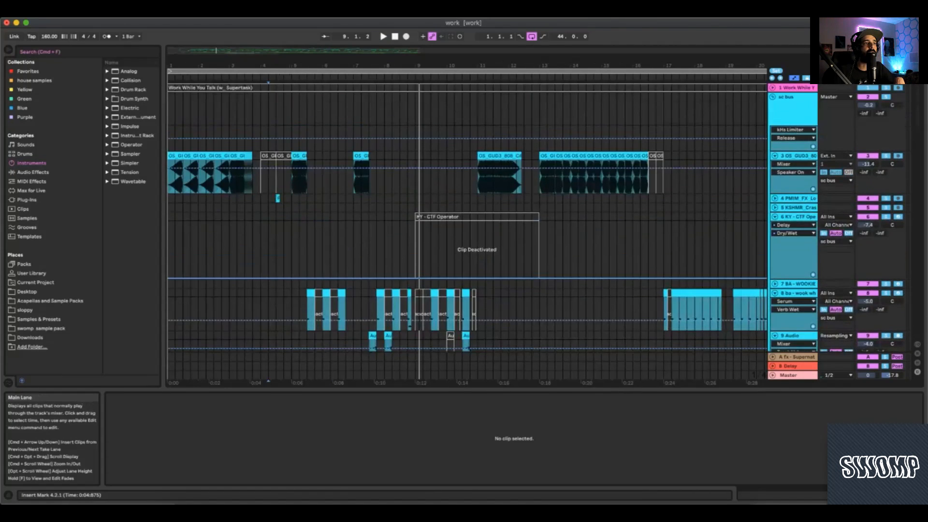
drag(478, 110, 485, 110)
key(space)
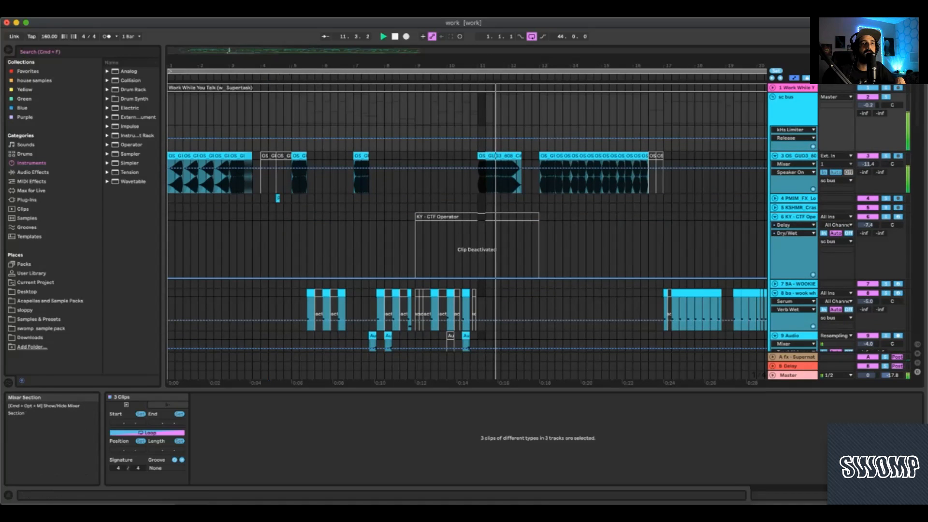
Play the layered snare and tom clips from 4.2.1 up to bar 5.
scroll(466, 231, down, 20)
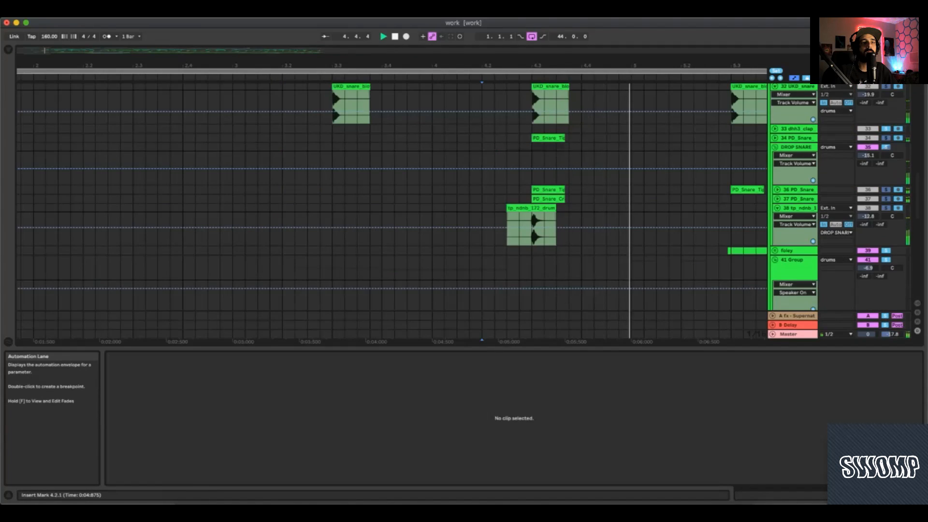
scroll(482, 156, up, 3)
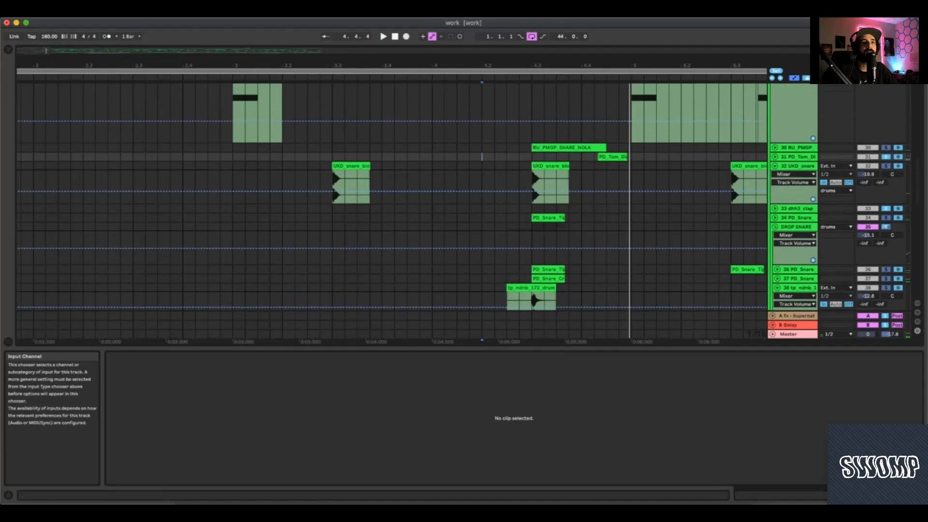
key(space)
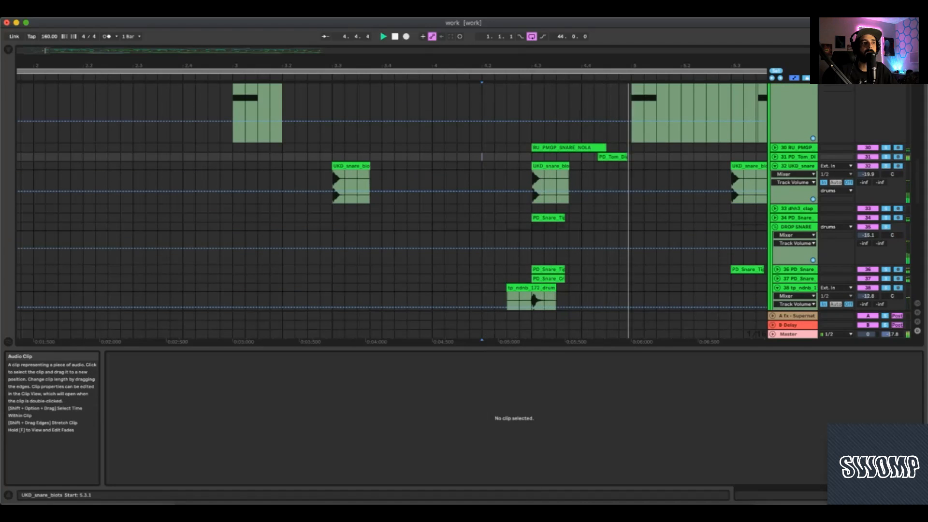
key(space)
Play track 31 PD_Tom in solo from 4.4.2, unfold it and show its device chain.
click(594, 156)
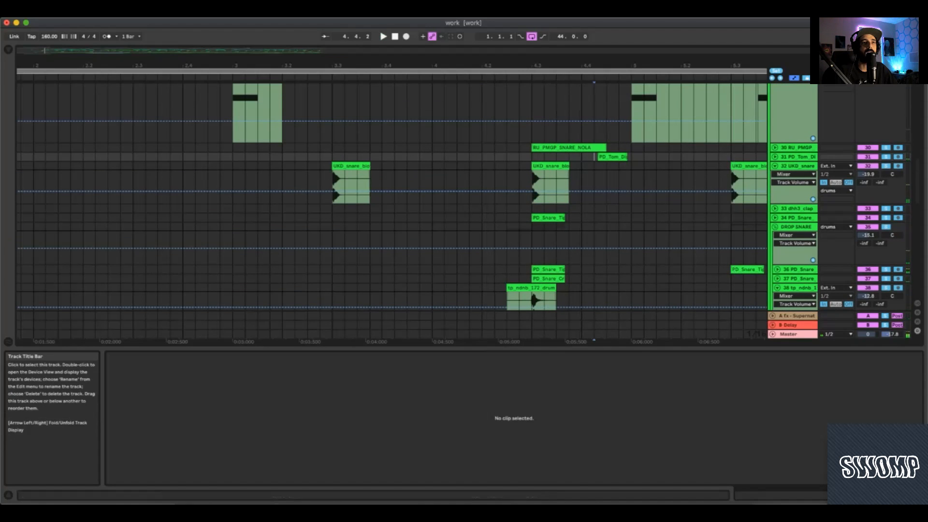
key(space)
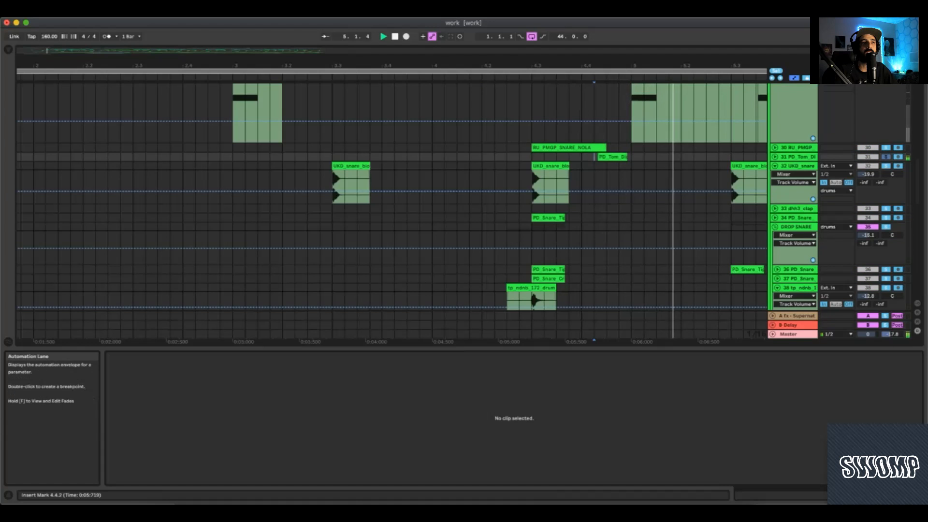
key(space)
click(775, 157)
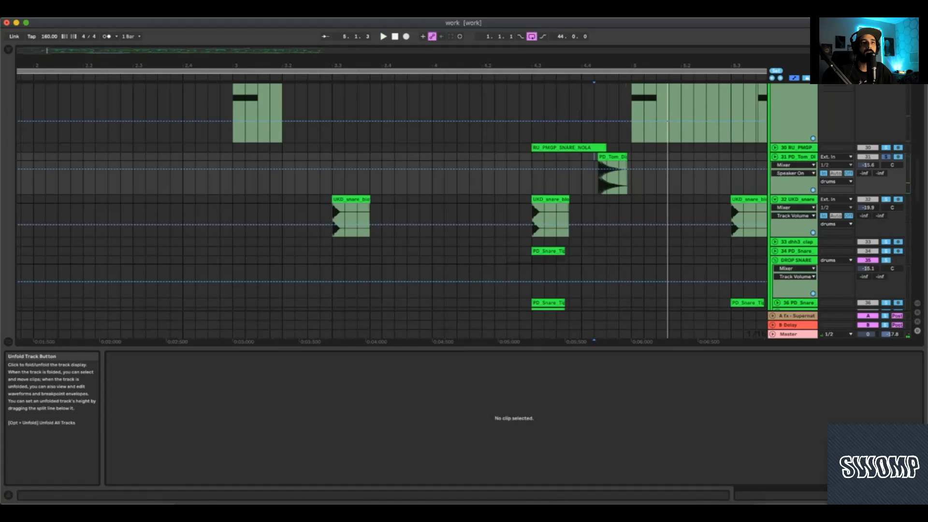
double_click(796, 156)
key(space)
key(space)
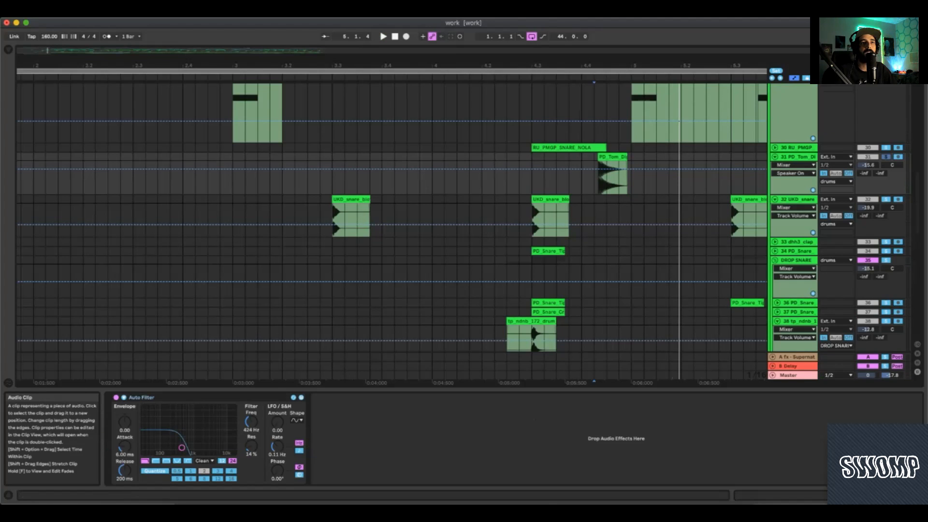
Compare the tom with its Auto Filter turned off and back on, and play it in the unsoloed mix.
click(116, 397)
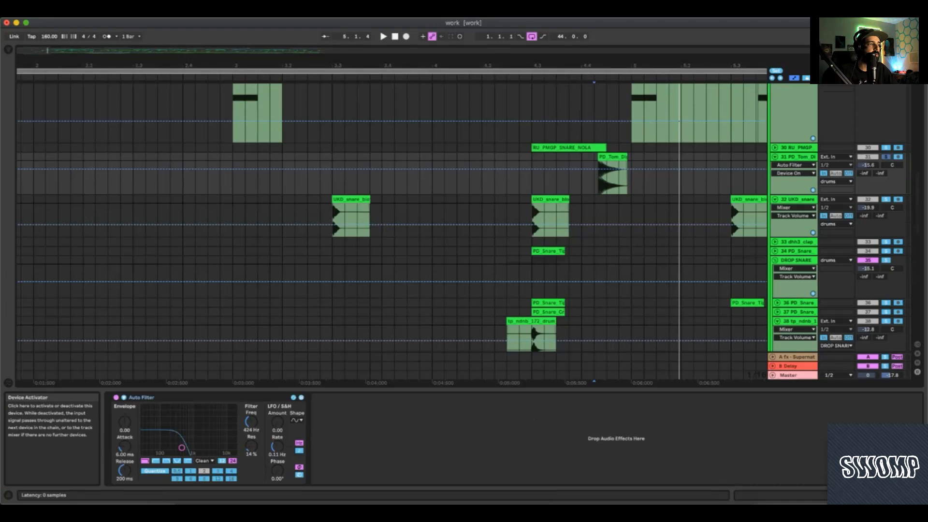
key(space)
key(space)
key(space)
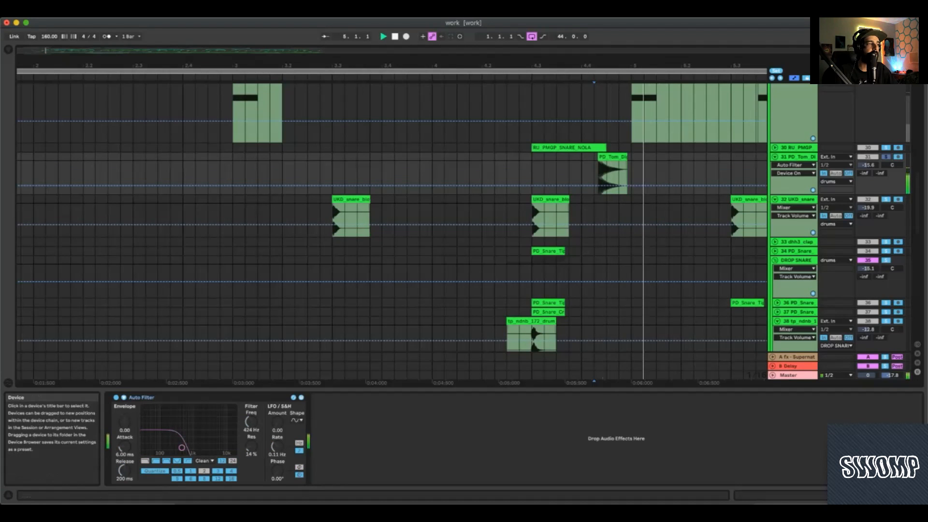
click(116, 397)
key(space)
key(space)
scroll(836, 232, up, 5)
key(space)
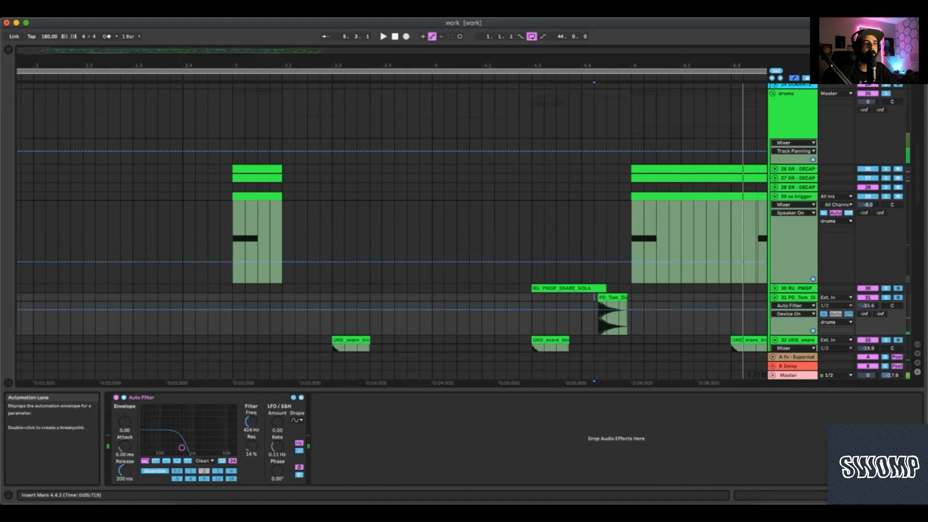
Inspect the PD_Tom_Digital_1 clip's timing and audio settings and examine its waveform up close on track 31.
click(613, 297)
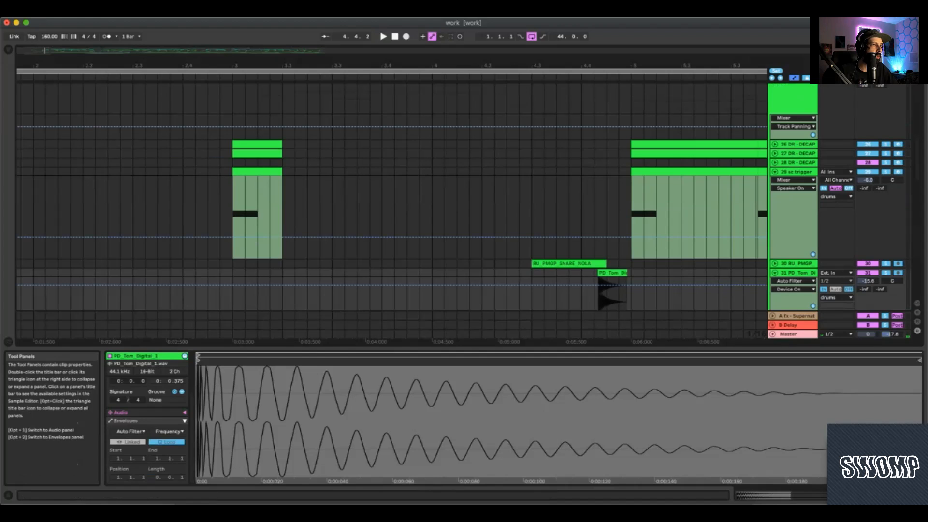
click(184, 380)
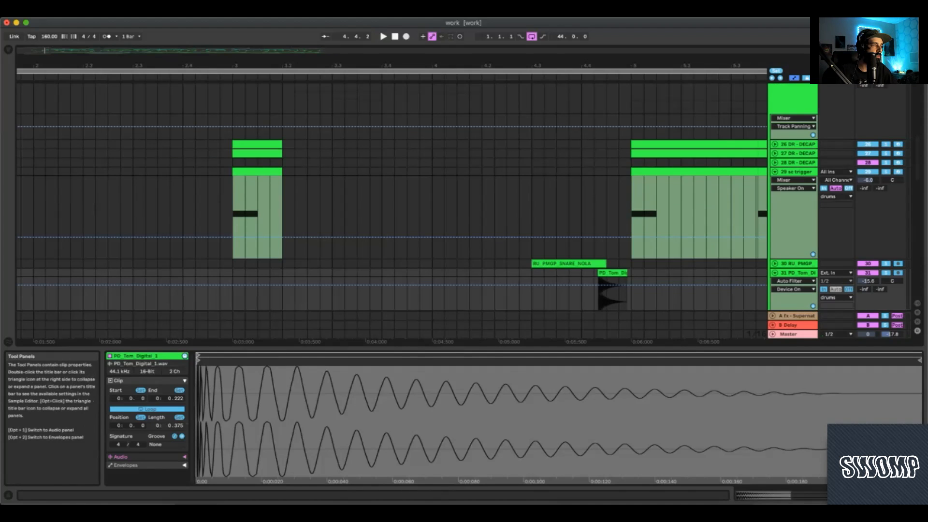
click(185, 457)
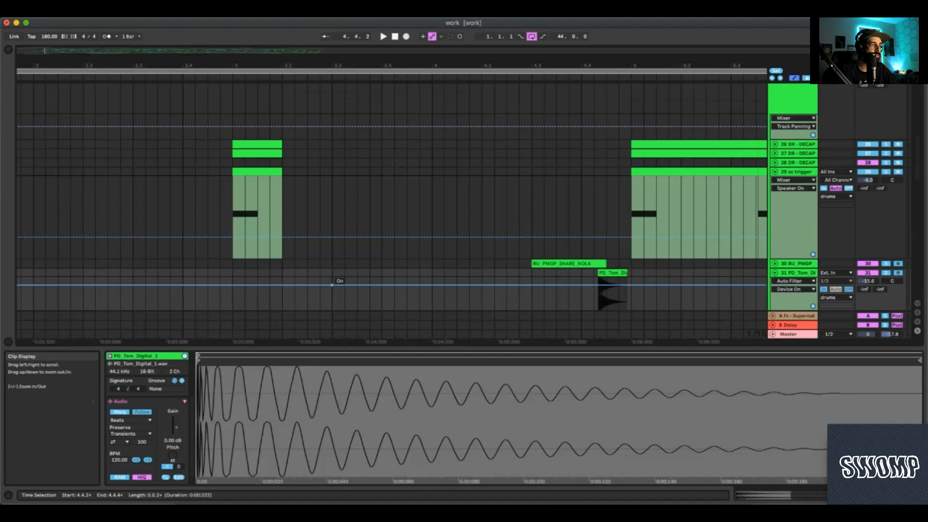
click(610, 292)
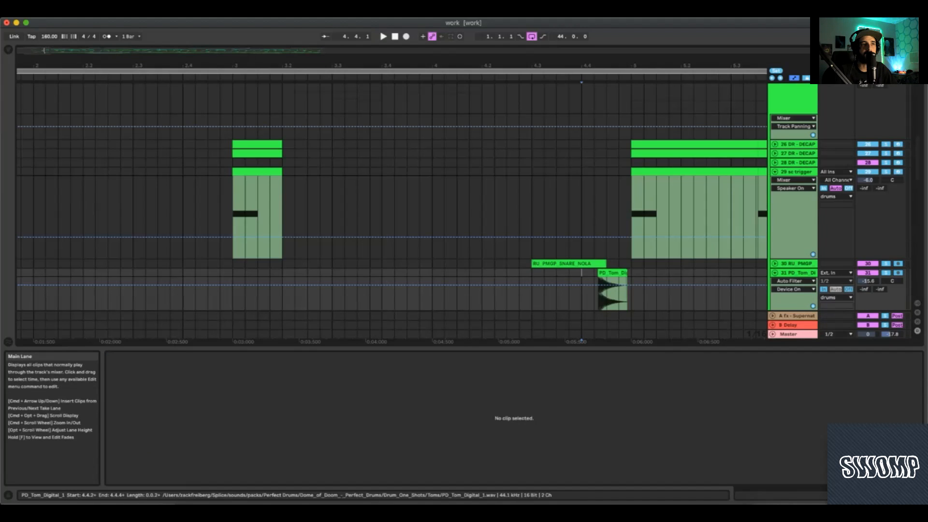
click(612, 273)
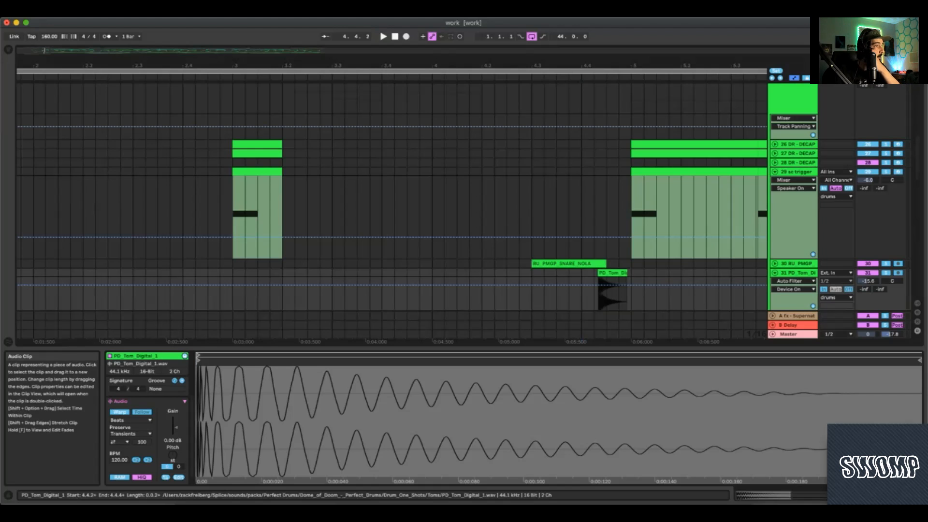
scroll(619, 273, up, 10)
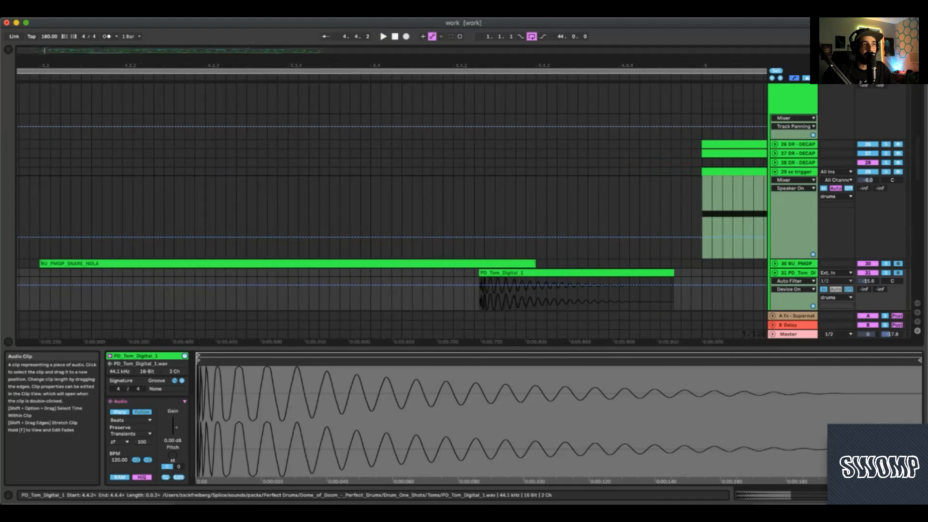
Play the snare and tom fill in the arrangement from 4.4.1 into bar 5.
scroll(619, 273, down, 10)
click(579, 273)
key(space)
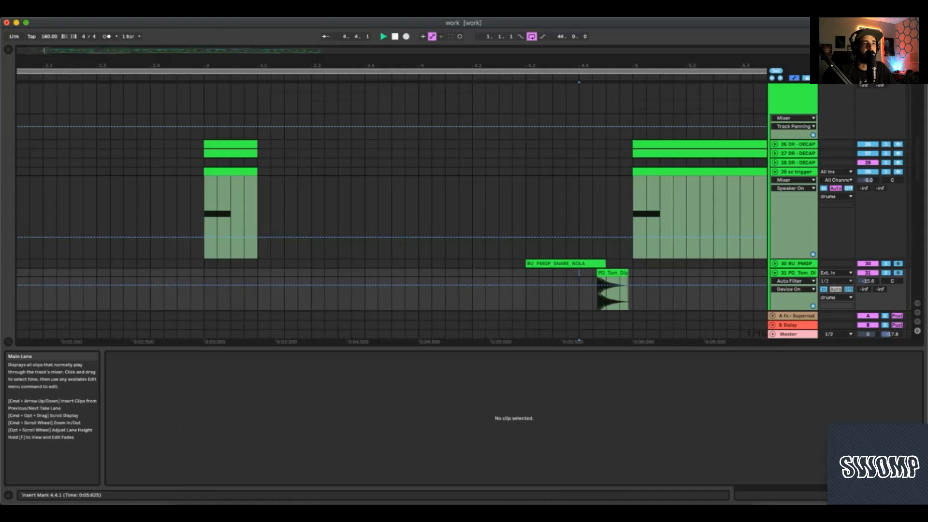
click(795, 280)
click(775, 273)
click(776, 273)
Find the first clip on track 8, the wook while you talk bass, and open the track's Serum instrument in full view.
scroll(571, 208, up, 15)
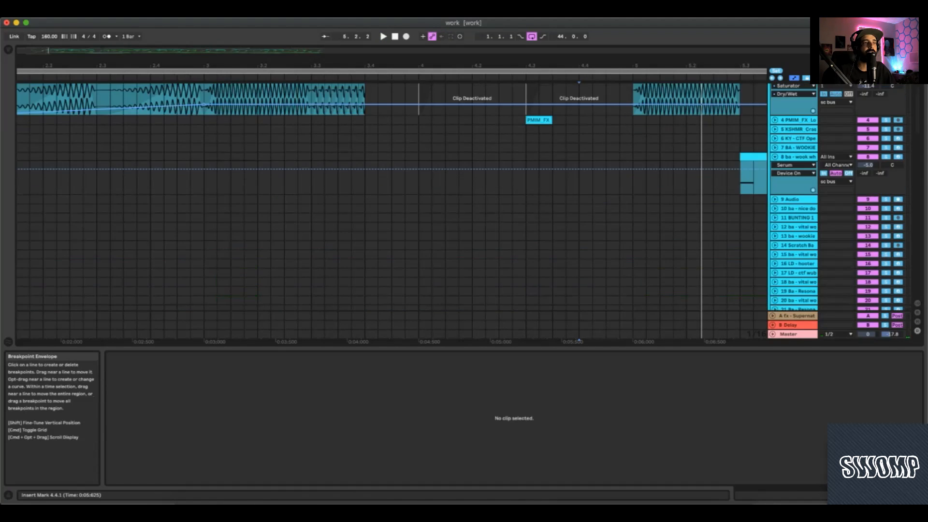
click(531, 198)
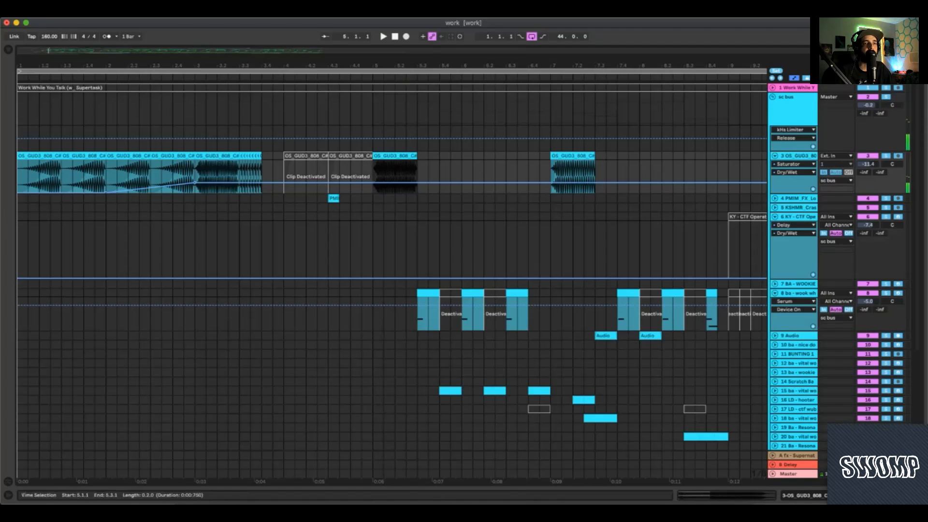
scroll(387, 281, down, 4)
click(428, 209)
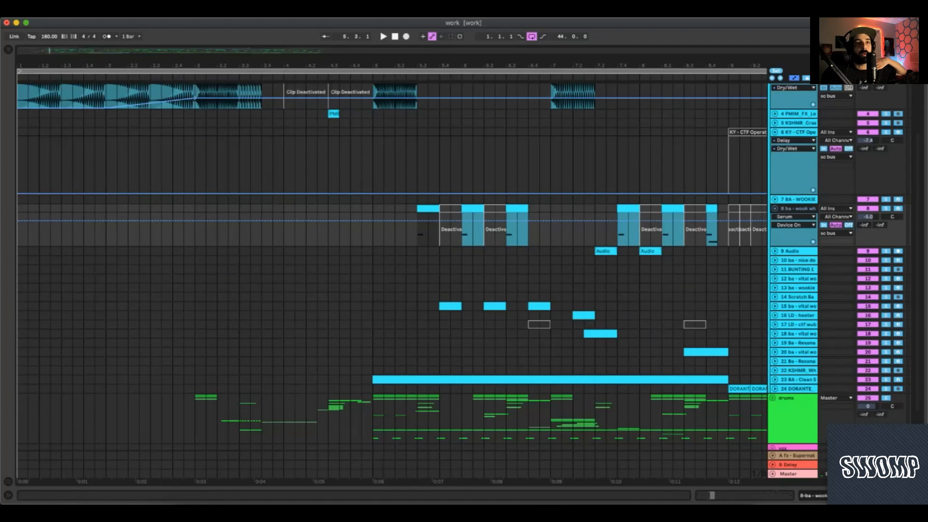
double_click(798, 208)
click(117, 450)
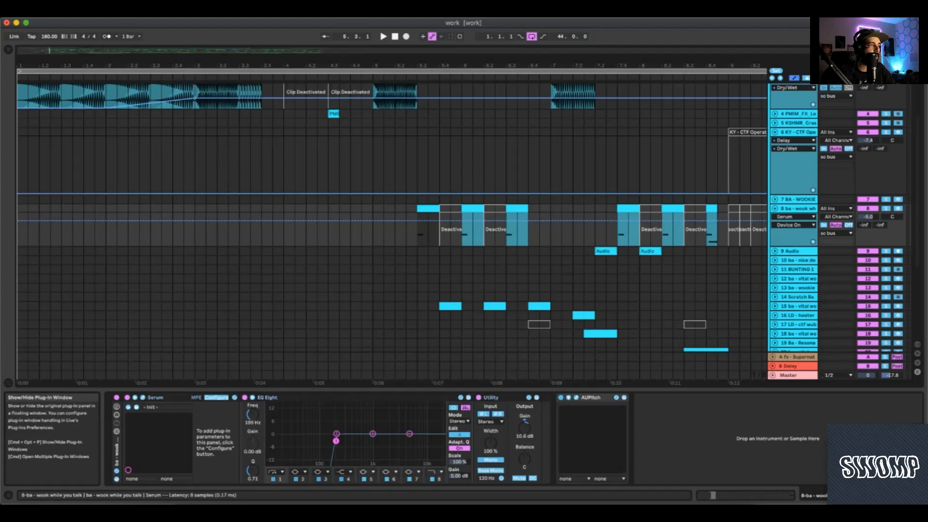
click(142, 397)
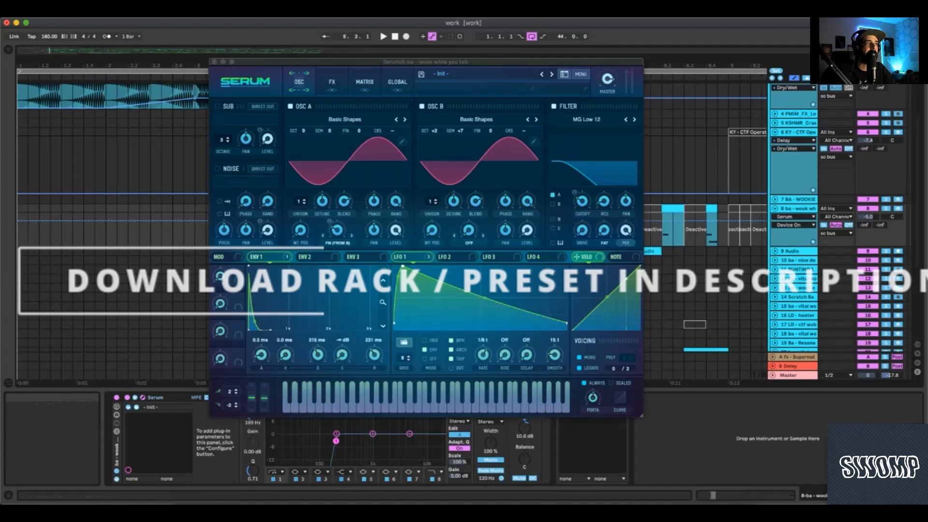
drag(300, 62, 295, 94)
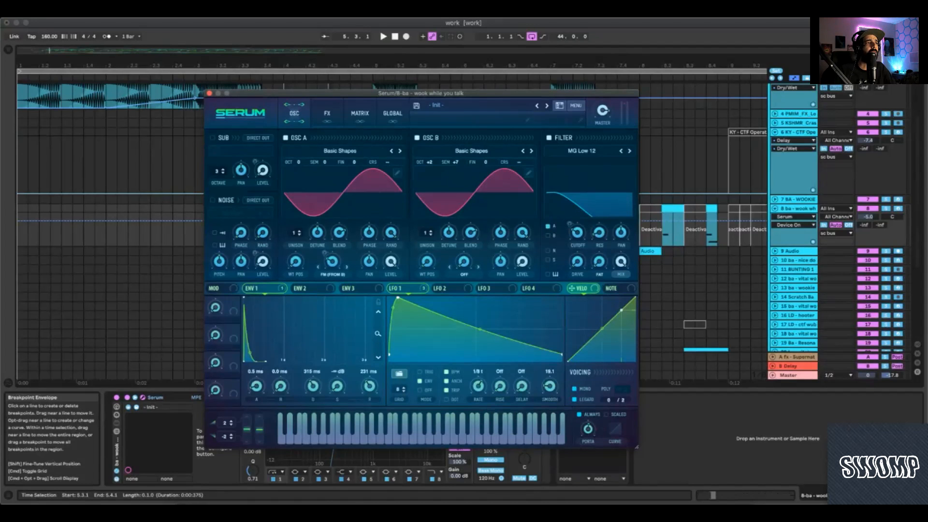
Inspect the random phase settings of Serum's oscillators A and B.
click(391, 233)
click(522, 233)
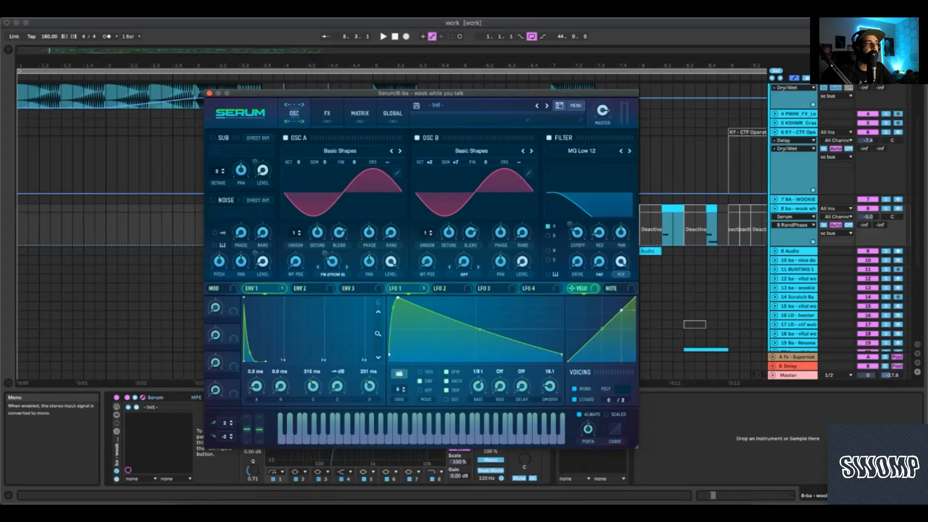
click(390, 233)
click(391, 233)
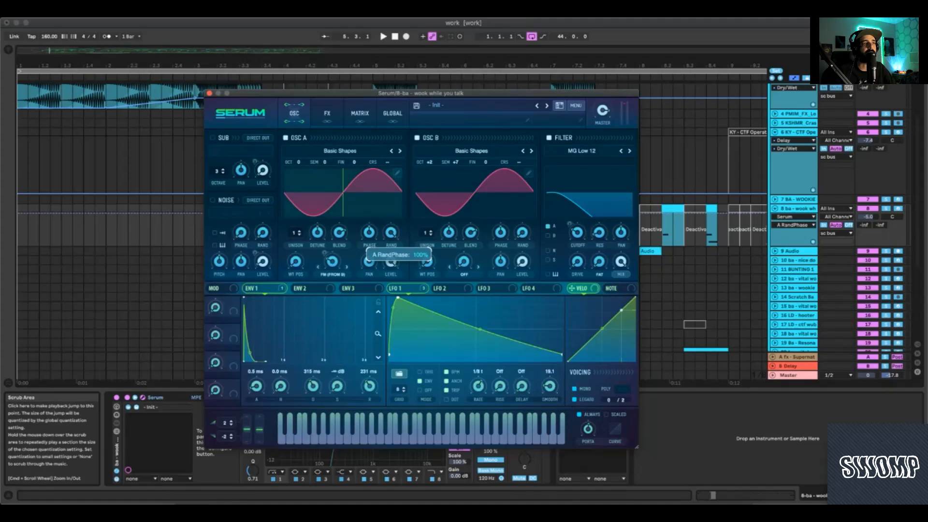
mouse_move(390, 233)
mouse_down()
mouse_move(390, 211)
mouse_move(391, 304)
mouse_up()
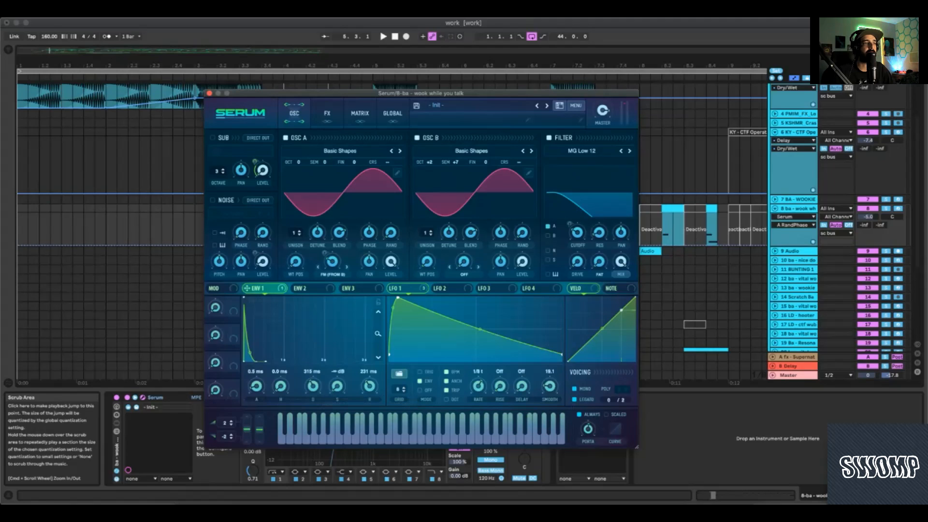
Play the track 8 bass in the mix and in solo while examining Serum's LFO 1, its rate and the portamento.
click(399, 288)
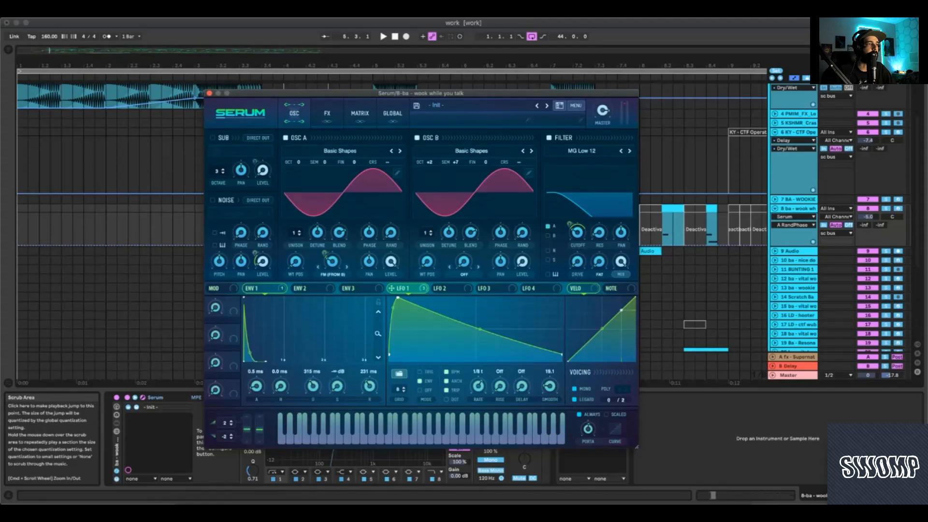
key(space)
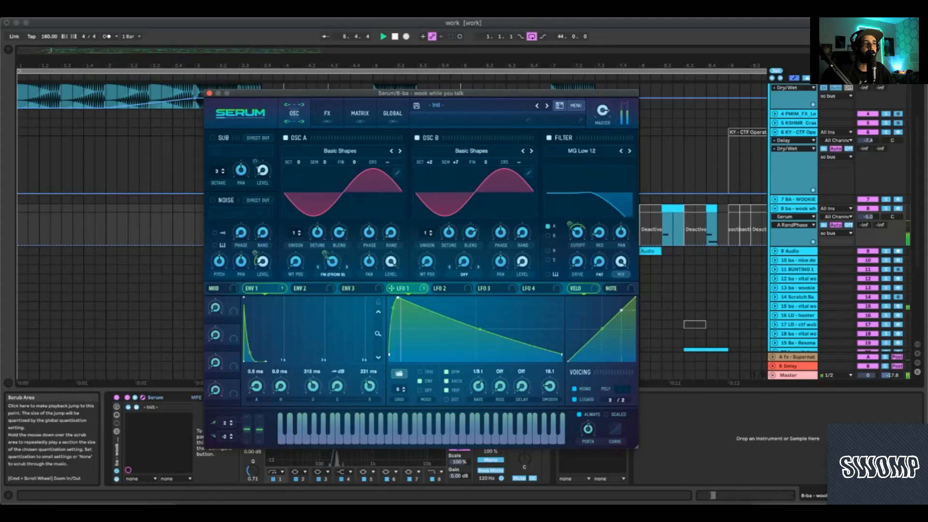
key(space)
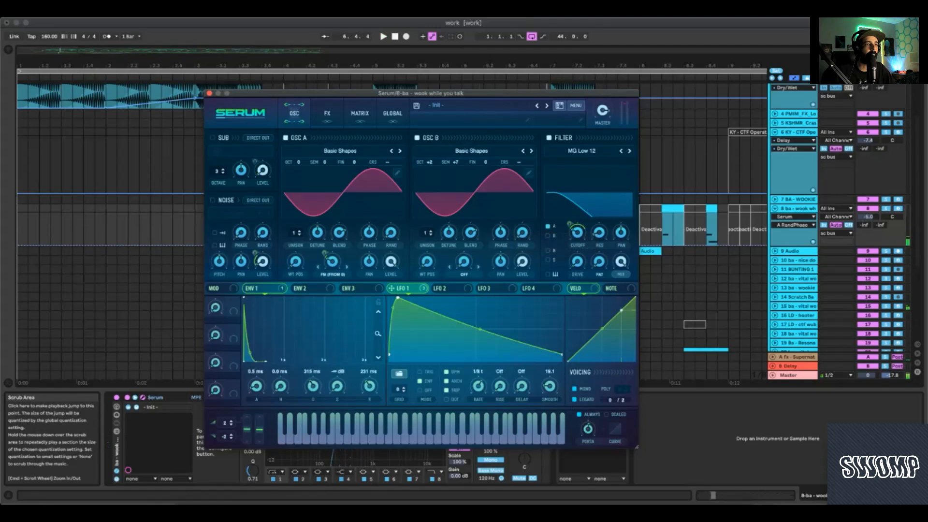
key(space)
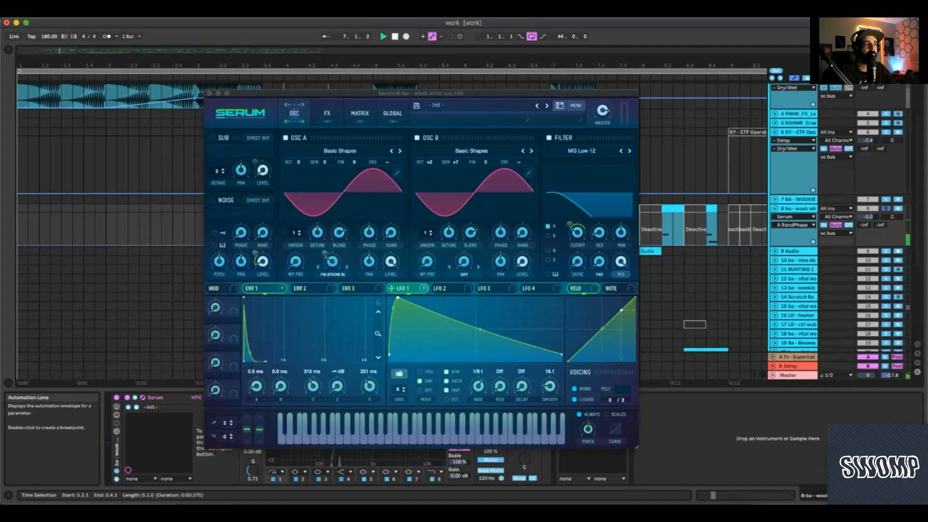
key(space)
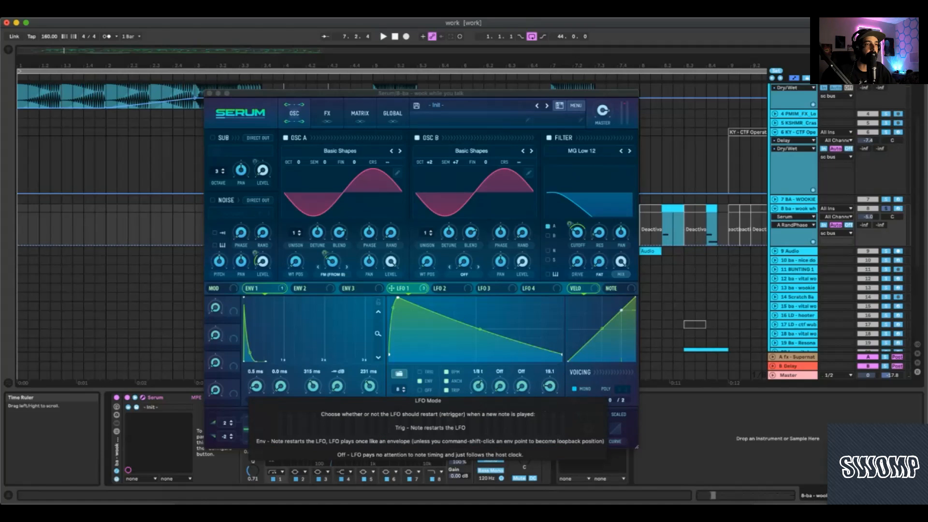
click(478, 386)
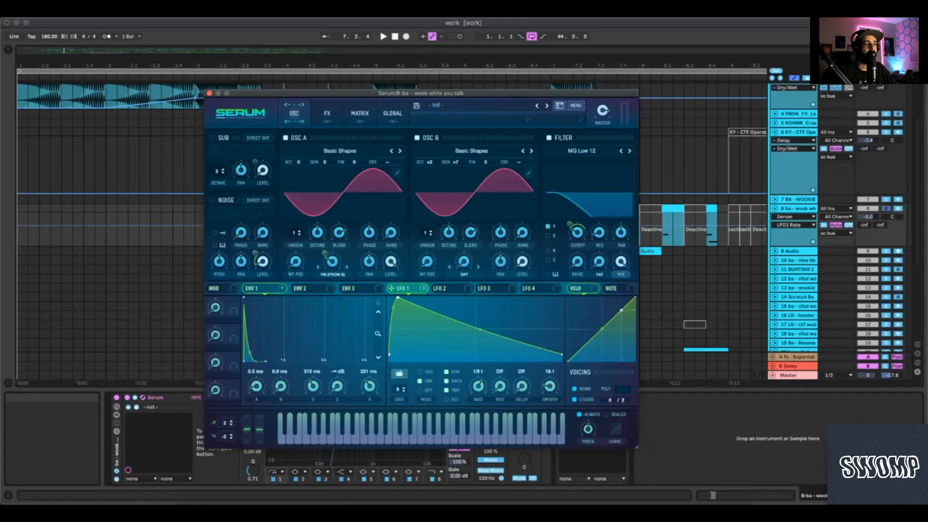
click(587, 428)
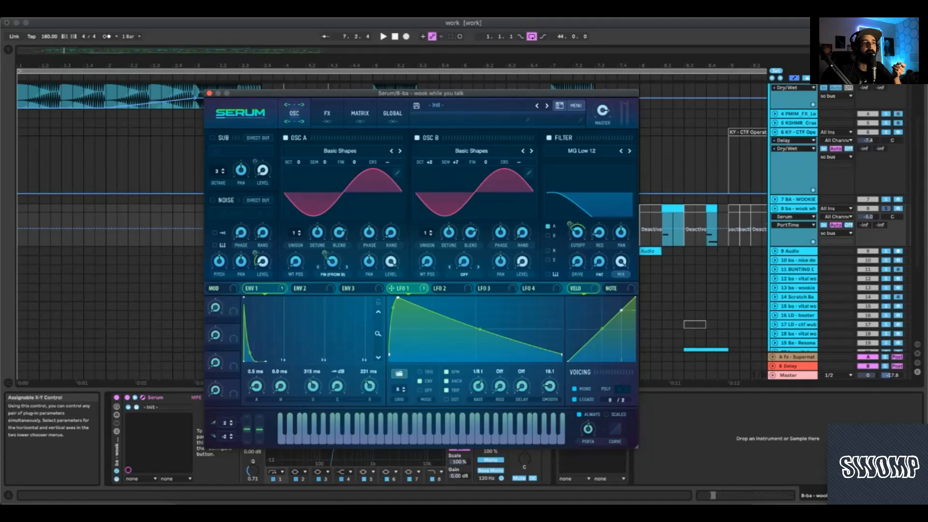
Show Serum's effects and inspect the Tube distortion's drive and the MG Low 6 filter's cutoff.
click(327, 113)
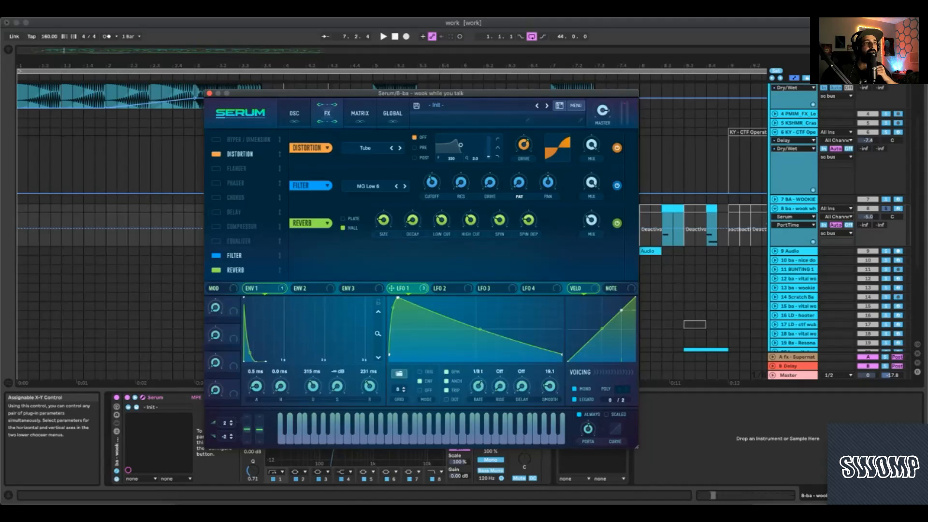
click(523, 144)
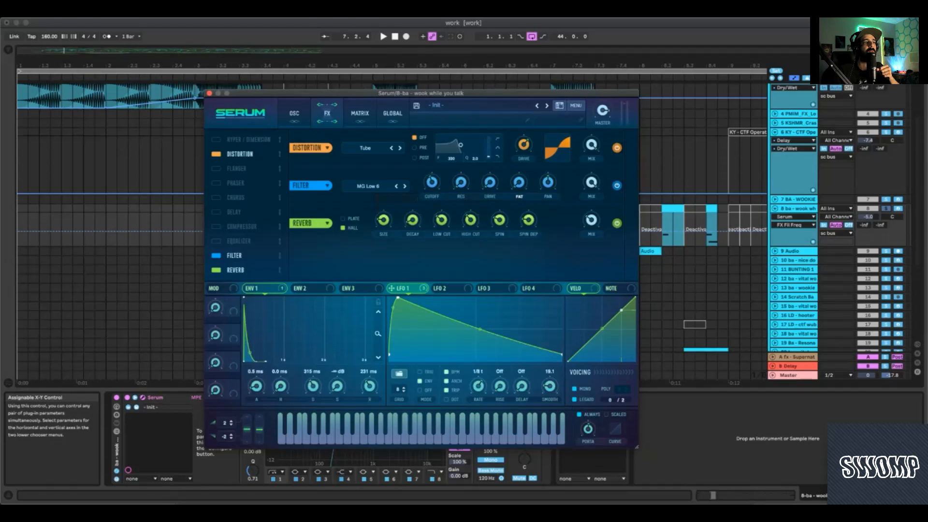
click(431, 181)
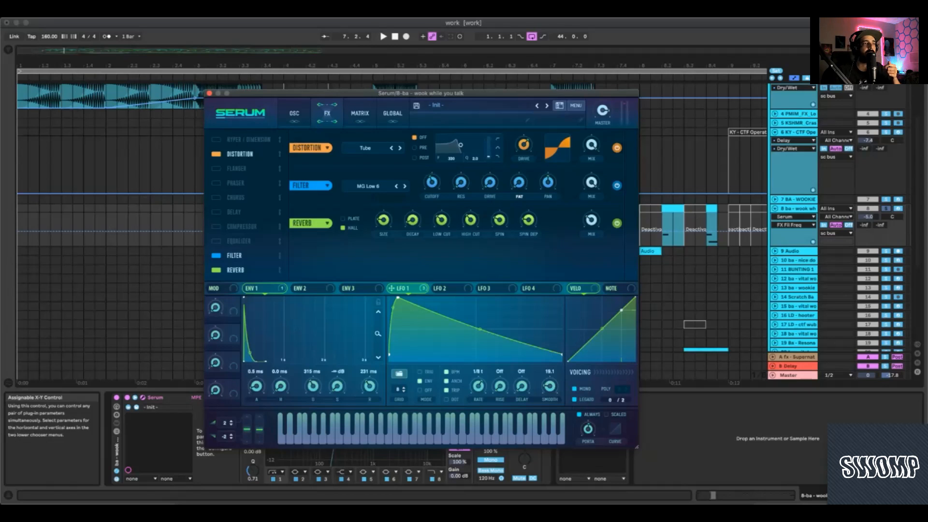
mouse_move(432, 182)
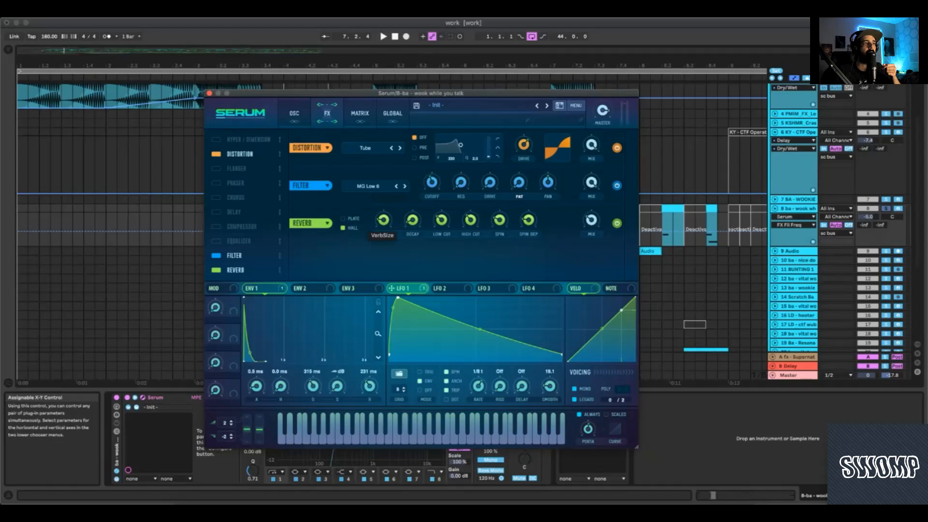
Inspect the Hall reverb's size, decay, low cut, high cut, spin and mix, and close the Serum window.
click(383, 221)
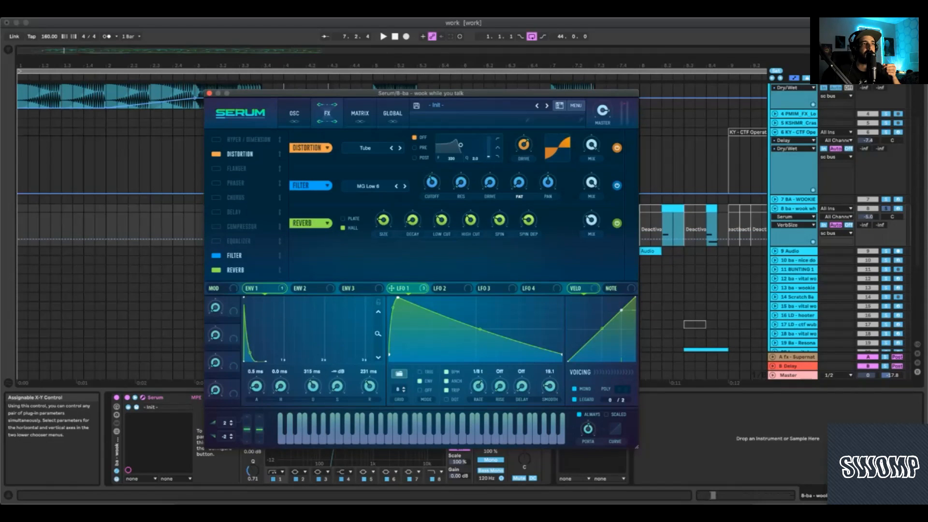
click(412, 220)
click(441, 220)
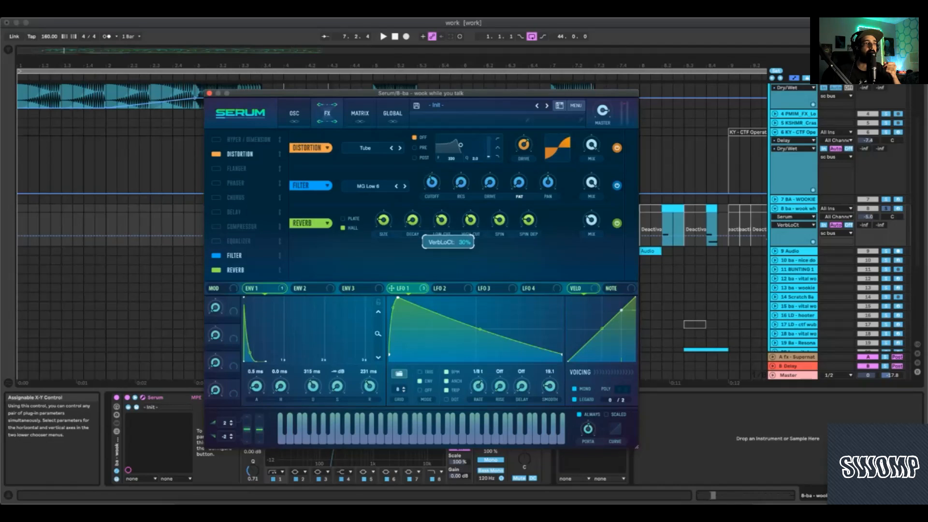
click(470, 221)
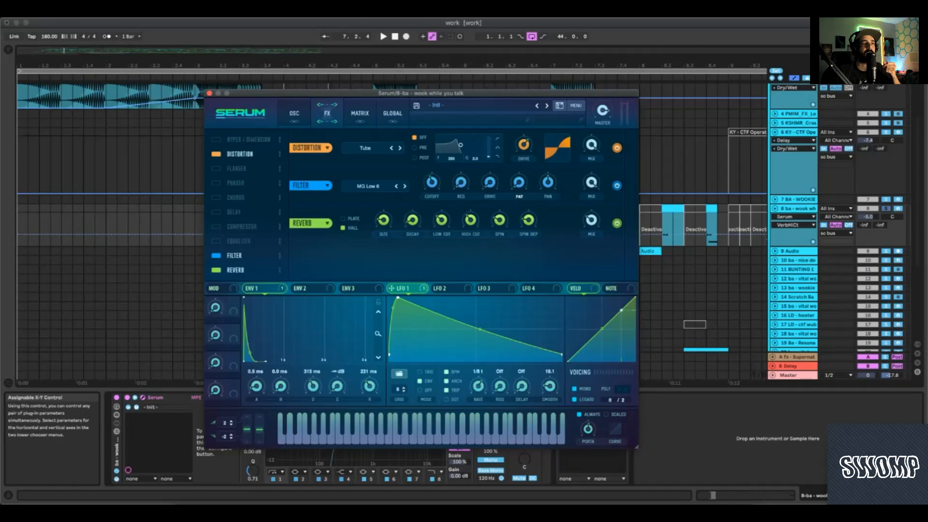
click(499, 220)
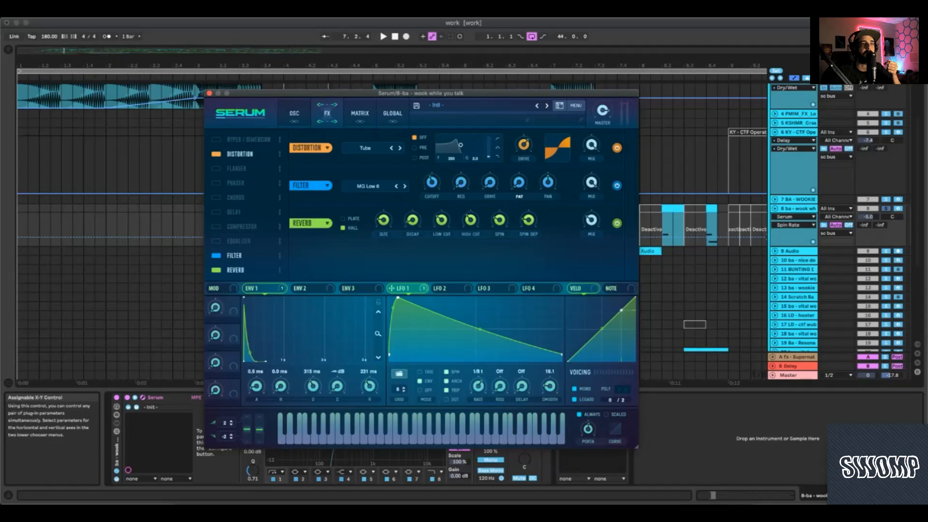
click(592, 221)
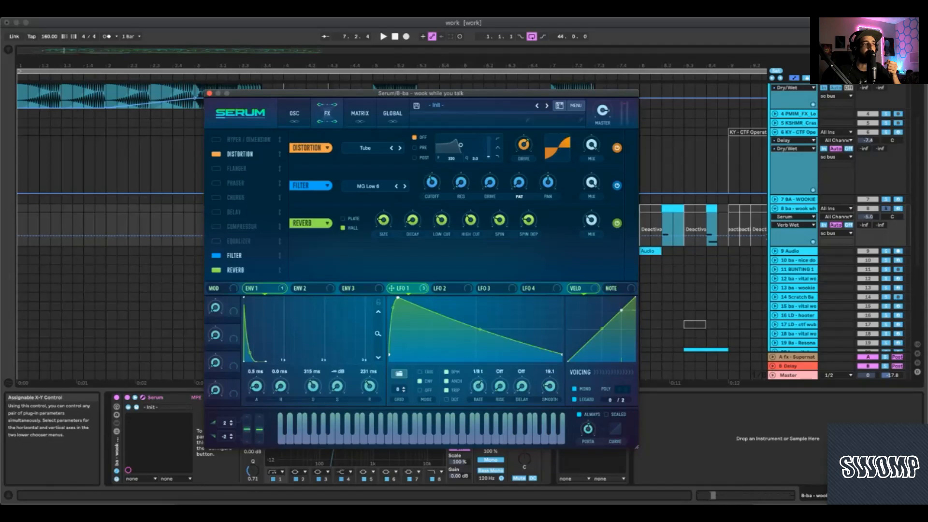
click(209, 94)
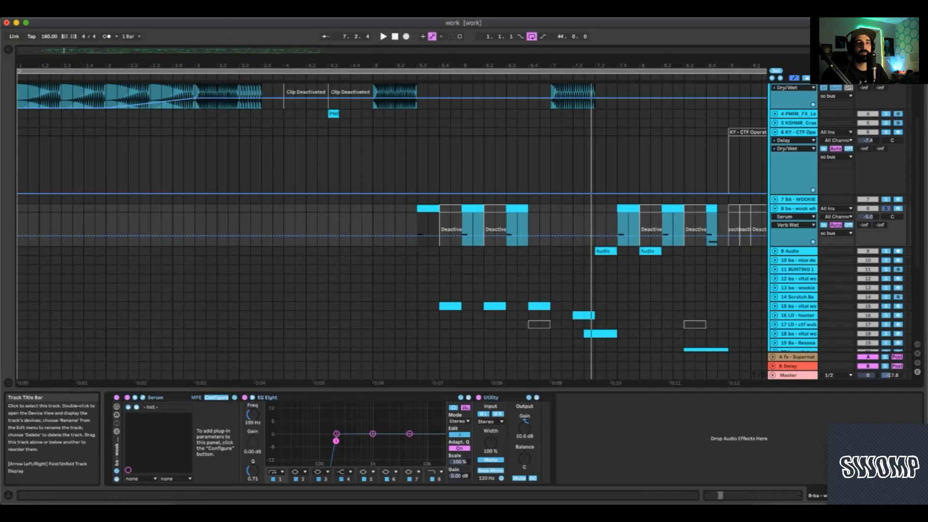
Play the soloed track 8 bass from 5.3.1, unfold and solo track 15, and play both basses together.
click(418, 223)
key(space)
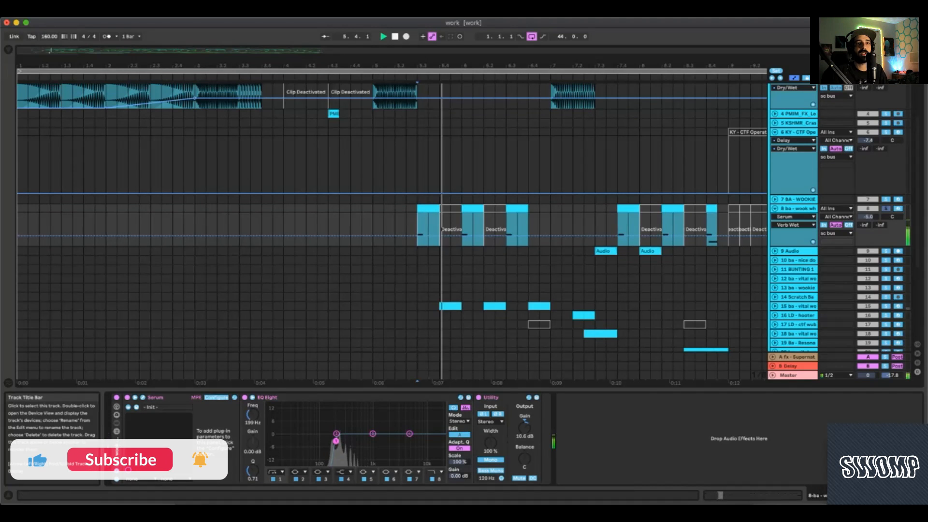
scroll(387, 217, down, 3)
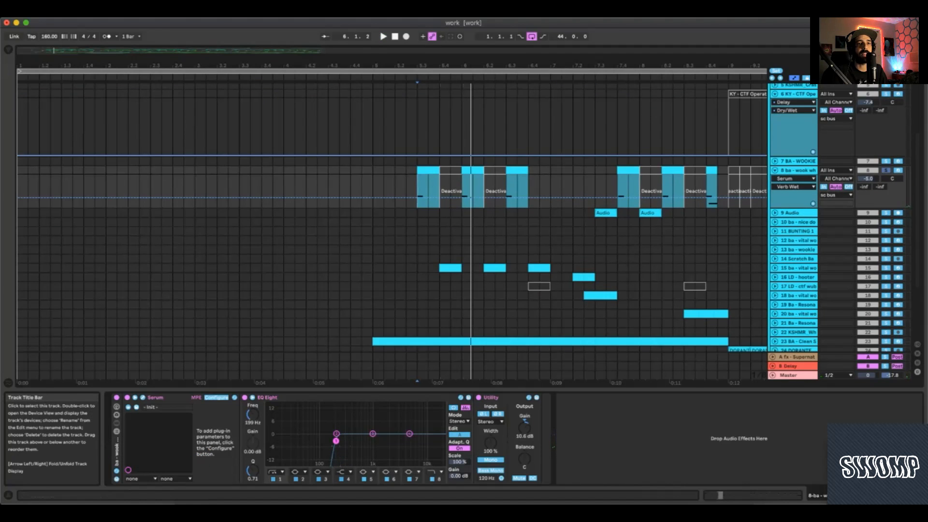
click(775, 268)
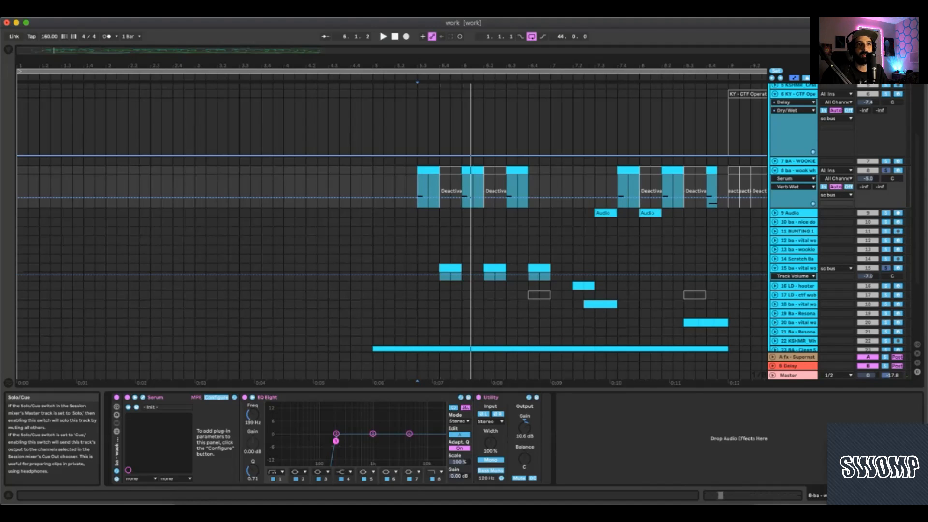
key(space)
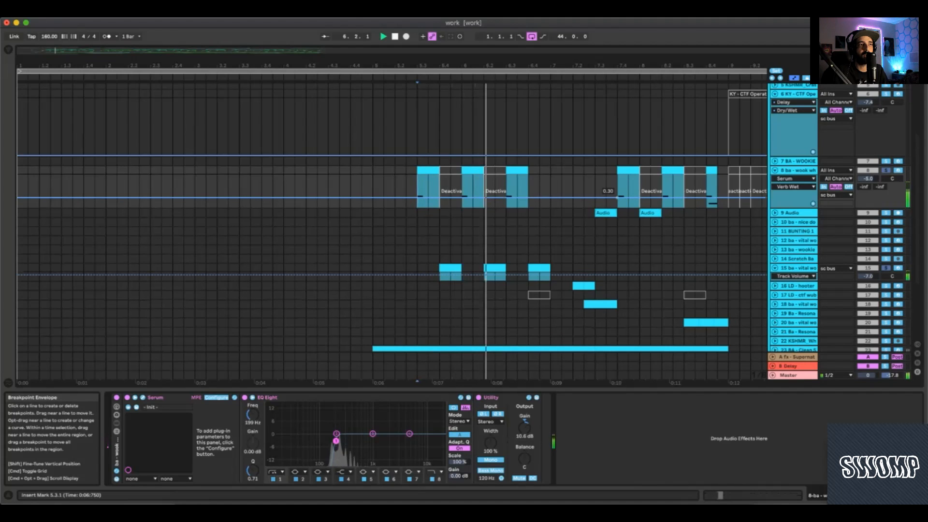
key(space)
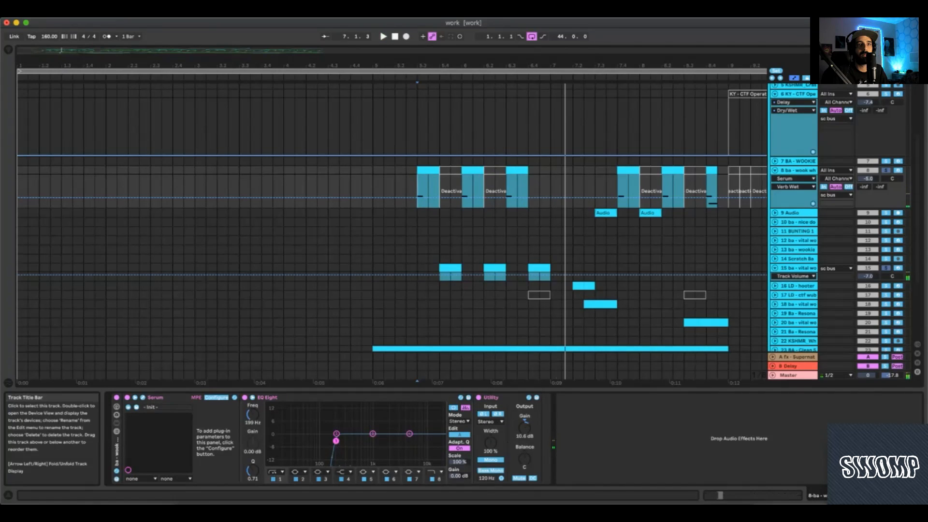
Show track 15's device chain, play its bass clip from 5.4.1 and open the track's Vital synth.
click(797, 268)
click(450, 268)
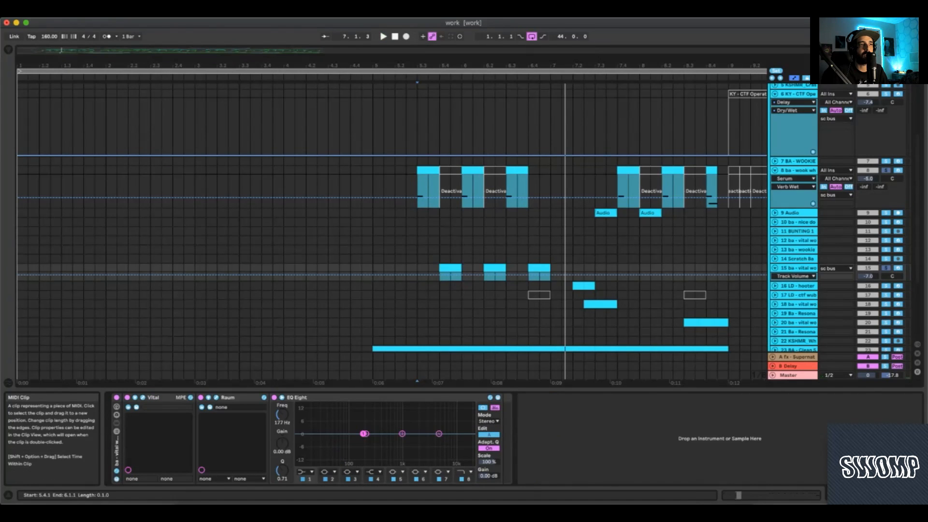
key(space)
key(space)
key(space)
key(space)
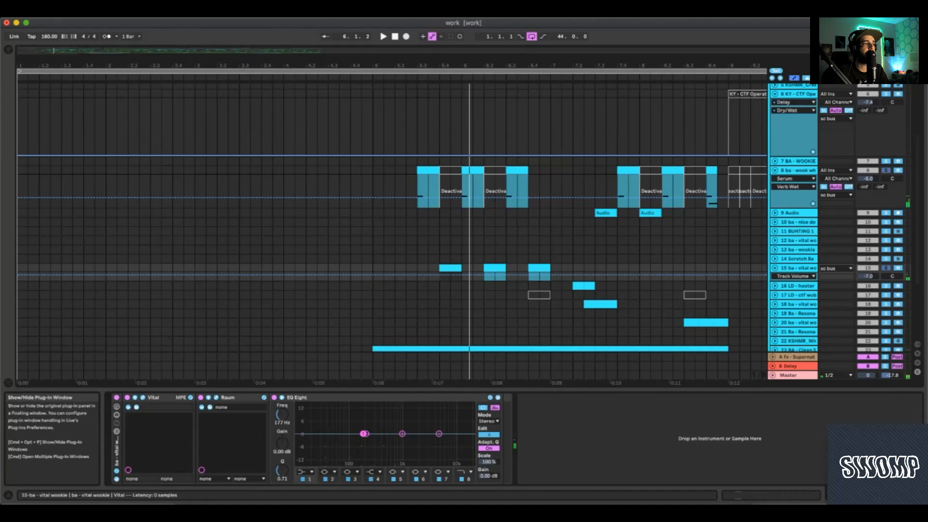
click(142, 398)
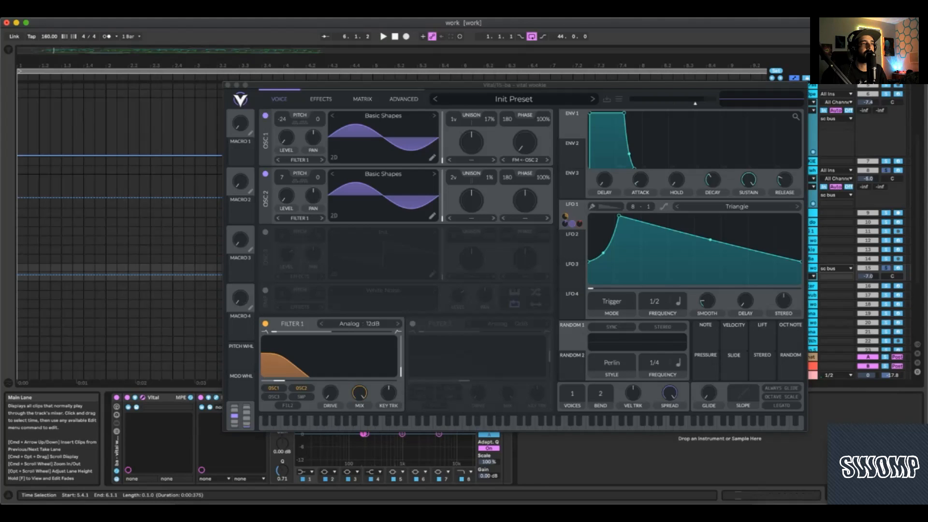
Inspect Vital's oscillator 1 unison and FM from oscillator 2, LFO 1's modulation targets, the envelope release and the filter 1 cutoff modulation.
drag(515, 85, 434, 87)
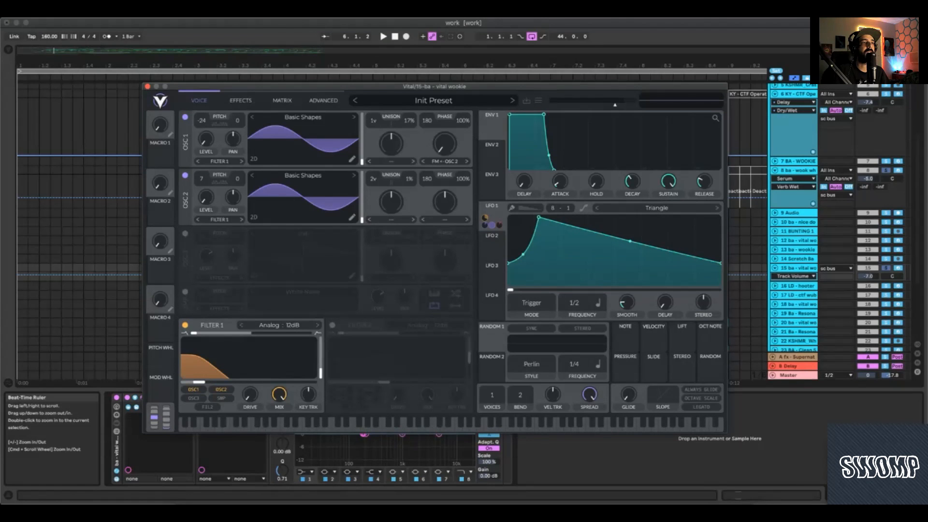
click(392, 140)
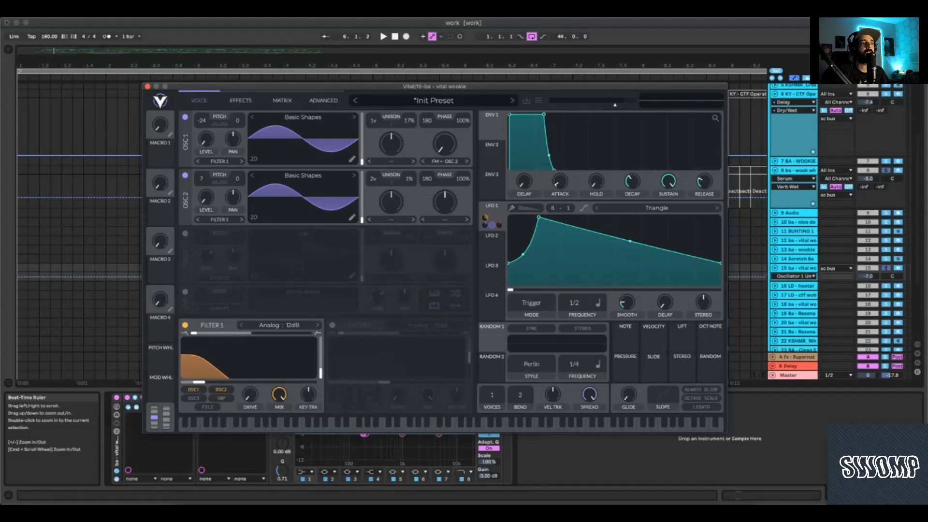
click(445, 144)
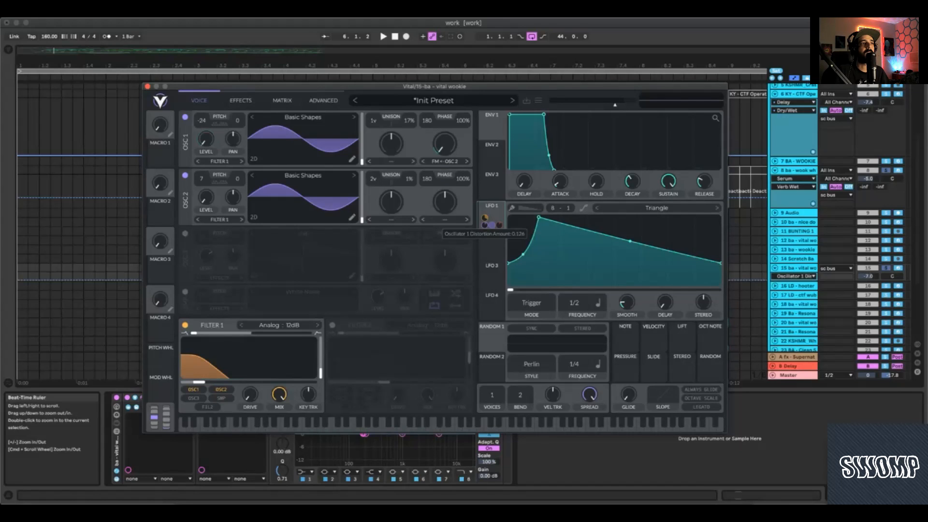
click(485, 225)
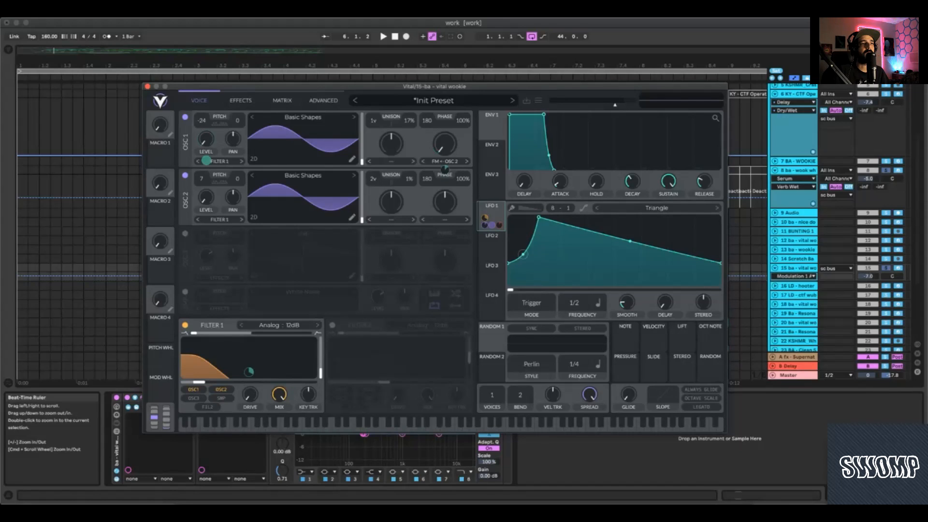
click(444, 144)
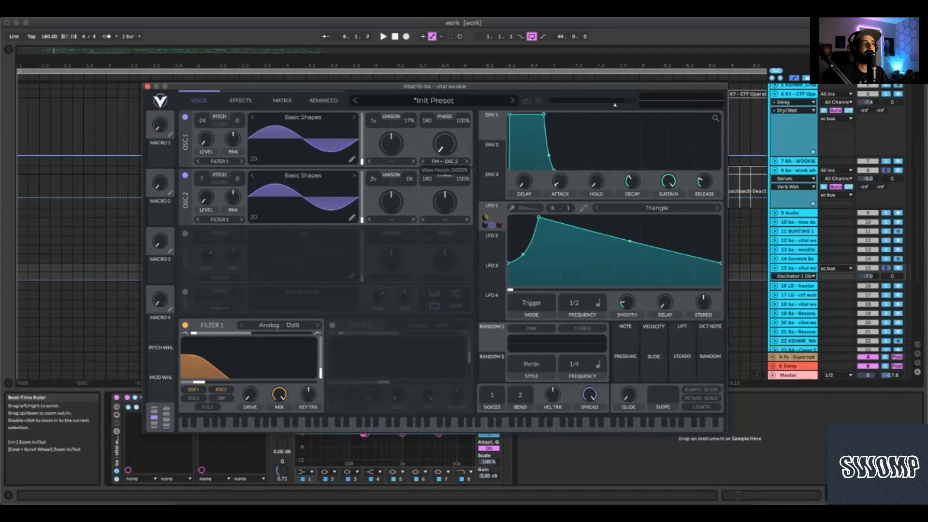
mouse_move(444, 170)
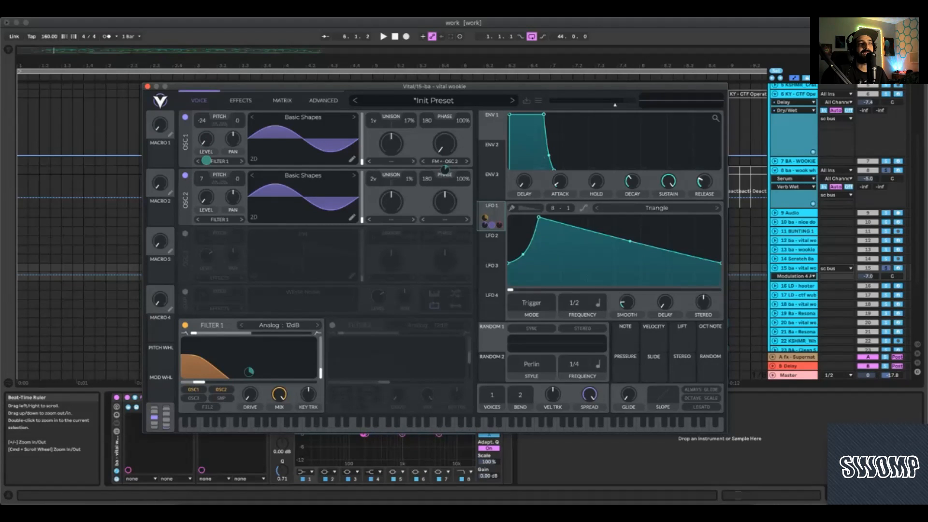
mouse_move(704, 182)
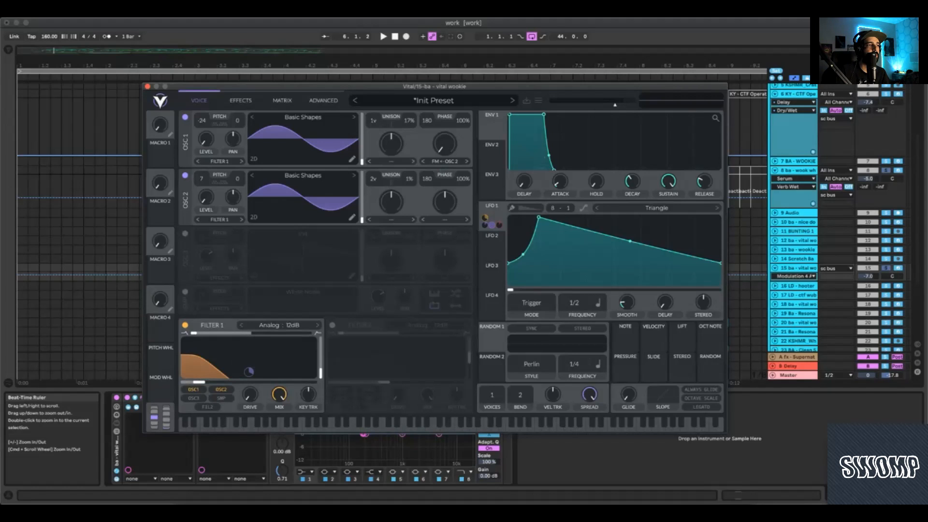
mouse_move(249, 371)
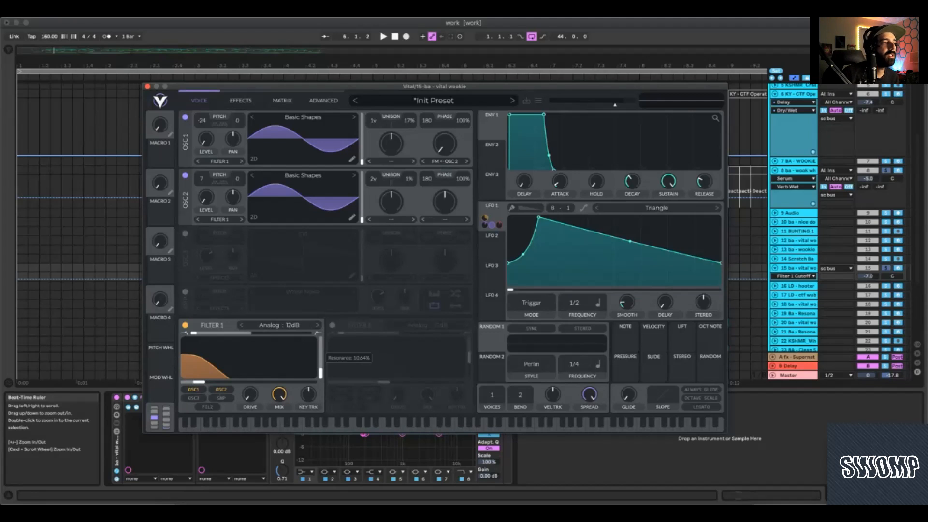
Show Vital's effects and inspect the Soft Clip distortion's drive and its LFO 1 modulation amount.
click(240, 100)
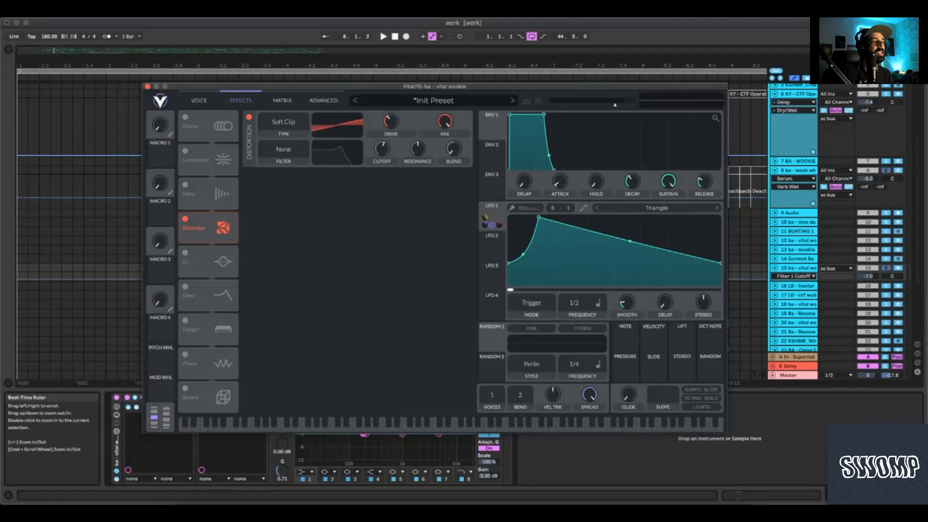
click(391, 122)
click(499, 226)
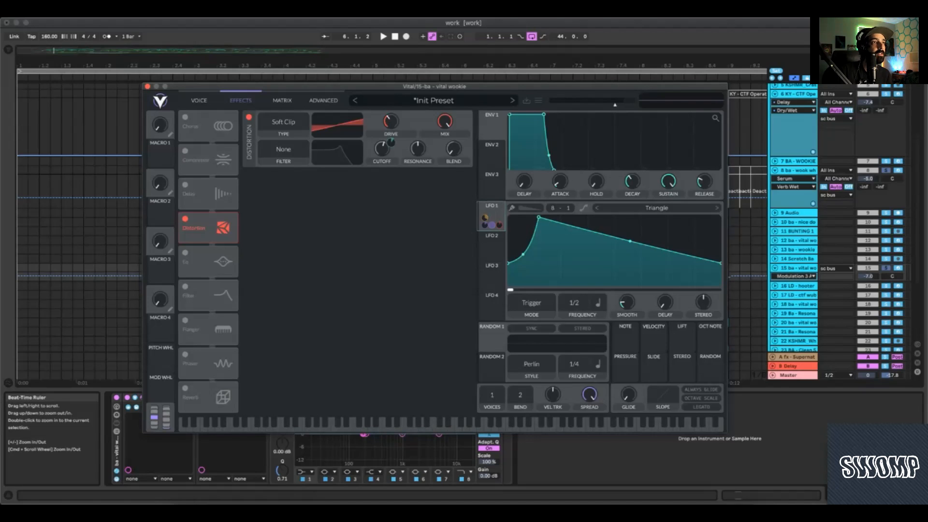
mouse_move(391, 143)
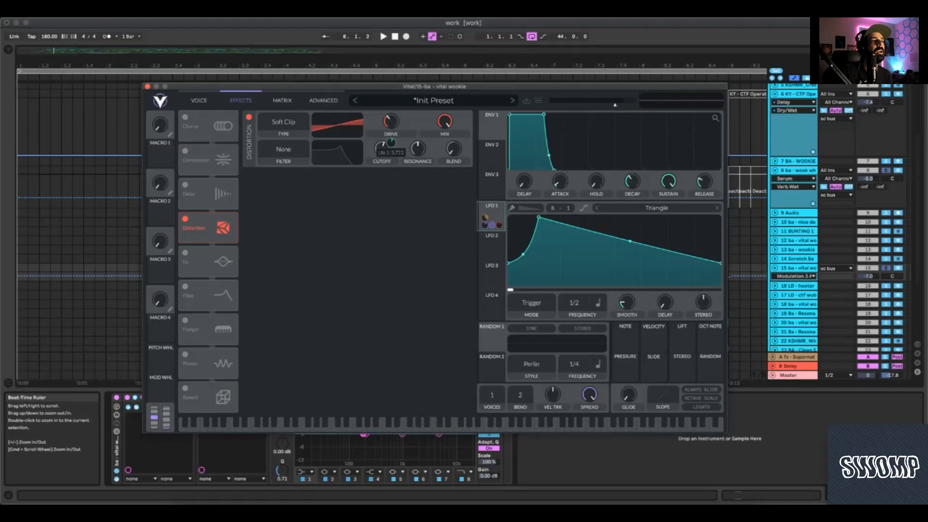
mouse_move(391, 122)
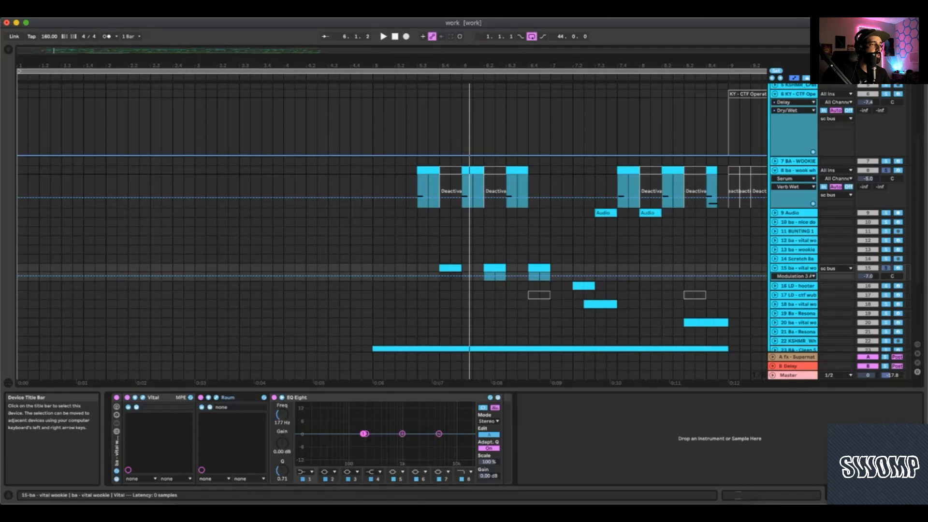
Open track 15's Raum reverb and inspect its low cut, mix and decay.
click(217, 398)
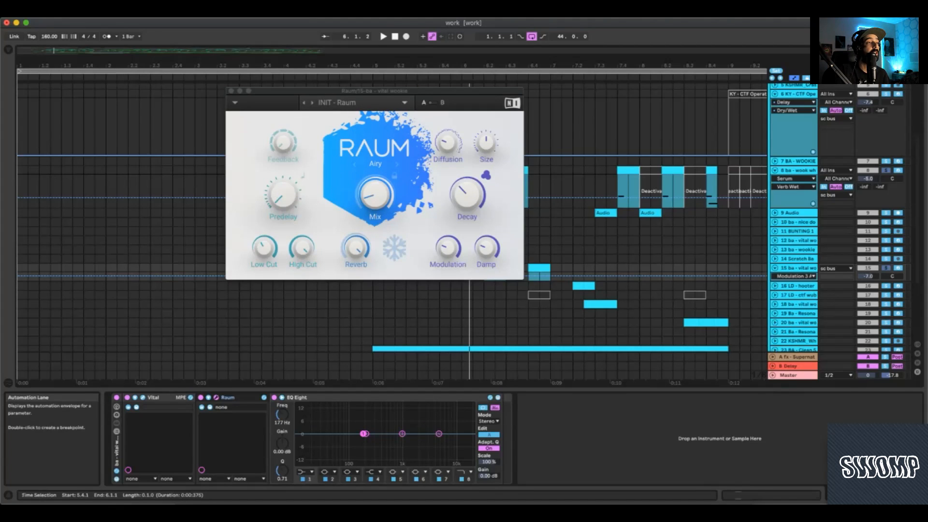
drag(377, 90, 381, 129)
mouse_move(267, 286)
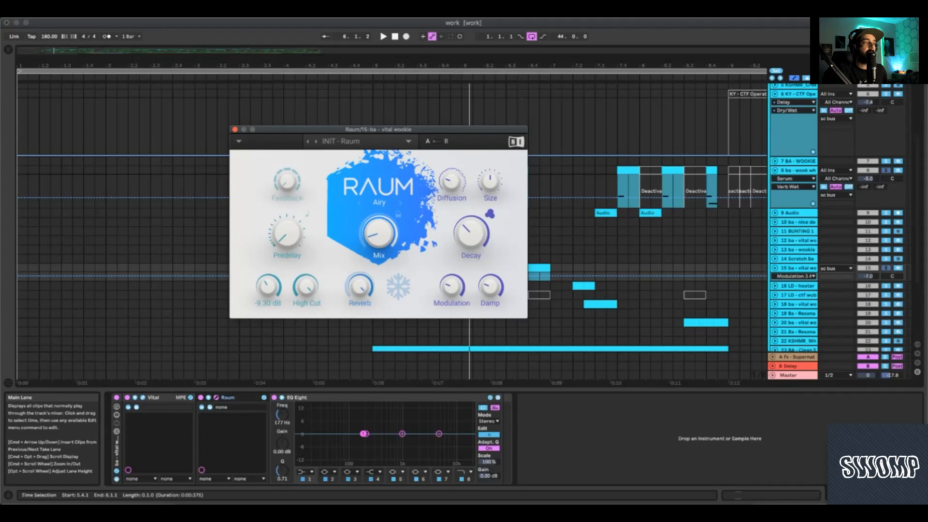
click(267, 286)
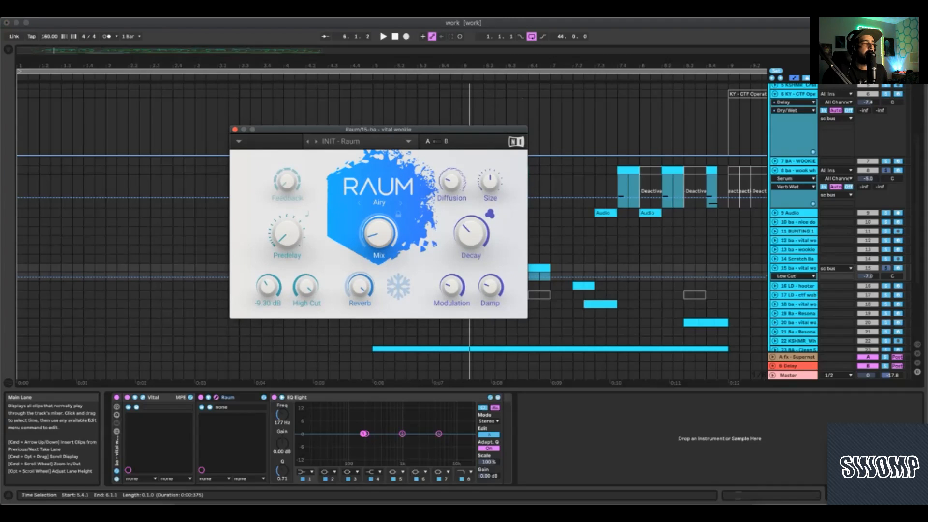
click(378, 234)
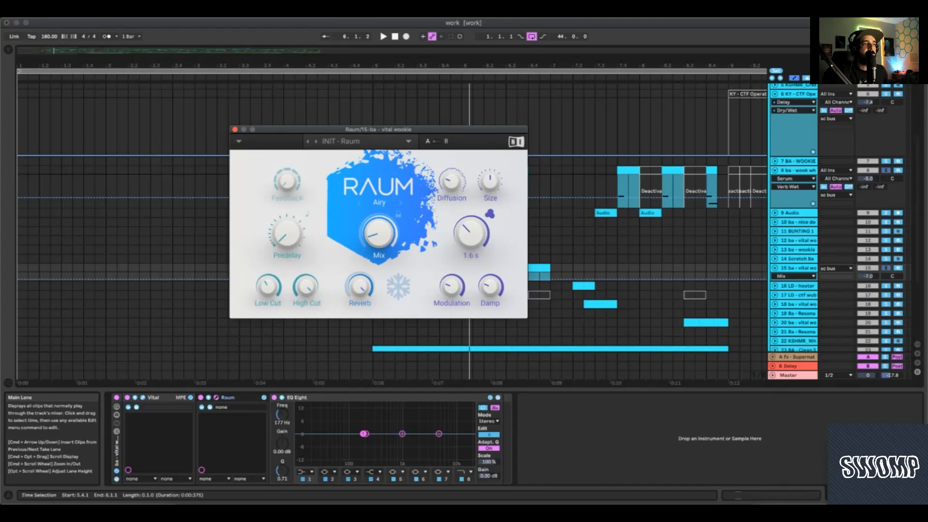
click(471, 233)
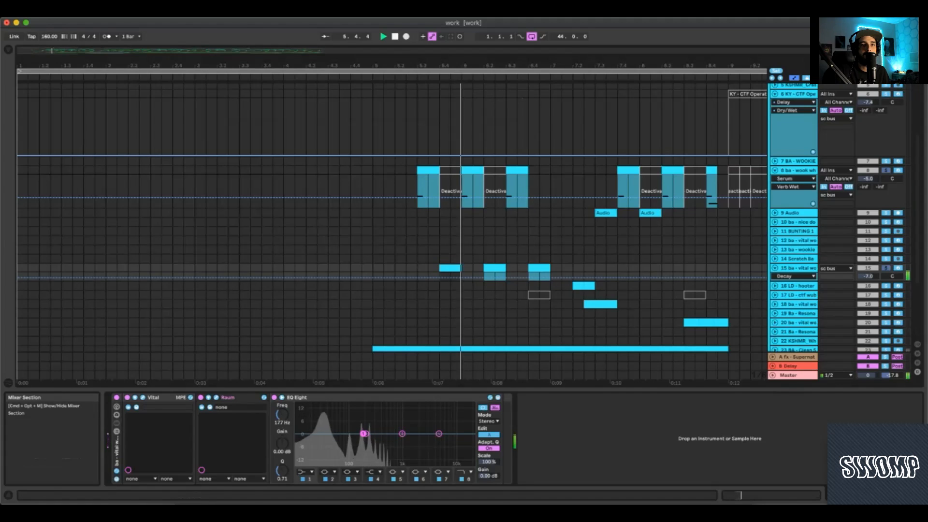
Play track 15's bass clip from 5.4.1 repeatedly, switching Raum off and on to compare the sound with and without reverb.
key(space)
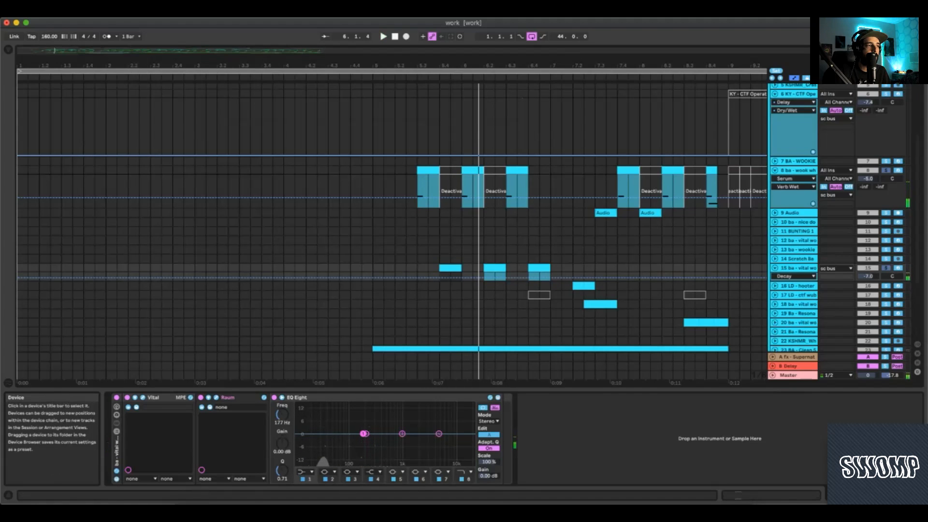
click(200, 397)
key(space)
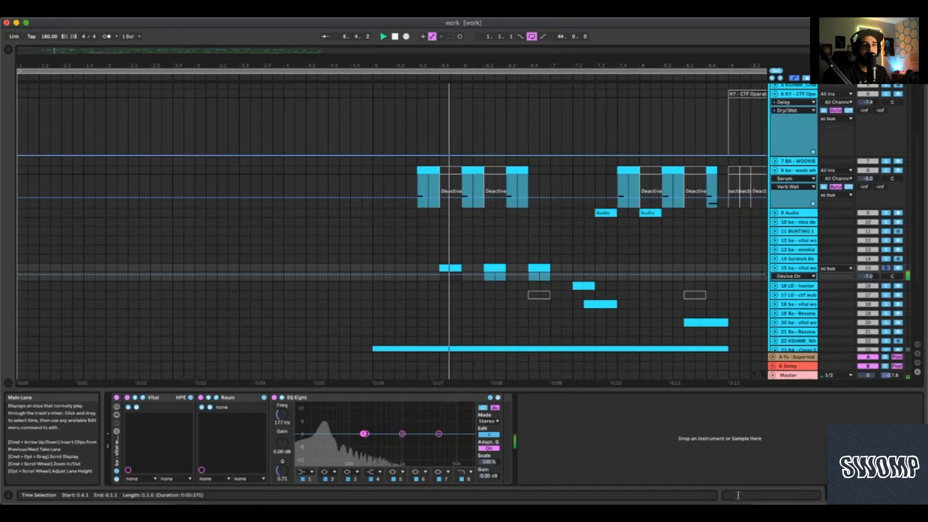
key(space)
click(201, 397)
key(space)
key(space)
key(space)
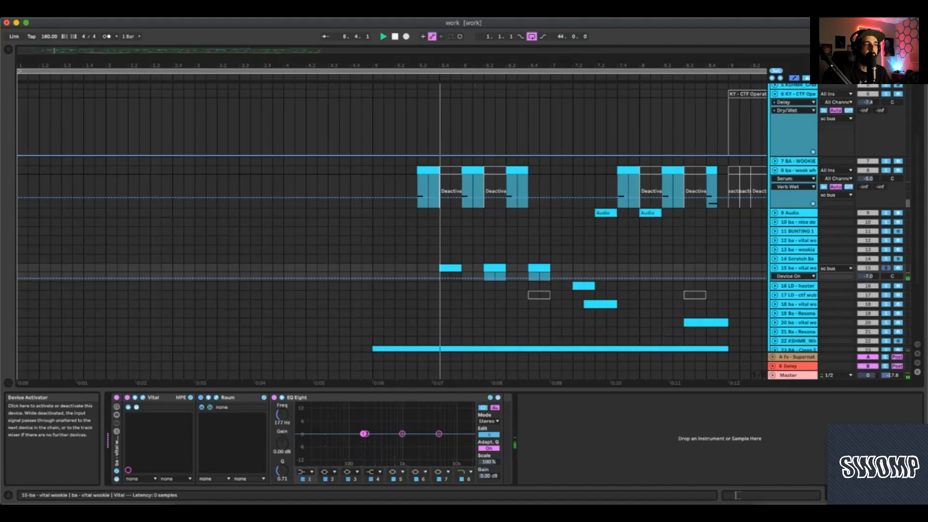
key(space)
click(201, 397)
key(space)
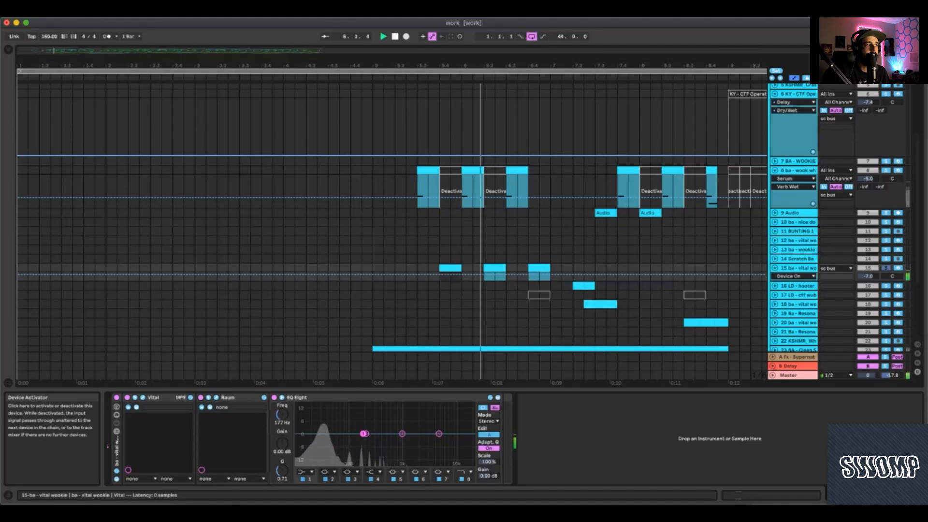
key(space)
key(space)
key(space)
click(201, 397)
key(space)
key(space)
click(201, 398)
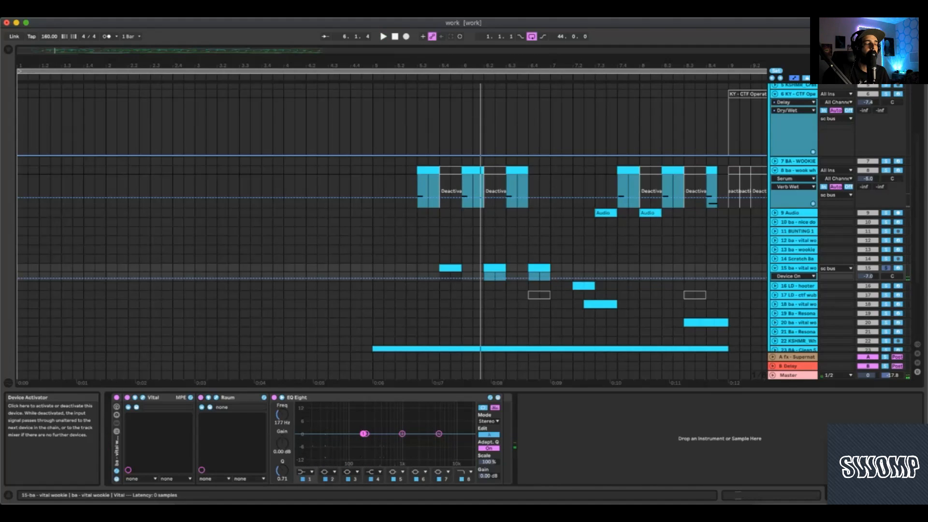
click(200, 397)
Unfold and solo the track 23 clean bass, play it from 5.1.1 and inspect EQ Eight's band 8 filter type.
scroll(527, 194, down, 4)
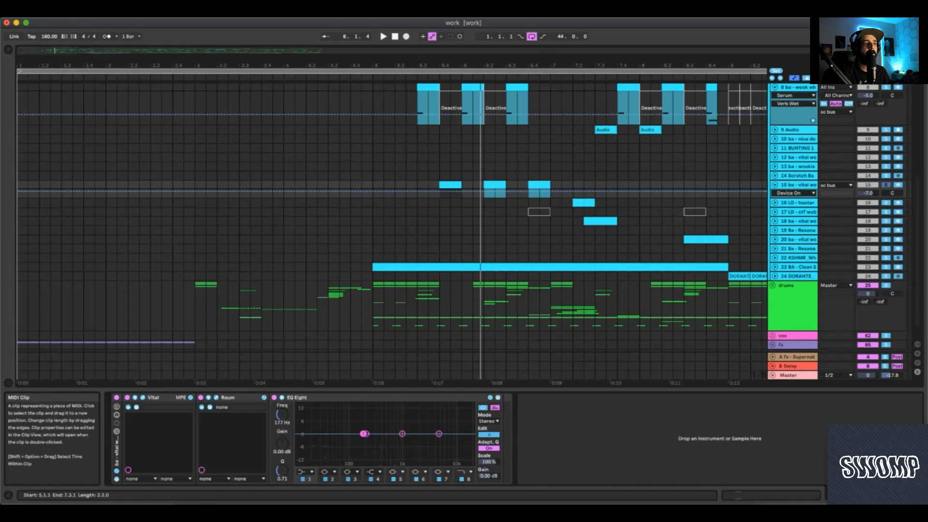
click(795, 267)
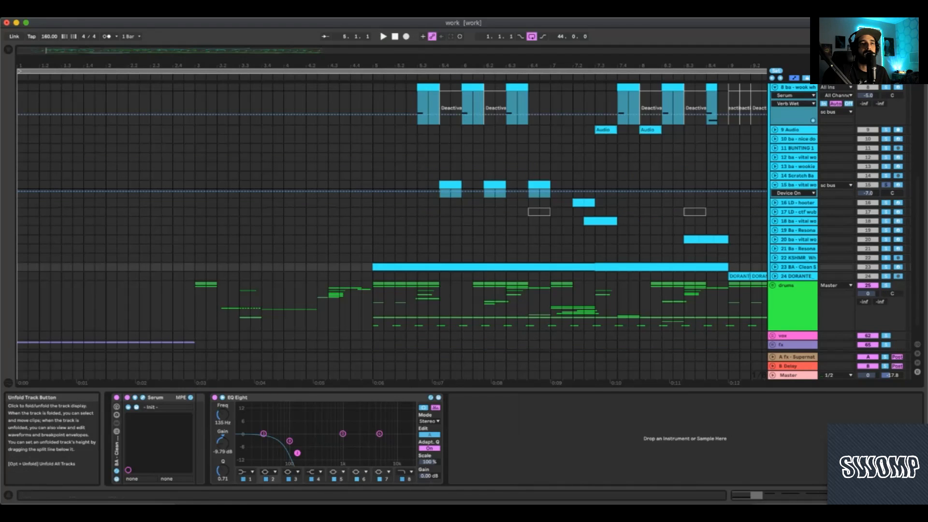
click(774, 267)
scroll(725, 280, down, 2)
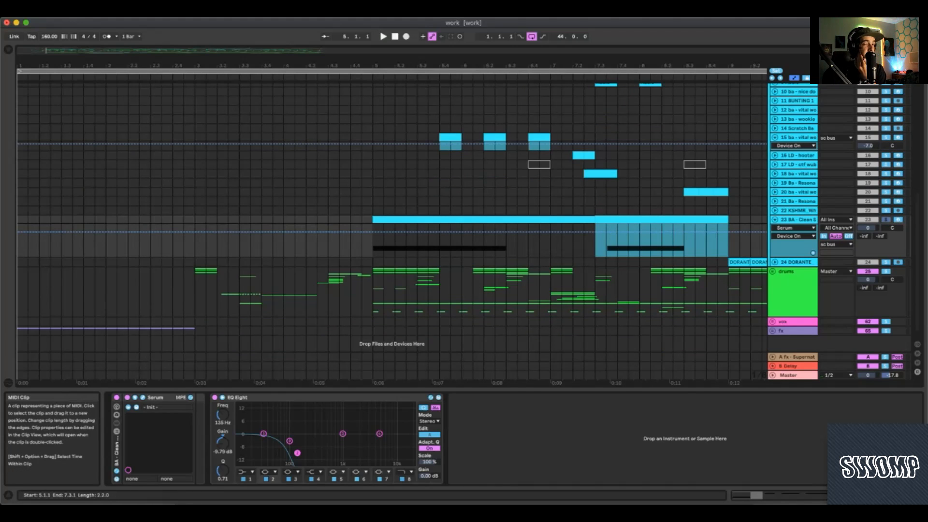
key(space)
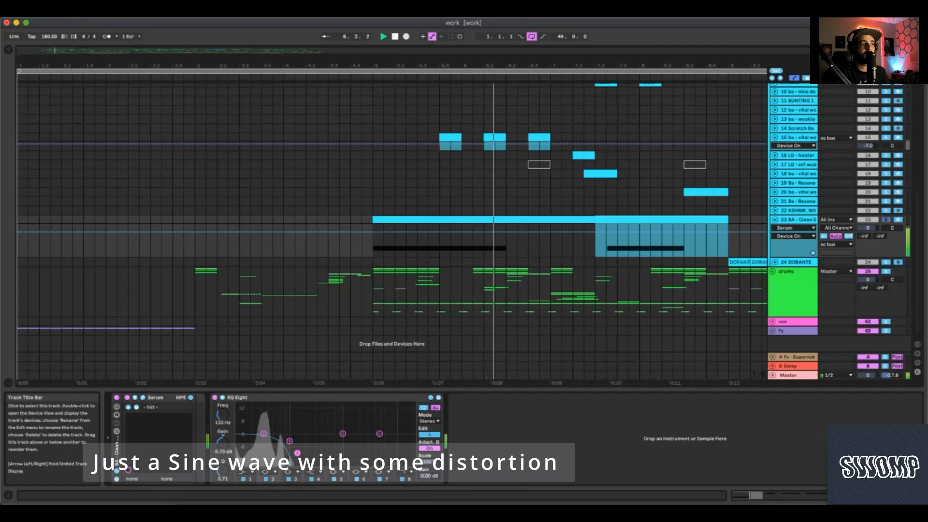
key(space)
click(405, 471)
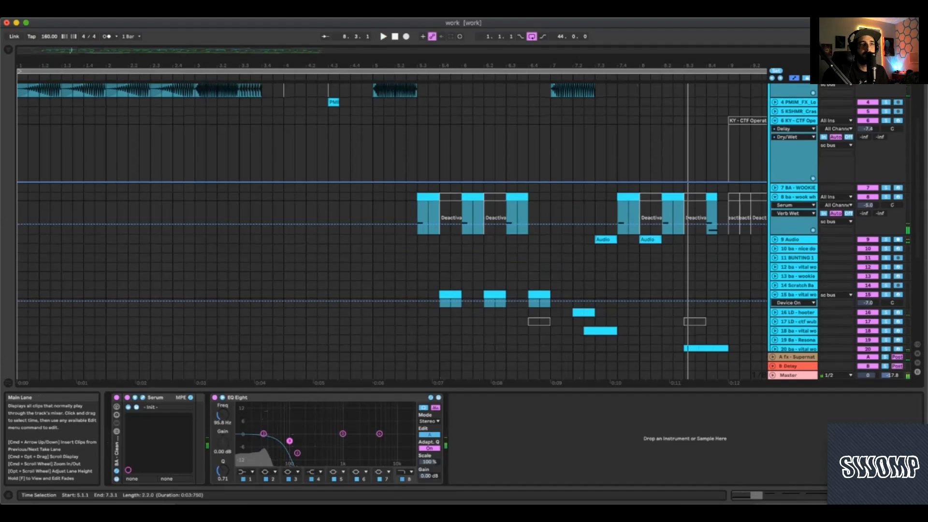
Place the playback start at 7.2.1, unfold track 16 'LD - hooter' and play the arrangement from there.
scroll(391, 232, right, 3)
click(467, 276)
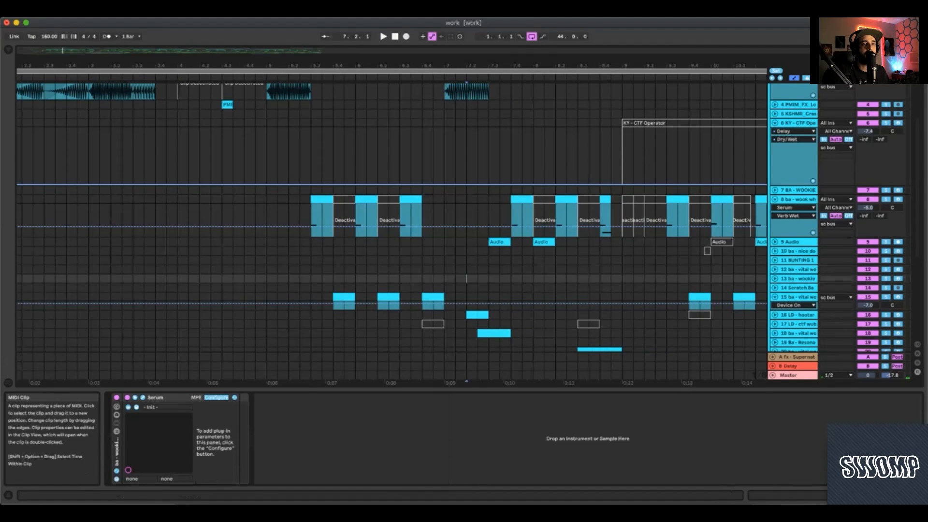
scroll(466, 276, down, 2)
click(797, 264)
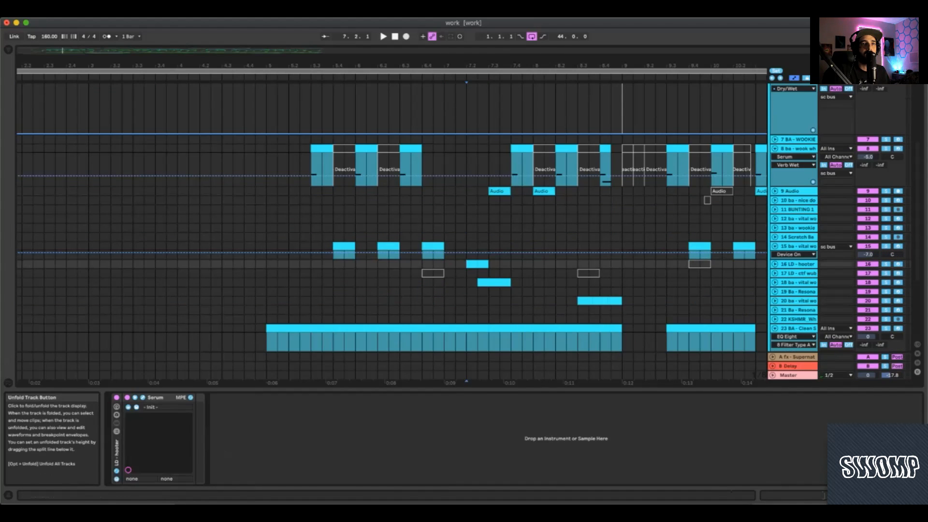
click(775, 263)
key(space)
key(space)
Solo track 16 'LD - hooter' and play its clip alone from 7.2.1.
click(892, 254)
click(886, 264)
key(space)
key(space)
key(space)
key(space)
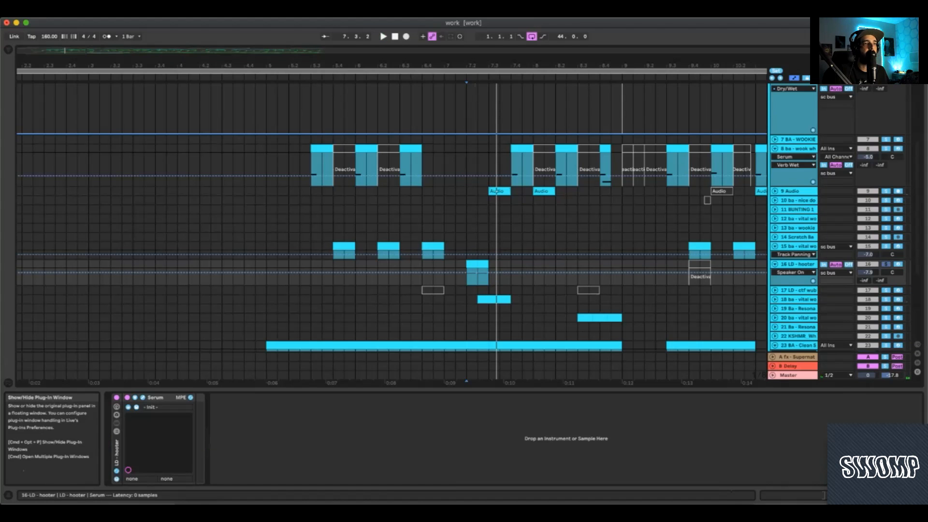
Open the hooter track's Serum and inspect LFO 1's rate and the compressor's threshold and gain.
click(143, 397)
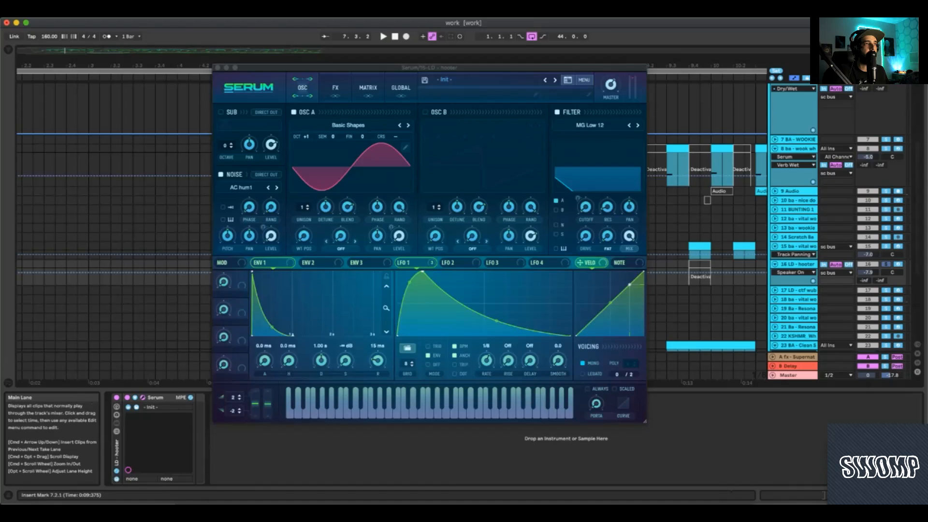
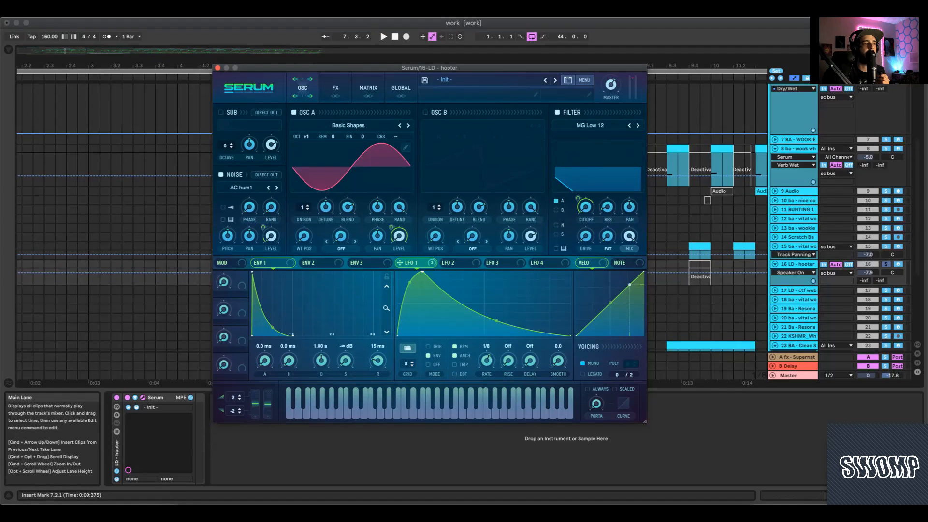
click(487, 361)
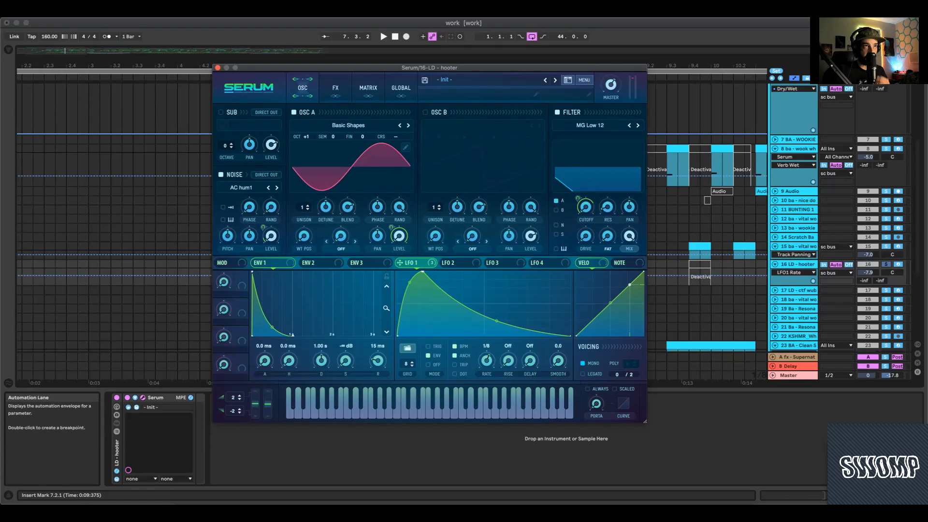
click(336, 88)
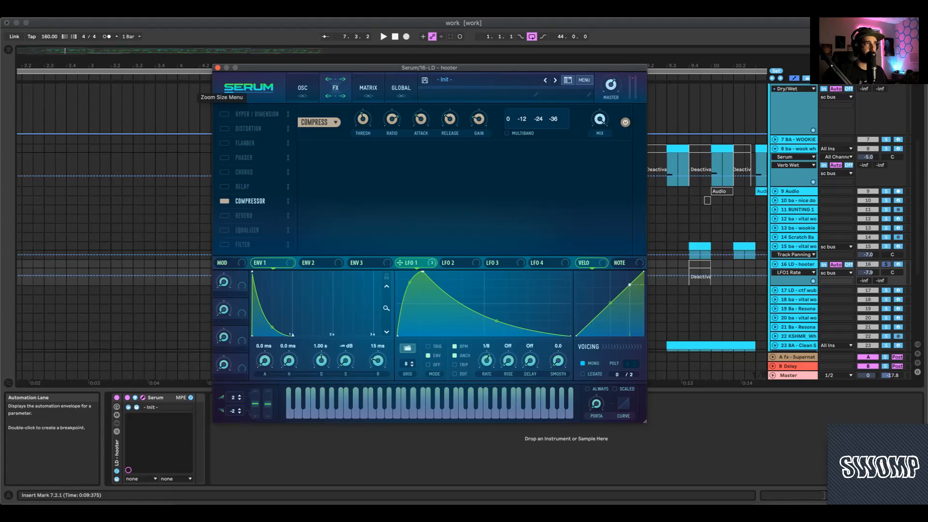
click(363, 119)
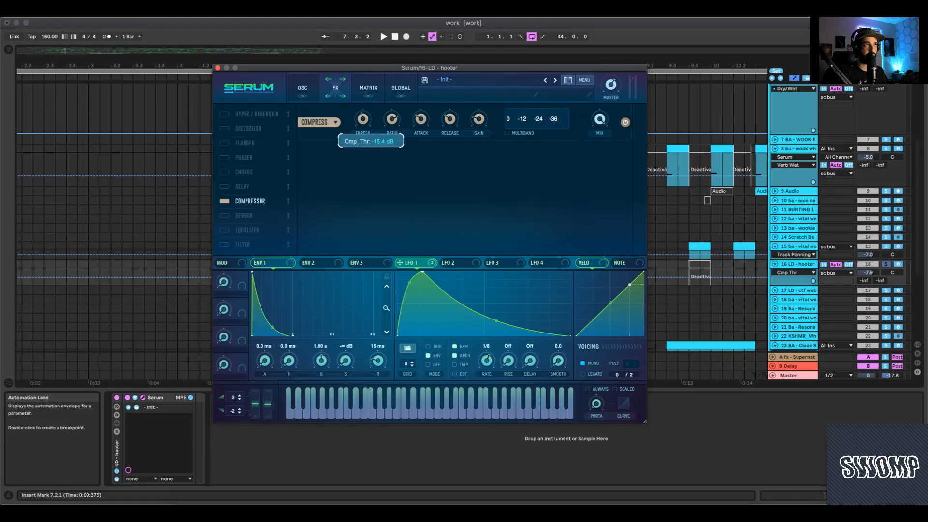
click(479, 119)
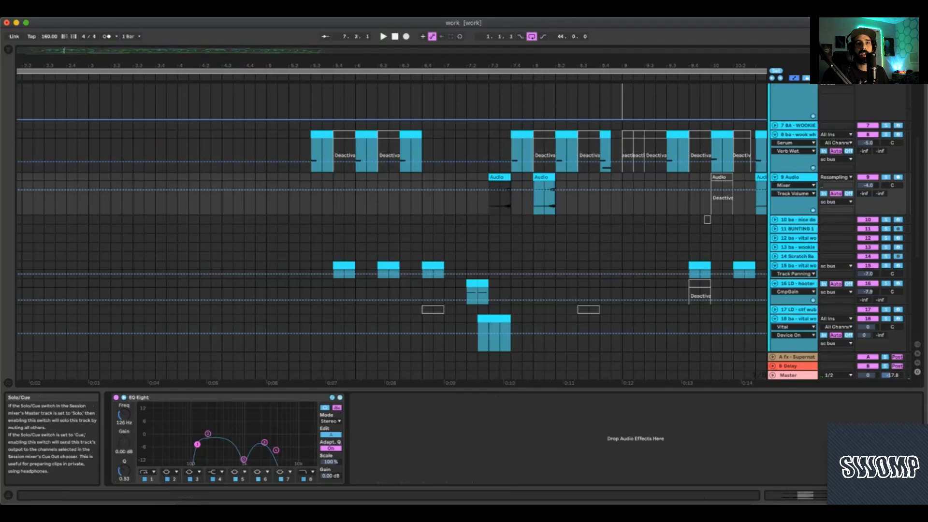
Listen to the soloed bass on tracks 8 and 9 from 7.3.1 and select audio track 9.
click(489, 153)
key(space)
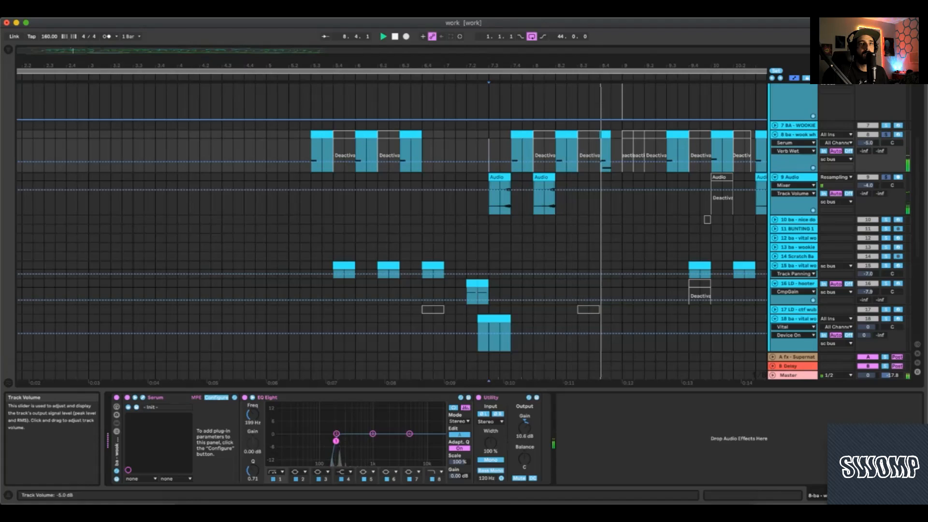
click(794, 177)
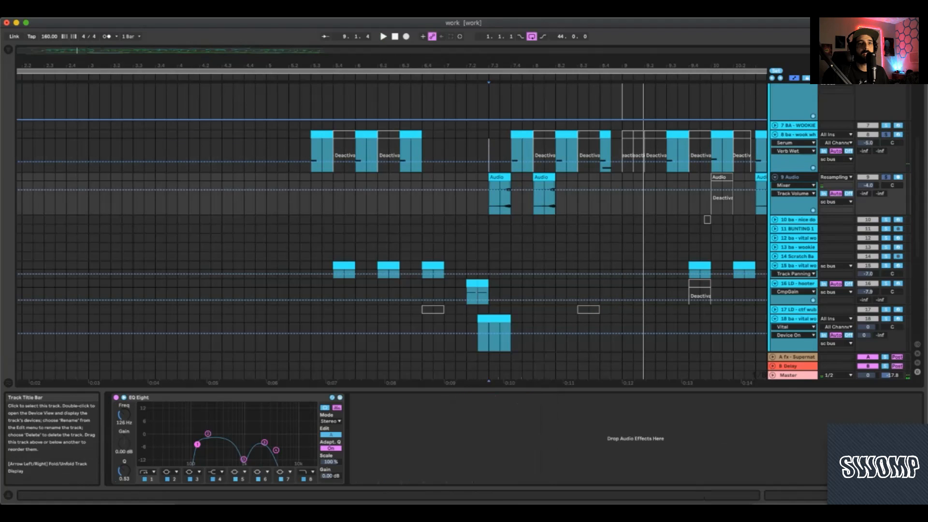
Open the audio clip at 7.3.1 on track 9 to show its sample properties.
click(499, 177)
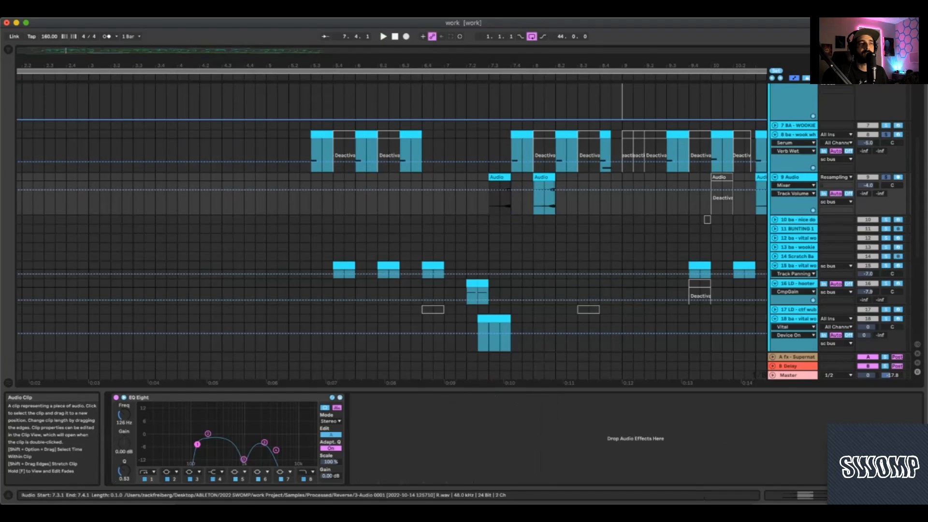
click(521, 135)
double_click(500, 177)
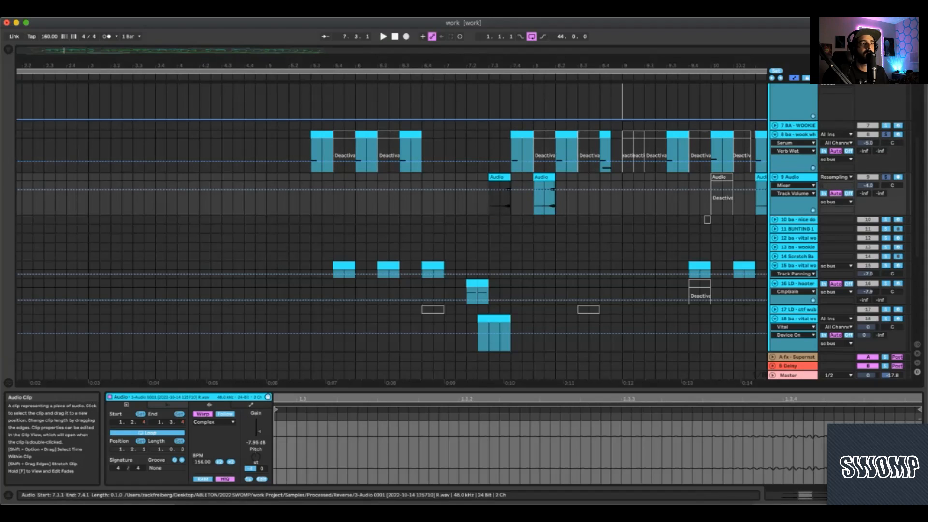
Audition the 7.3.1 audio clip in its unreversed direction, and reverse it again.
key(space)
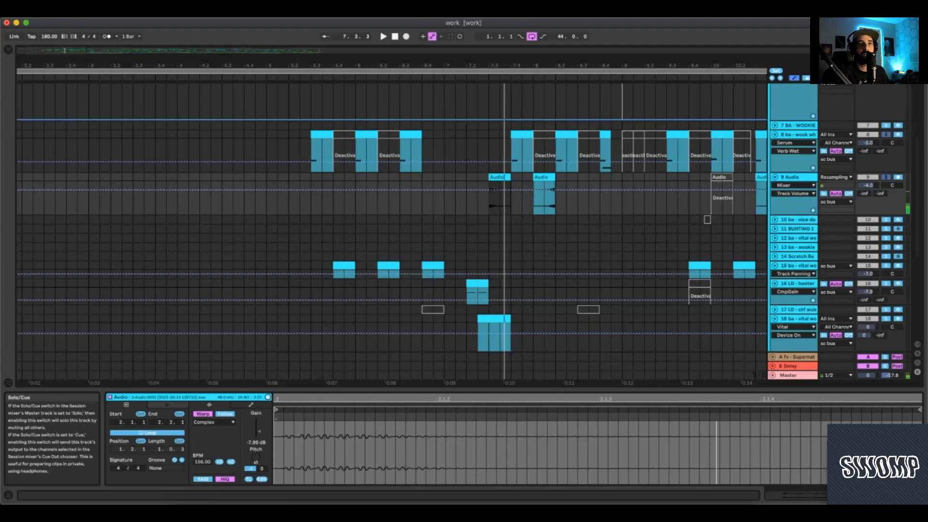
key(space)
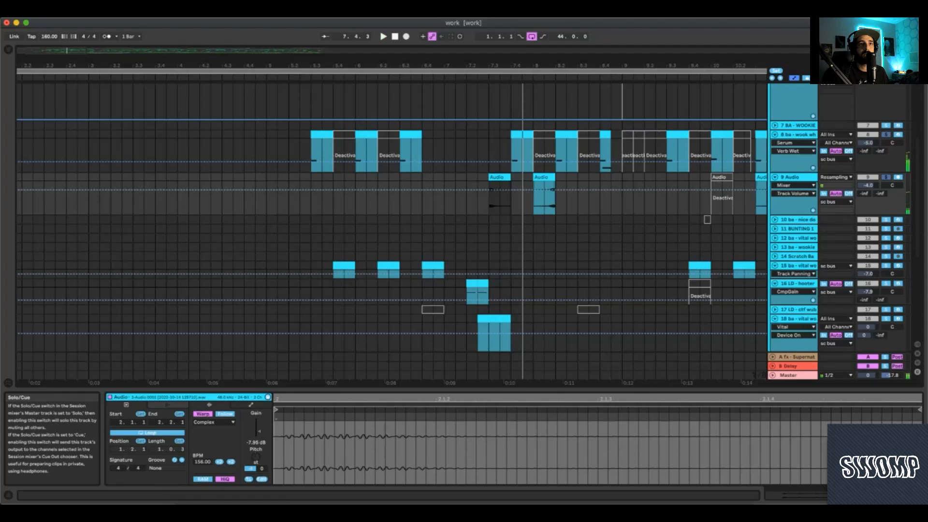
key(space)
key(space)
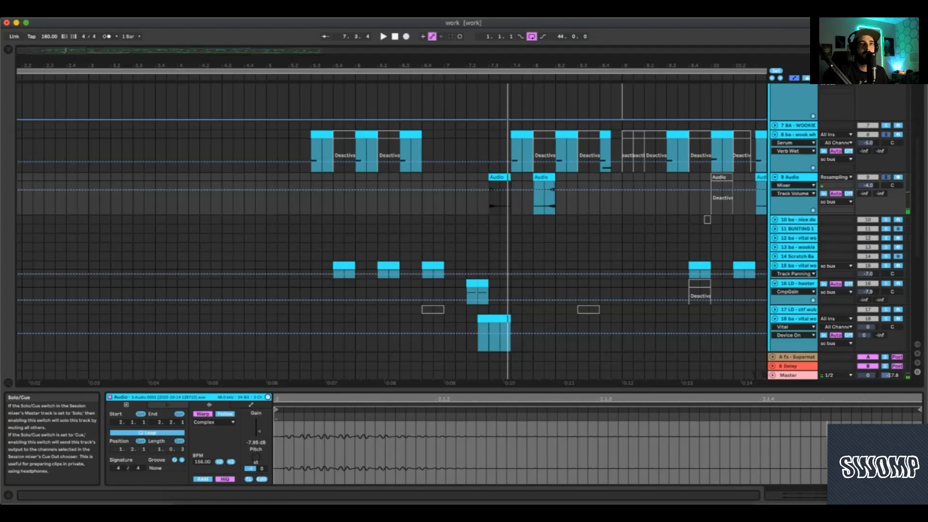
click(248, 479)
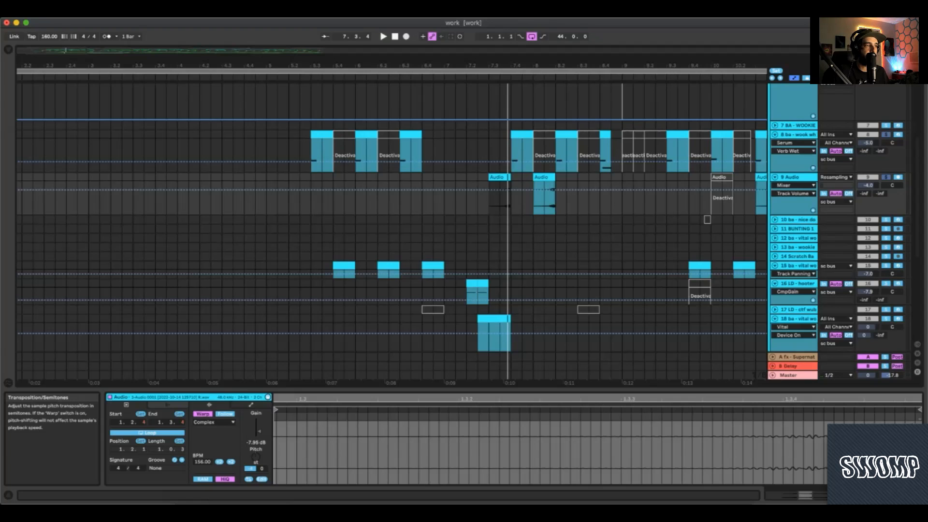
Audition the reversed clip, and unsolo track 9 to hear it with the full mix.
key(space)
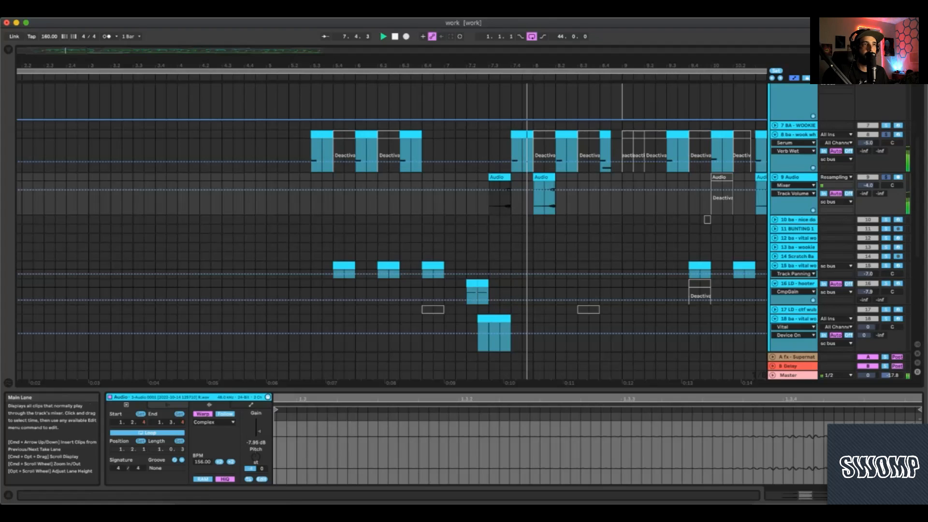
click(886, 177)
key(space)
key(space)
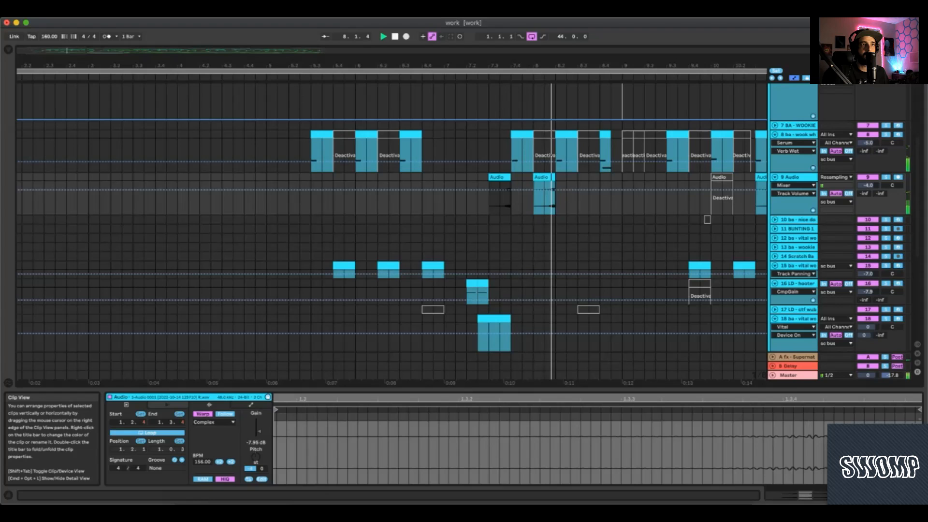
Unfold bass track 20 and play it soloed from 8.3.1.
scroll(387, 217, down, 8)
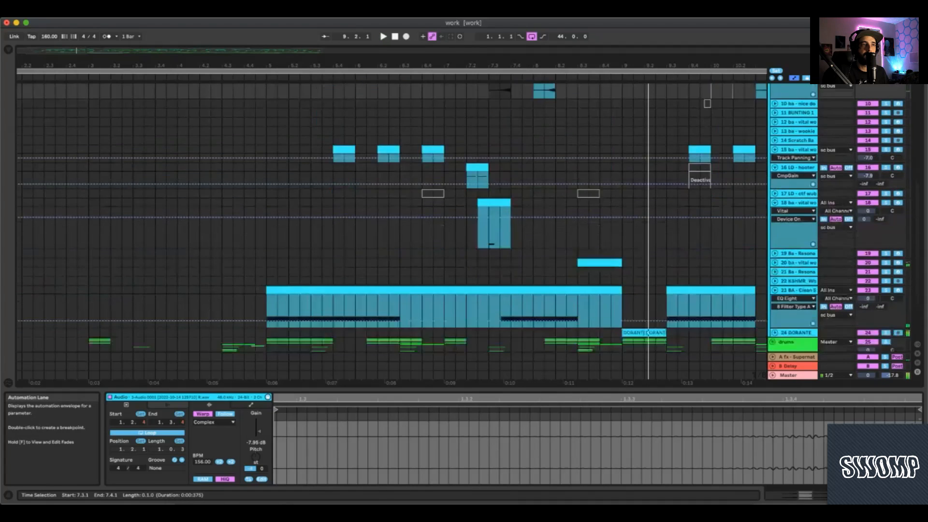
click(582, 187)
key(space)
click(798, 187)
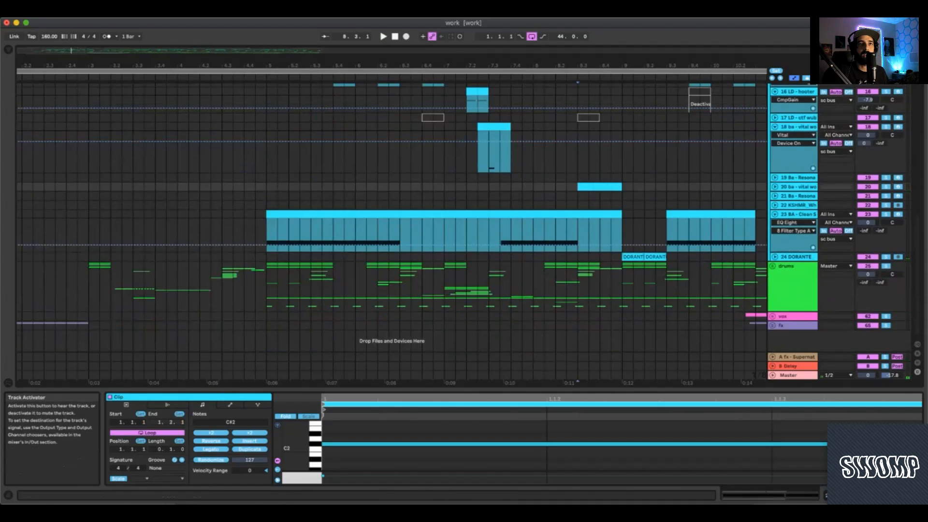
key(Right)
key(space)
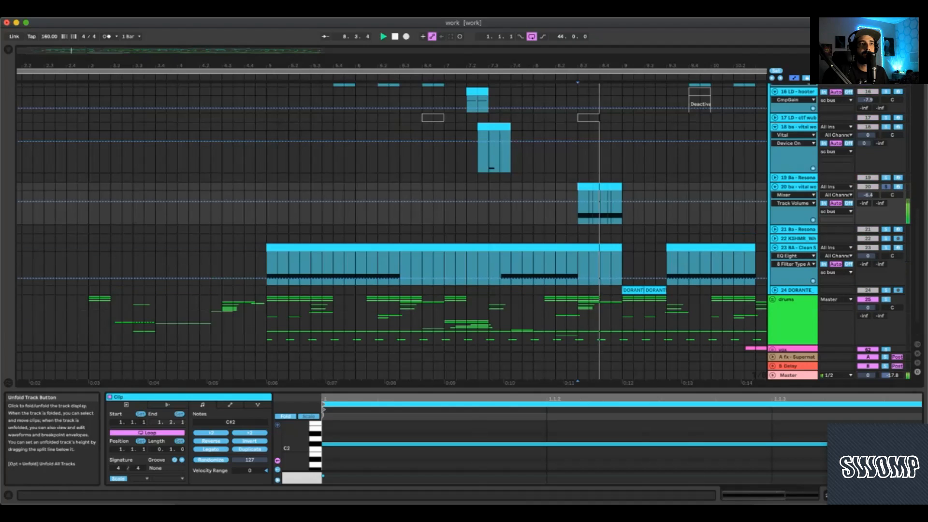
Show the device chain of bass track 20 and open its Vital plug-in window.
scroll(387, 218, up, 3)
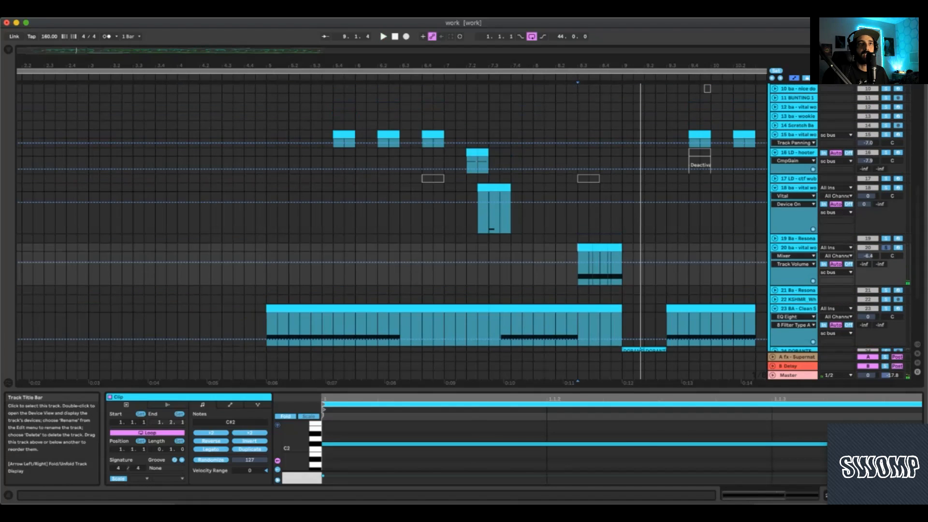
click(798, 134)
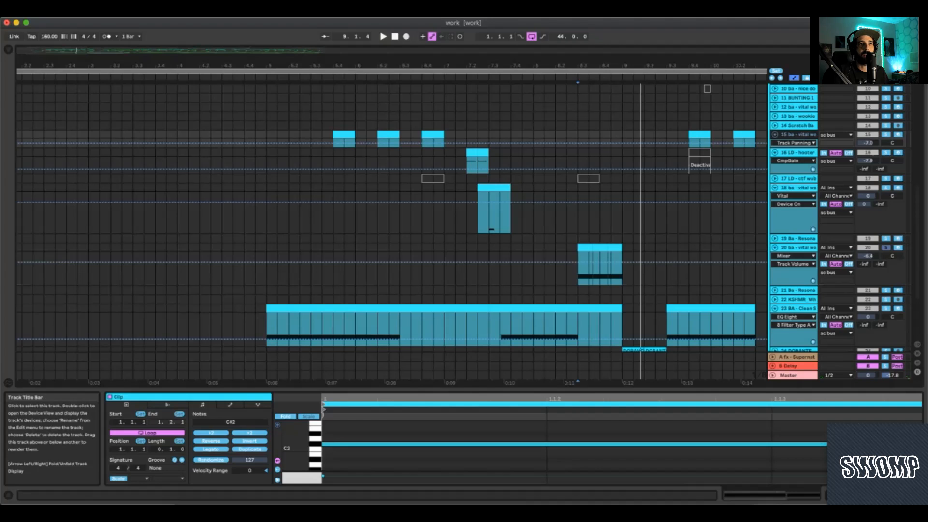
click(798, 247)
key(shift+Tab)
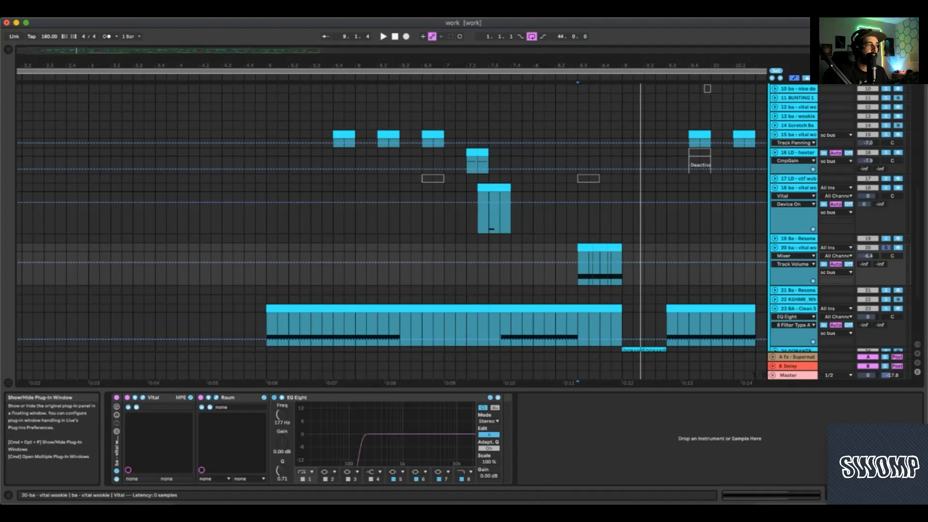
click(143, 397)
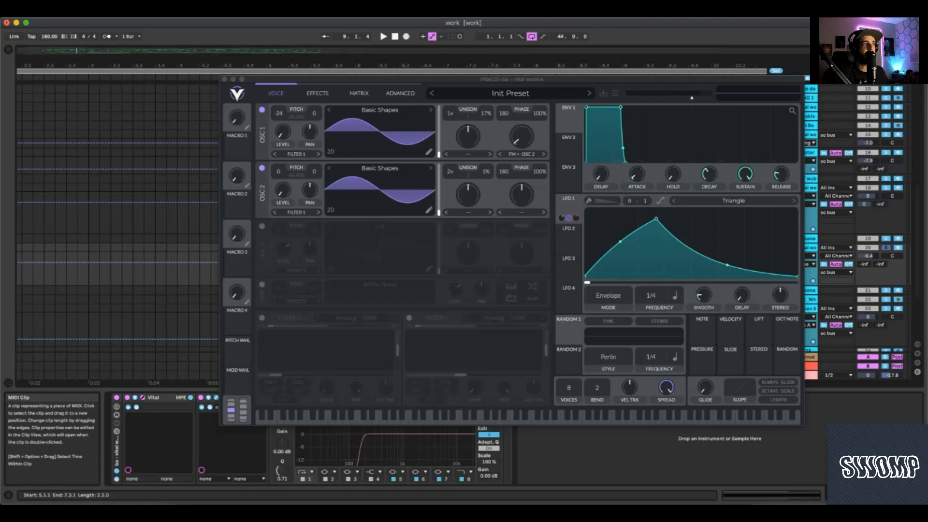
Examine Vital's oscillator FM and distortion effect settings, and close the plug-in window.
click(521, 161)
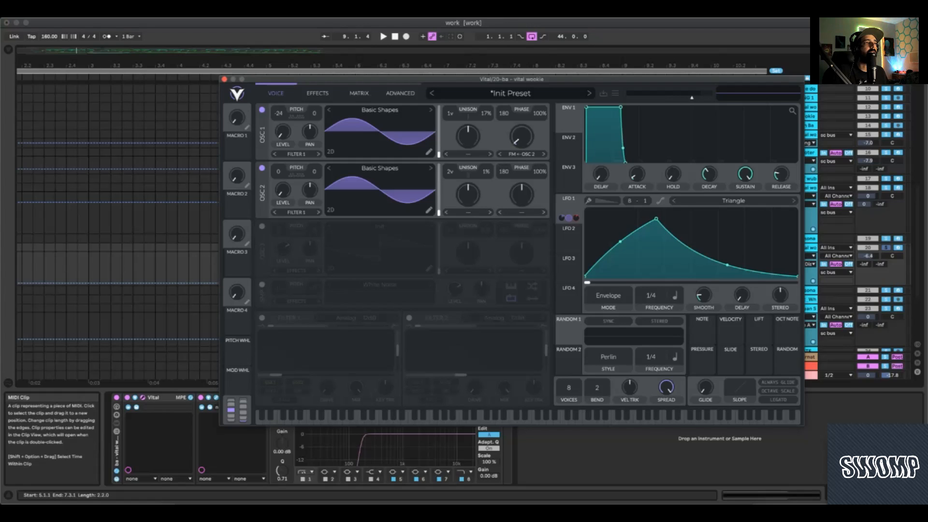
click(318, 93)
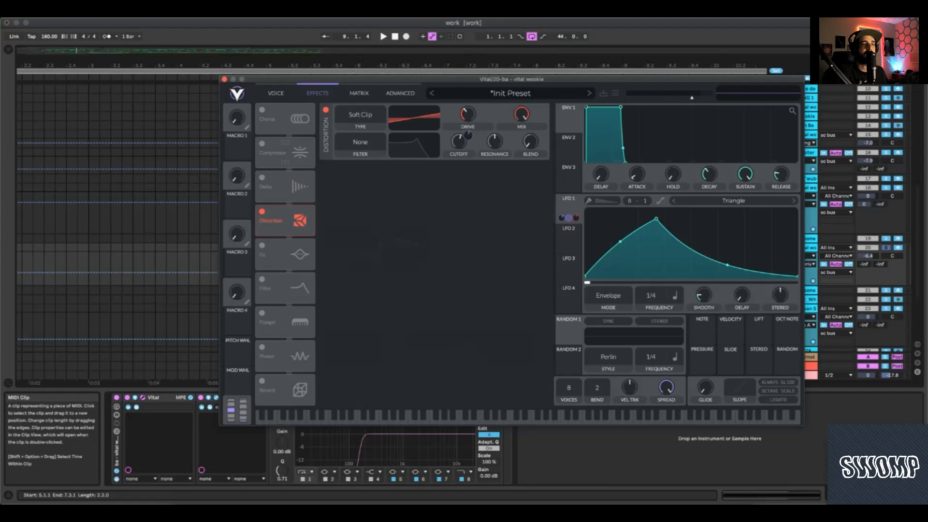
click(225, 79)
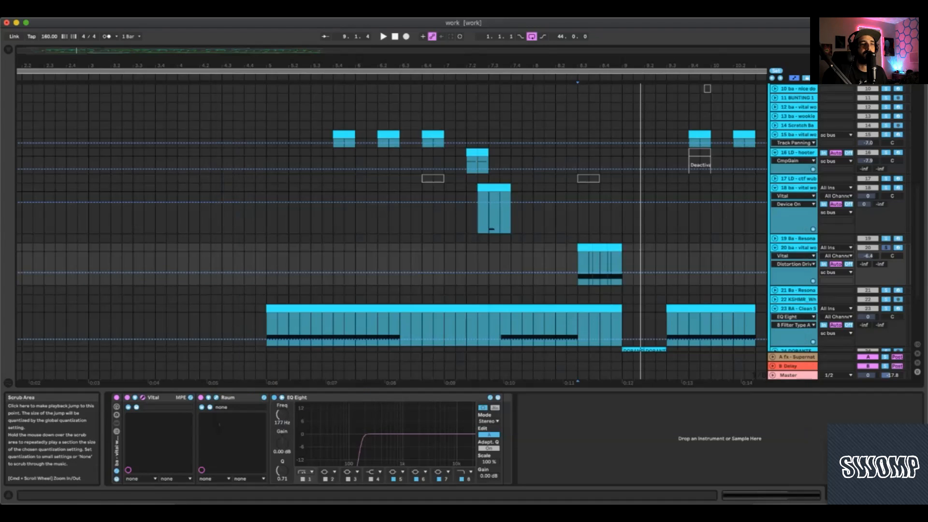
Solo bass track 15 and listen to its clip at 6.4.1.
key(space)
click(433, 138)
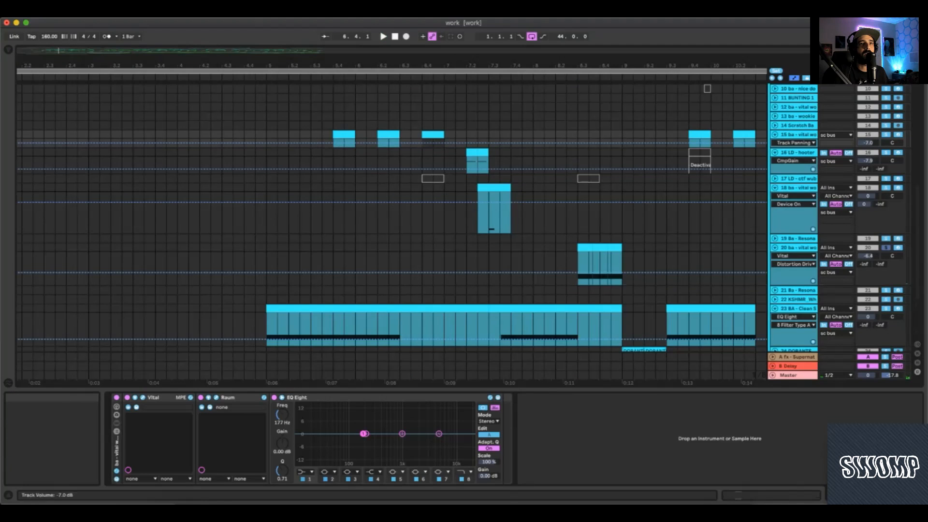
click(886, 134)
key(space)
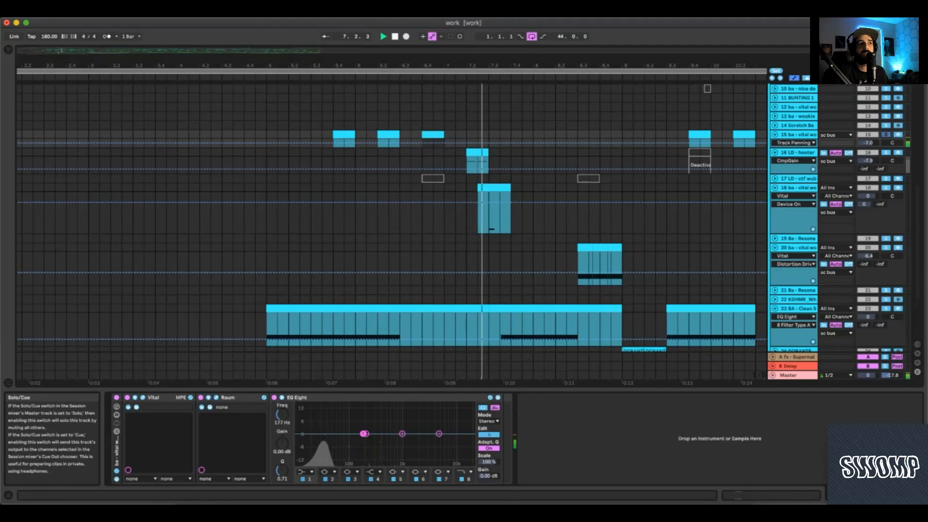
key(space)
Listen to the bass clip on track 20 from 8.3.1.
click(576, 263)
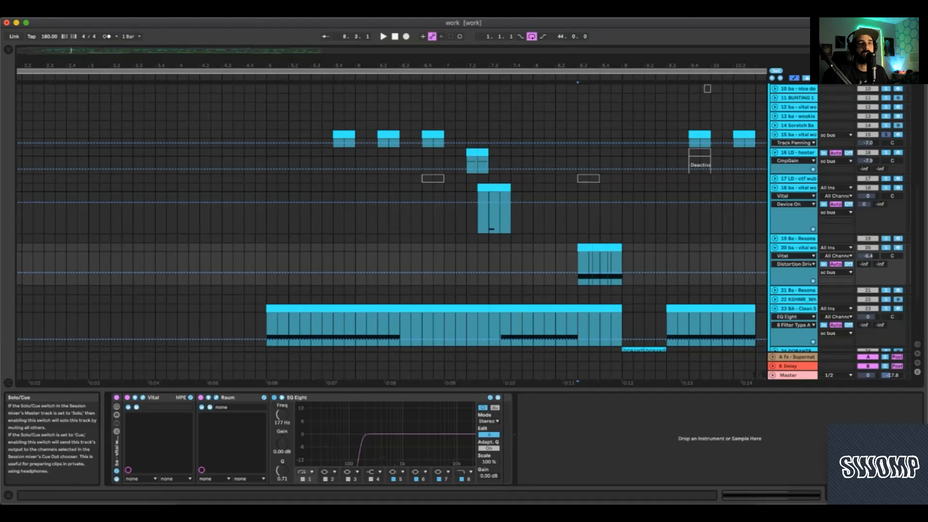
key(space)
scroll(637, 193, down, 3)
key(space)
Unfold audio track 24 and play its two clips soloed from 9.1.1.
click(632, 271)
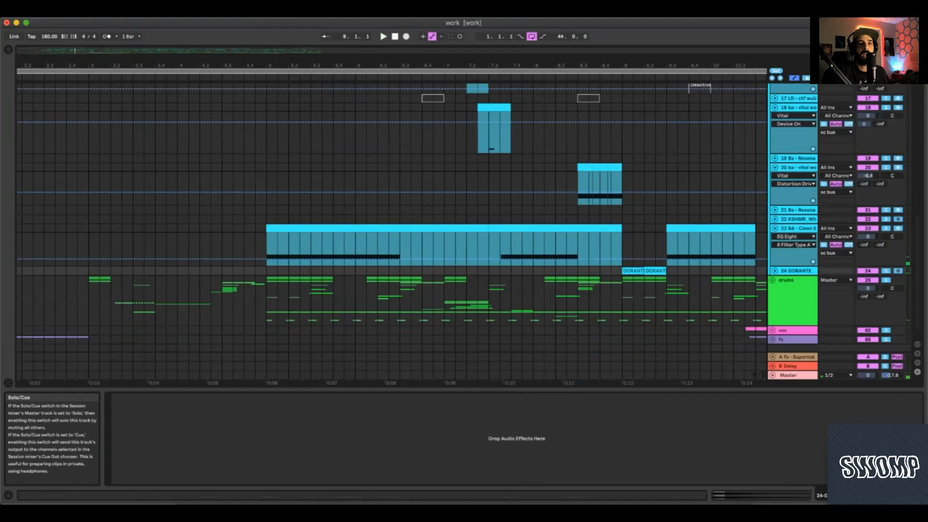
click(775, 271)
scroll(775, 271, down, 2)
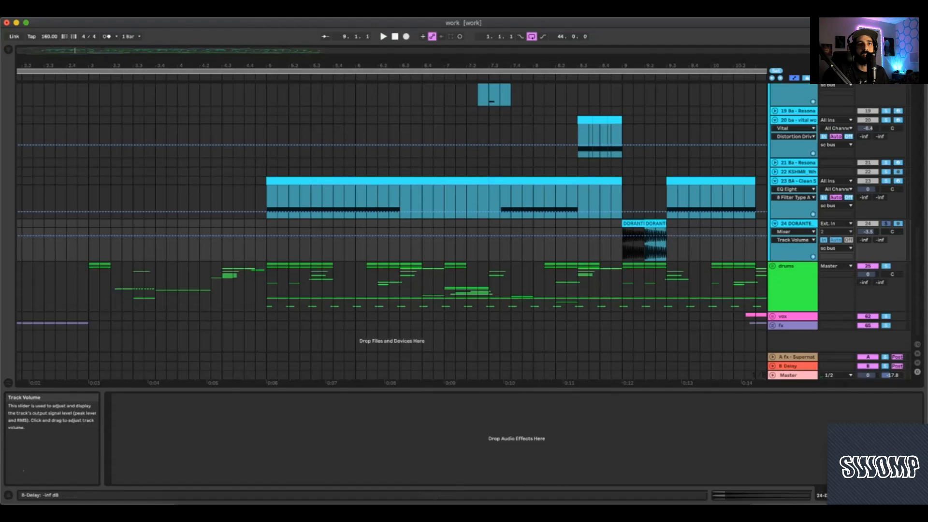
key(space)
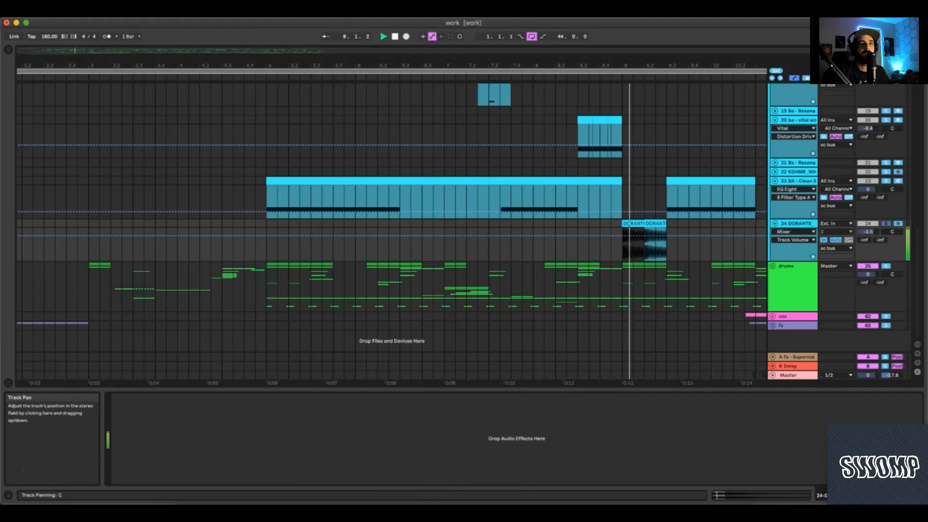
scroll(387, 232, up, 2)
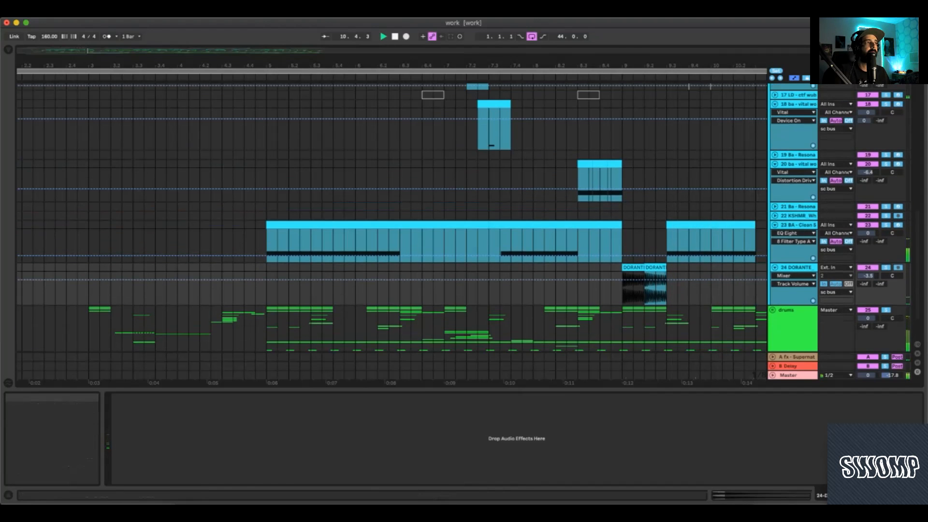
Review the drums group's tracks across the wider arrangement, and fold the sc bus and drums groups.
key(minus)
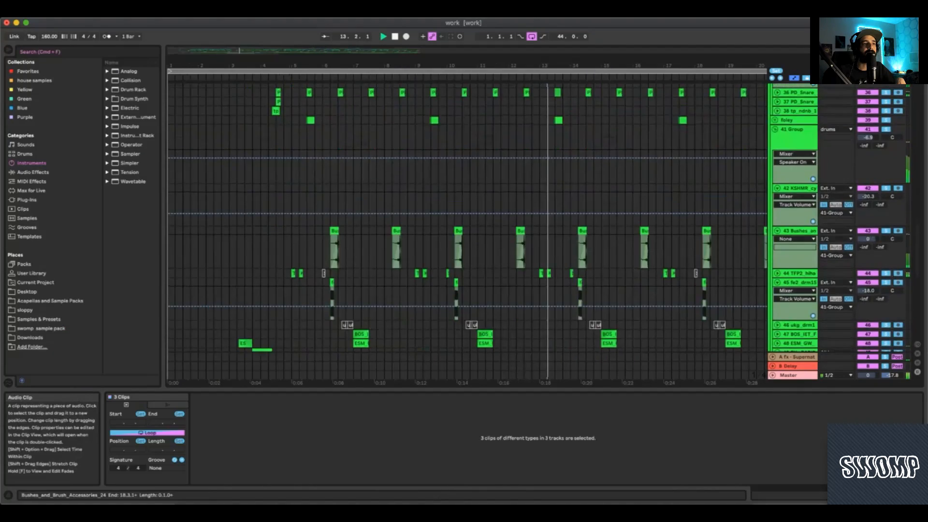
scroll(467, 231, up, 10)
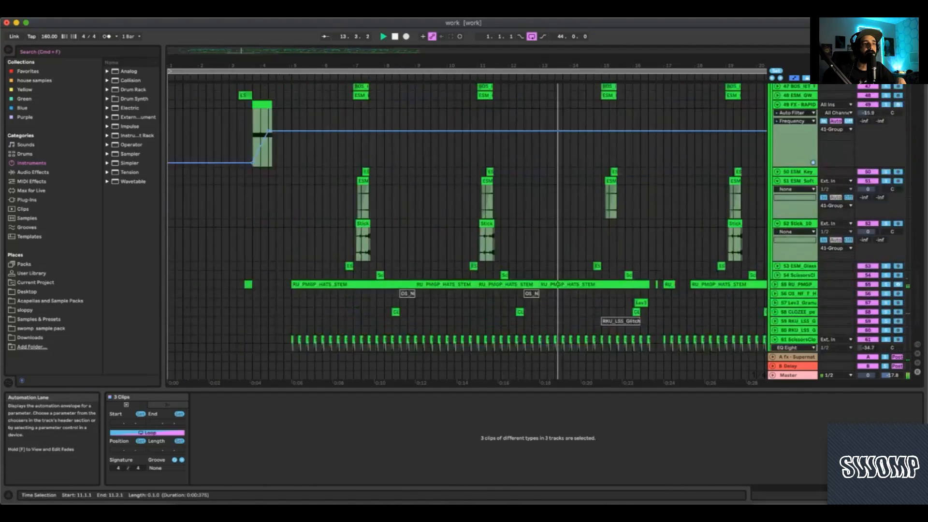
scroll(467, 231, up, 10)
key(space)
click(772, 97)
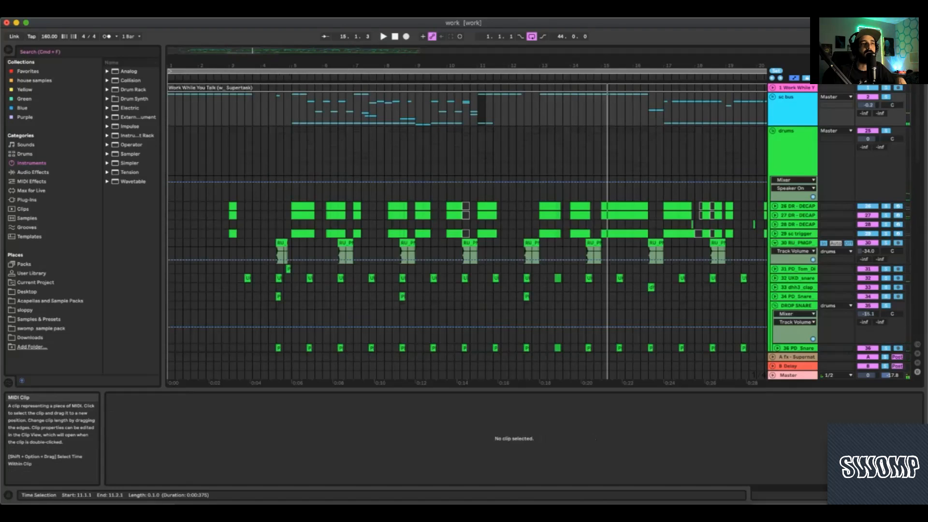
click(772, 131)
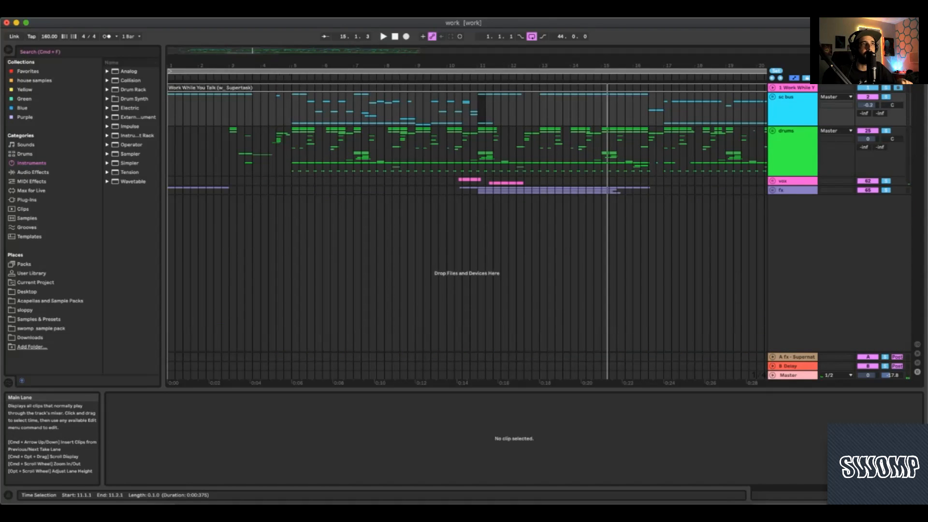
Select the sc bus and drums sections 2.3.1 to 11.1.1 and 11.1.1 to 17.1.1, playing each to compare them.
drag(214, 111, 479, 150)
key(space)
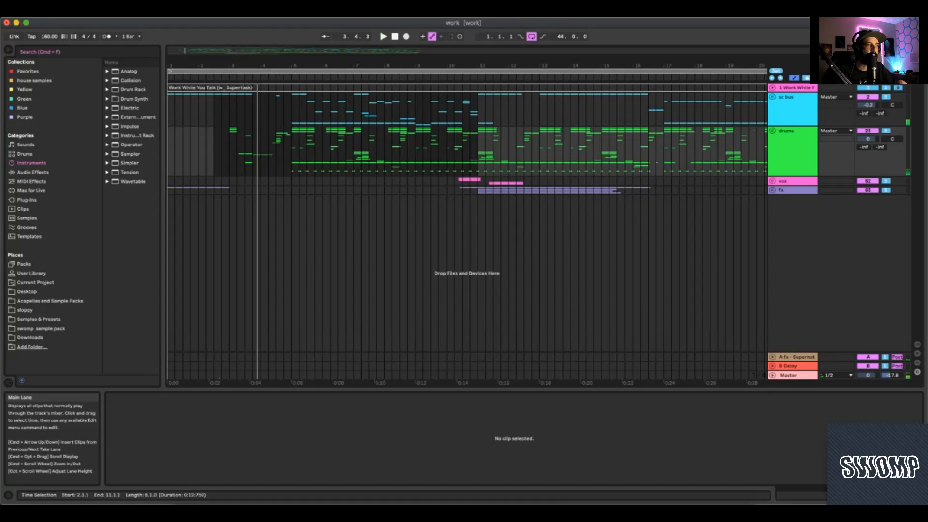
drag(478, 151, 665, 114)
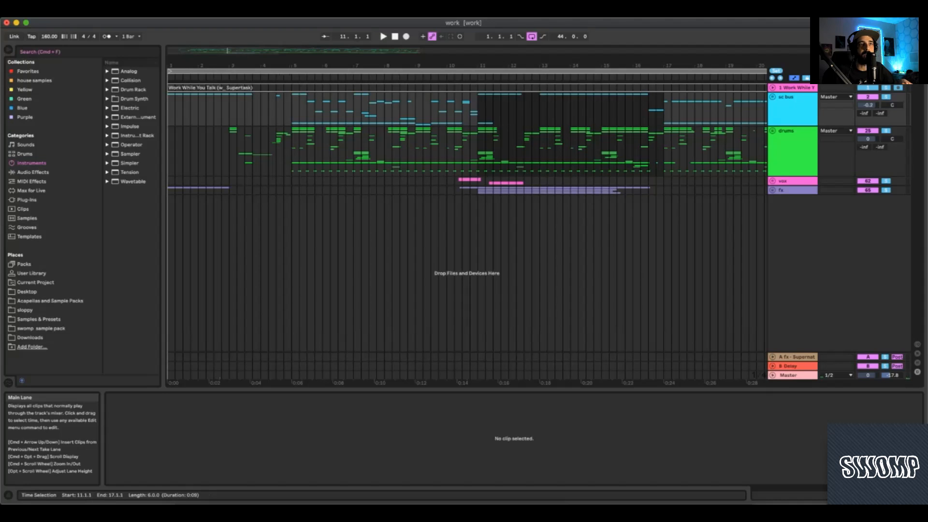
key(space)
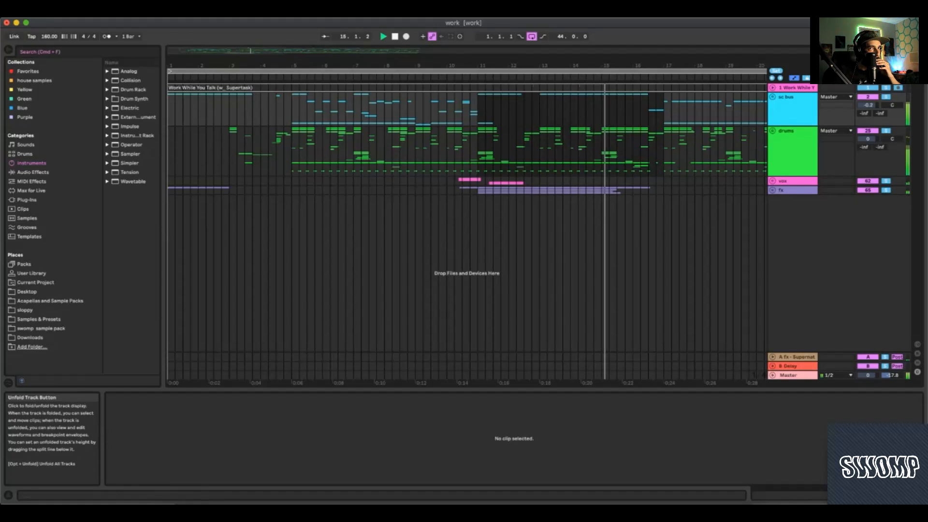
Unfold the vox group to show its vocal tracks.
click(772, 181)
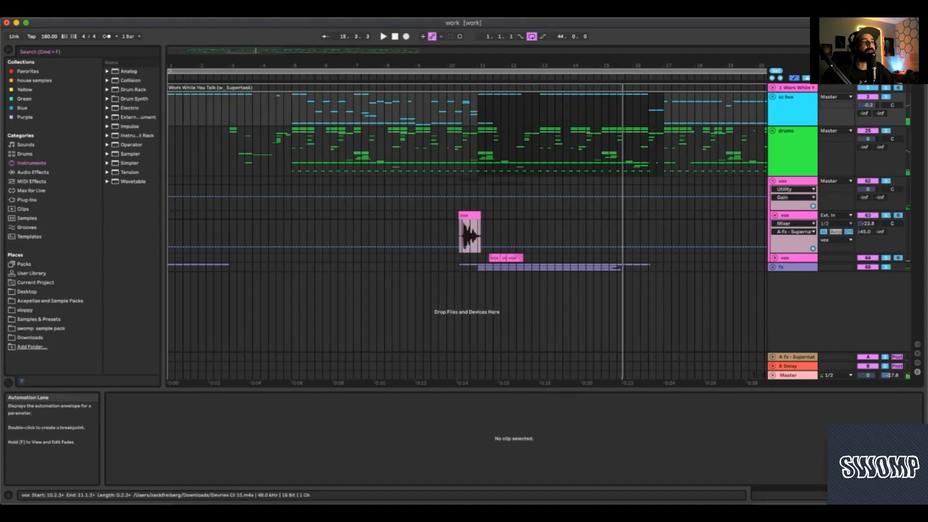
Solo the vox group, fold both of its vocal tracks and play from the first vox clip's start at 10.2.3.
click(468, 215)
click(886, 181)
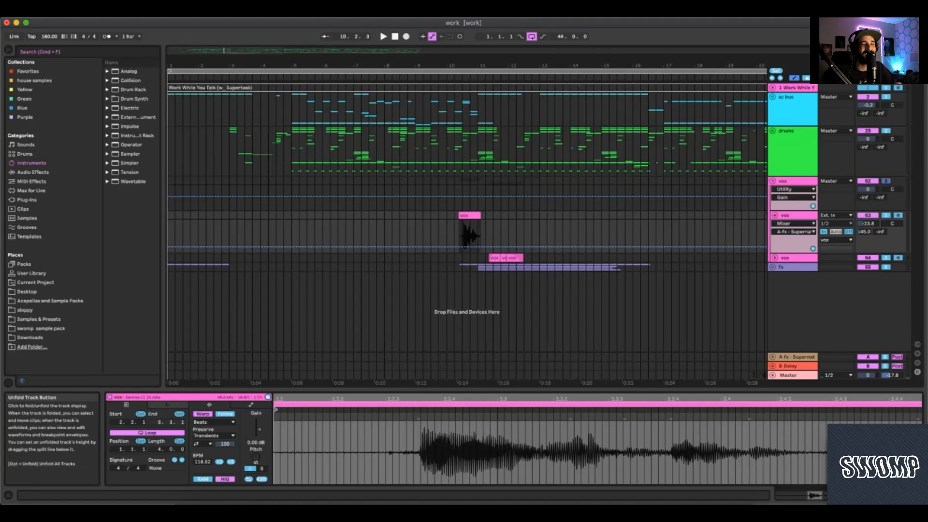
click(775, 258)
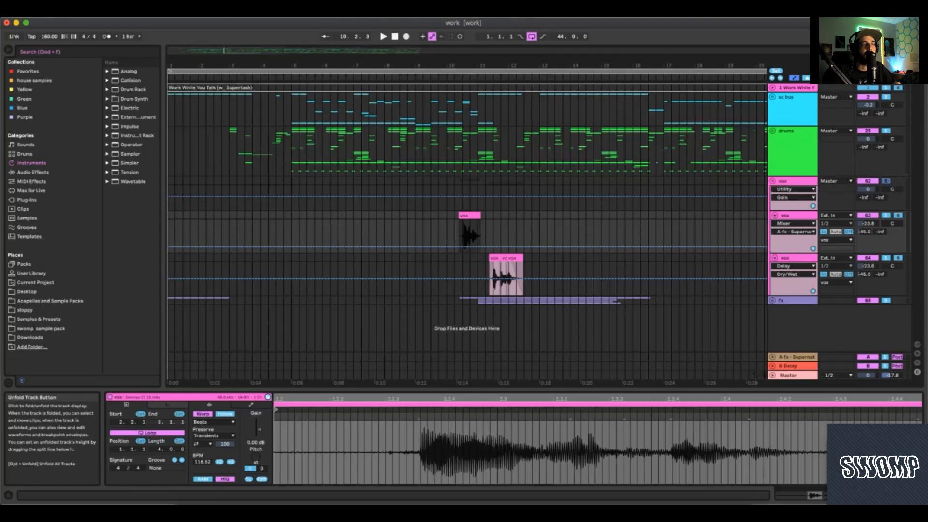
click(775, 257)
click(775, 215)
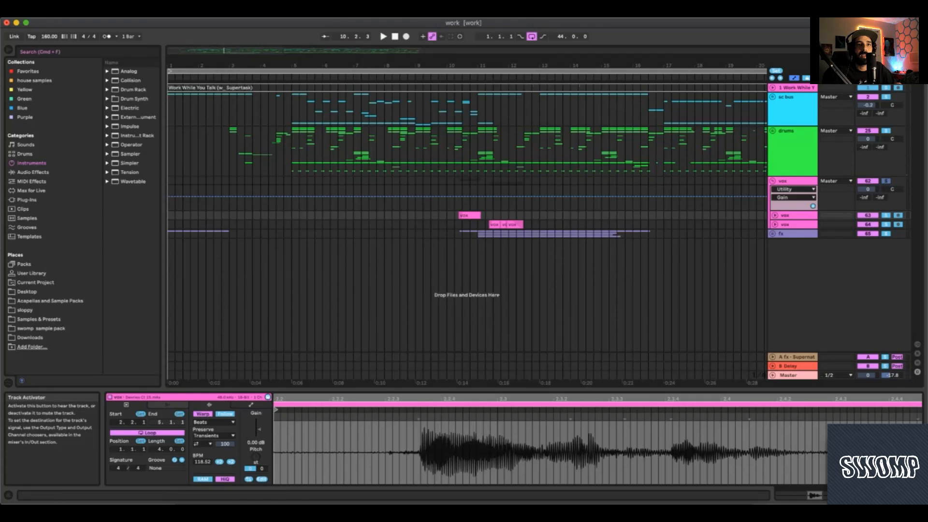
key(space)
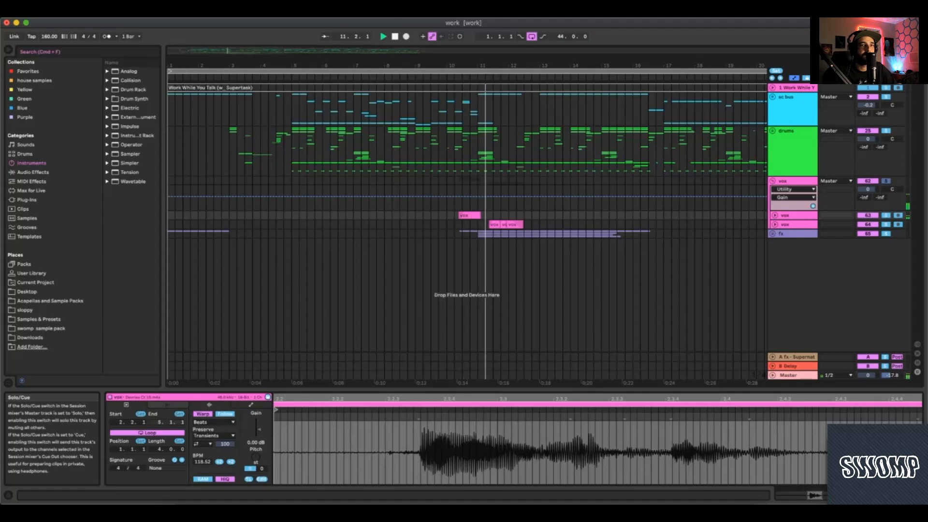
key(space)
Show the device chains of both vox tracks to examine their EQ Eight and Delay settings.
click(792, 215)
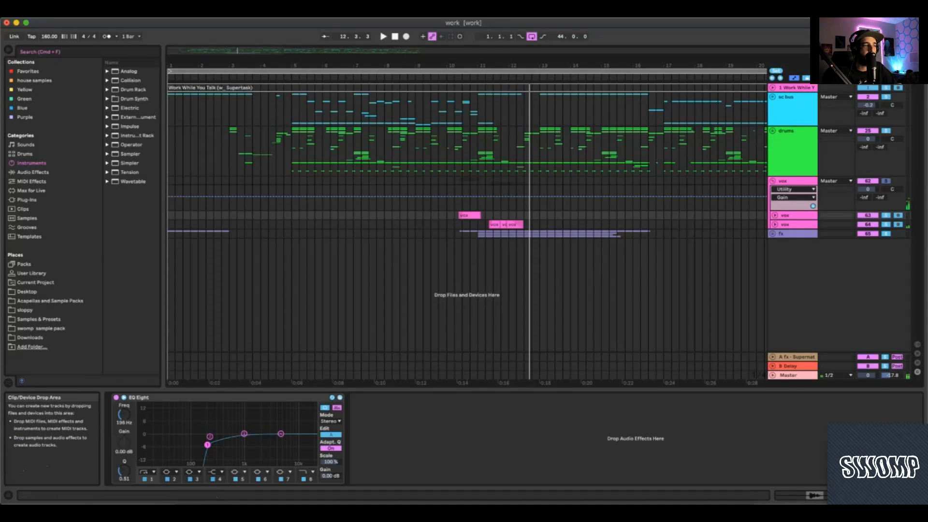
click(793, 215)
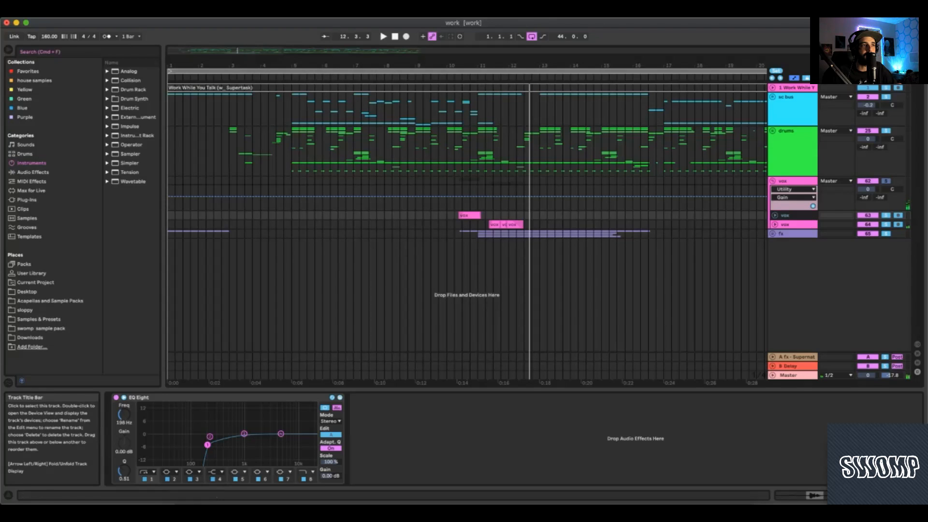
click(792, 224)
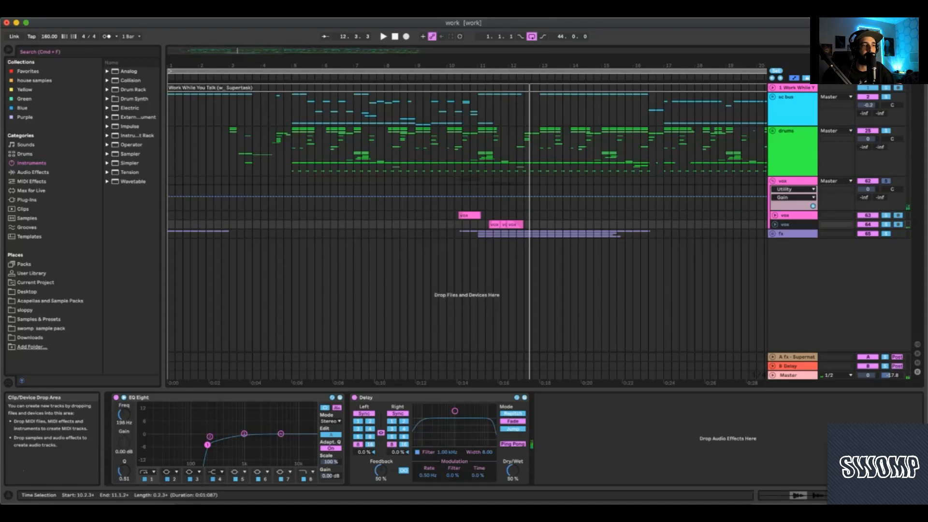
click(435, 398)
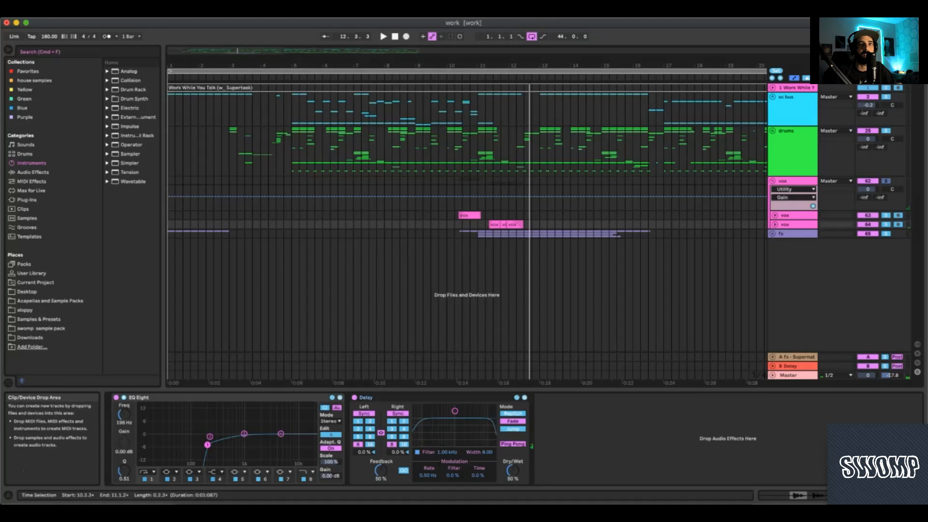
Unfold both vox tracks to compare their send and delay automation, and continue playback with the vox group soloed.
click(775, 224)
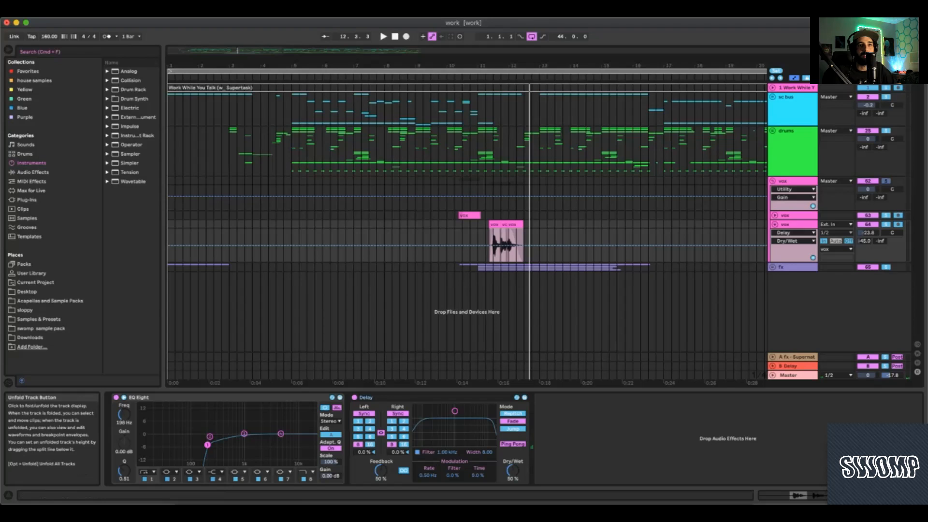
click(775, 215)
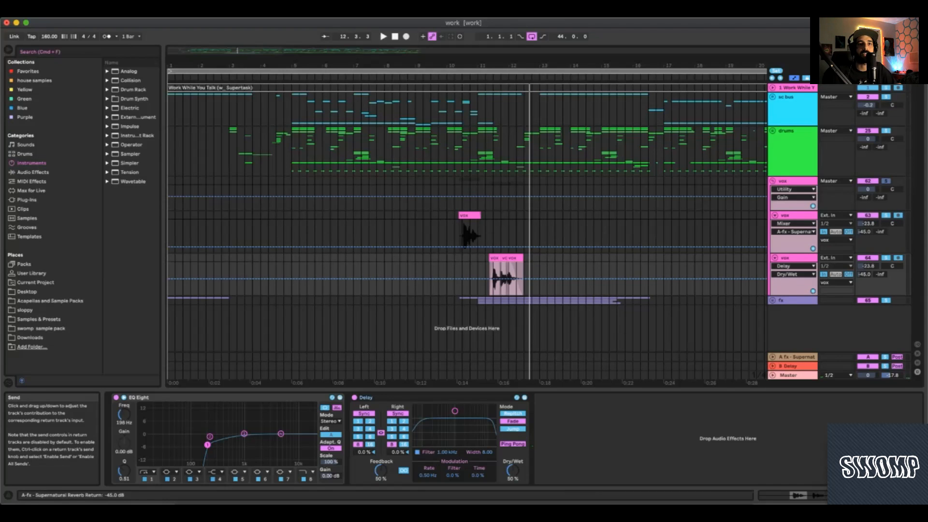
key(space)
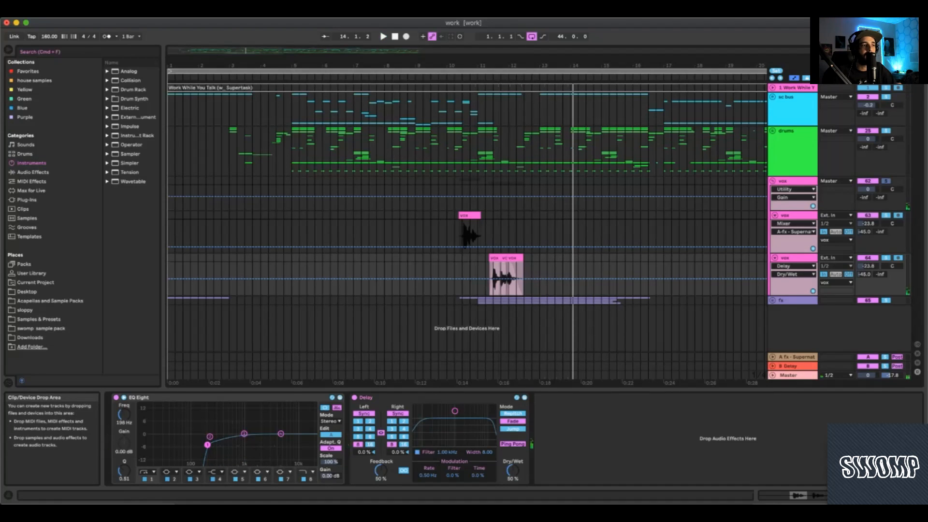
Unfold the fx group and play its sweep tracks soloed.
click(773, 300)
scroll(774, 300, down, 3)
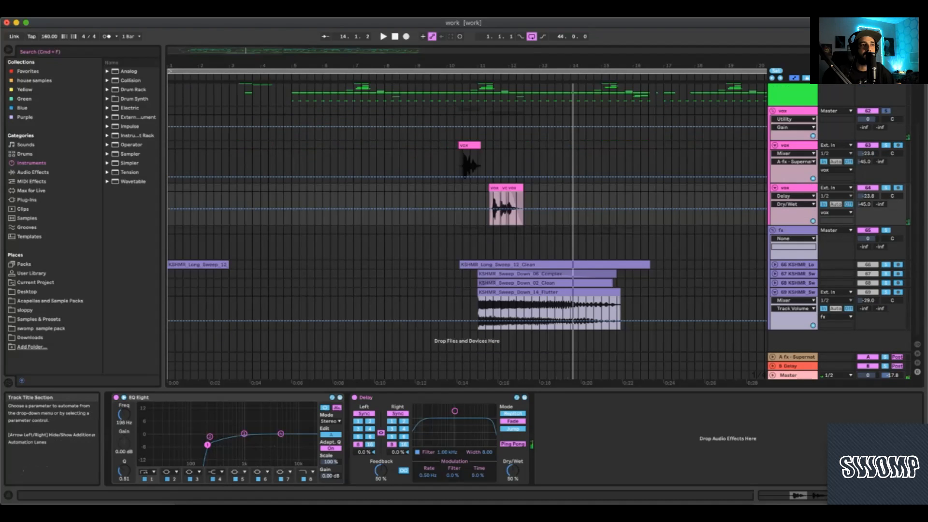
key(space)
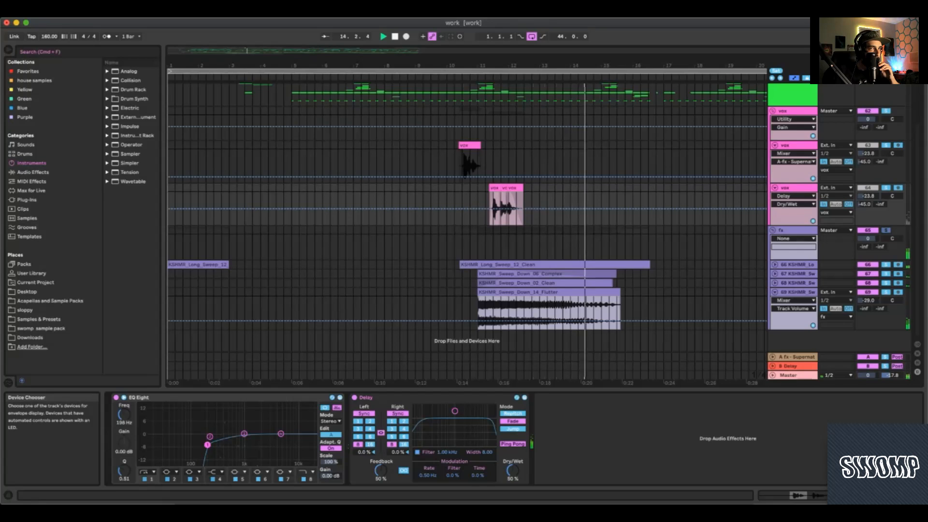
key(space)
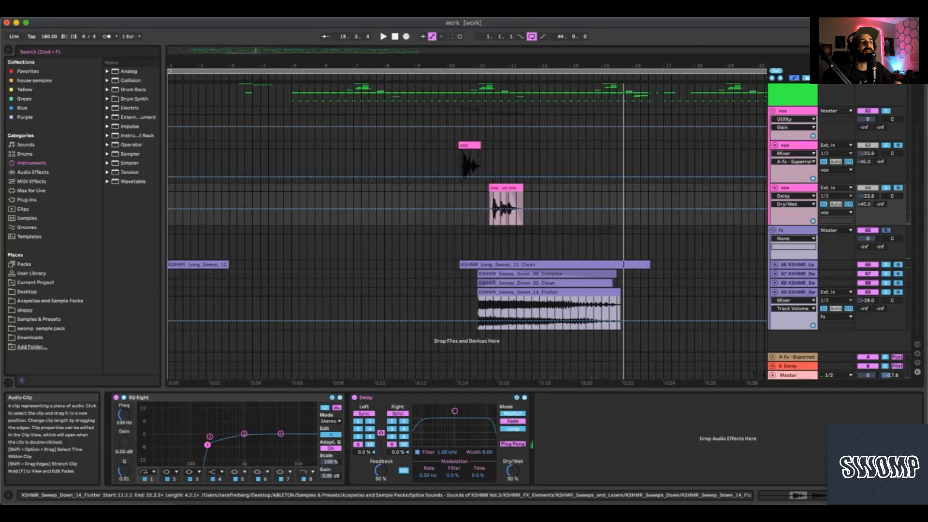
Show the devices of the KSHMR_Sweep_Down_14_Flutter track, unfold track 68, and play the Flutter sweep soloed from 11.1.1.
click(537, 292)
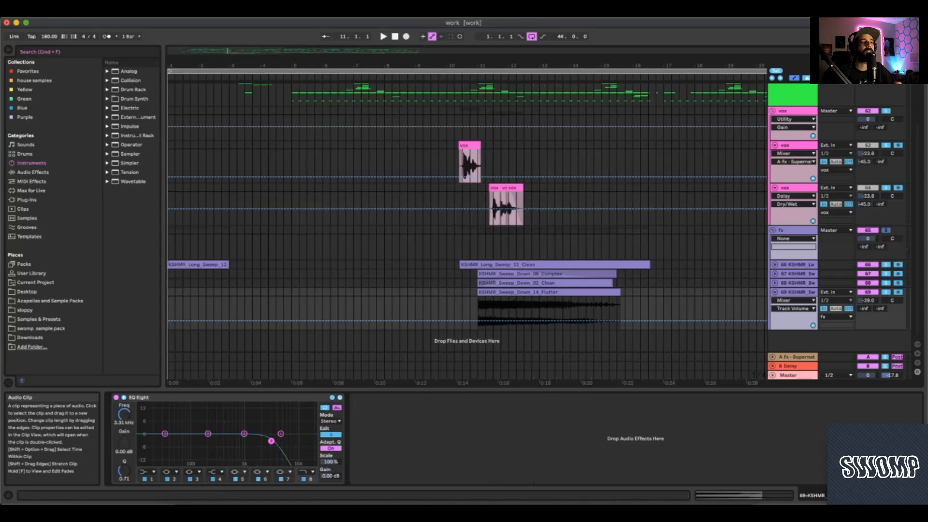
click(774, 283)
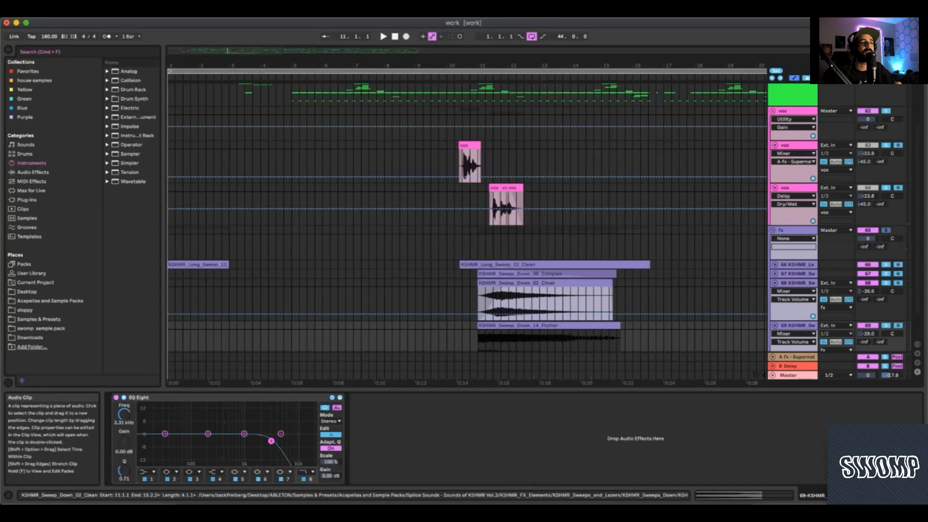
click(608, 284)
click(886, 282)
key(space)
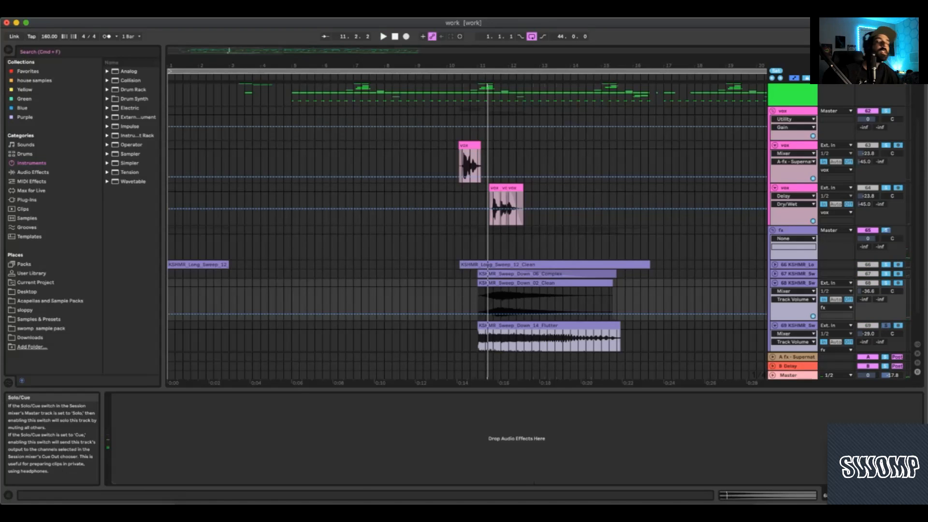
key(space)
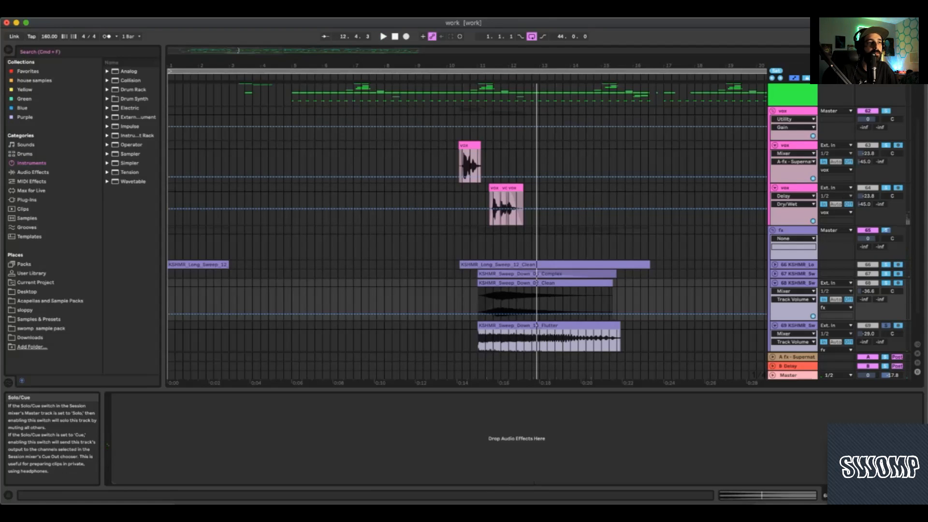
Play the KSHMR_Sweep_Down_02_Clean track soloed from 11.1.1, and fold it.
key(space)
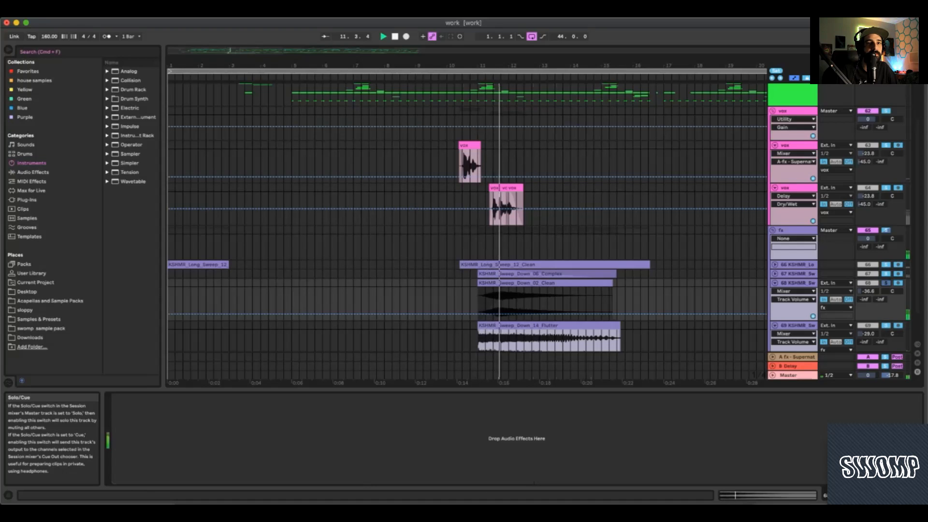
key(space)
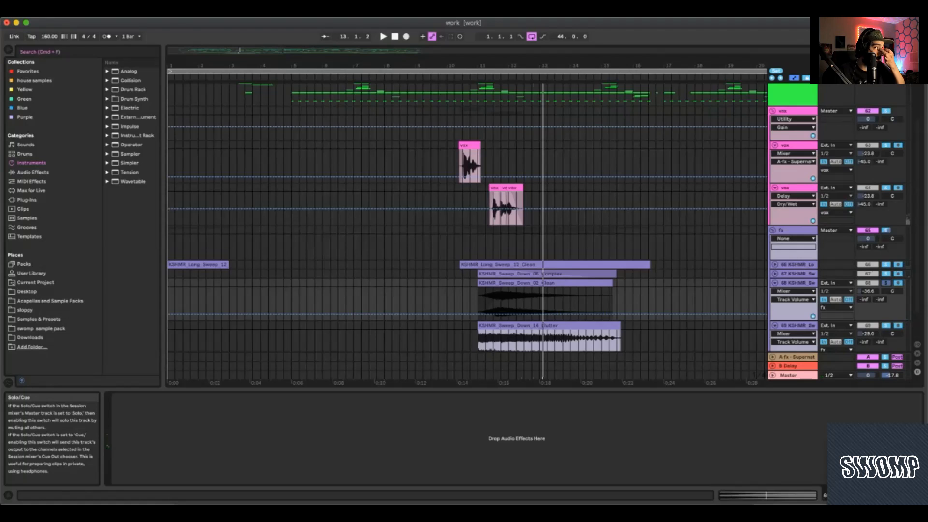
click(775, 283)
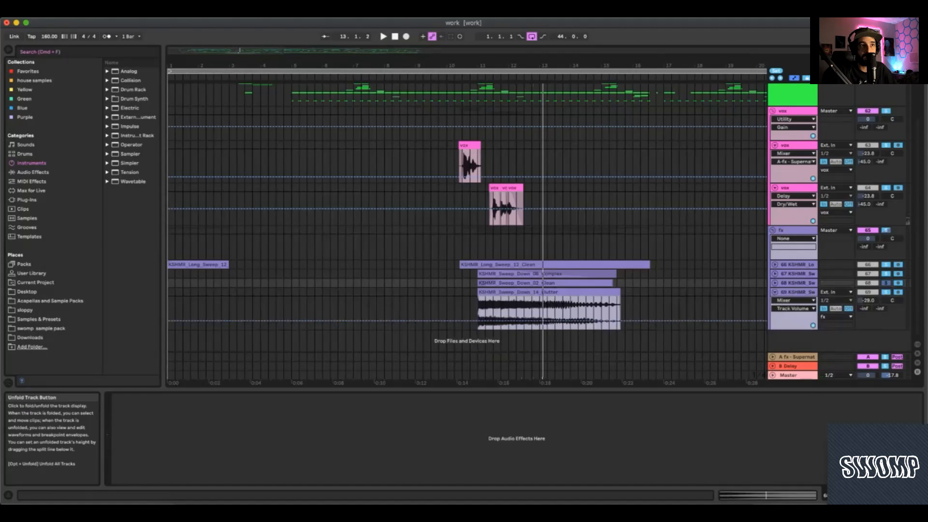
Unfold track 67 with the KSHMR_Sweep_Down_06_Complex clip and play it soloed.
click(775, 274)
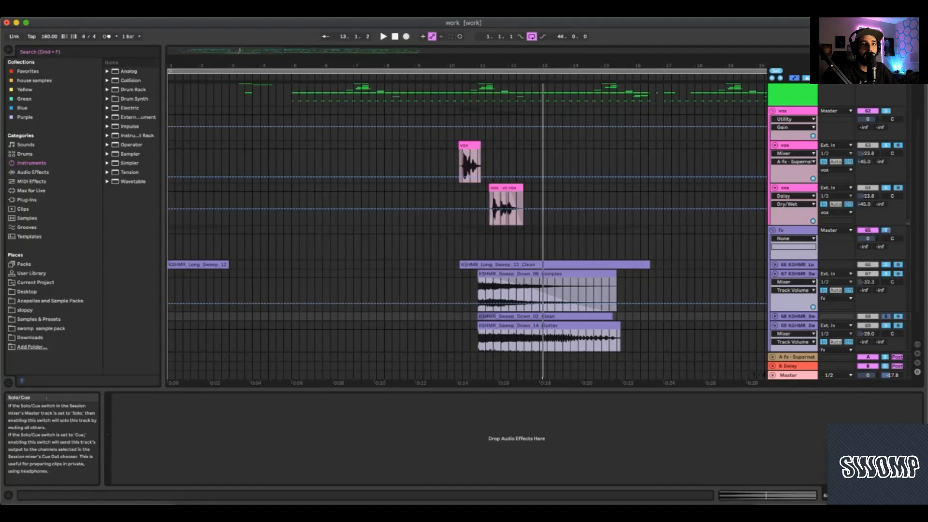
click(886, 273)
key(space)
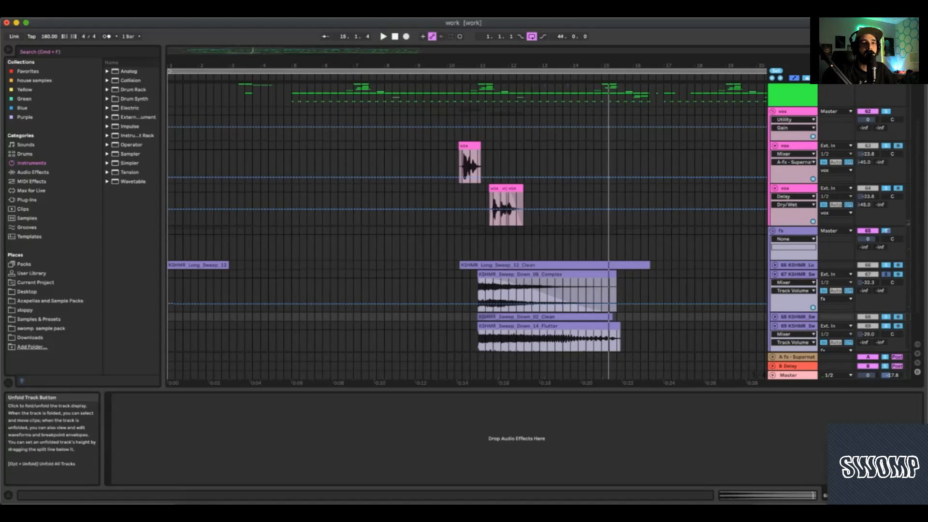
Unfold track 66 with the long sweep clips and play it soloed, resuming from 14.3.1.
click(775, 265)
key(space)
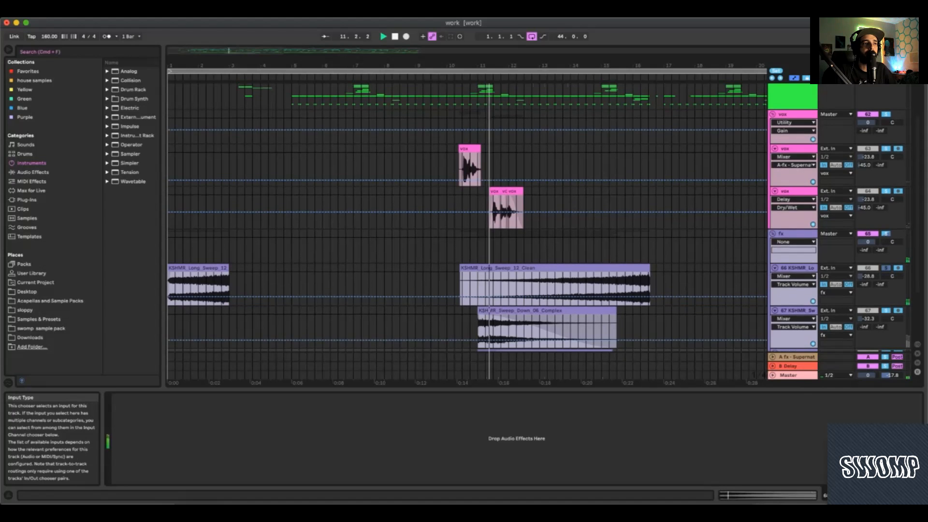
click(586, 250)
key(space)
key(space)
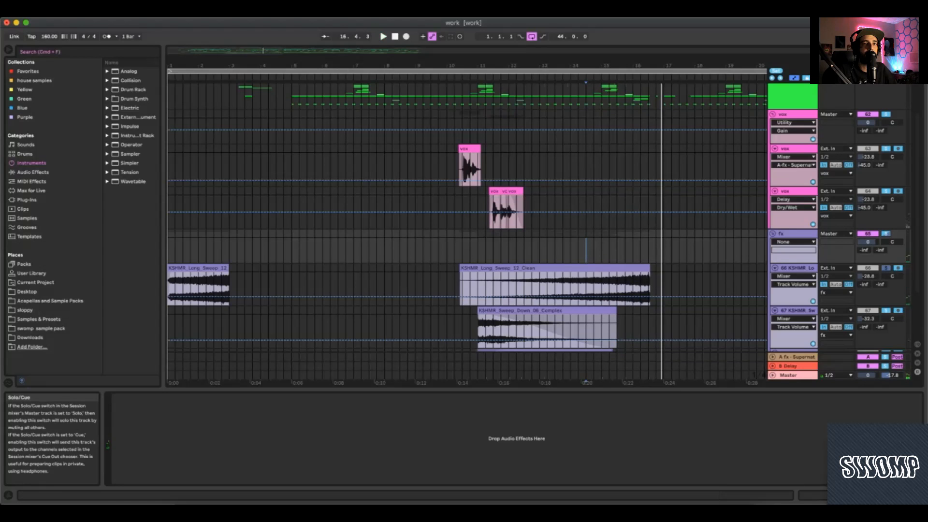
Solo the drums group and play it from 11.1.1.
scroll(466, 218, up, 4)
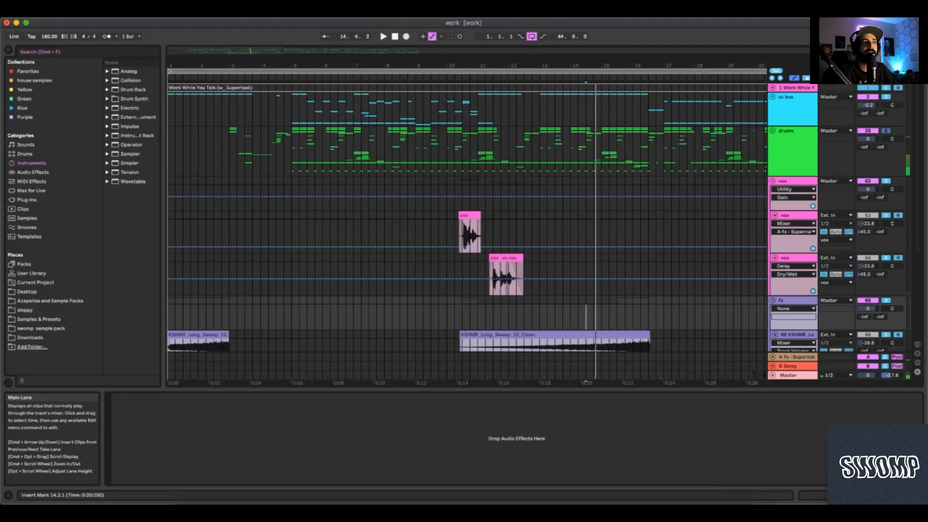
click(477, 150)
key(space)
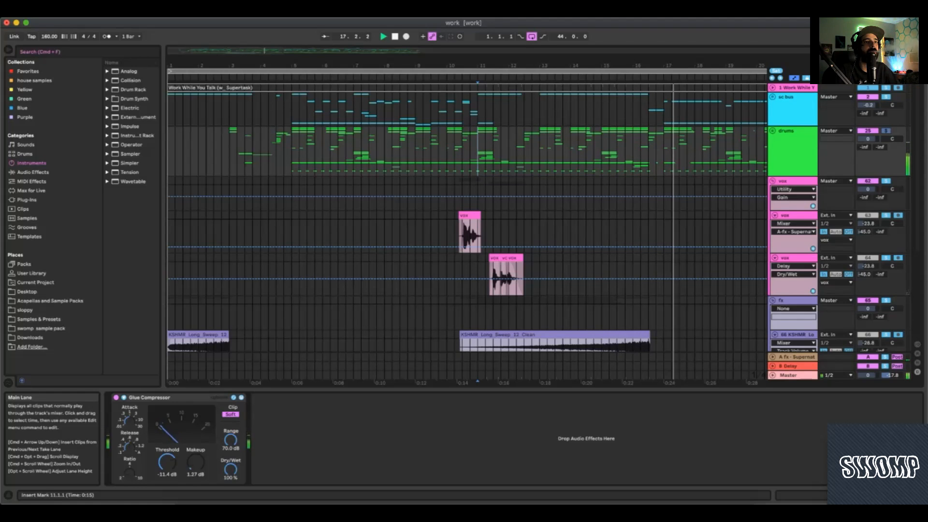
key(space)
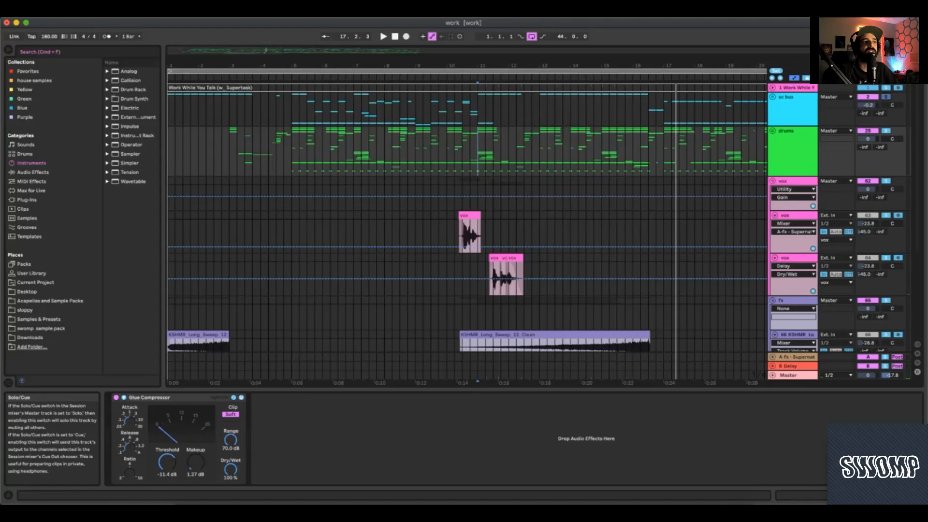
Unfold the sc bus group, look over its bass tracks and play the group soloed from 11.1.1.
click(773, 97)
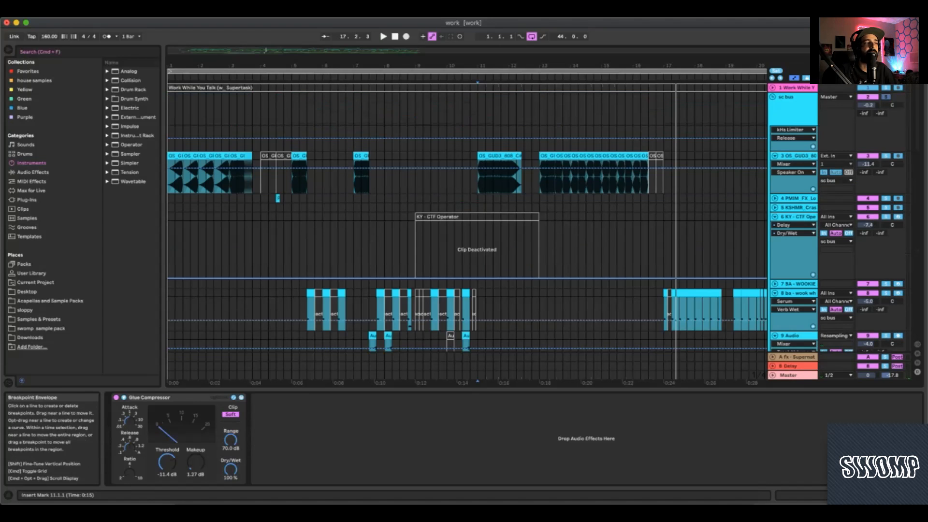
scroll(467, 218, down, 10)
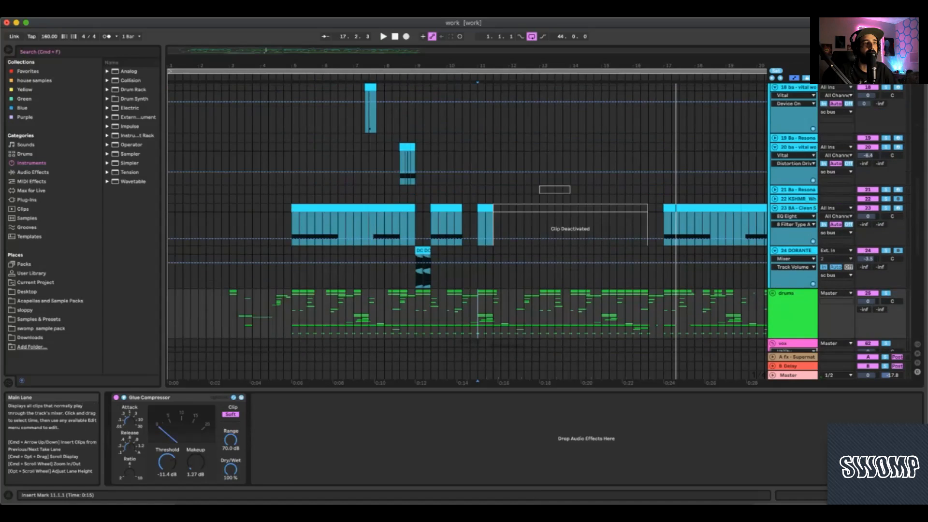
scroll(466, 217, up, 8)
key(space)
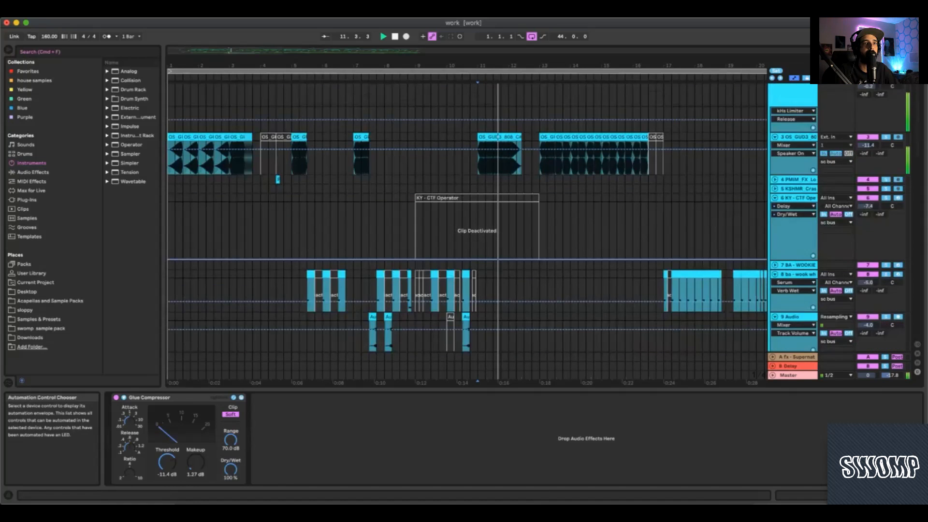
scroll(793, 118, up, 1)
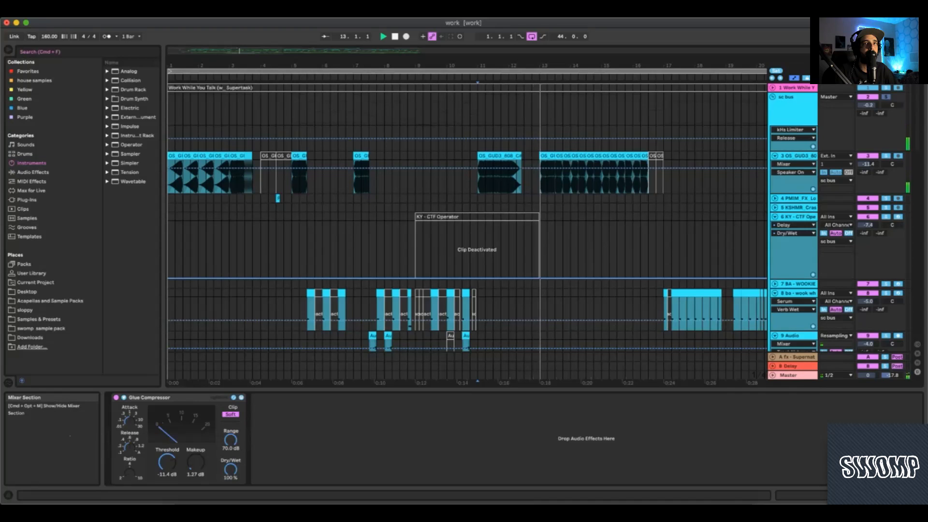
Show the effects chain of the OS_GUD3_808 track during playback, select its EQ Eight, and replay from 11.1.1.
click(797, 155)
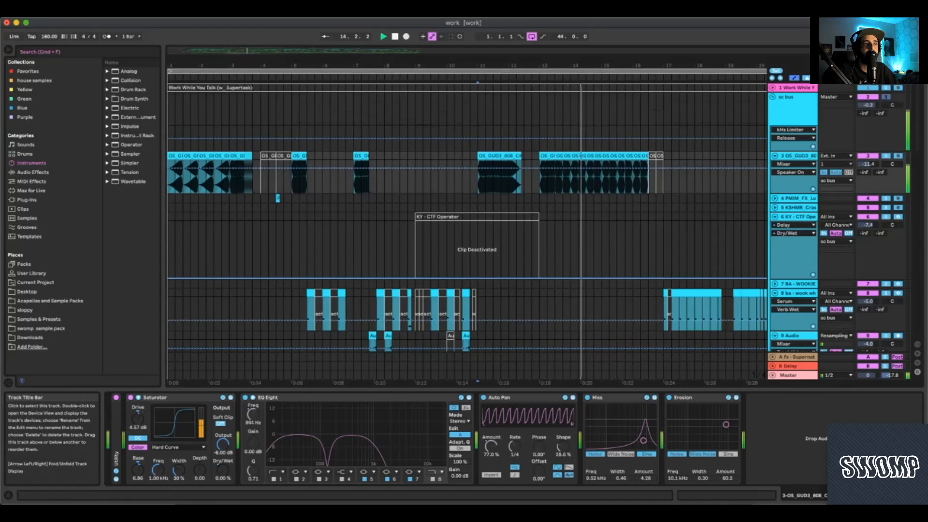
drag(252, 414, 253, 396)
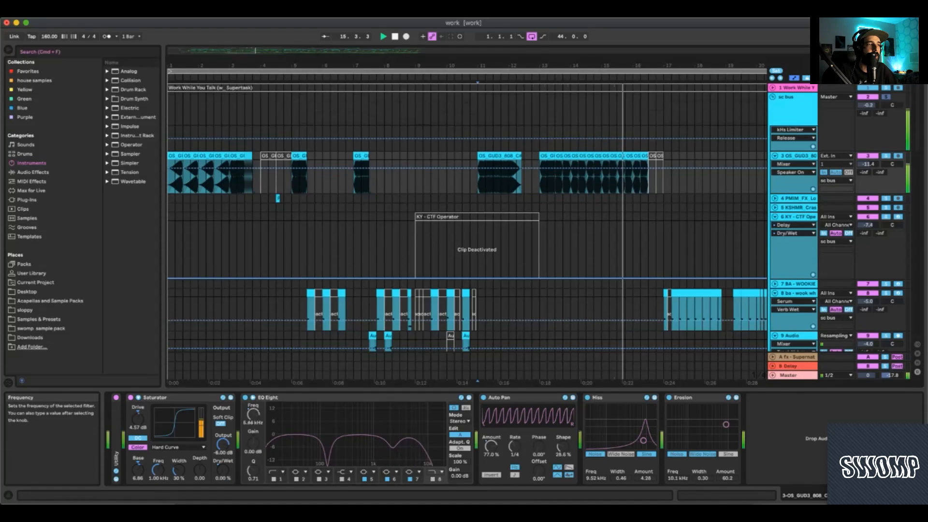
click(245, 397)
key(space)
key(space)
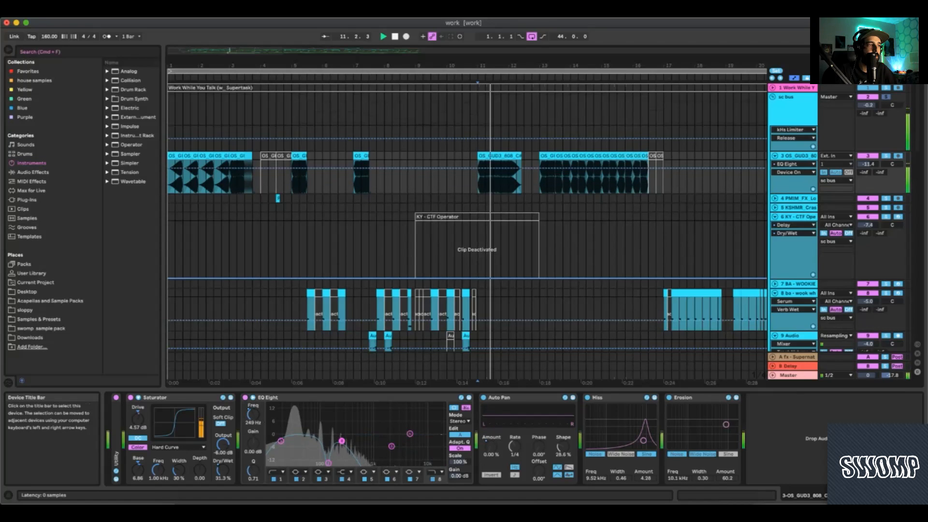
Examine the Auto Pan and Erosion devices during playback, stop, and show the Auto Pan's Amount automation on the OS_GUD3_808 track.
click(483, 397)
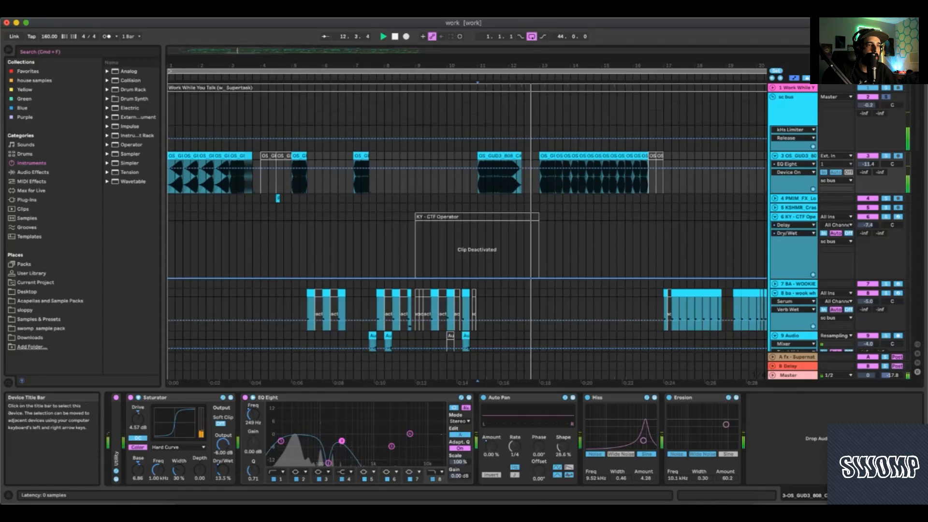
click(669, 398)
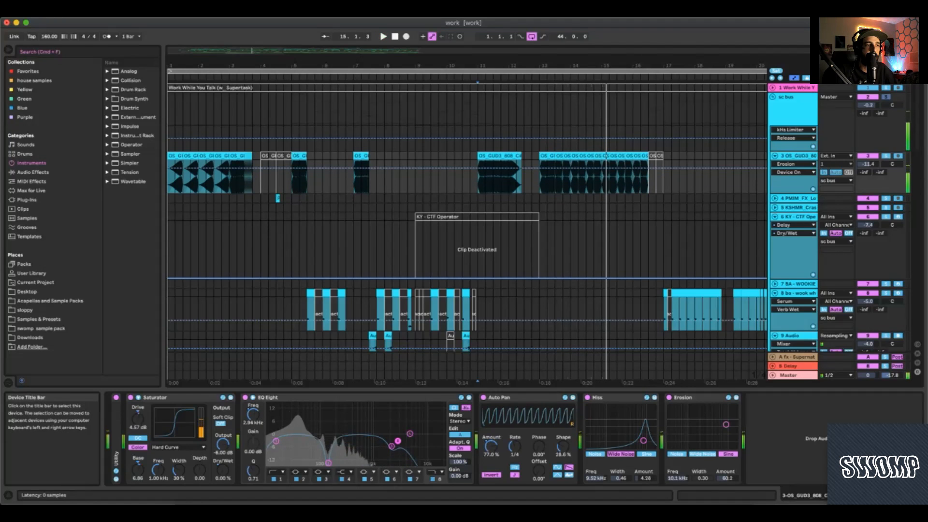
key(space)
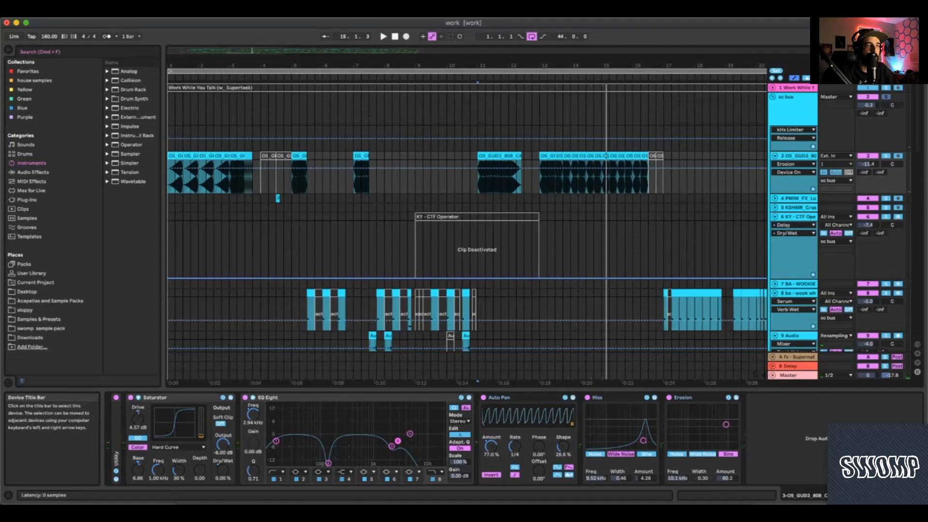
click(491, 445)
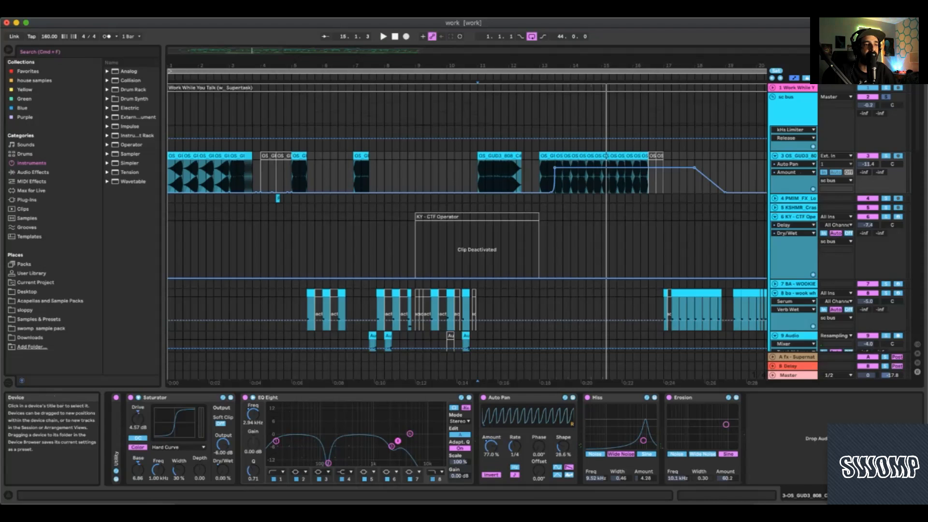
Toggle the Auto Pan's phase switch back and forth between Normal and Invert.
click(491, 475)
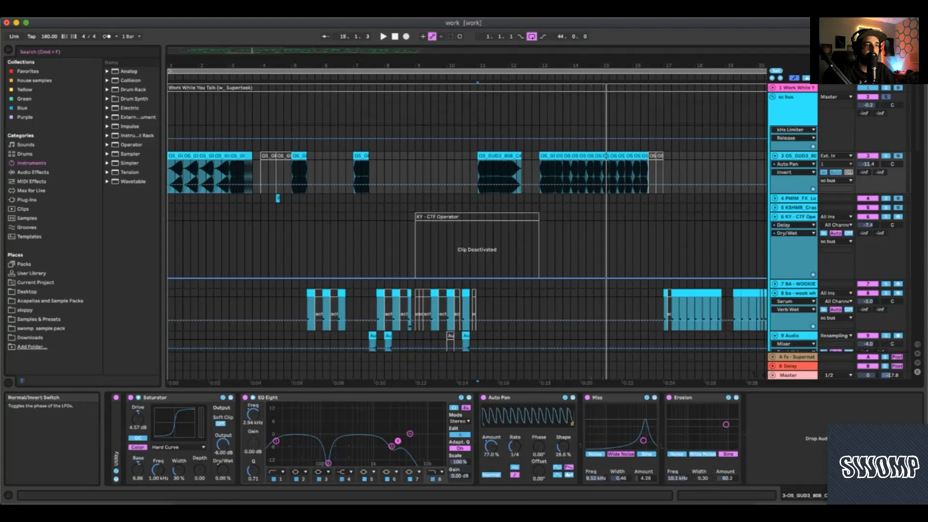
click(491, 475)
click(491, 475)
click(491, 475)
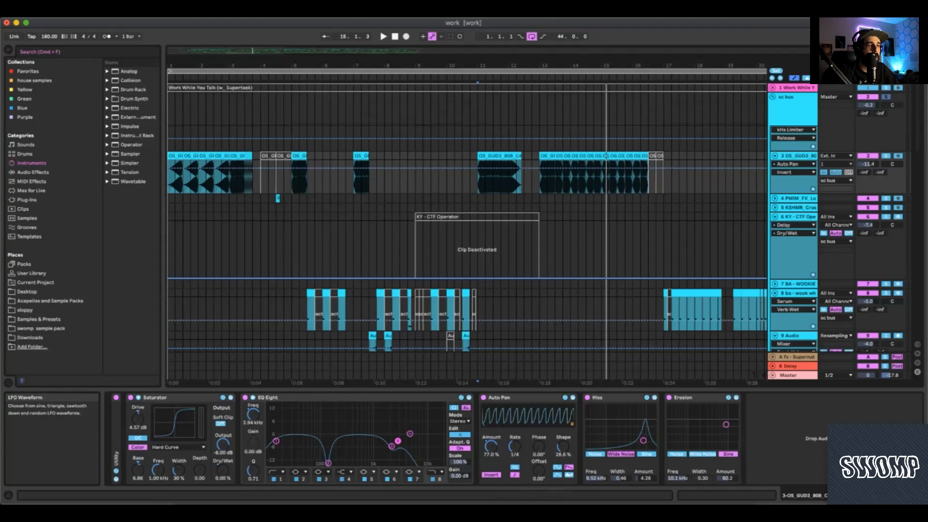
Collapse the Auto Pan and Erosion devices and replay the soloed sc bus group from 11.1.1 through bar 17.
double_click(522, 397)
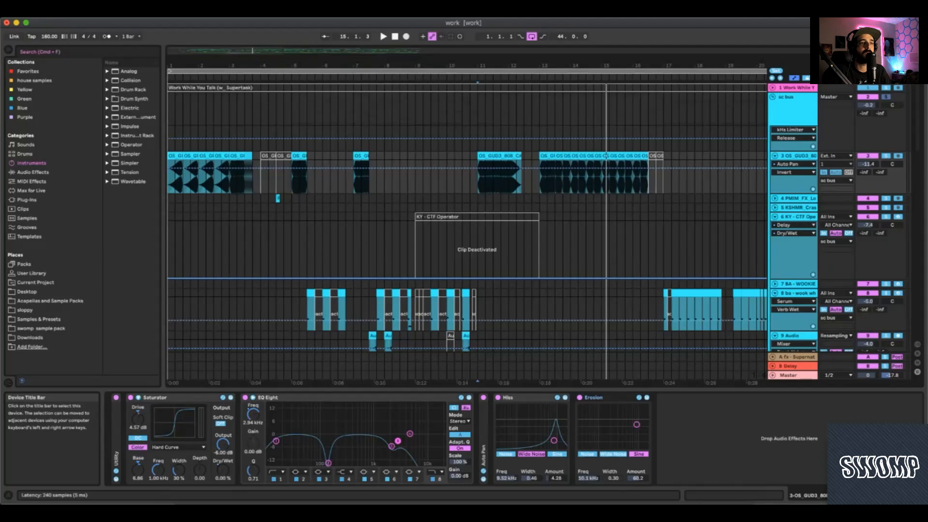
double_click(599, 397)
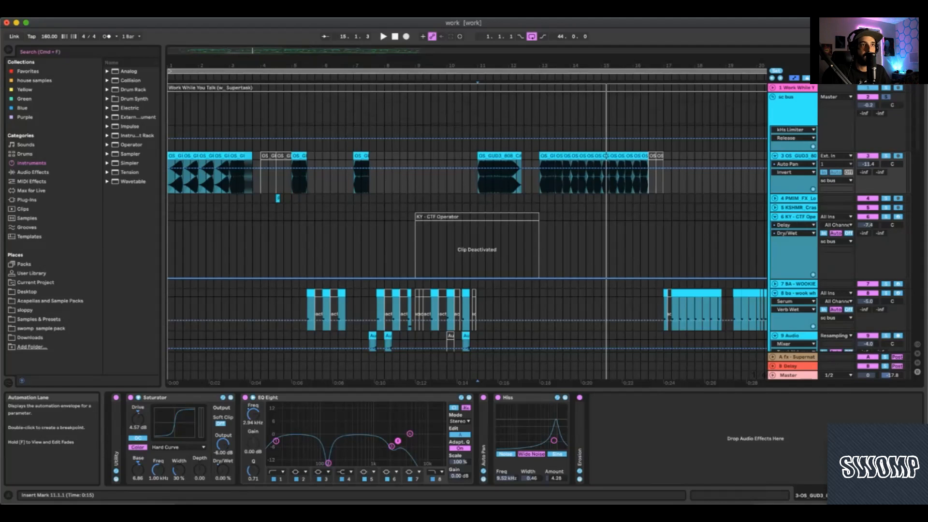
scroll(616, 176, down, 2)
scroll(616, 217, up, 2)
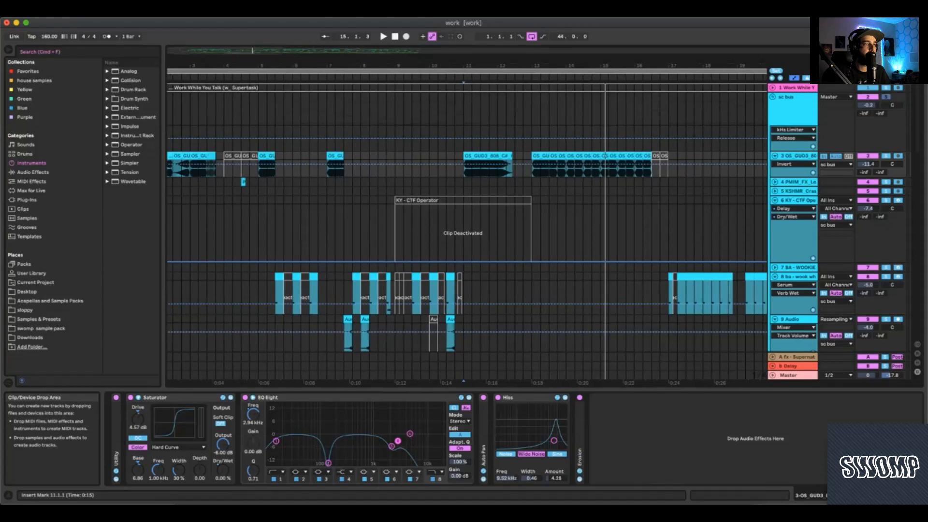
scroll(616, 217, down, 3)
key(space)
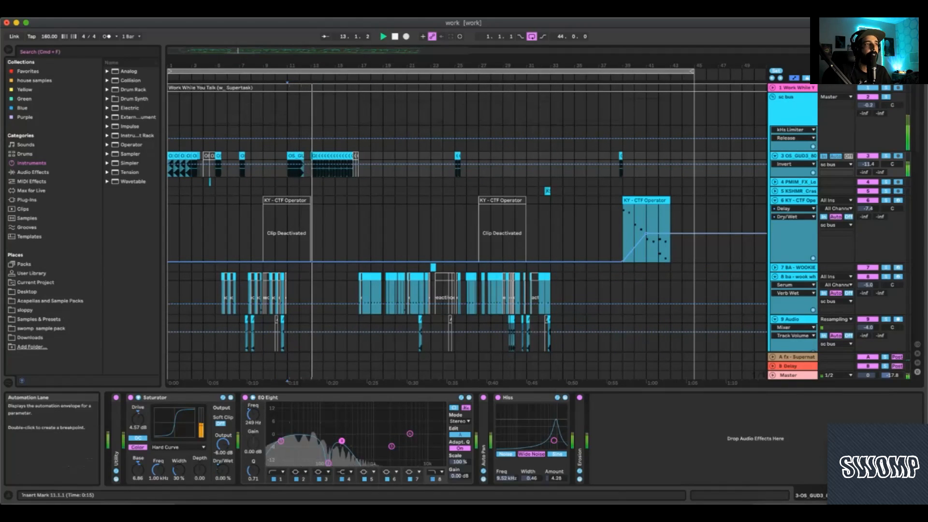
drag(377, 65, 544, 91)
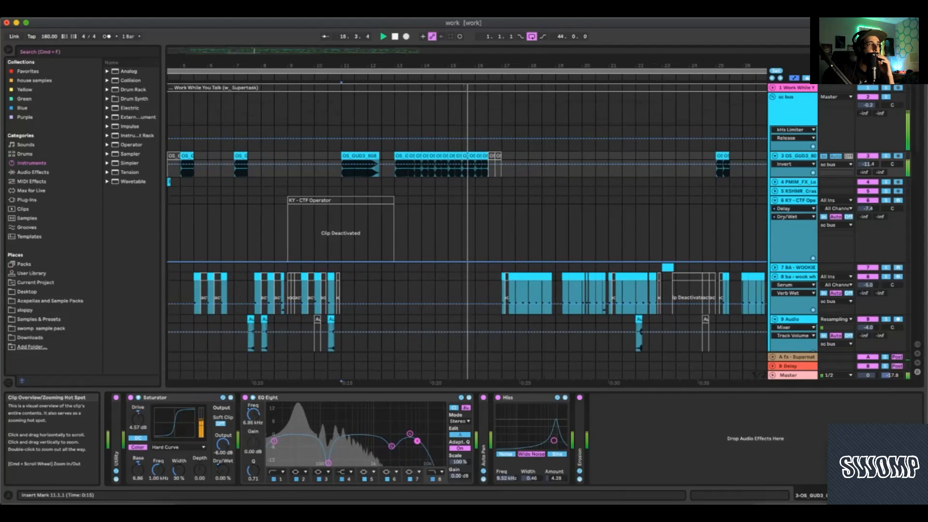
scroll(466, 232, down, 1)
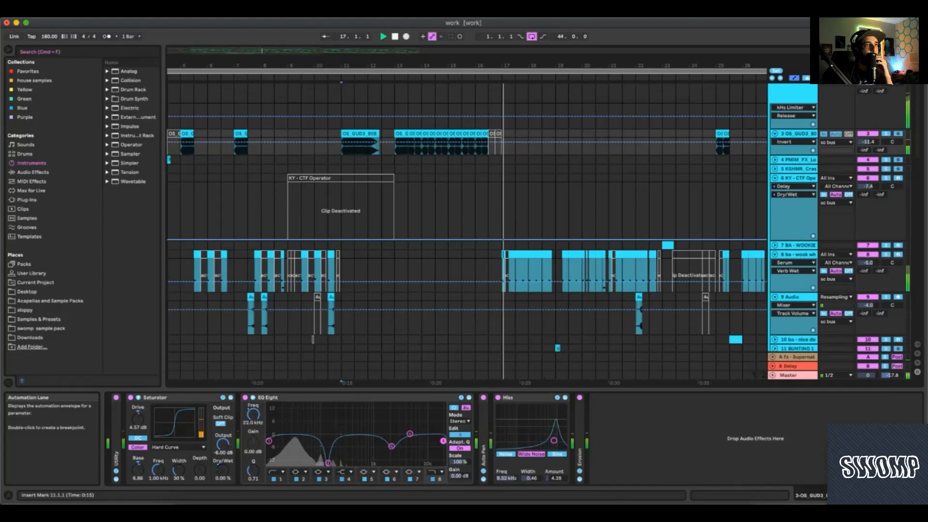
scroll(467, 232, up, 1)
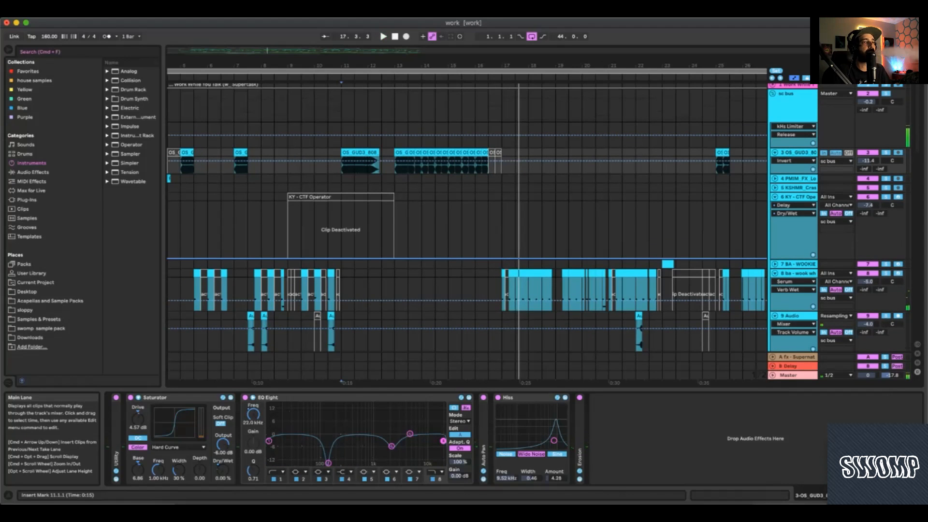
Solo and unfold the Scratch Baby track and zoom in on its clip at 16.3.1.
click(491, 227)
scroll(490, 227, down, 6)
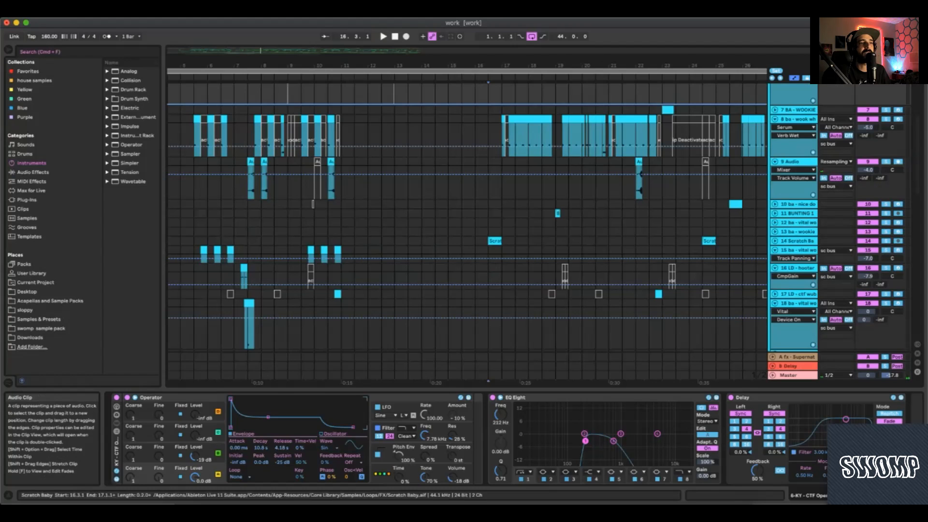
click(494, 240)
click(886, 241)
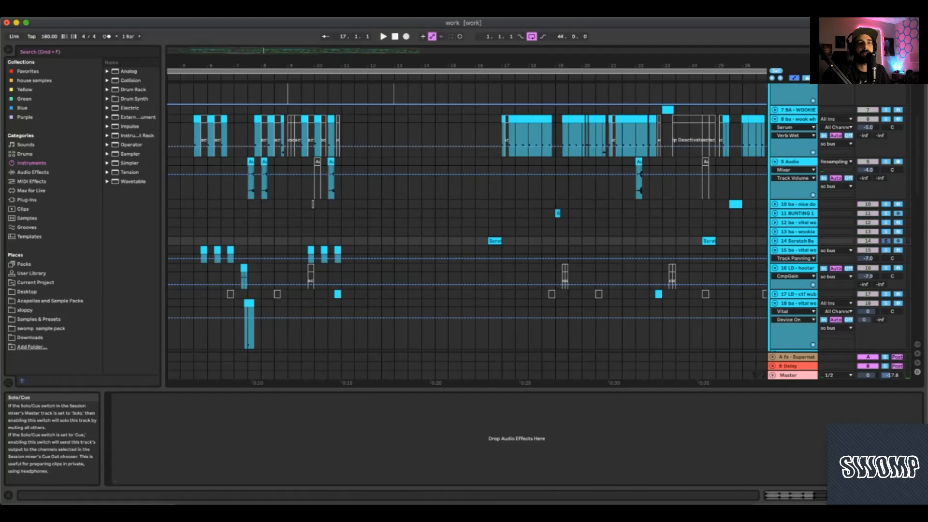
click(774, 241)
key(z)
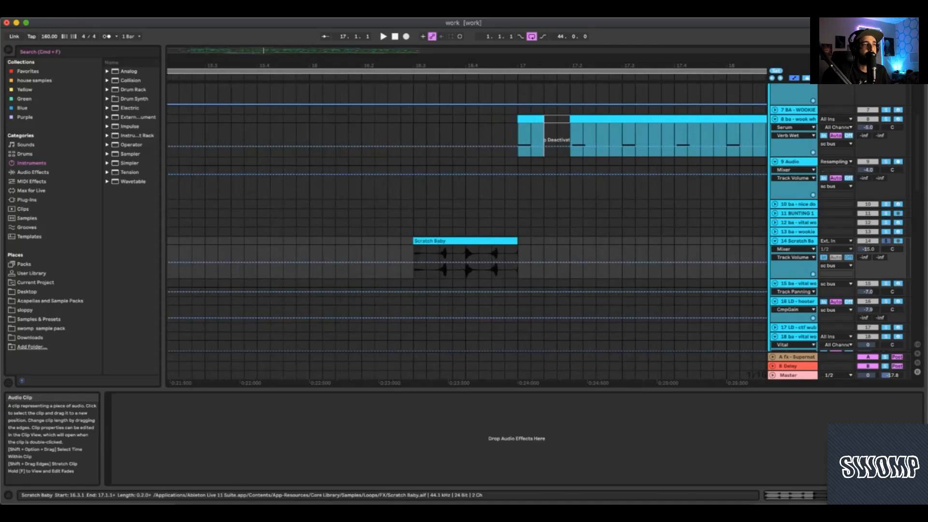
Open the sample details of the Scratch Baby clip at 16.3.1 and play it.
double_click(465, 241)
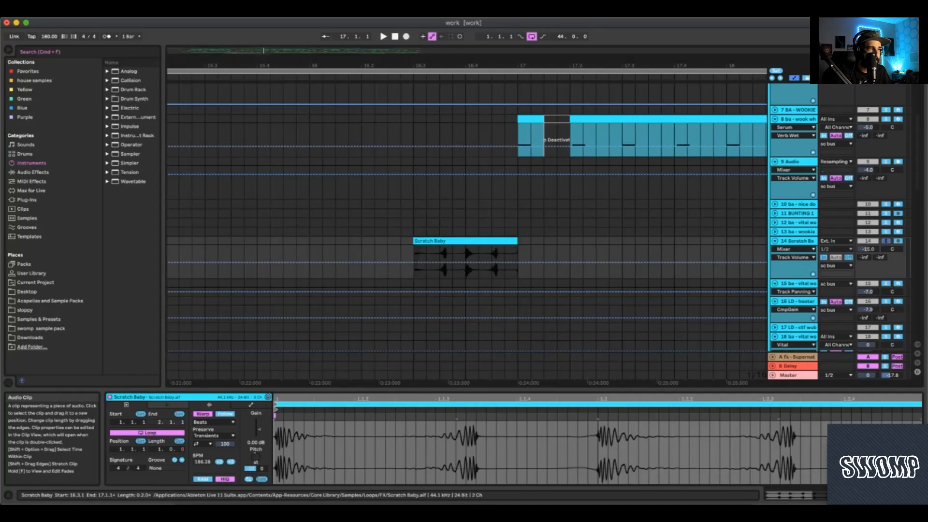
key(space)
key(space)
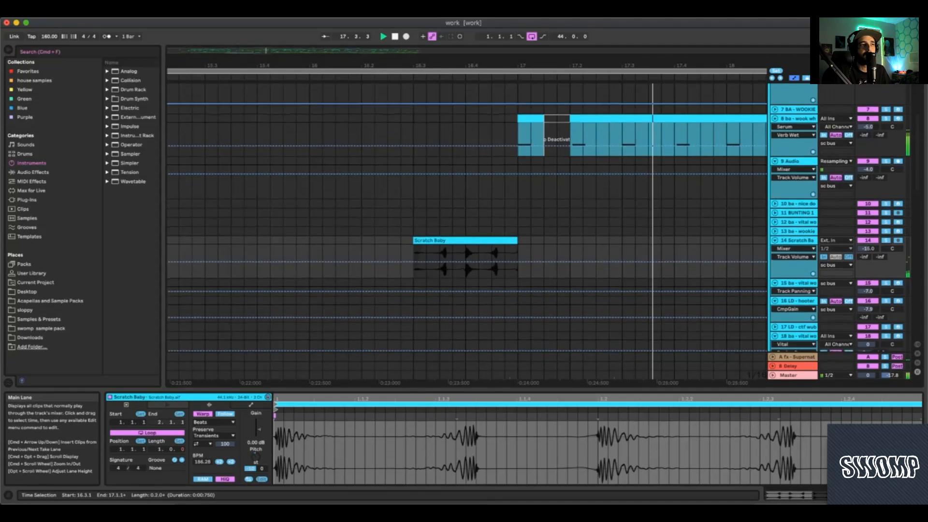
Follow the full mix's playback up to bar 25 and fold the vox and fx groups.
scroll(467, 231, down, 3)
scroll(390, 356, down, 1)
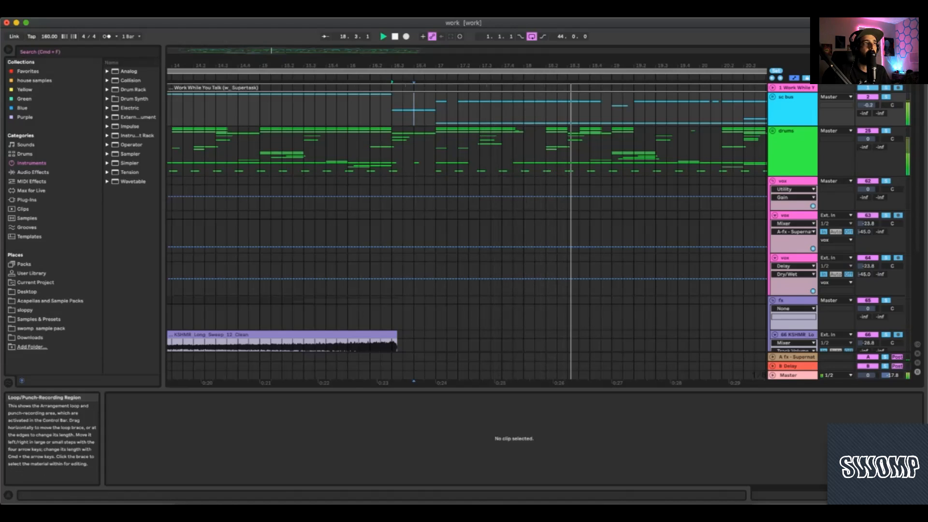
drag(265, 50, 282, 39)
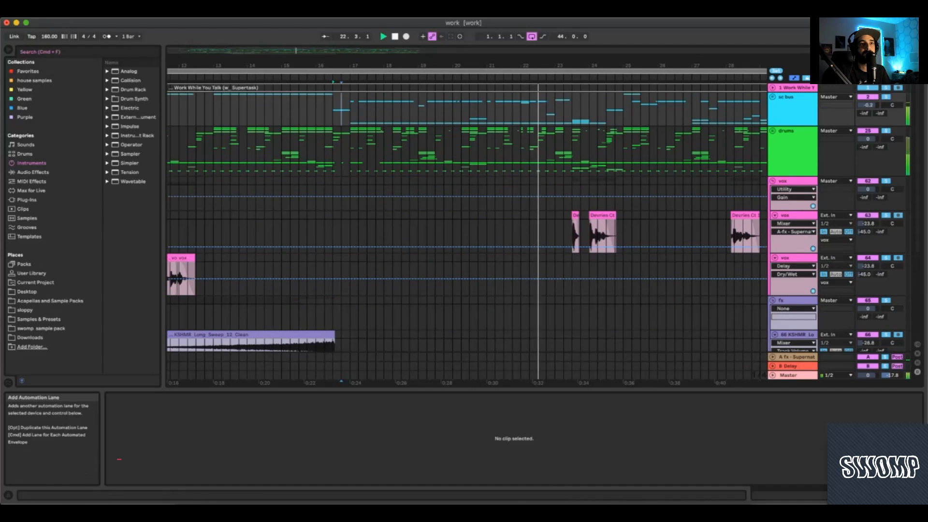
click(772, 181)
click(772, 190)
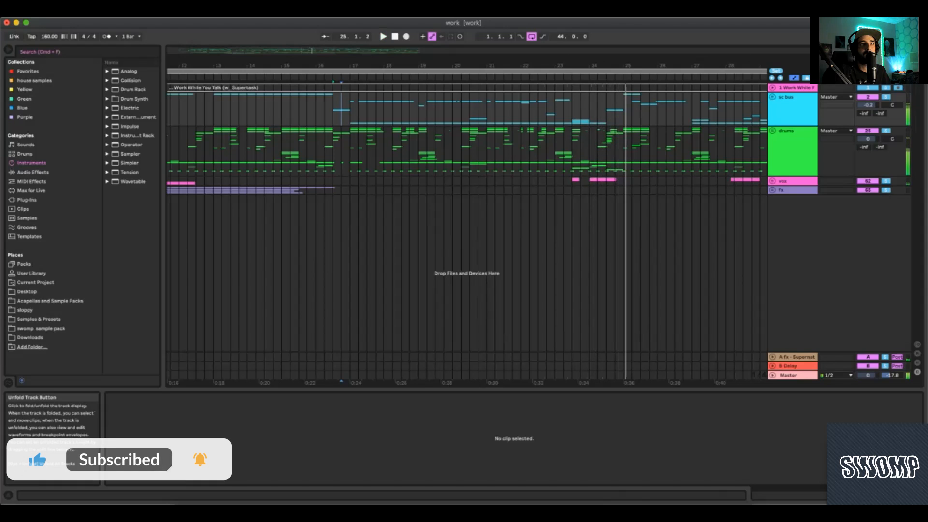
Unfold and solo the drums group, and play it from 17.1.1 while looking over its tracks.
click(772, 130)
scroll(343, 251, down, 1)
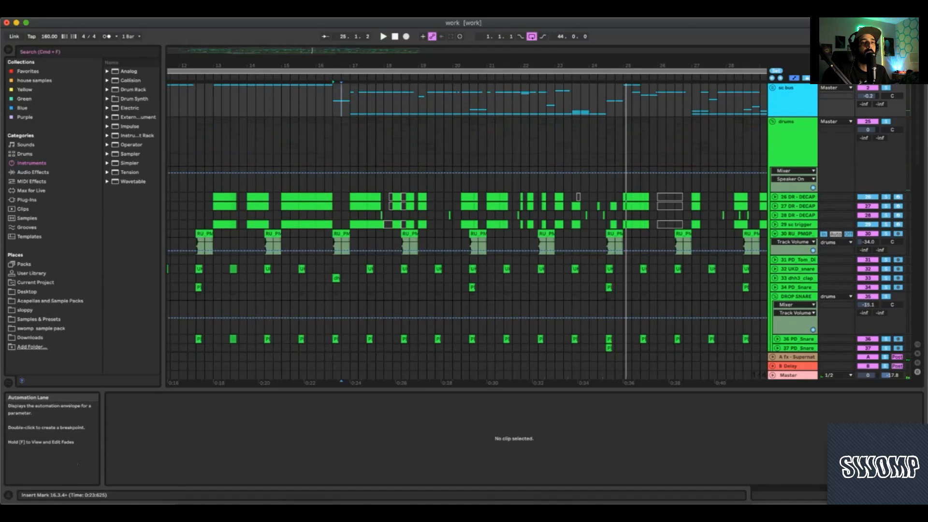
click(350, 151)
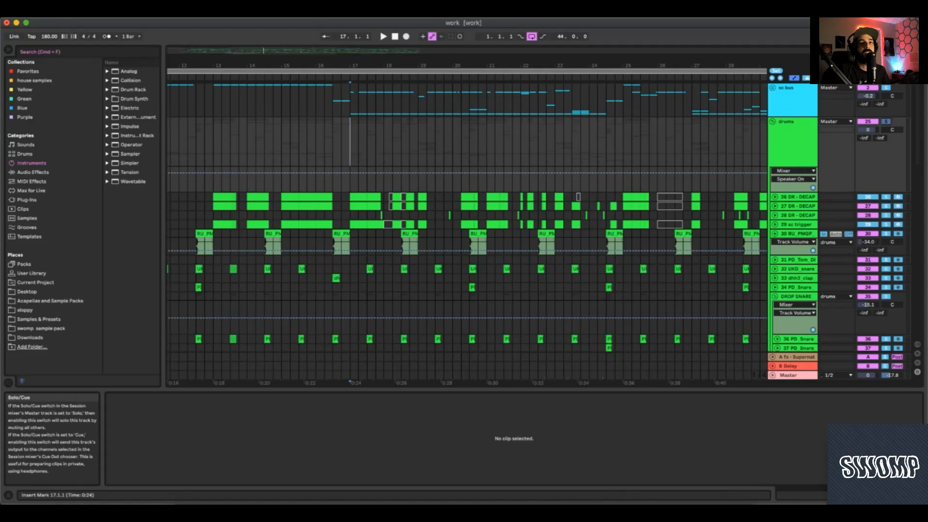
key(space)
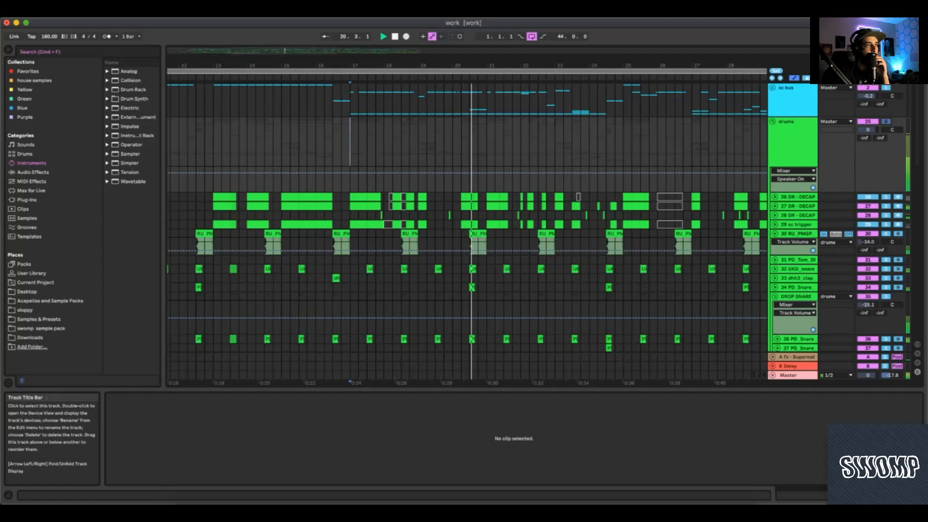
scroll(792, 232, down, 15)
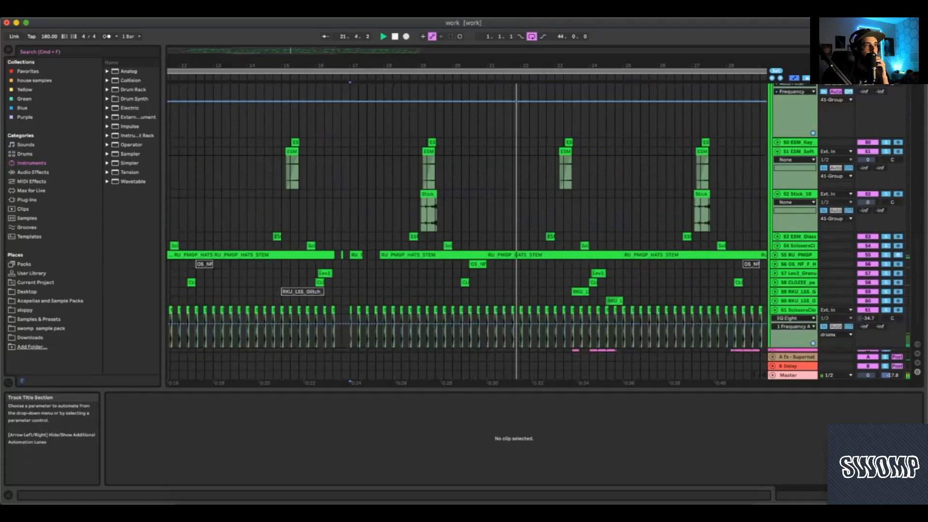
scroll(468, 232, up, 3)
scroll(468, 232, up, 10)
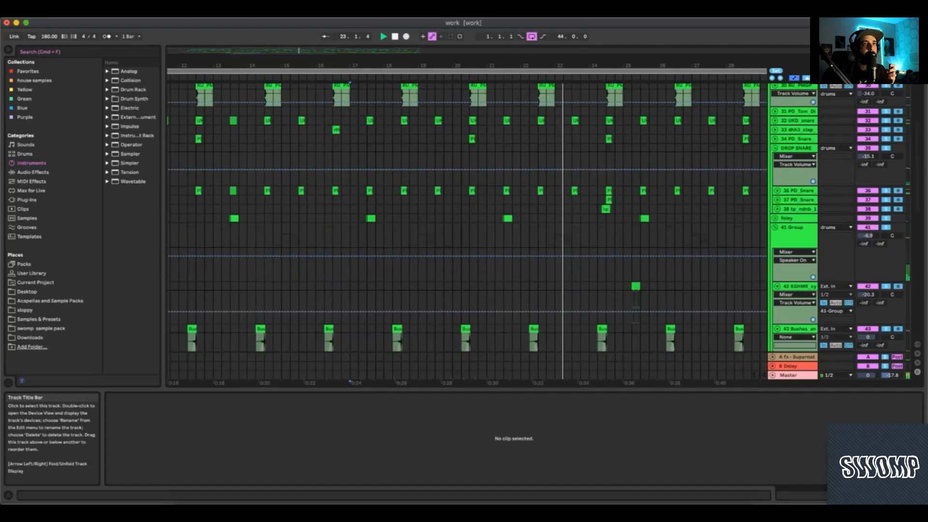
scroll(468, 232, up, 8)
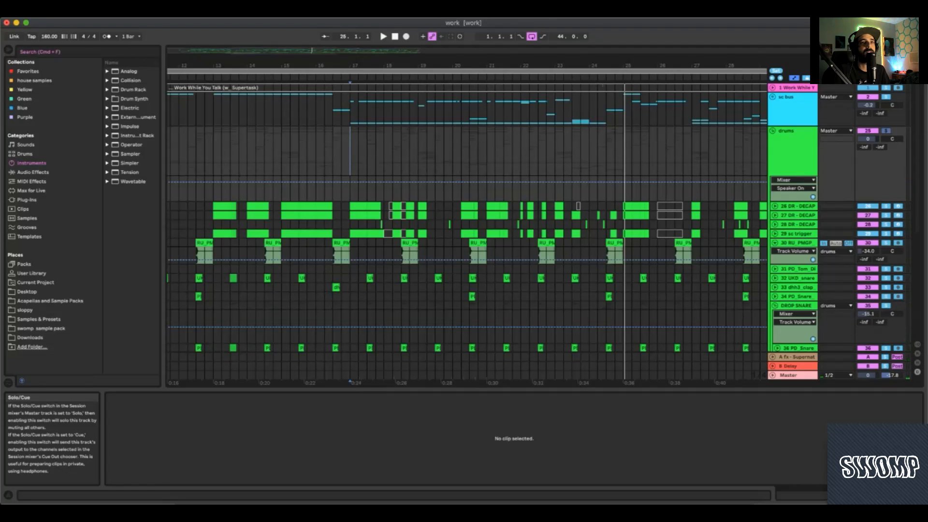
Play the sc bus group soloed from 17.1.1 and unfold it to look over its bass tracks.
key(space)
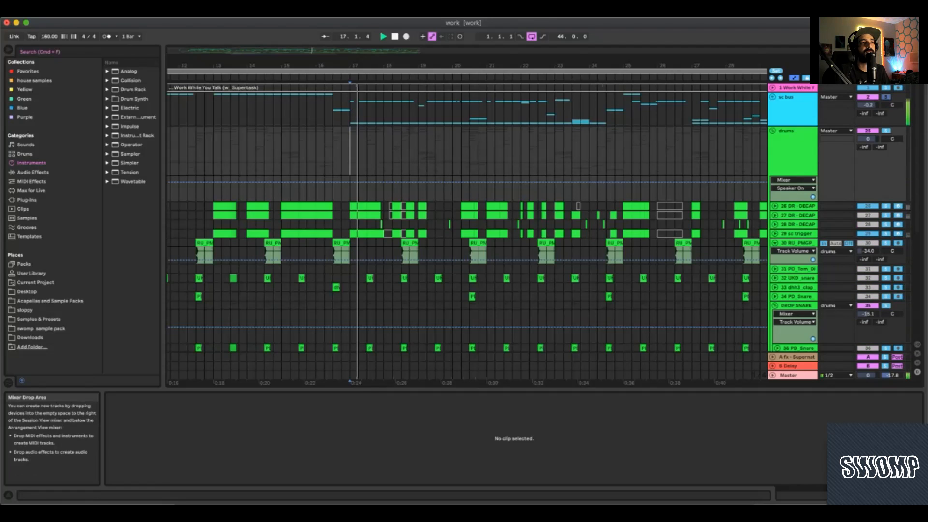
click(772, 97)
scroll(468, 232, down, 3)
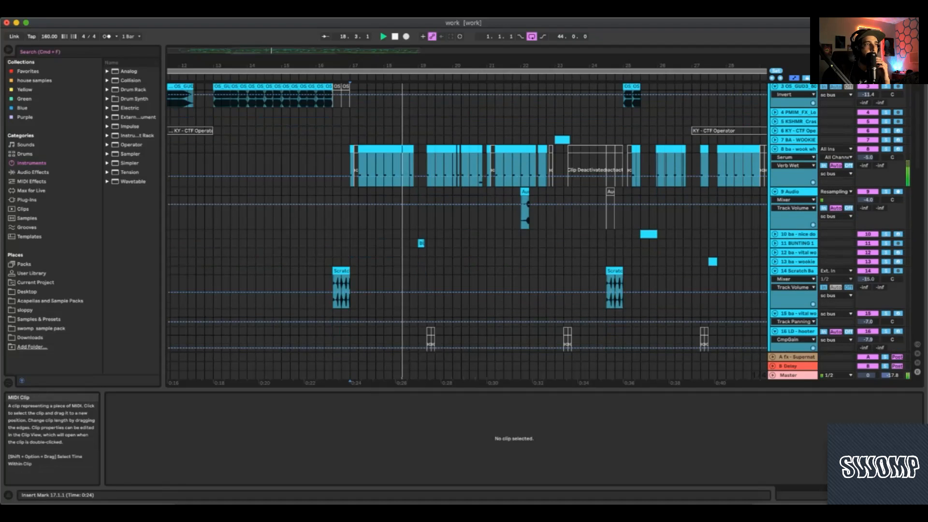
drag(310, 51, 279, 55)
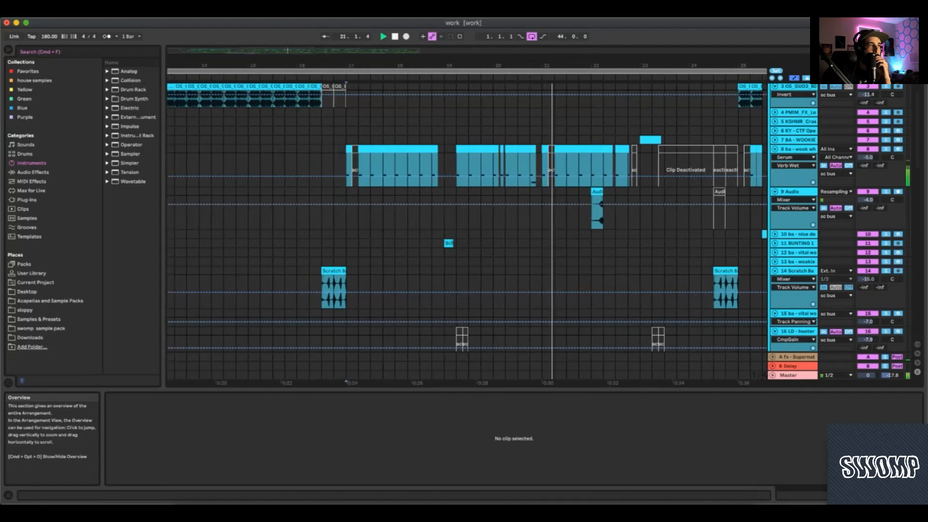
scroll(467, 232, down, 3)
scroll(468, 232, up, 3)
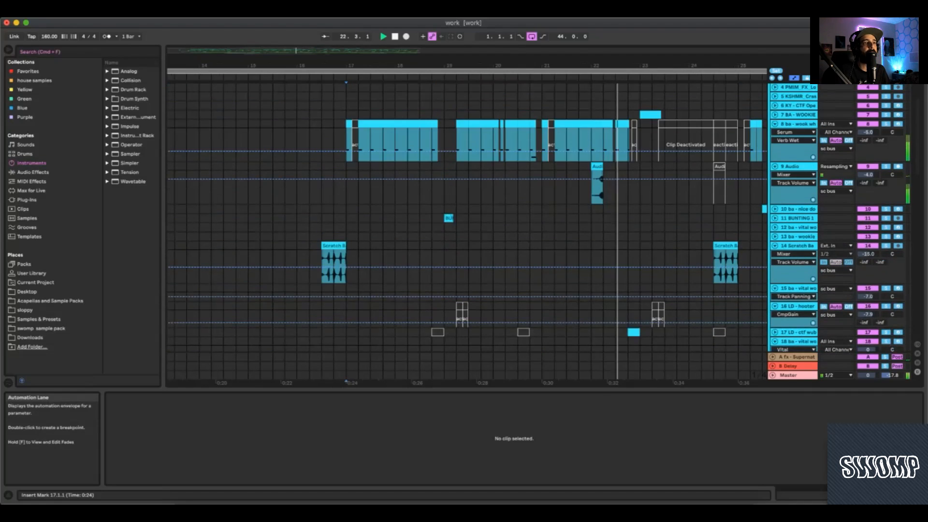
scroll(467, 232, down, 3)
scroll(468, 232, up, 2)
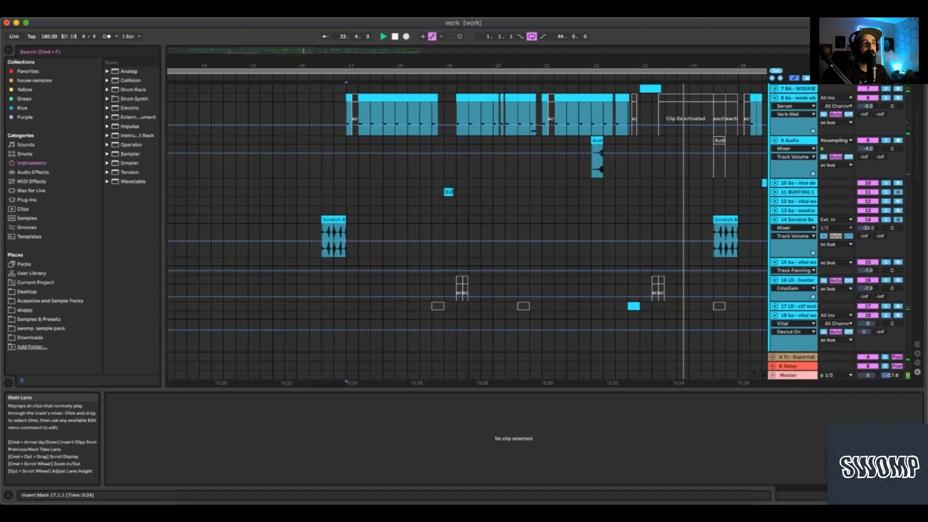
scroll(468, 232, up, 1)
Stop playback, select the track 8 clip at 17.1.1 to show its notes, and display the track delay settings.
click(444, 215)
key(space)
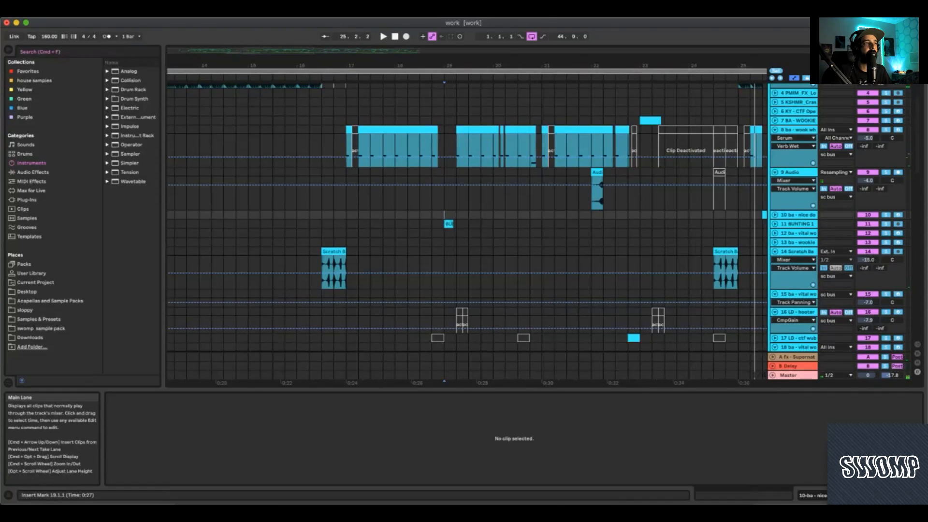
click(352, 145)
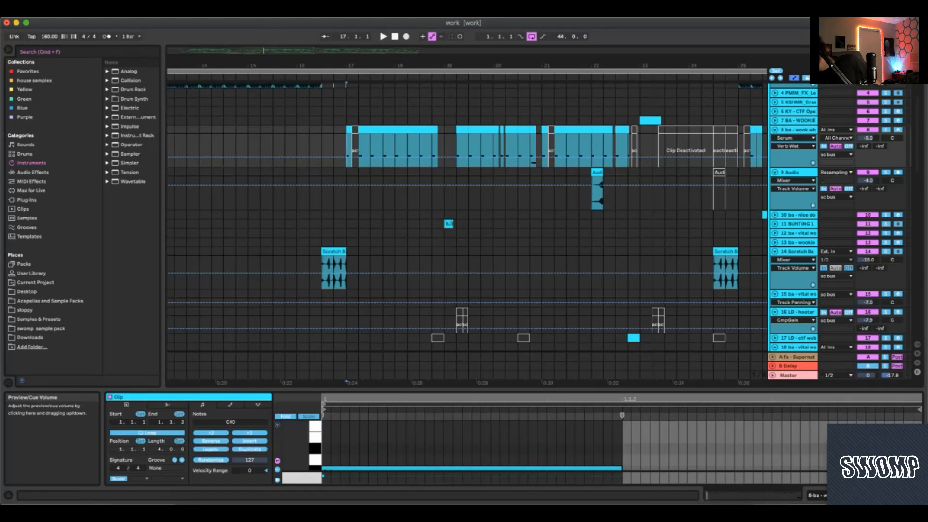
click(917, 372)
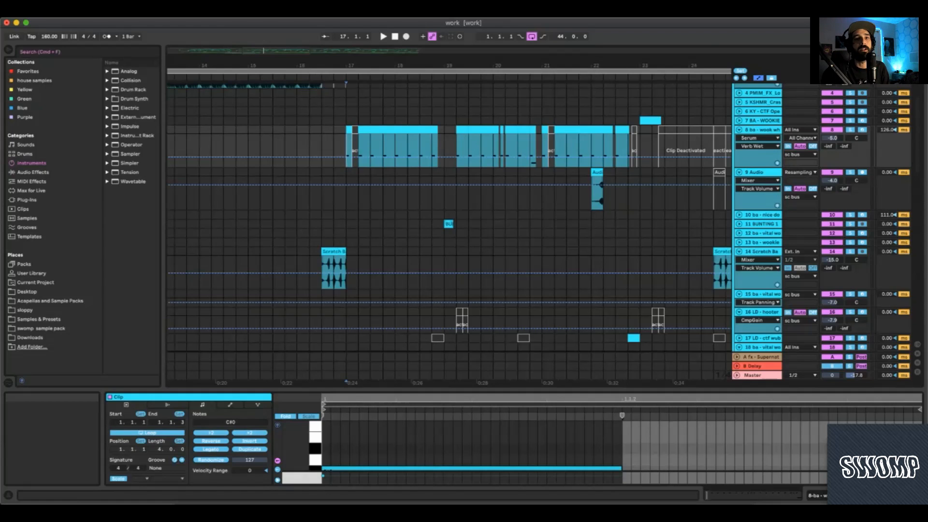
Hide the track delay settings and play the soloed wook bass on track 8 from 17.1.1.
click(917, 372)
key(space)
key(space)
key(space)
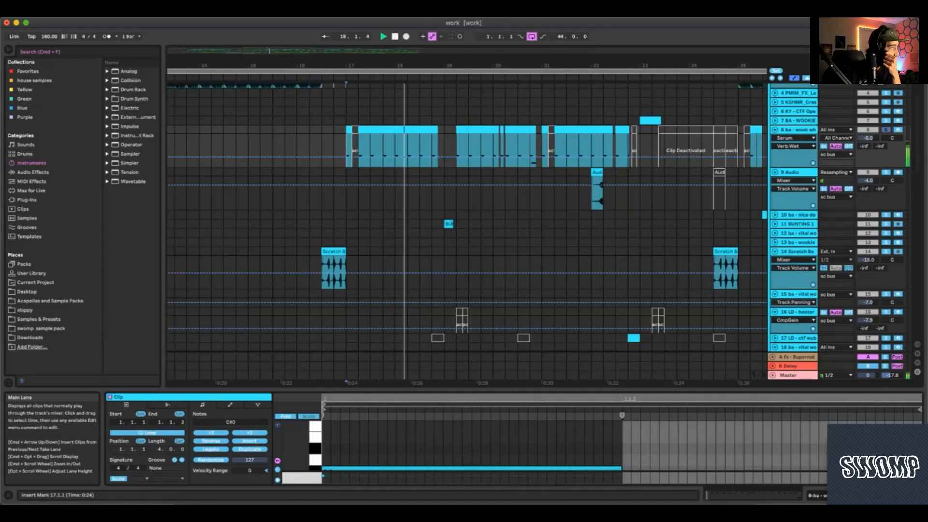
key(space)
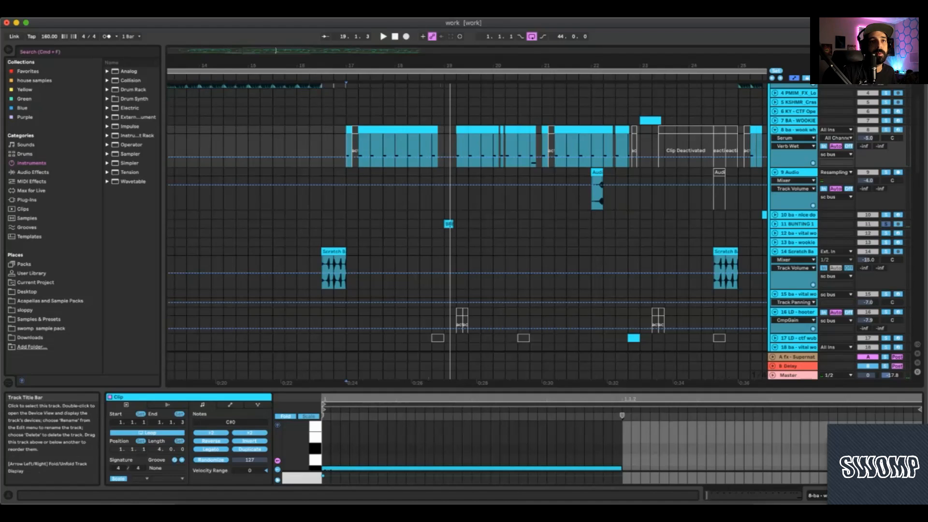
Unfold track 11, select and play its BUNTING bass clip at 19.1.1 soloed, and display the track's devices.
key(Right)
click(449, 224)
key(space)
key(space)
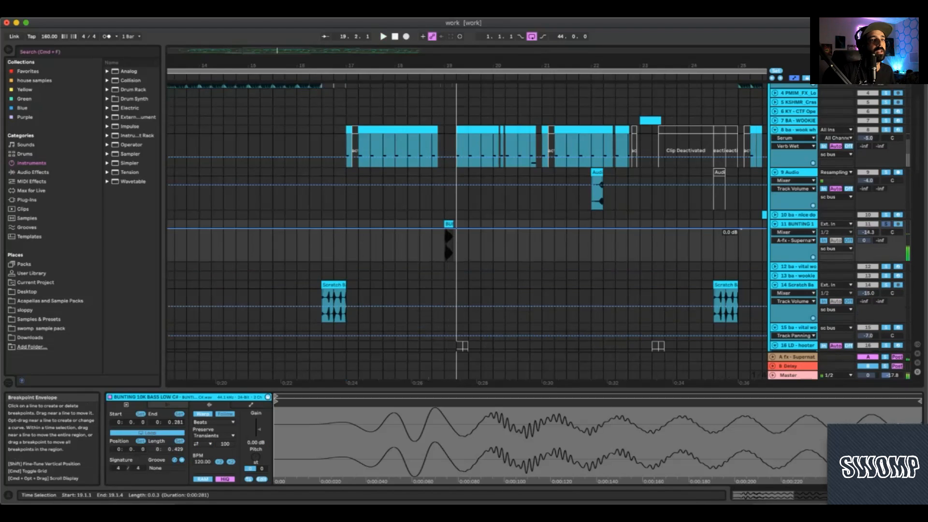
double_click(796, 224)
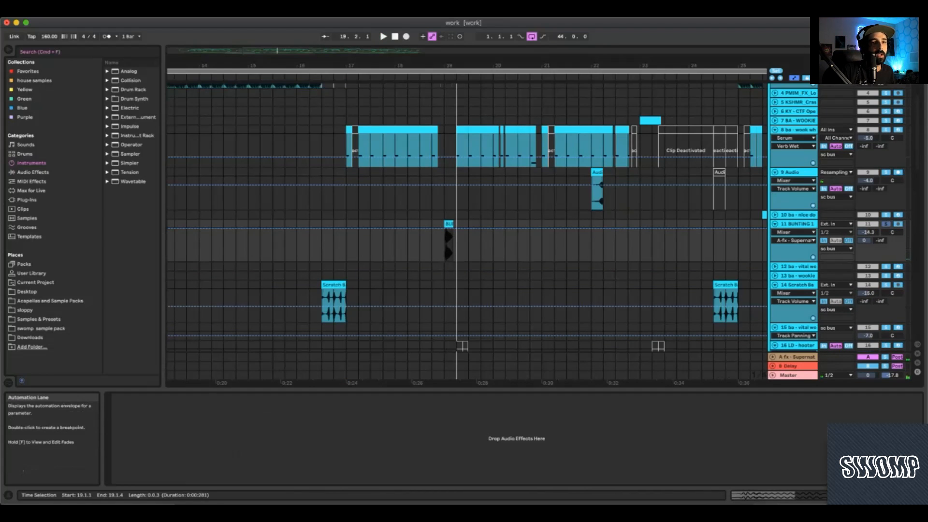
key(space)
key(space)
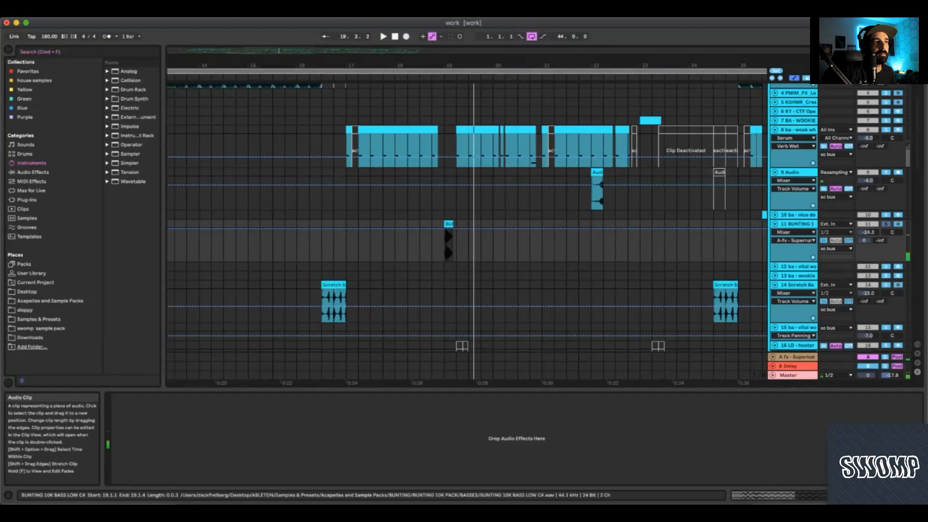
Try extending the BUNTING bass clip's end to about 19.2.1 and play the longer version.
drag(453, 225, 458, 224)
key(space)
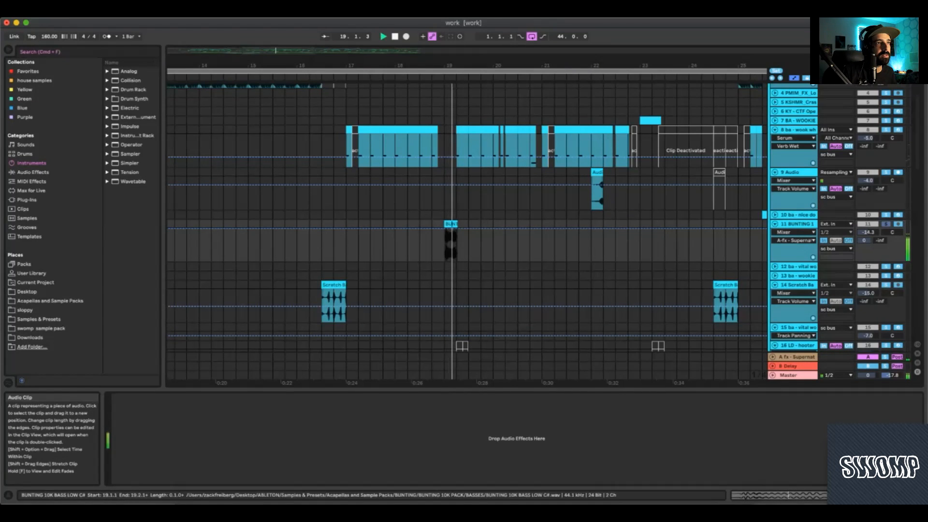
key(space)
key(space)
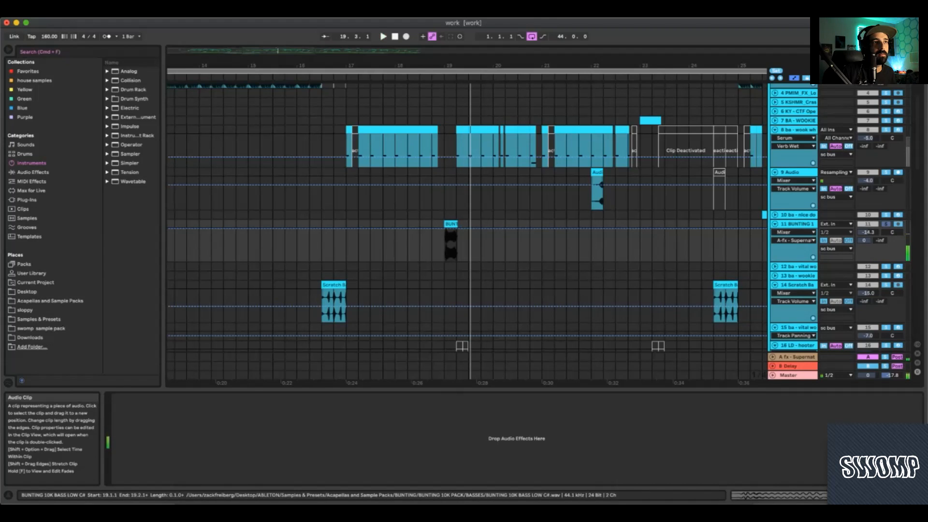
key(super+z)
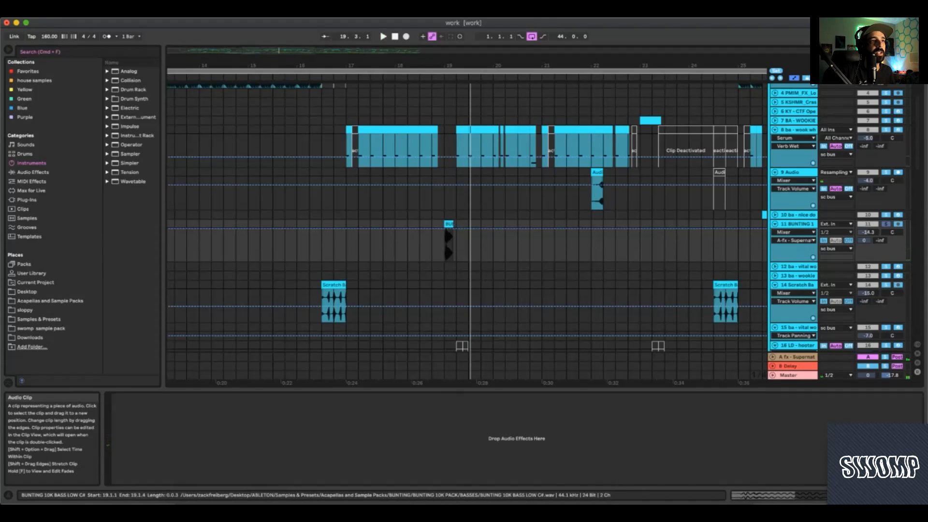
Play the original short BUNTING bass clip again and unsolo track 11.
key(space)
key(space)
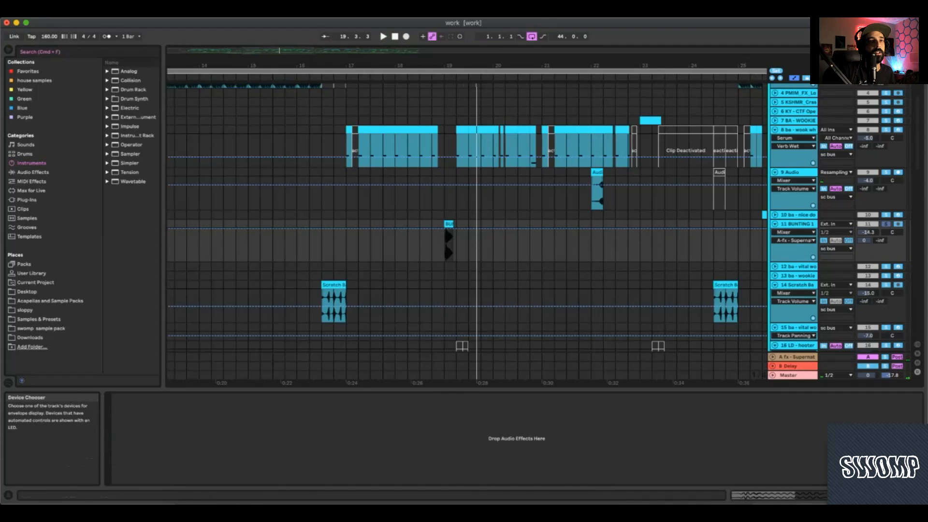
click(886, 224)
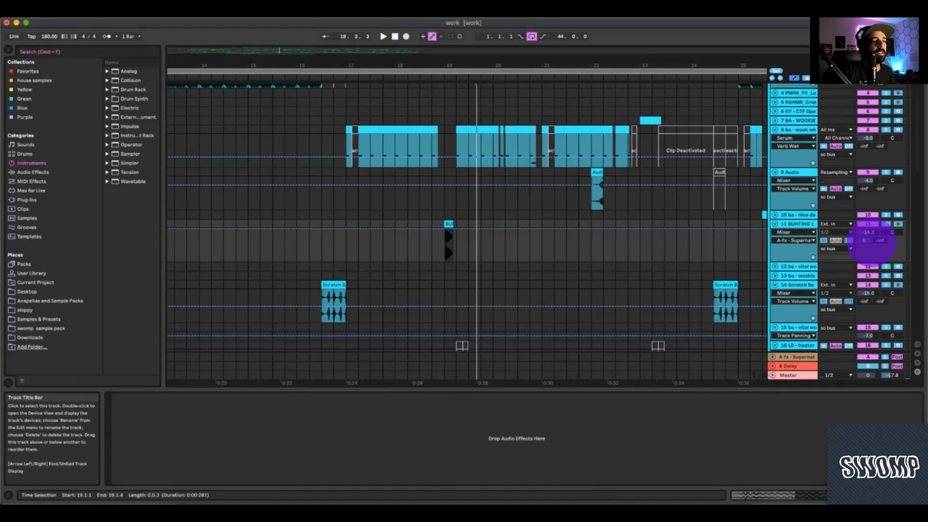
Audition the soloed ctf wub lead clip on track 17 just before bar 23.
click(593, 188)
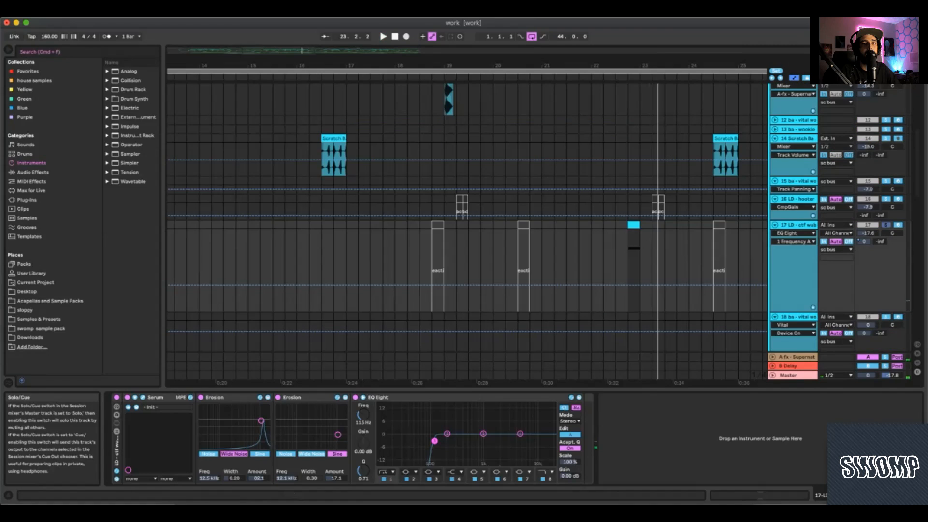
key(space)
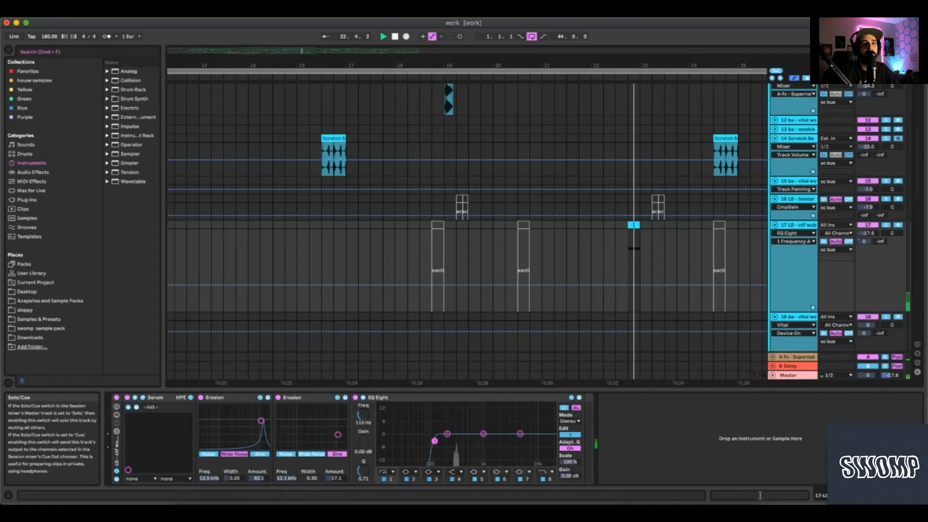
scroll(467, 231, up, 5)
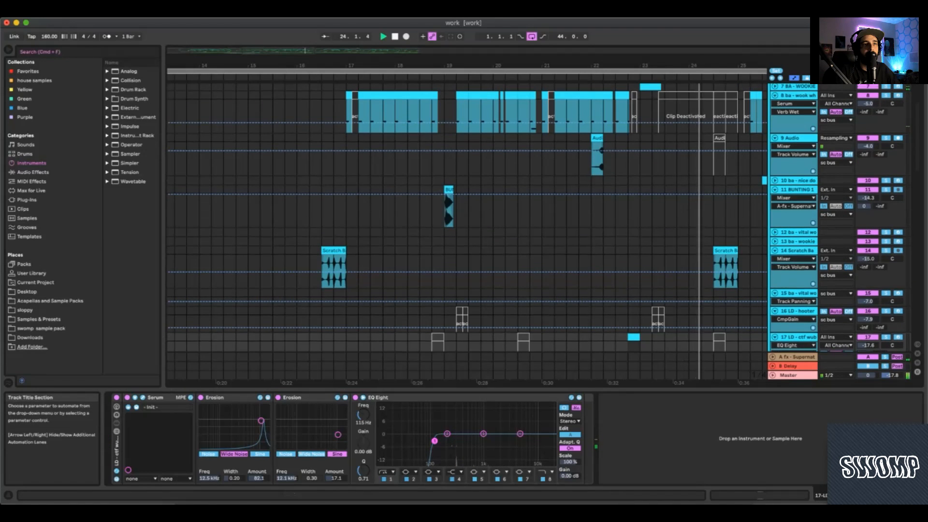
scroll(467, 231, up, 4)
key(space)
Select the WOOKIE clip on track 7 at 23.1.1, solo and unfold the track, and play the clip.
click(648, 184)
key(space)
key(space)
key(space)
click(886, 184)
key(space)
key(space)
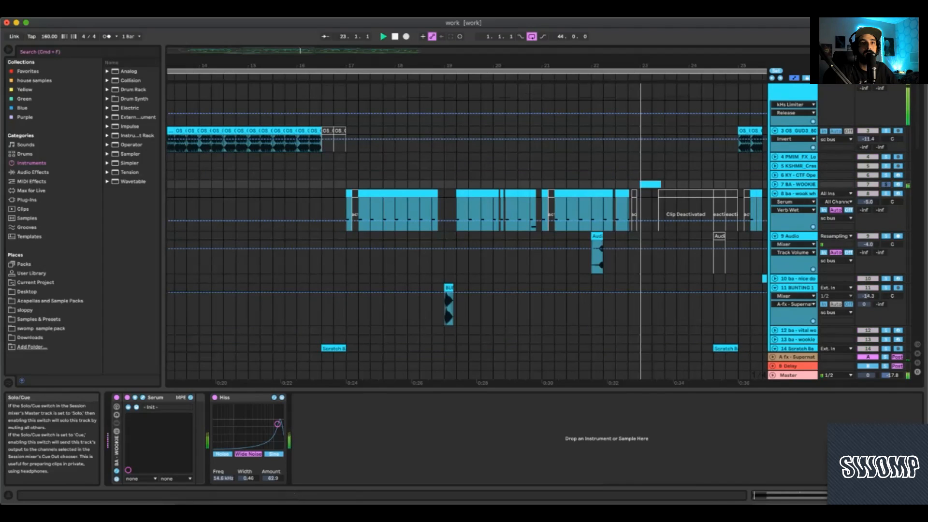
click(775, 184)
key(space)
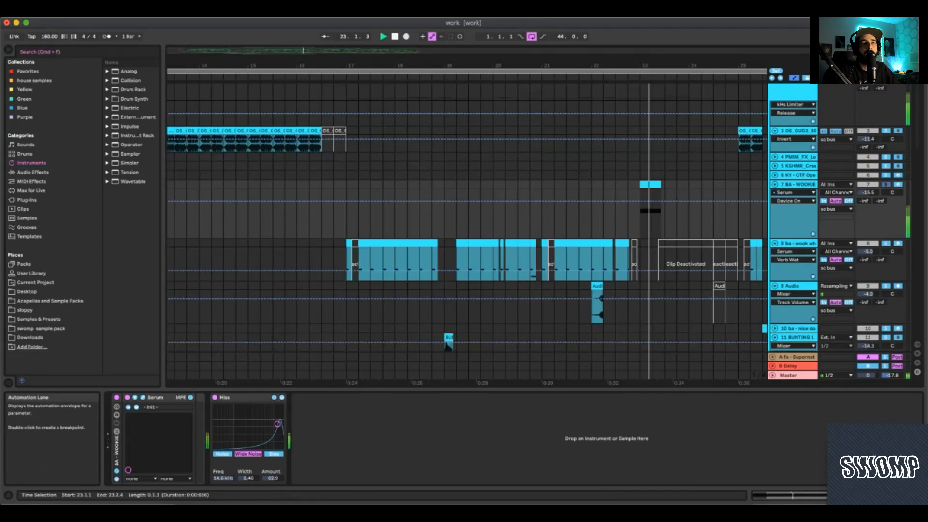
key(space)
Open the WOOKIE track's Serum and remove all modulators from oscillator A's warp.
click(143, 397)
drag(309, 149, 309, 80)
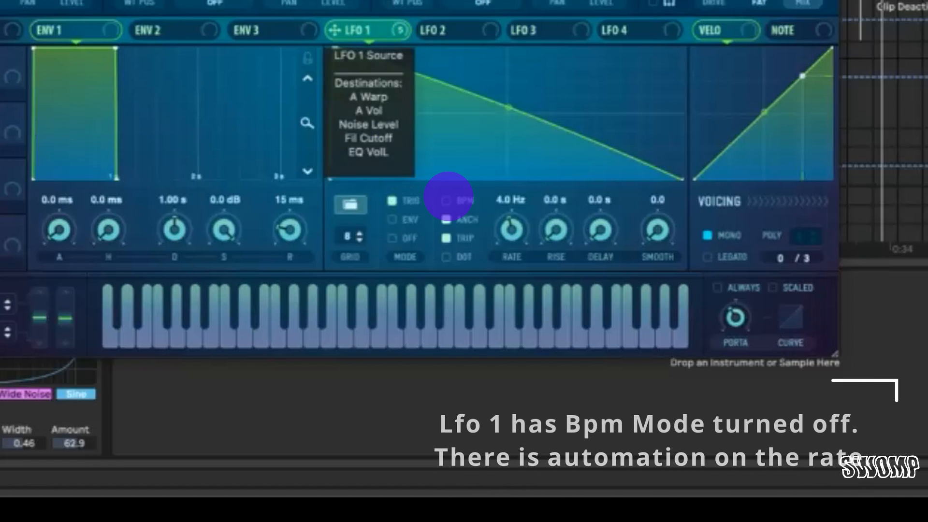
right_click(216, 2)
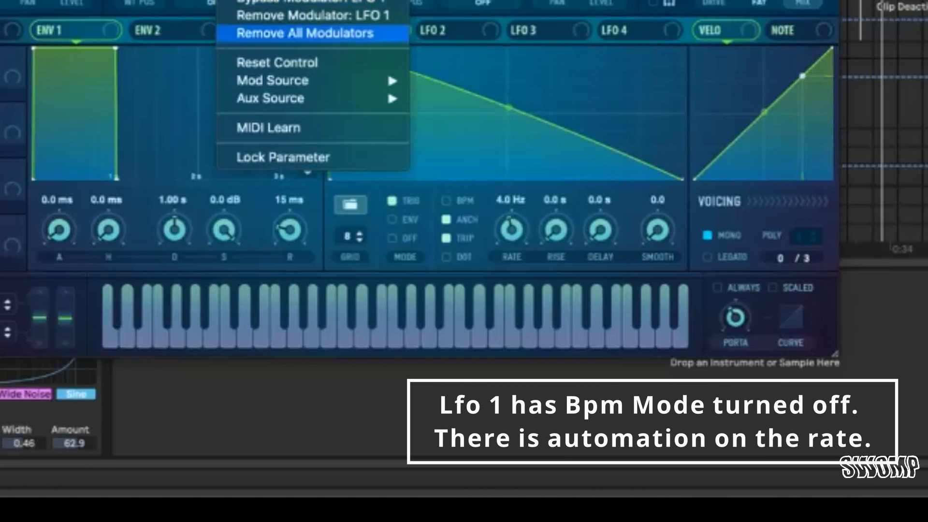
click(290, 34)
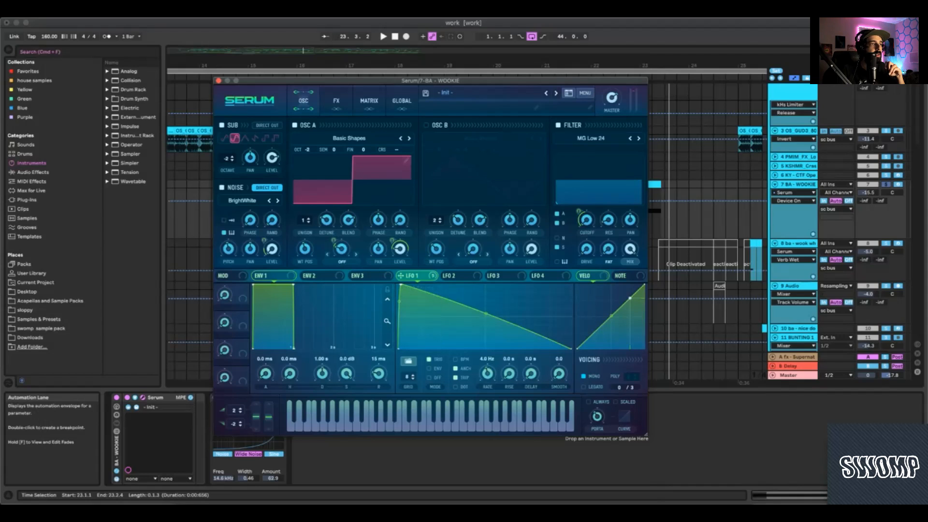
right_click(342, 244)
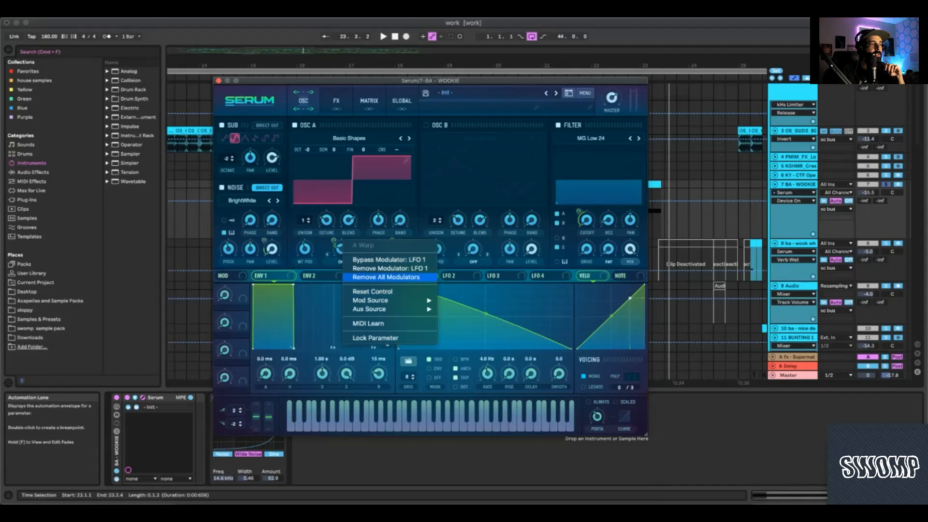
click(386, 277)
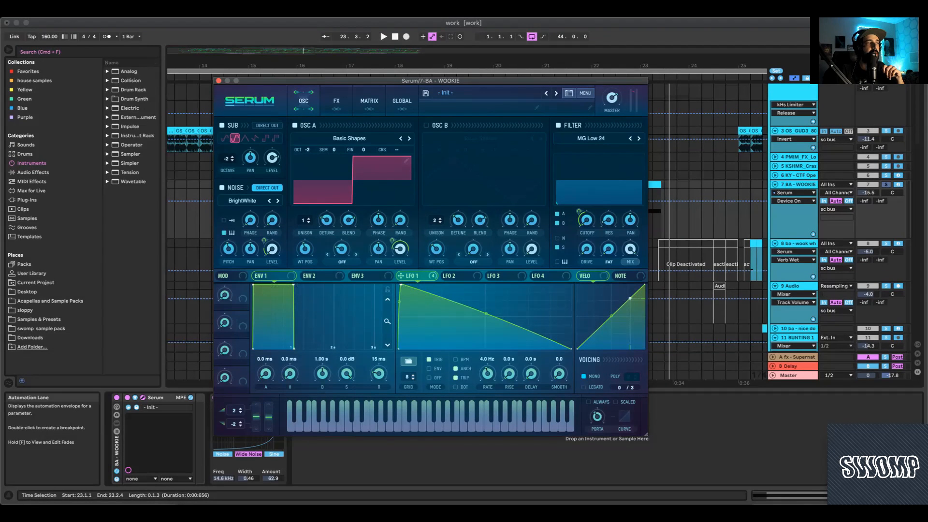
Replay the WOOKIE clip and examine Serum's effects, including the equalizer's low-band gain and the compressor's threshold.
key(space)
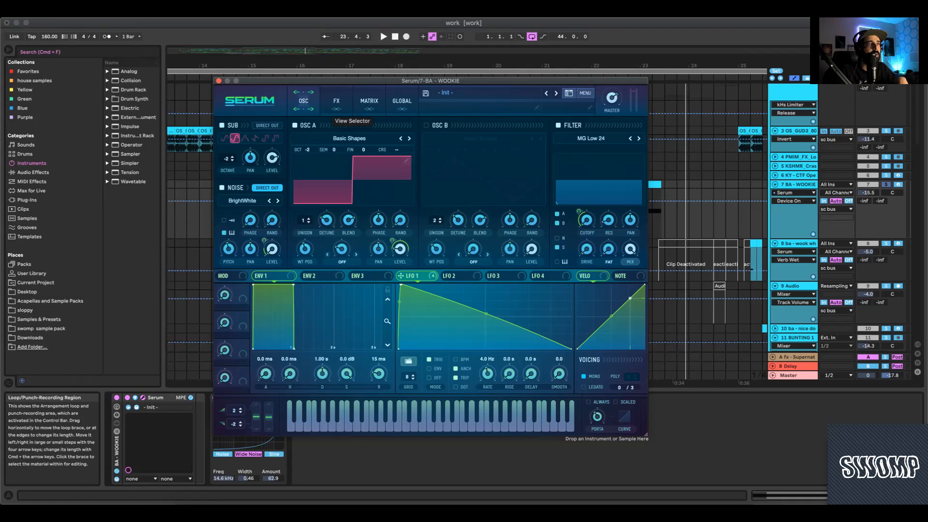
click(337, 101)
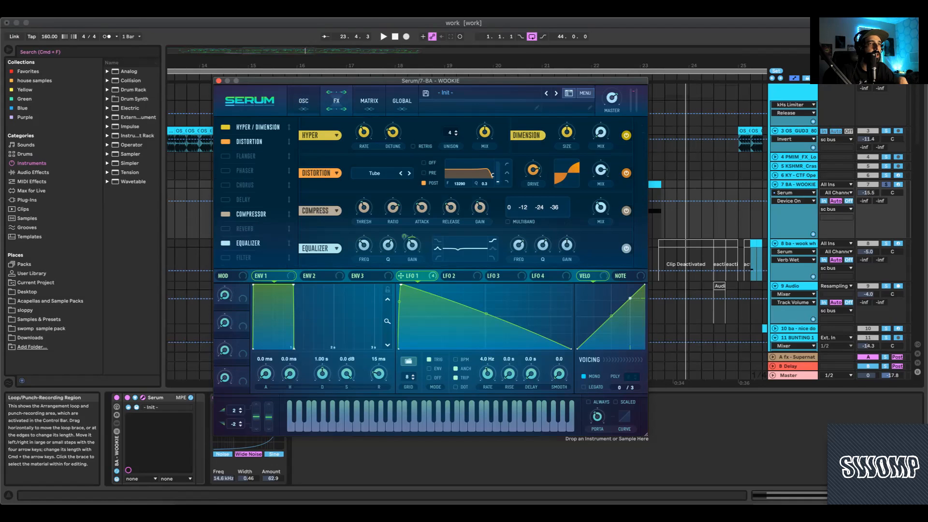
click(404, 236)
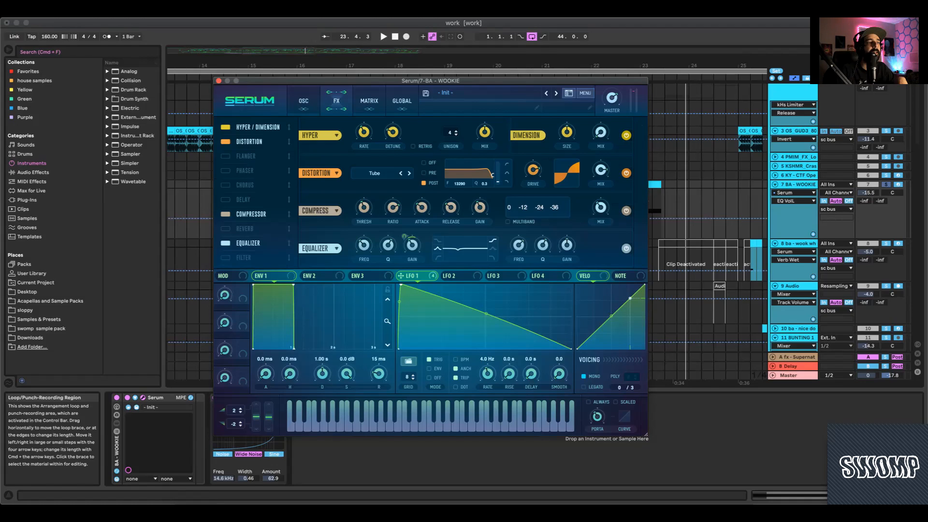
click(364, 207)
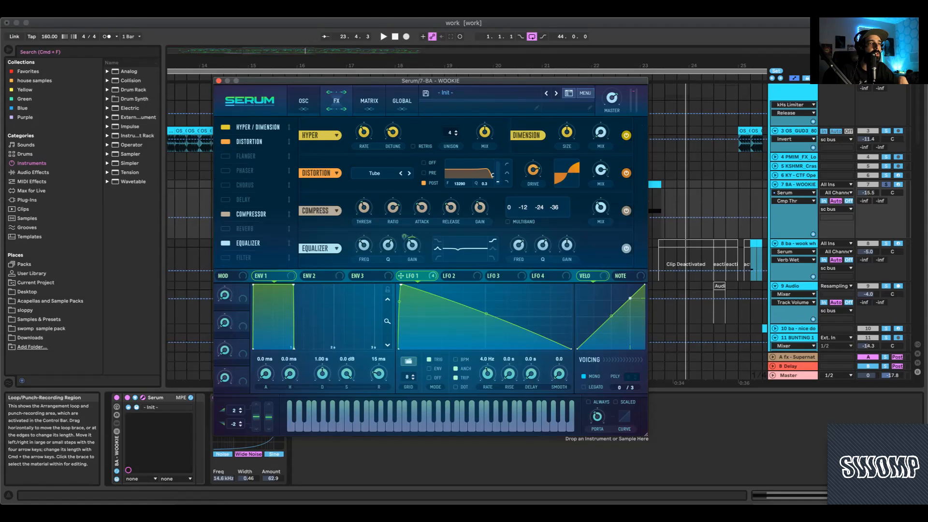
key(space)
key(space)
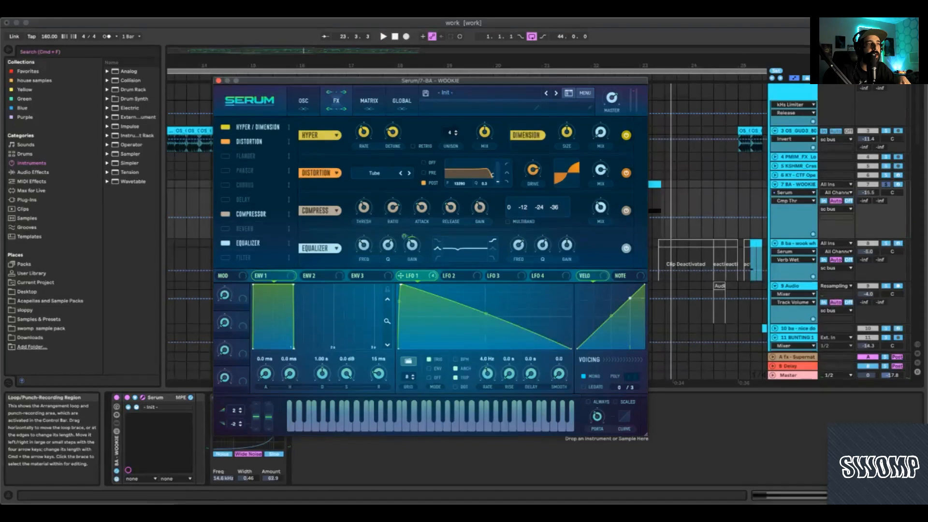
key(space)
key(space)
key(space)
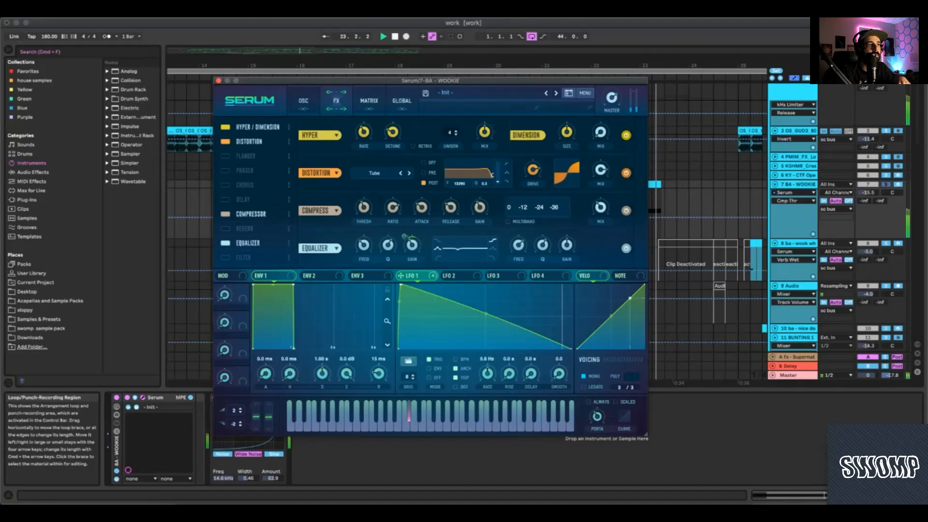
Compare the WOOKIE clip with Serum's equalizer off and on, ending with it enabled, and close the synth window.
key(space)
click(225, 243)
key(space)
key(space)
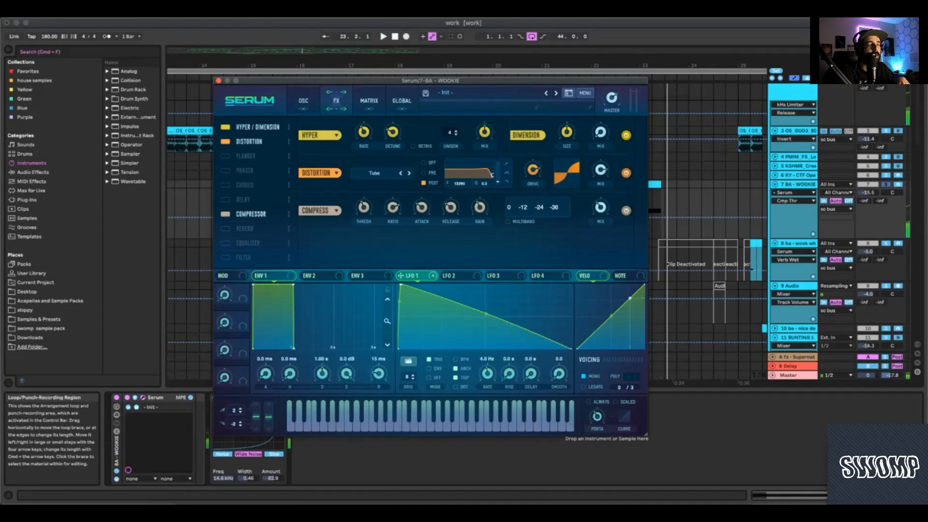
click(226, 243)
key(space)
key(space)
click(225, 243)
key(space)
key(space)
click(225, 243)
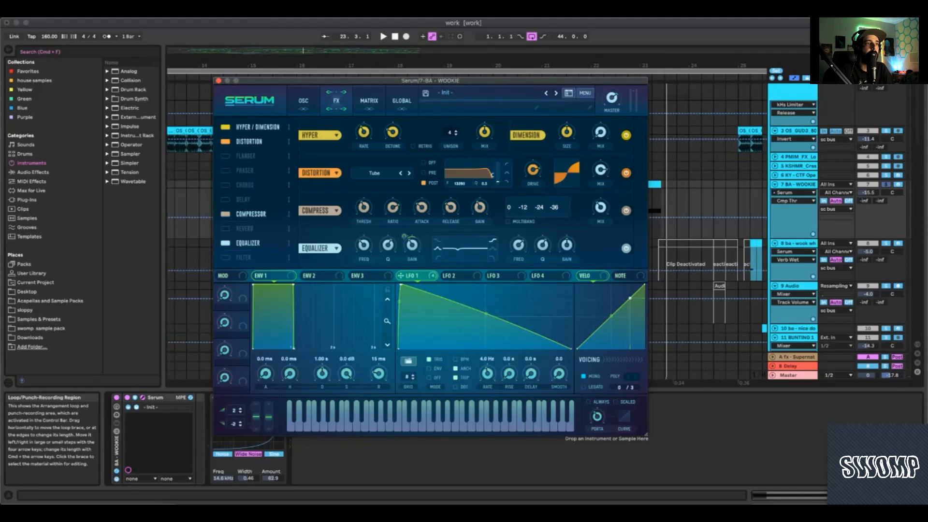
click(437, 249)
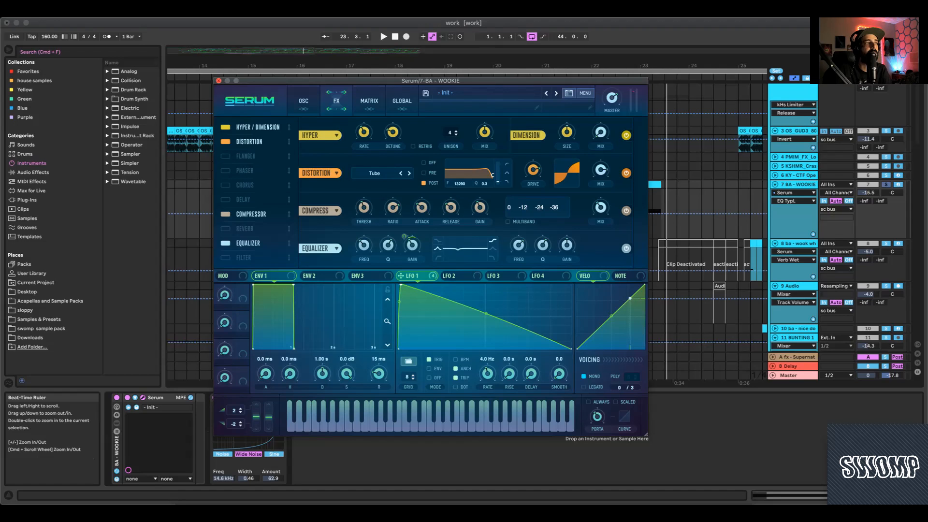
click(218, 81)
Select the KSHMR white noise clip at 23.3.1 on track 22 and play from there with track 21 soloed.
scroll(466, 217, down, 10)
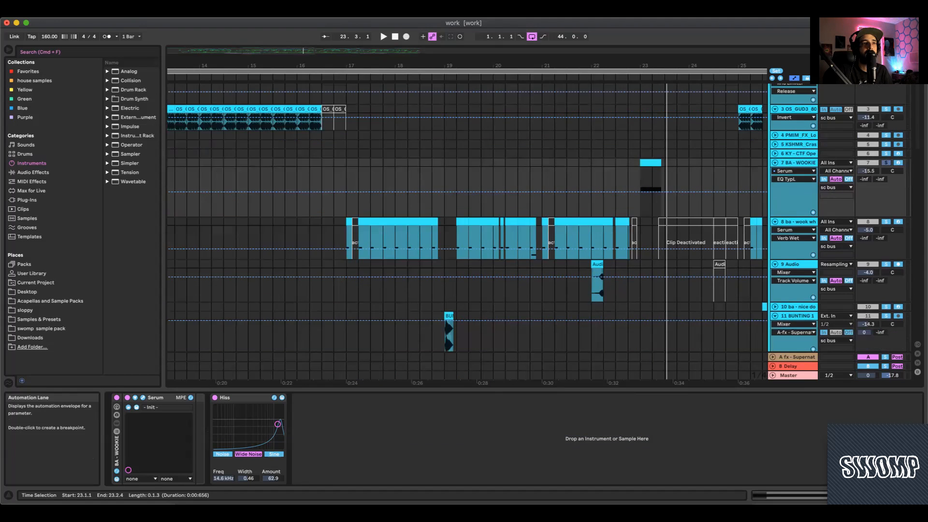
scroll(467, 218, down, 6)
scroll(467, 217, up, 6)
scroll(467, 218, down, 8)
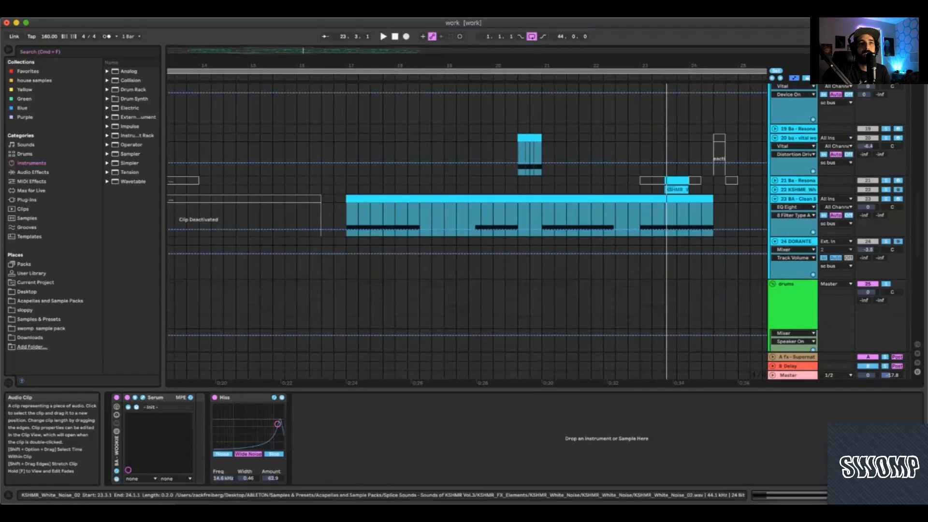
click(677, 190)
key(space)
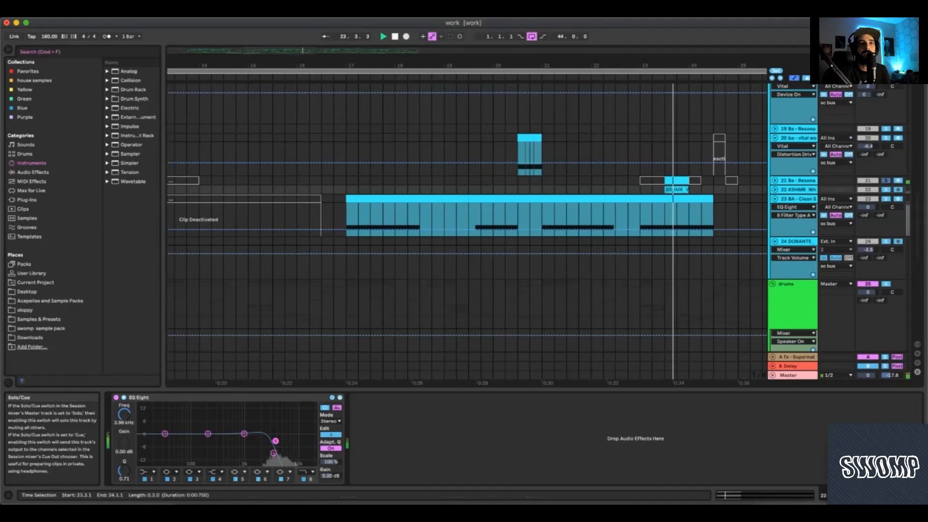
Show track 21's devices and unfold it, play its Resonate square donk clip at 23.3.1, and open its Serum.
click(798, 180)
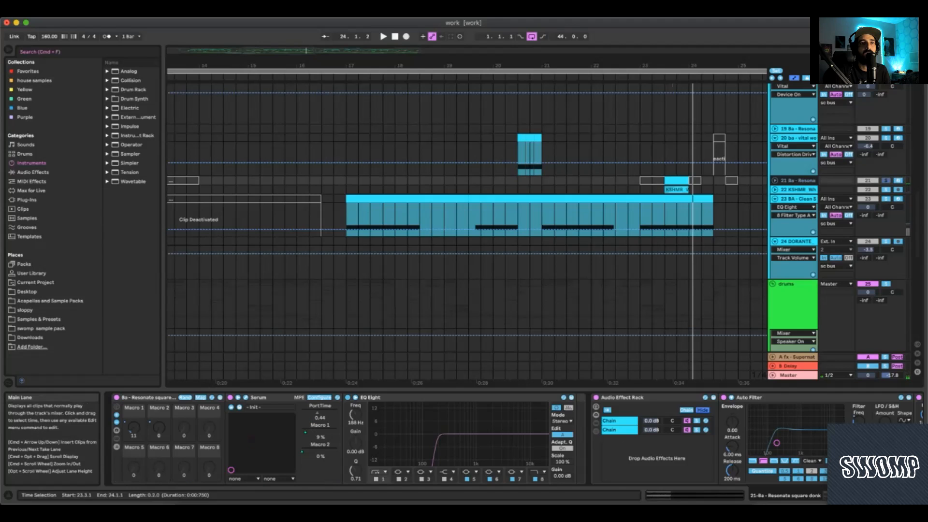
click(775, 180)
click(677, 181)
key(space)
key(space)
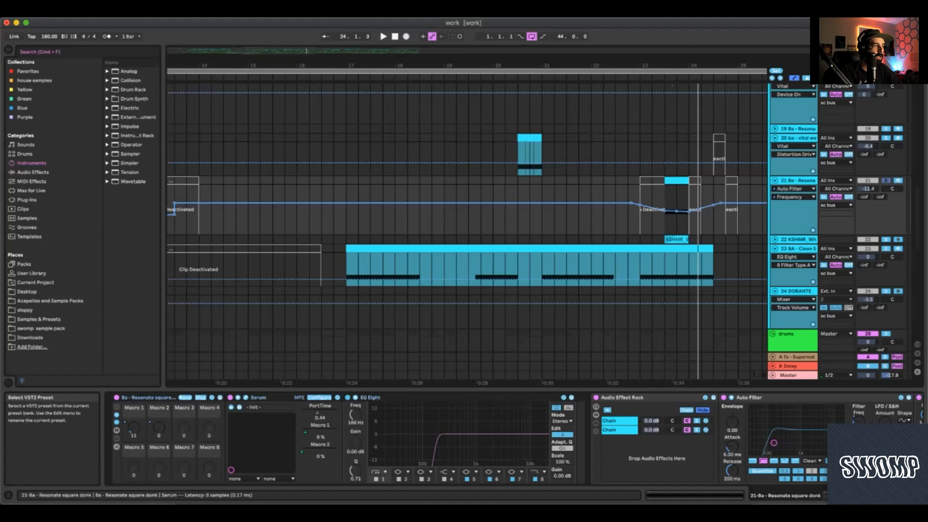
click(246, 398)
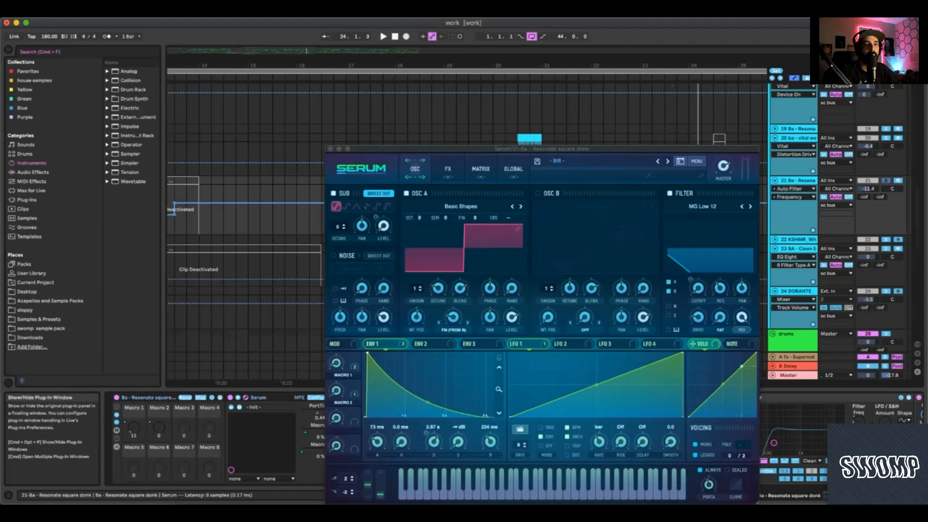
Reposition the Serum window over the arrangement and examine Env 1, including its release.
drag(435, 149, 252, 95)
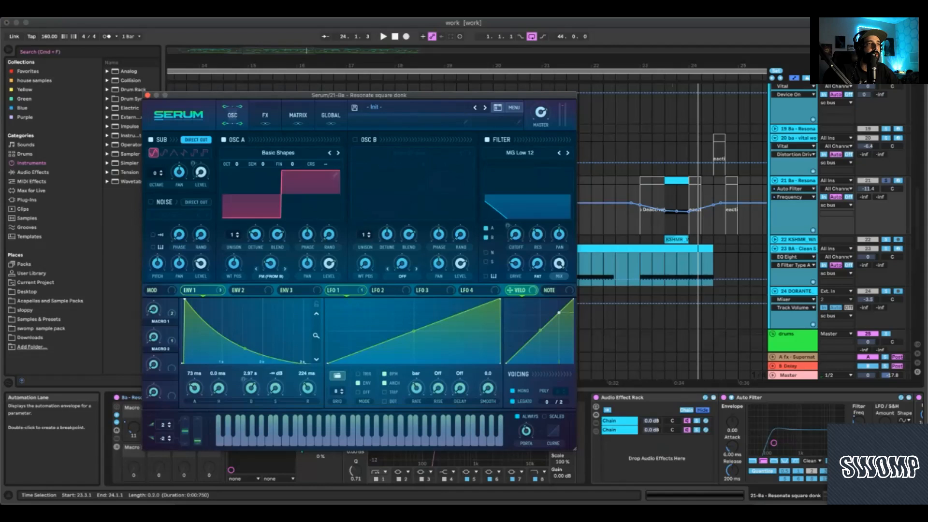
drag(252, 95, 355, 102)
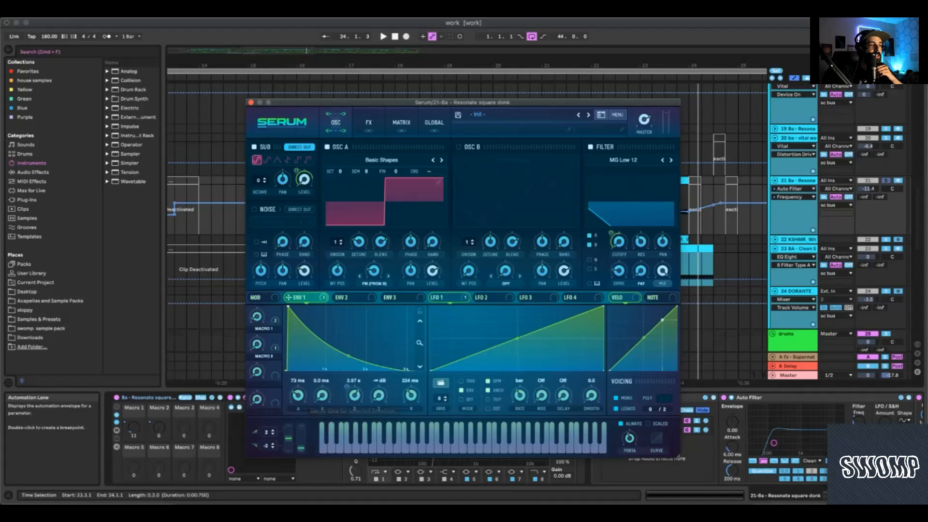
click(411, 395)
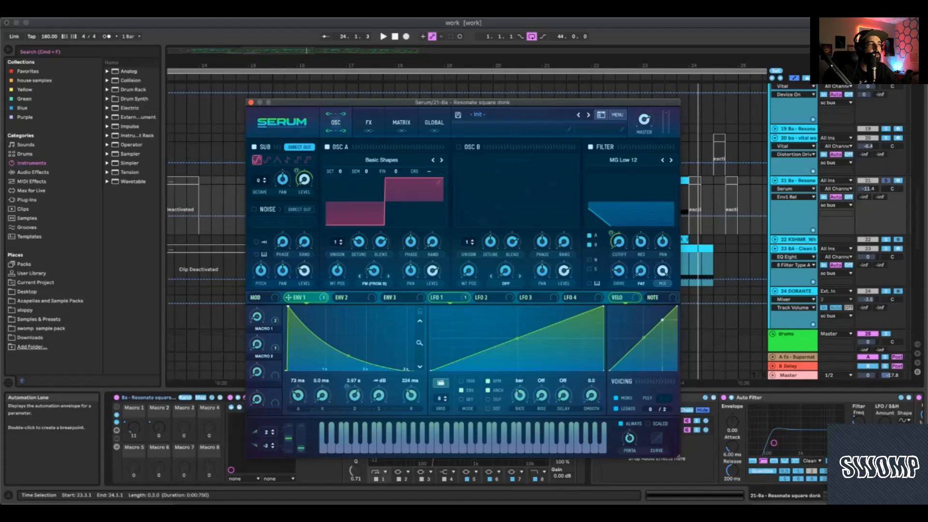
Check oscillator A's wavetable position and warp amount, and set its warp mode to Off.
click(337, 270)
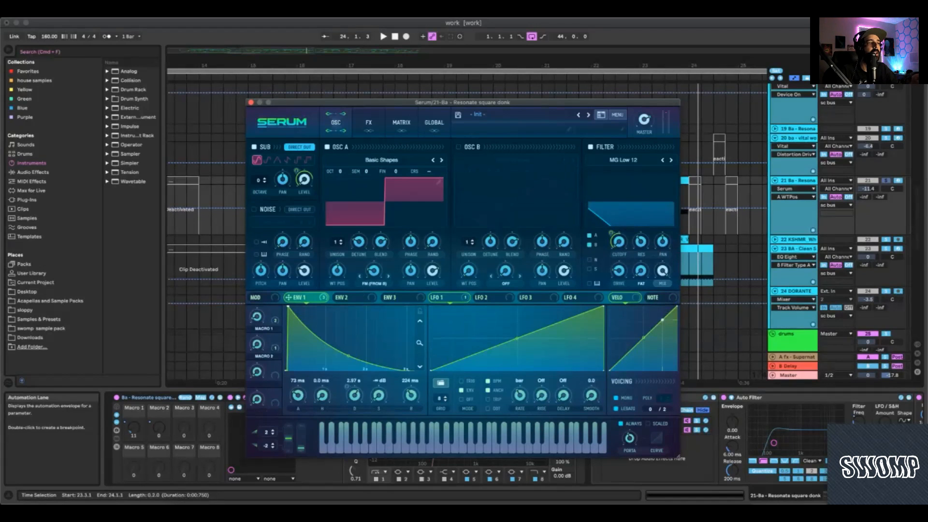
click(373, 271)
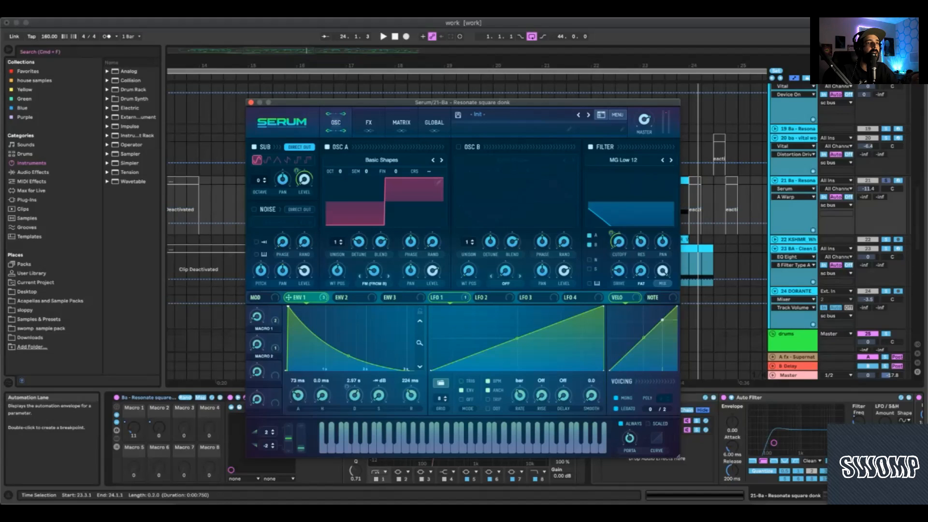
click(373, 283)
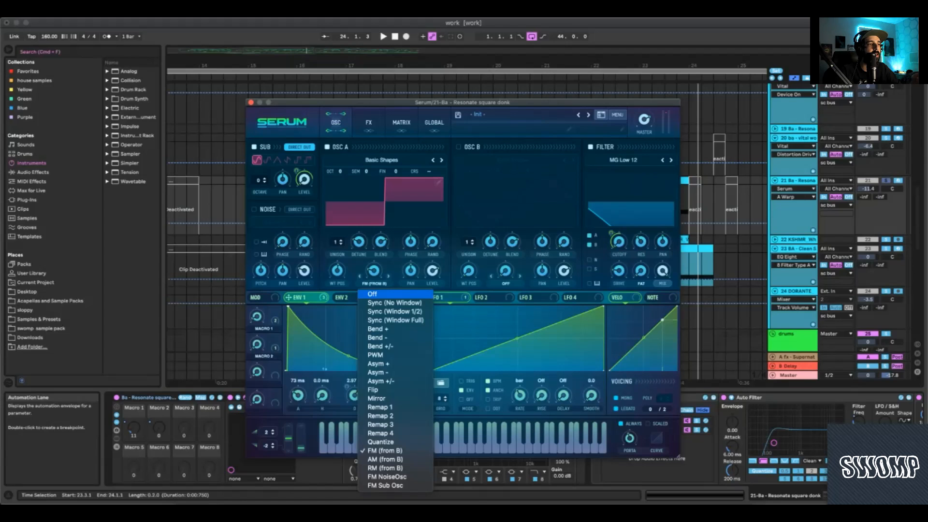
click(373, 294)
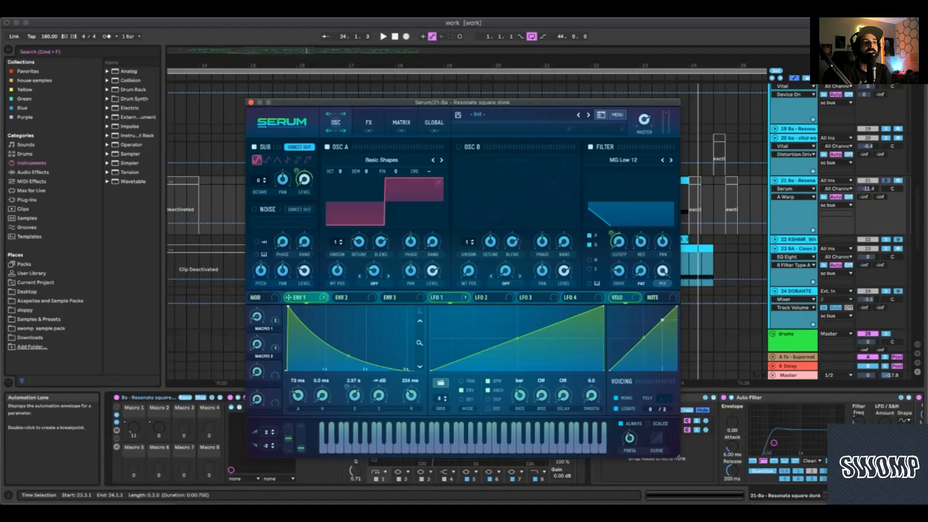
Examine the filter's cutoff and the amount of Env 1 modulation applied to it.
click(618, 241)
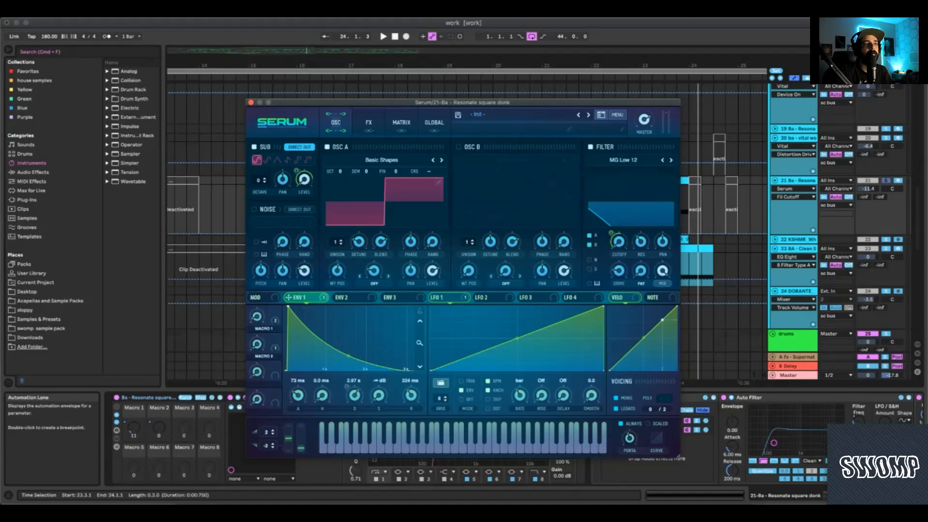
mouse_move(611, 233)
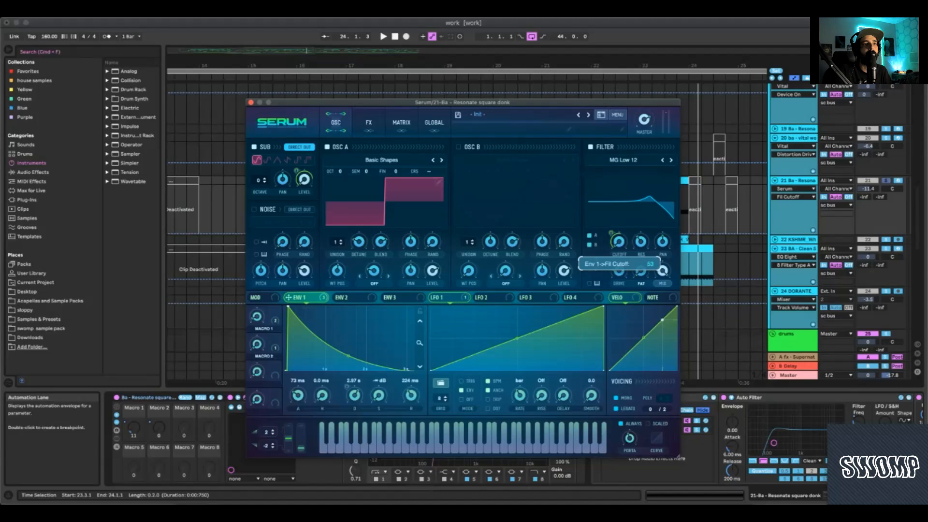
drag(619, 240, 611, 232)
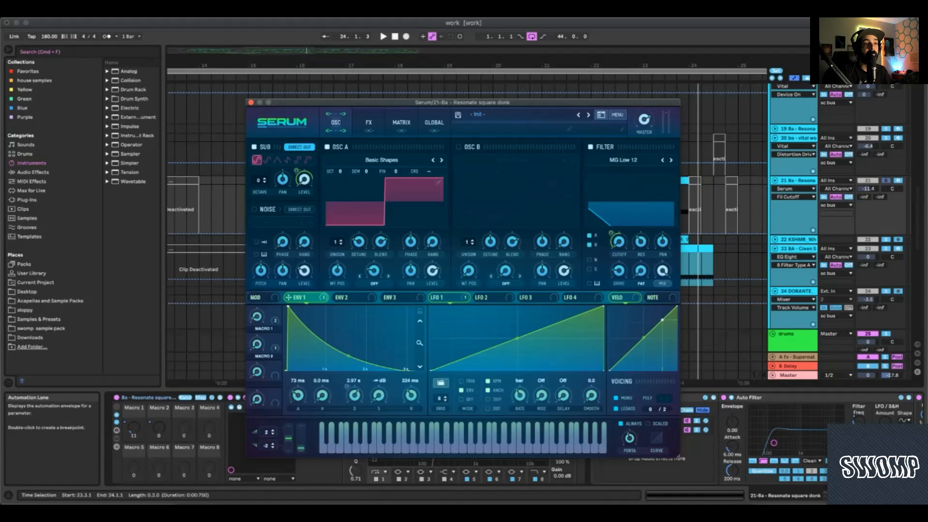
Show Serum's effects and inspect the Hyper mix, the Dimension mix and the distortion drive.
click(368, 123)
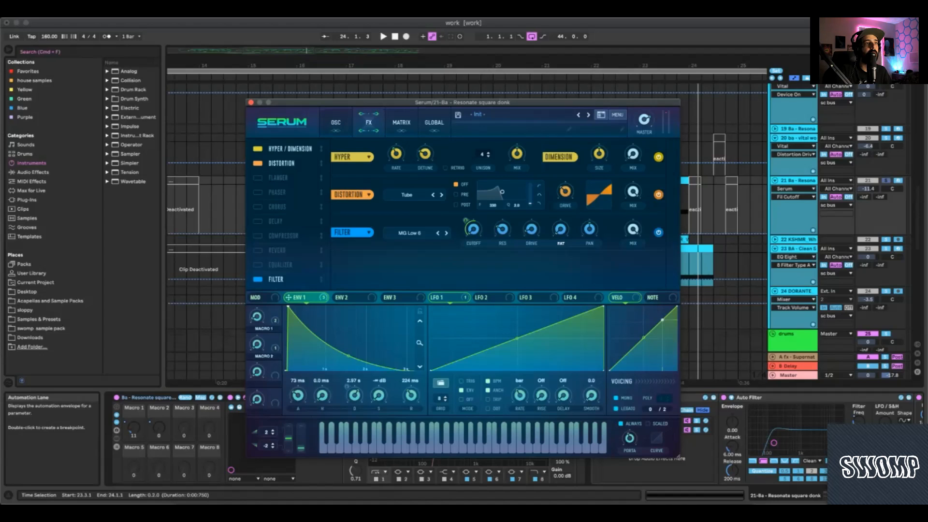
click(517, 154)
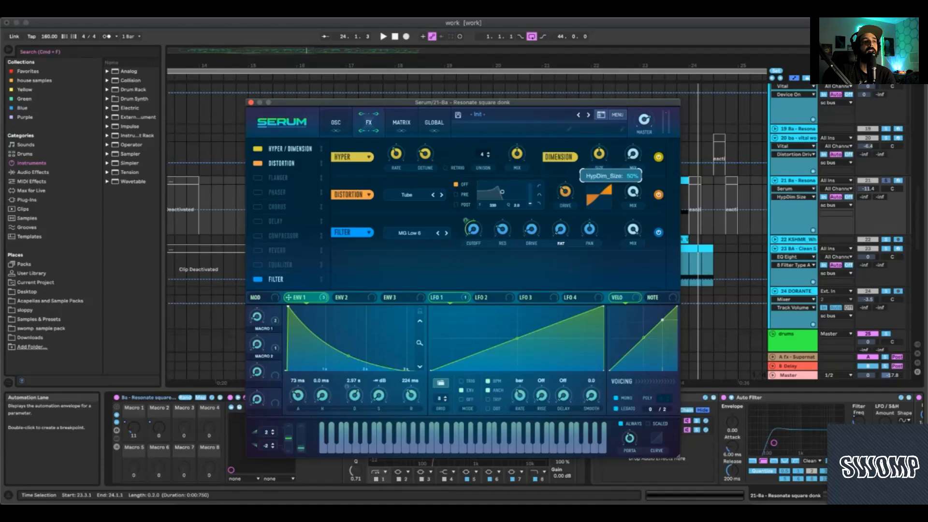
click(632, 153)
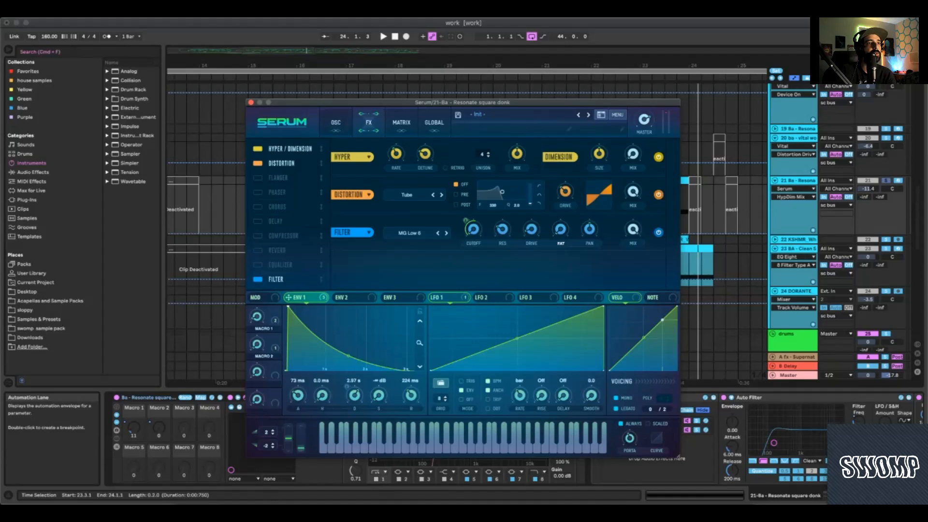
click(565, 191)
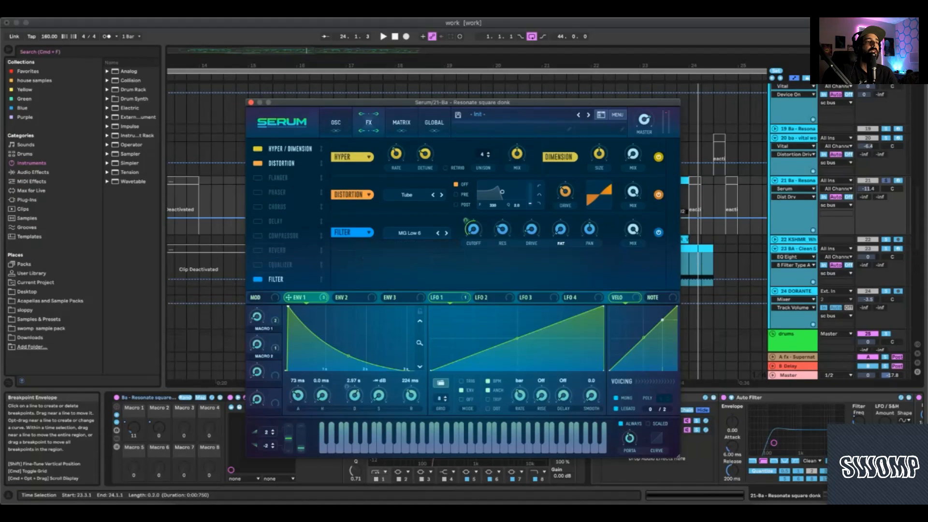
Inspect the effects filter's cutoff, resonance and drive.
click(473, 229)
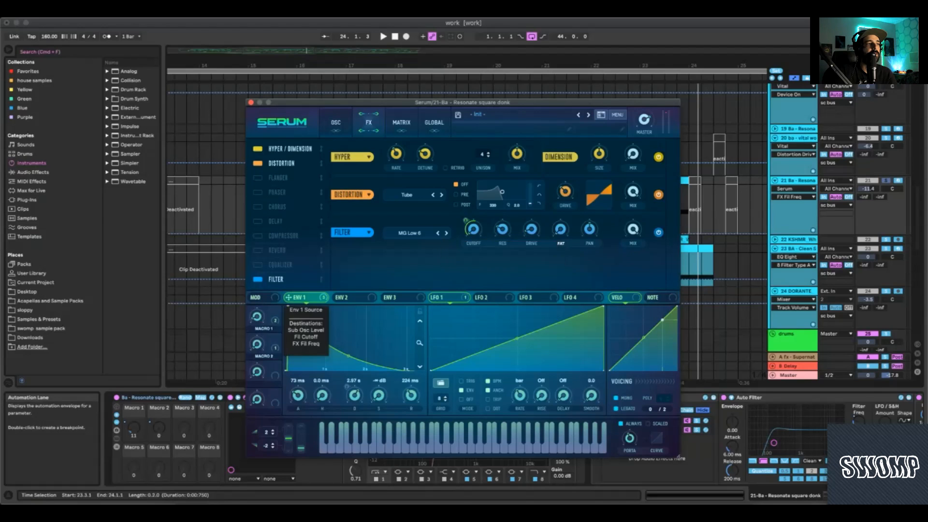
click(502, 229)
drag(502, 229, 502, 226)
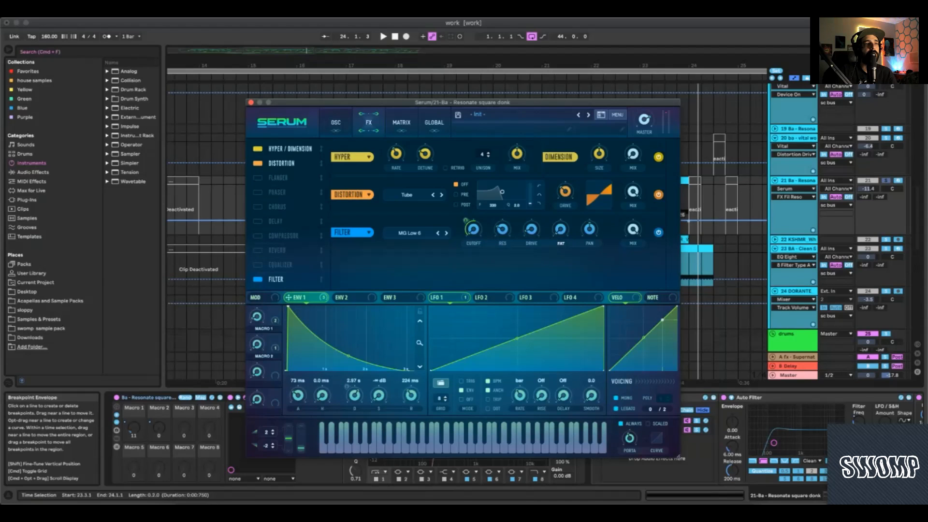
click(531, 229)
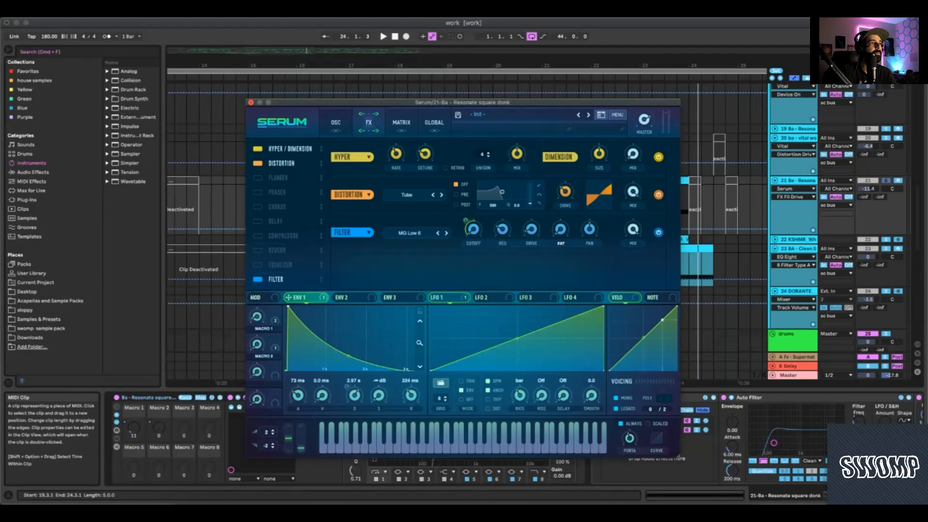
Look up the modulation destinations of Serum's Macro 2 and Macro 1 without bypassing or removing any.
drag(288, 298, 275, 338)
right_click(257, 346)
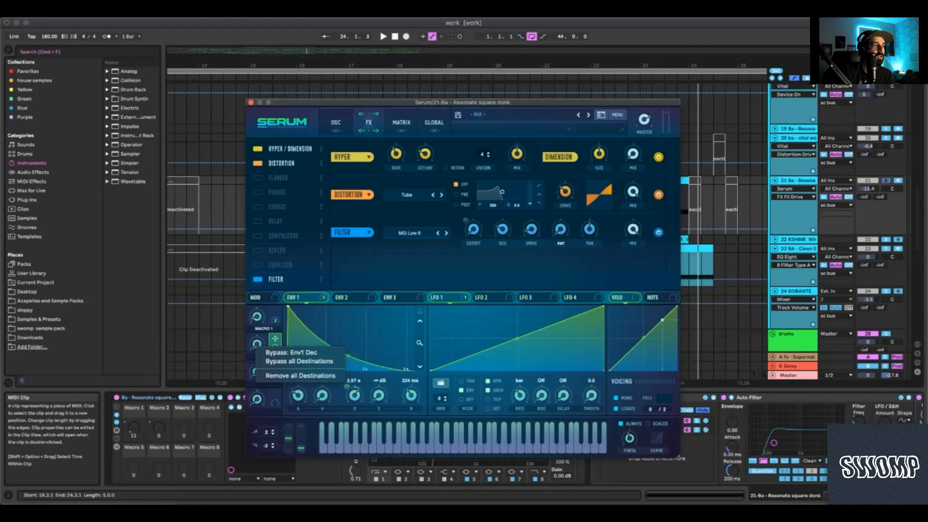
key(Escape)
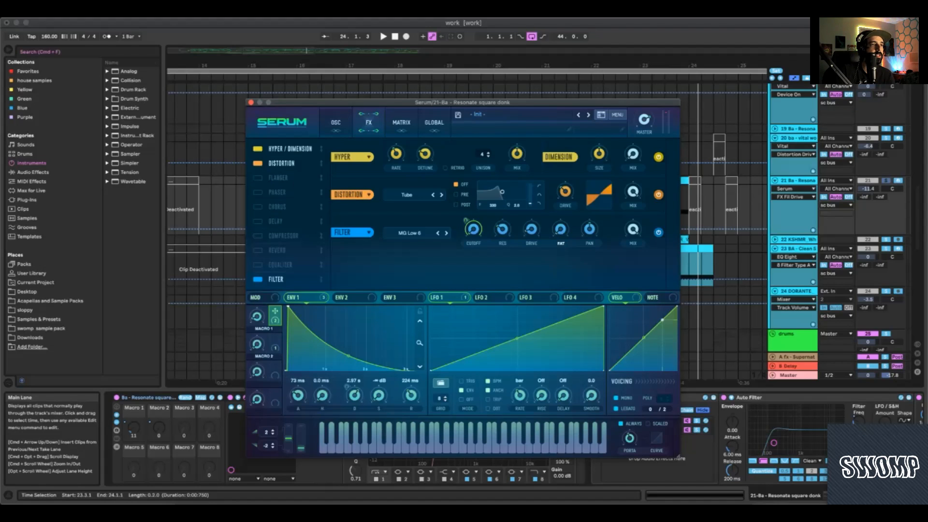
right_click(257, 318)
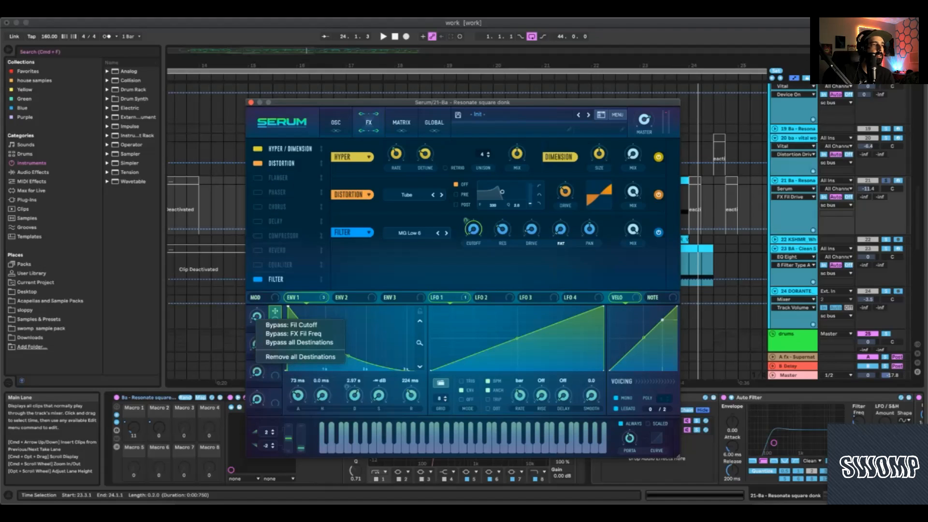
key(Escape)
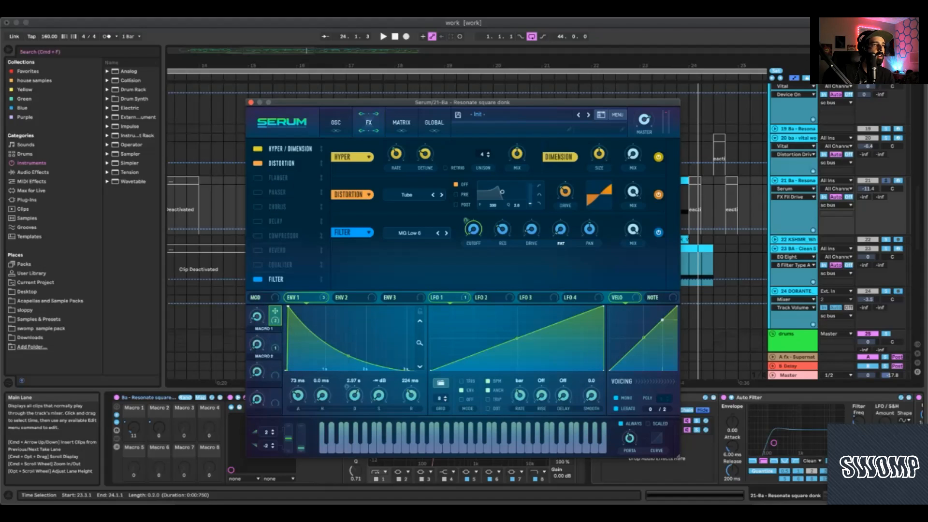
Return to Serum's oscillator page, try moving Macro 1 and audition the square donk clip.
click(336, 122)
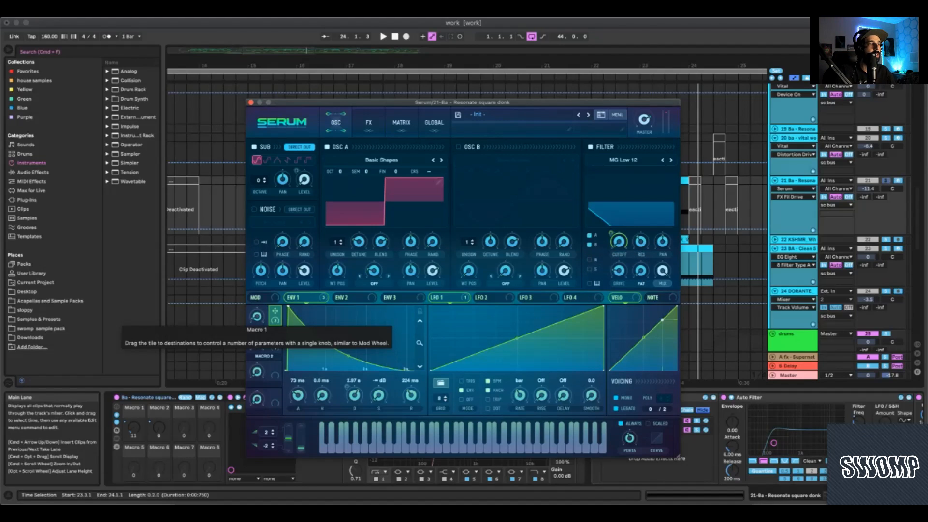
drag(256, 316, 257, 305)
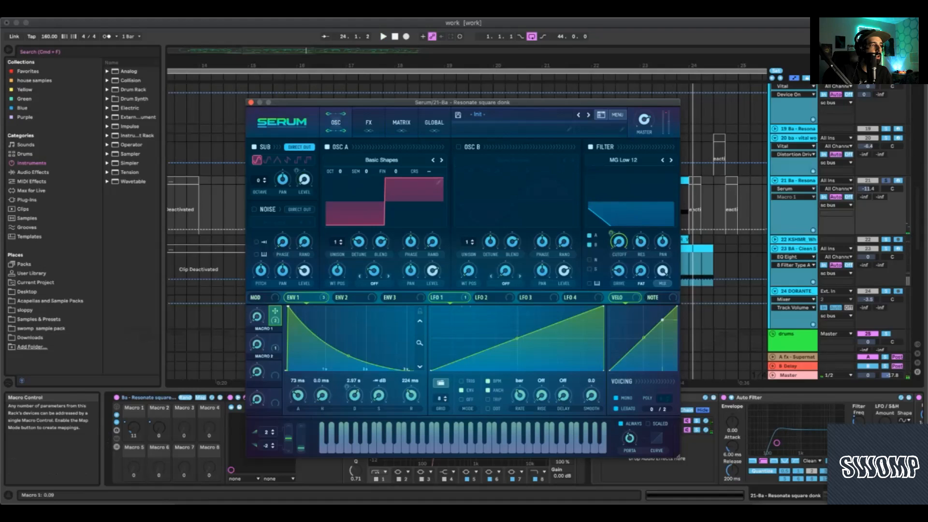
key(space)
key(space)
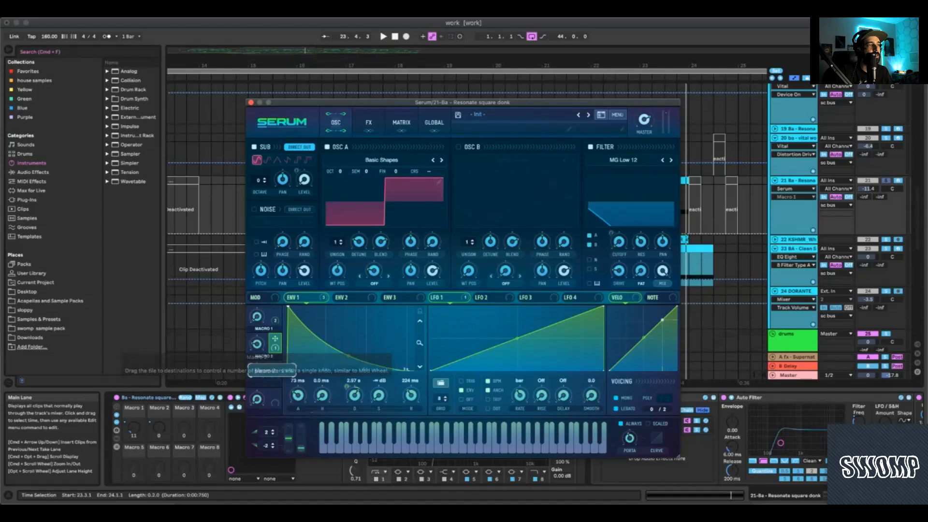
Audition the square donk clip while trying Serum's Macro 2, and stop playback.
key(space)
drag(257, 343, 257, 334)
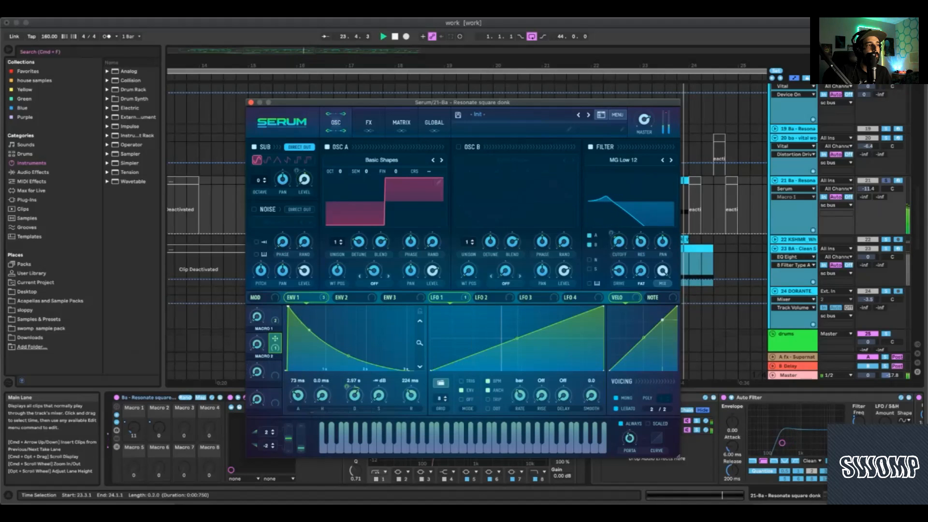
key(space)
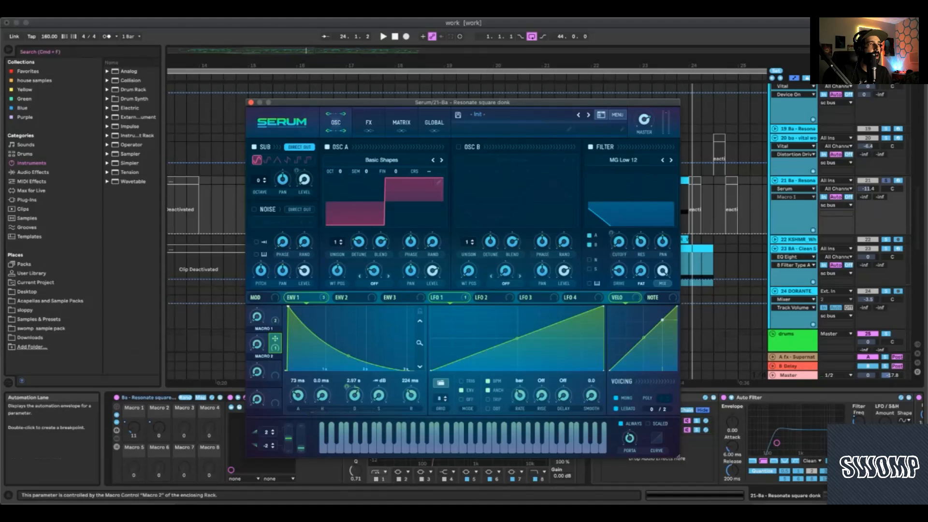
Close Serum and examine its parameters in Configure Mode and the macro mapping options of its Macro 2 parameter, leaving the mapping alone.
drag(348, 102, 430, 111)
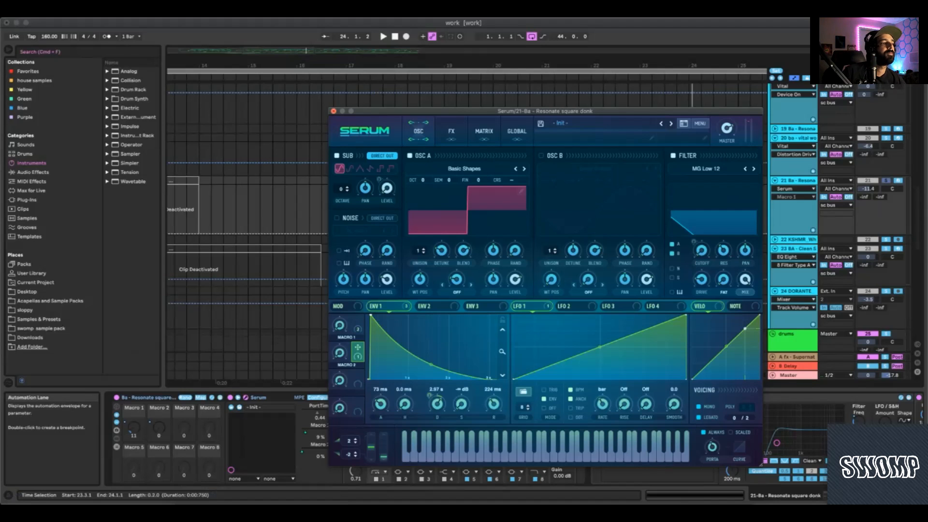
click(334, 111)
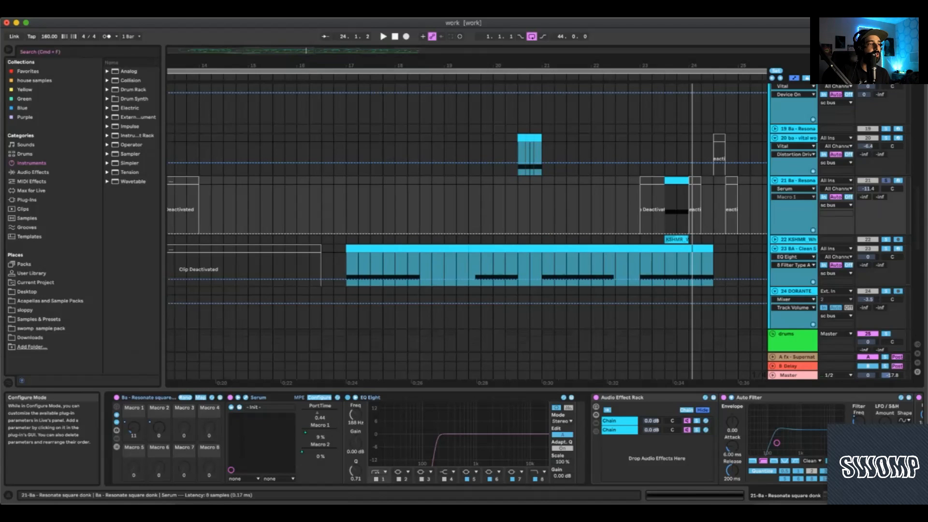
click(319, 397)
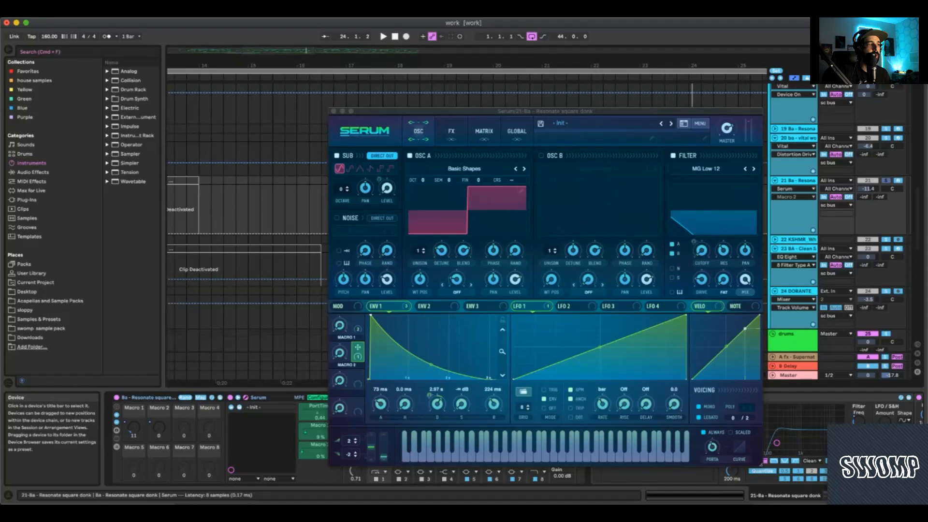
click(239, 397)
click(239, 398)
click(314, 397)
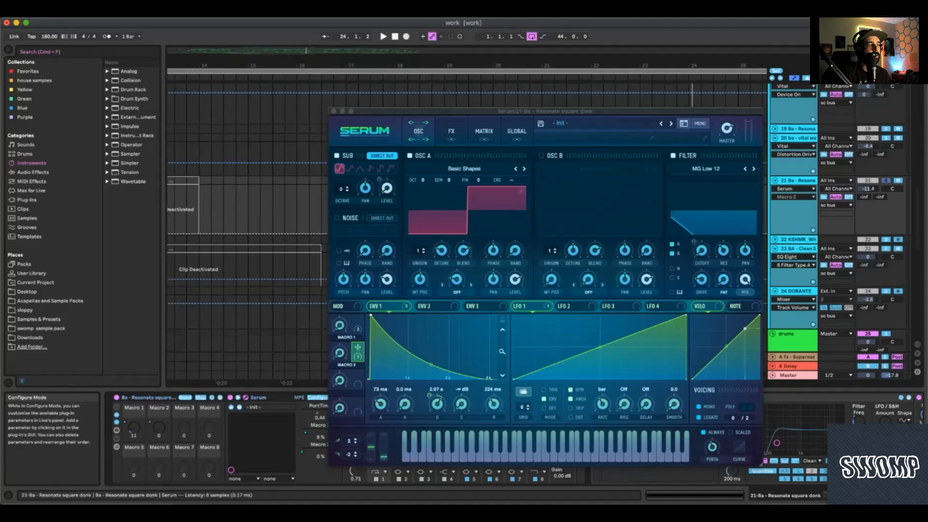
right_click(305, 452)
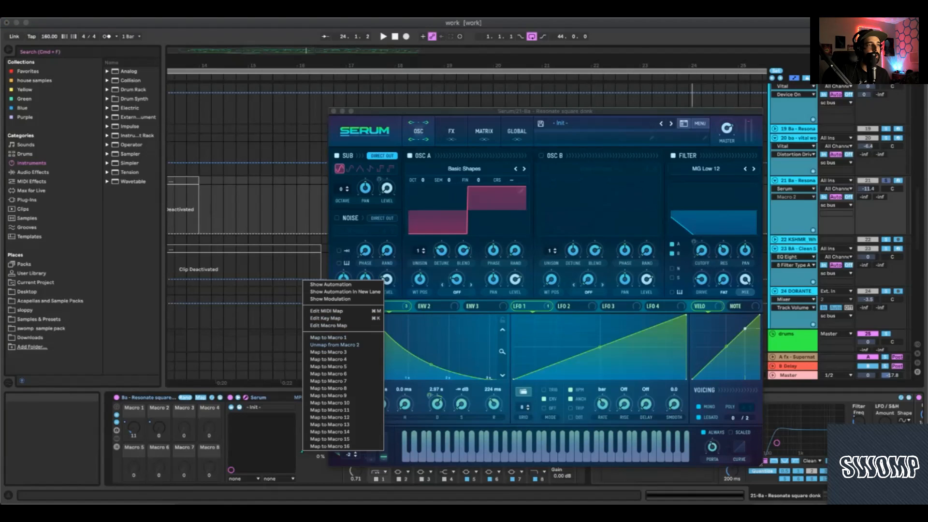
click(310, 455)
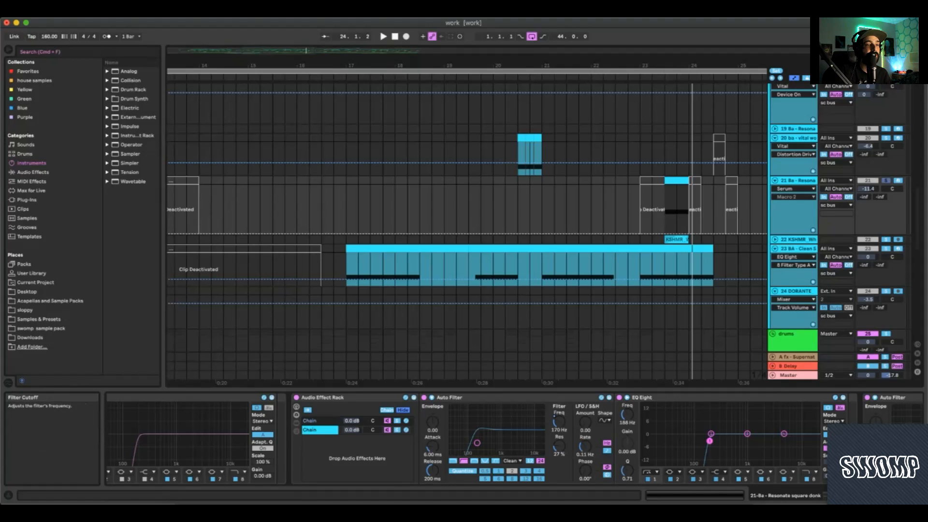
Select the Resonate square donk clip at 23.3.1 on track 21 and play it.
key(a)
click(682, 213)
key(space)
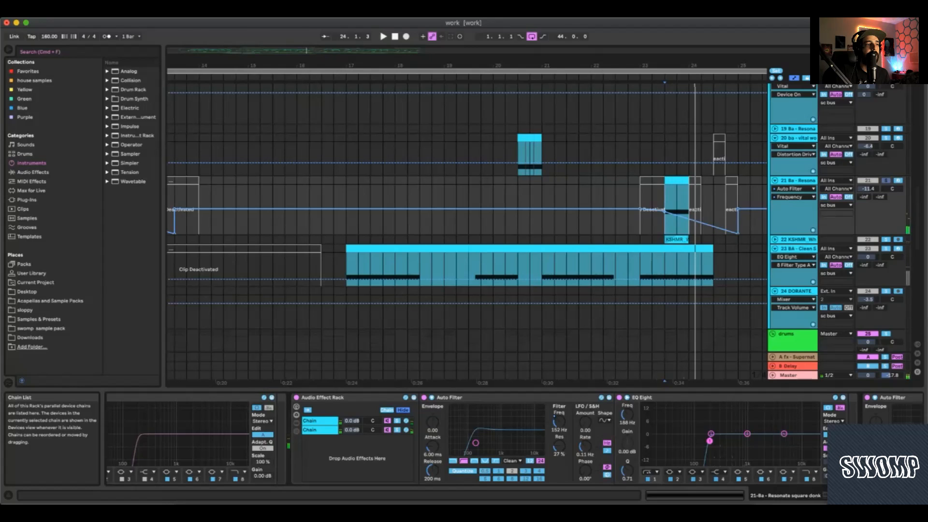
Compare the devices in the two chains of track 21's Audio Effect Rack, ending on the first chain.
click(319, 421)
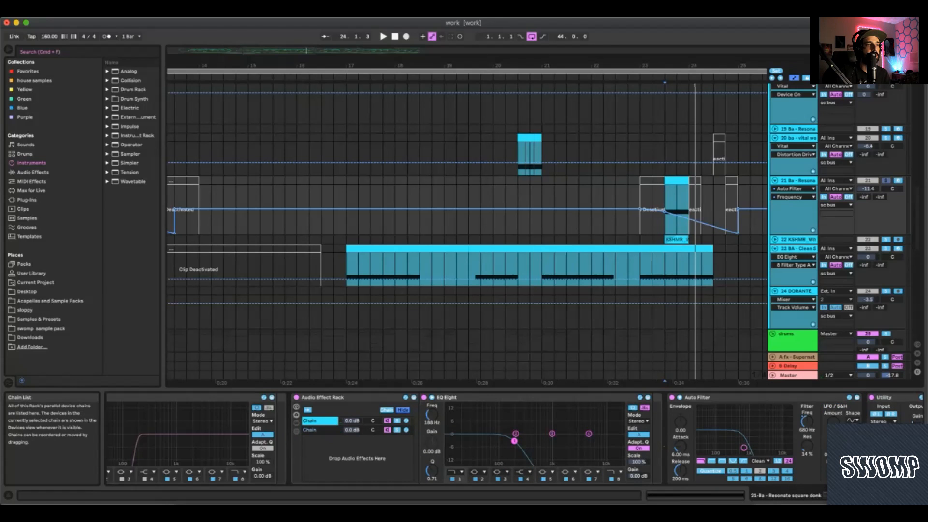
click(319, 430)
click(319, 421)
click(319, 429)
click(318, 421)
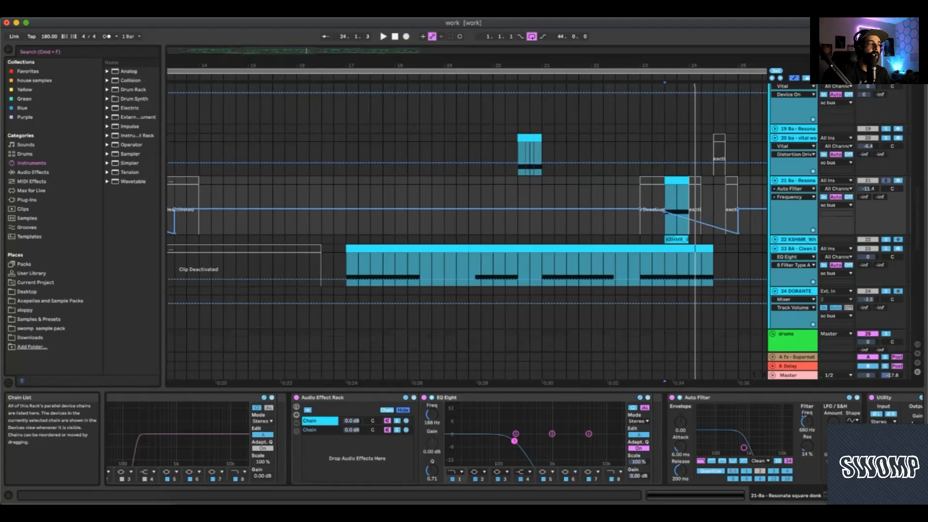
Select the second chain of track 21's Audio Effect Rack and examine its Auto Filter and EQ Eight settings.
click(319, 430)
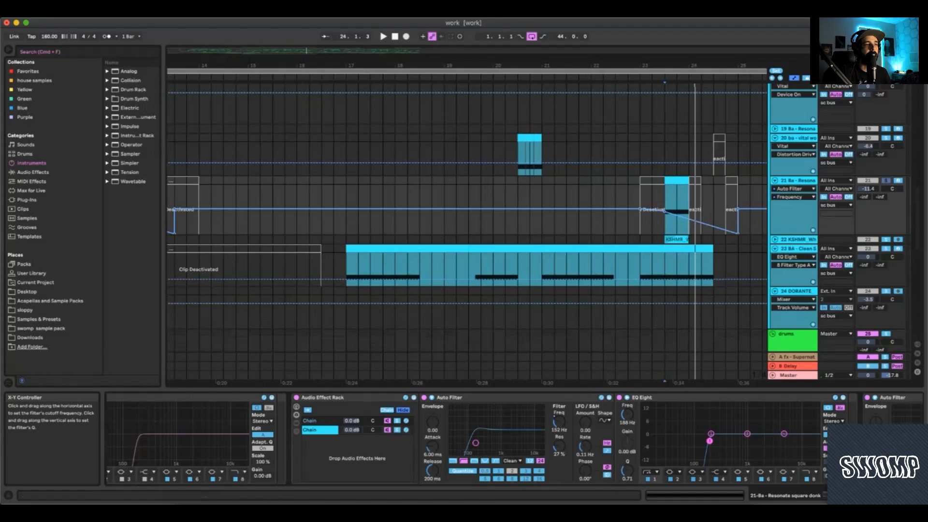
scroll(126, 435, right, 5)
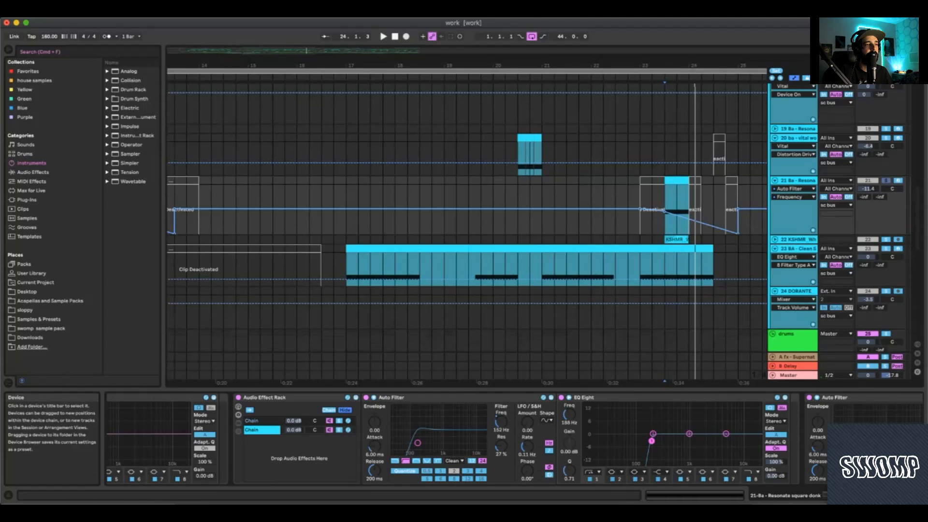
scroll(348, 435, right, 6)
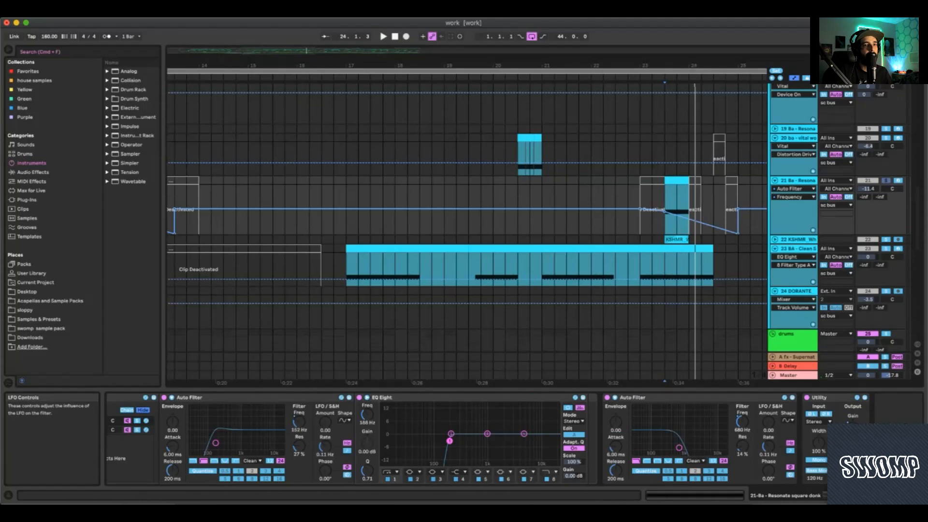
Show the Frequency automation of the Auto Filter after the rack on track 21 and audition the square donk clip.
click(687, 397)
click(742, 422)
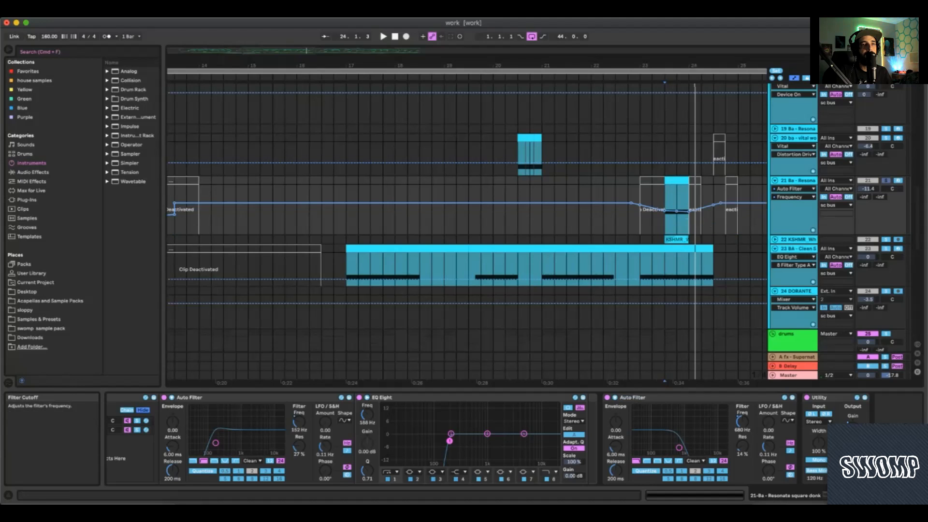
key(space)
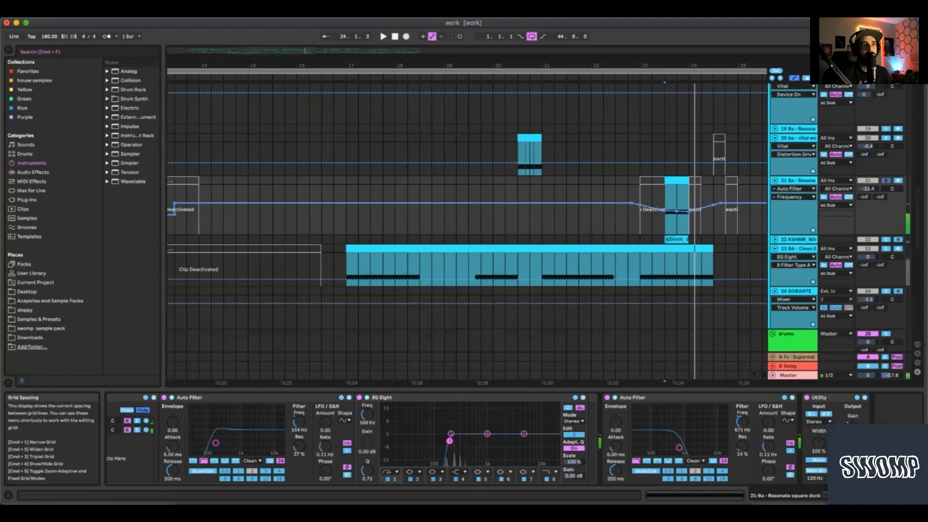
key(space)
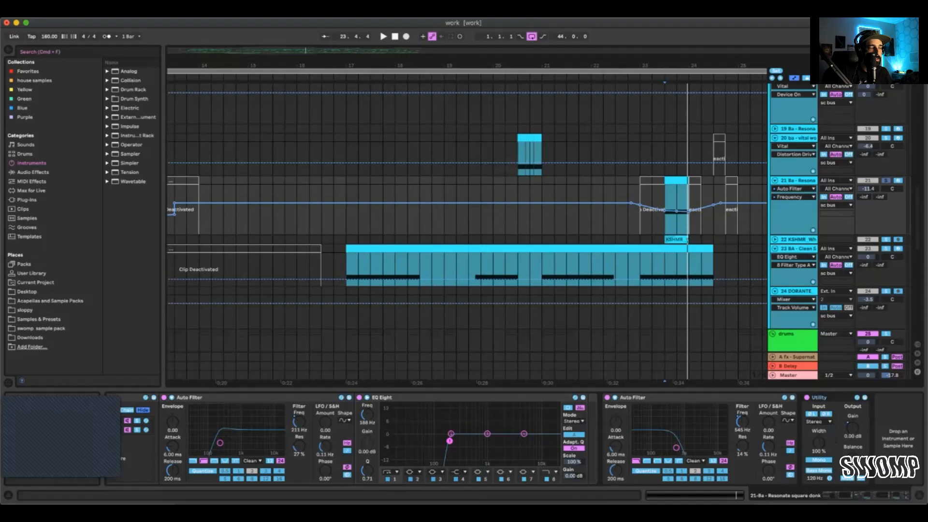
Check the Utility's Gain and Device On automation on track 21 and replay the section around 23.3.1.
click(853, 428)
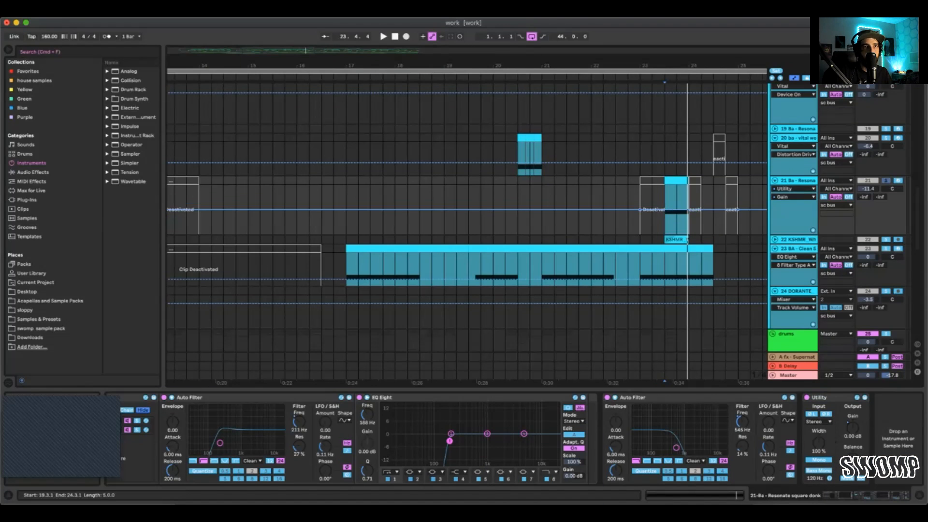
scroll(640, 207, down, 8)
scroll(641, 208, down, 6)
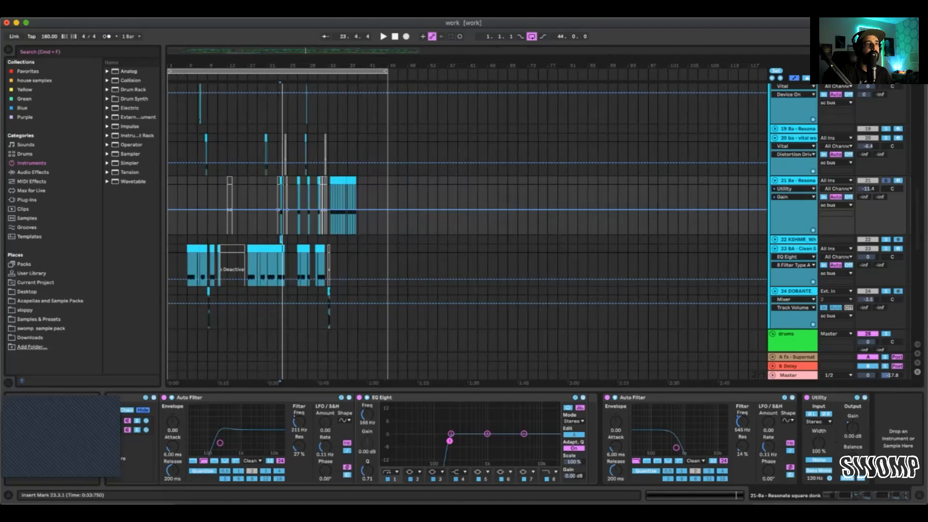
scroll(640, 208, up, 6)
drag(353, 222, 428, 222)
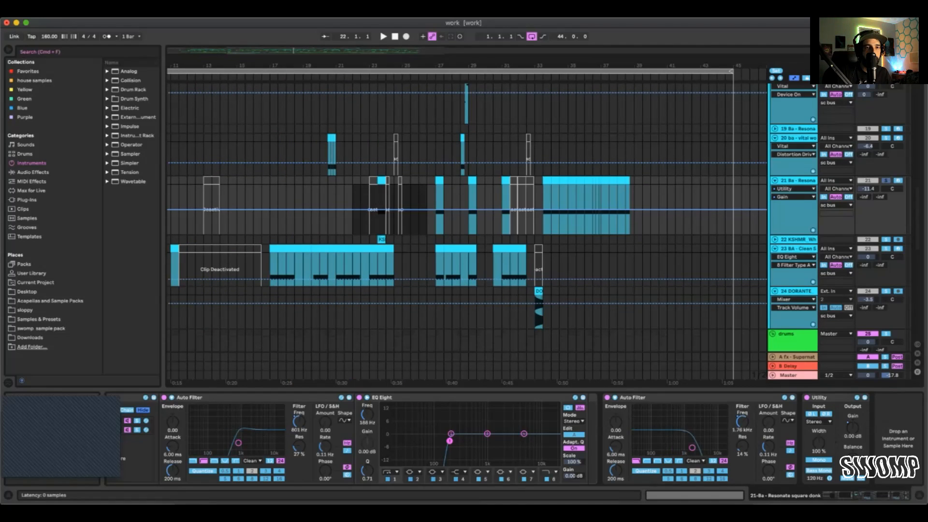
click(807, 397)
key(space)
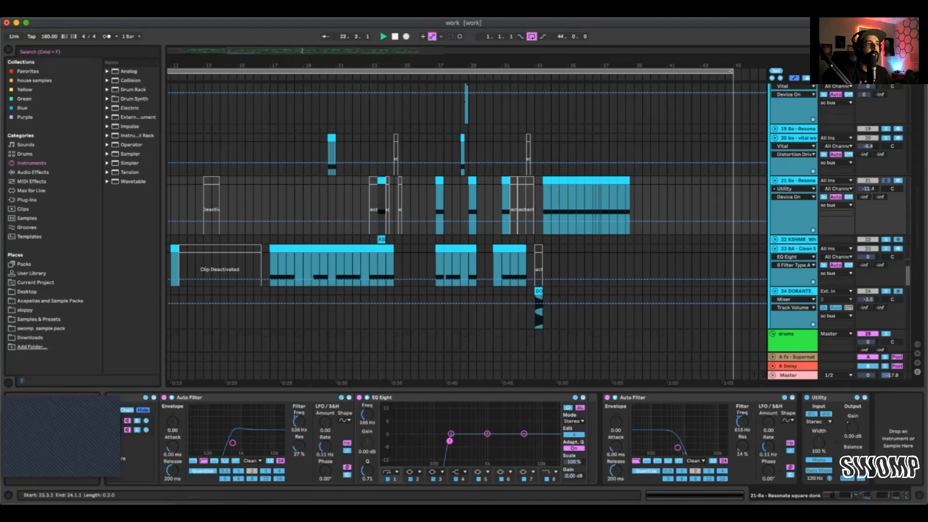
key(space)
key(space)
Audition the long square donk section starting at 33.3.1 on track 21.
click(547, 181)
key(space)
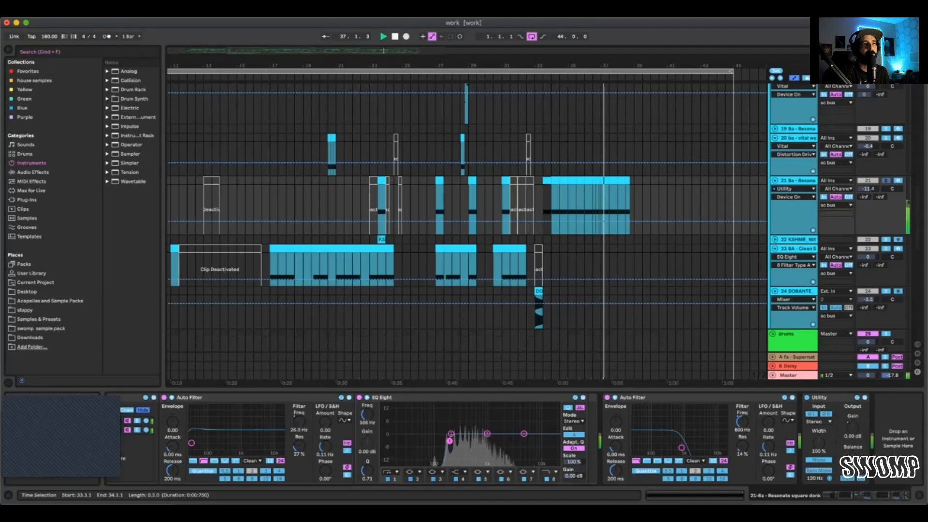
key(space)
scroll(382, 205, down, 1)
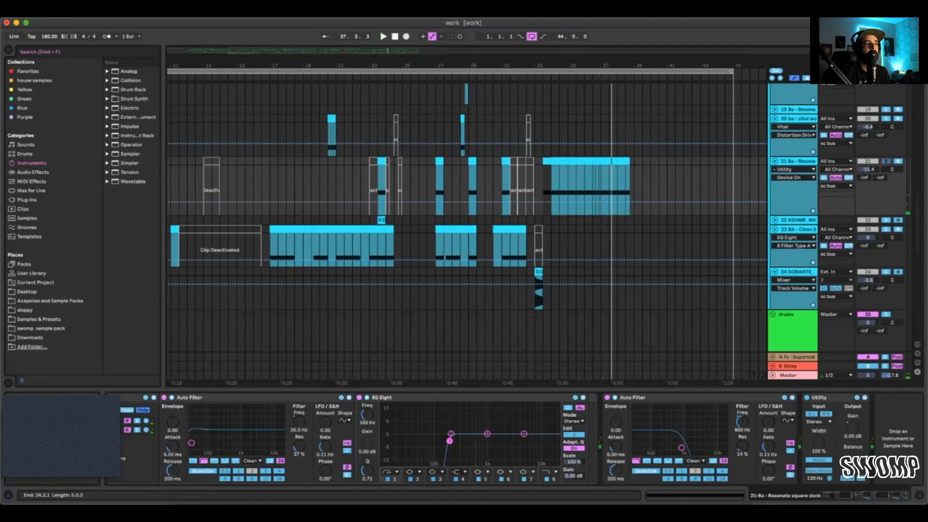
Play from 23.3.1, including with all tracks audible, while looking over the bass tracks above track 21, and stop playback.
click(378, 186)
key(space)
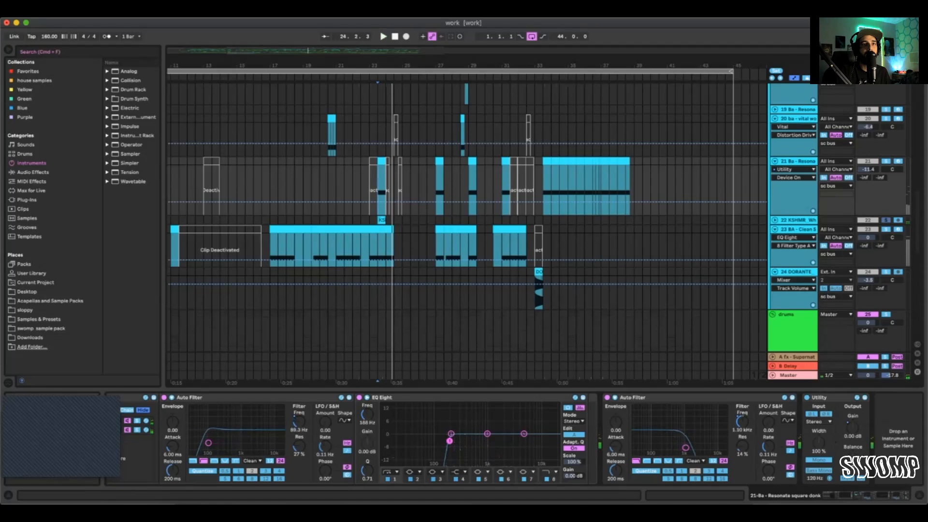
key(space)
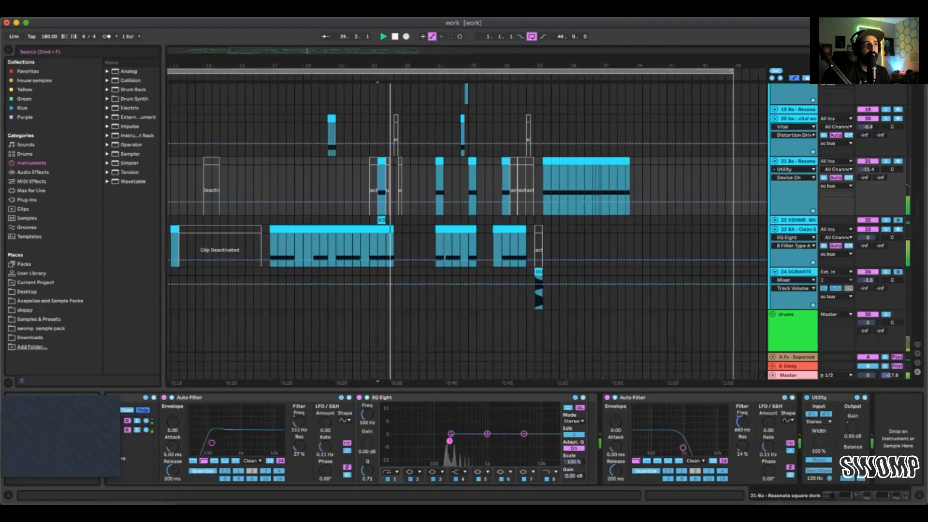
scroll(467, 231, up, 5)
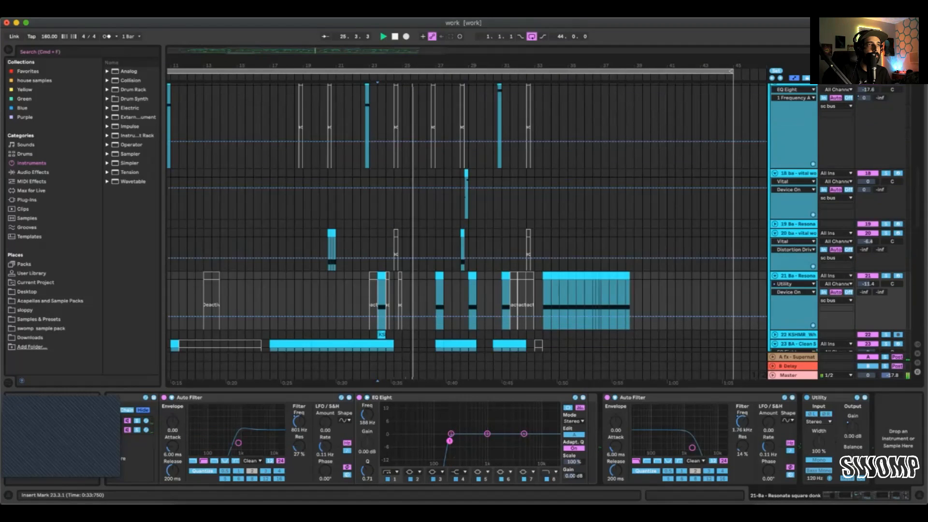
scroll(398, 171, up, 3)
key(space)
Select the Scratch Baby clip at 24.3.1 on track 14 and audition it alone and in the full mix.
click(398, 172)
key(space)
key(space)
key(space)
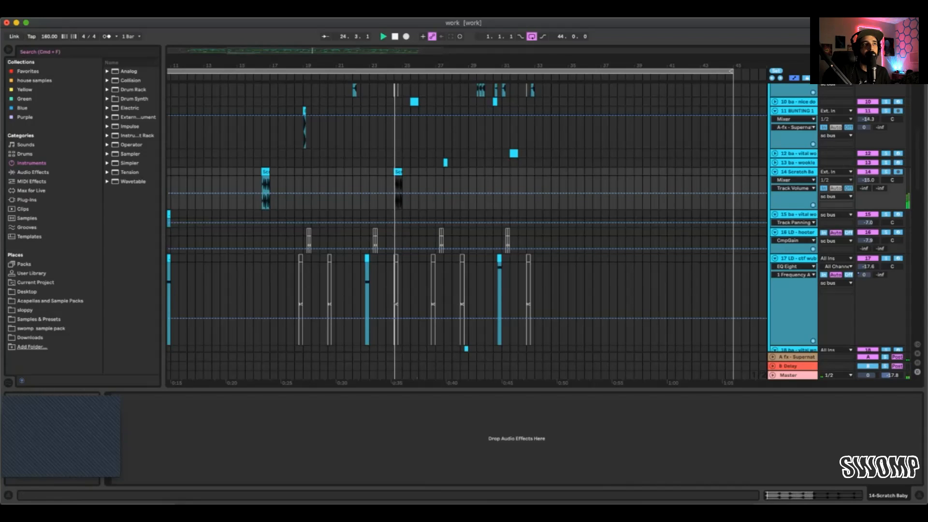
key(s)
key(space)
key(space)
key(space)
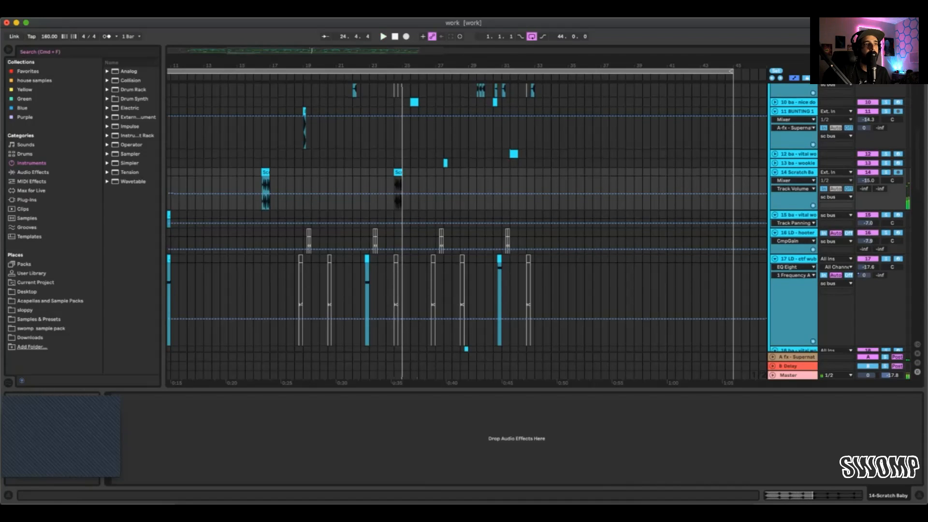
key(space)
Look over the drum and bass tracks while playing the arrangement around bars 24 to 28, and stop playback.
scroll(466, 231, down, 10)
scroll(466, 231, down, 5)
key(space)
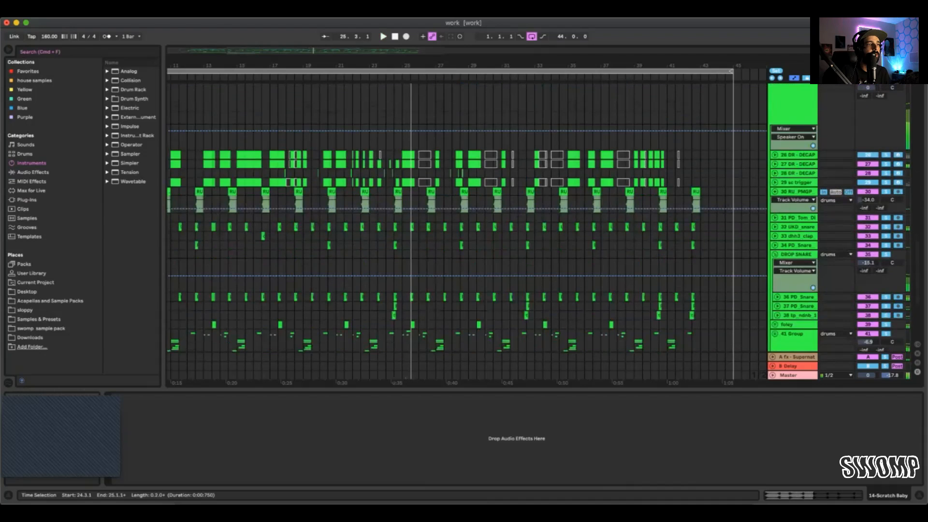
scroll(466, 231, down, 5)
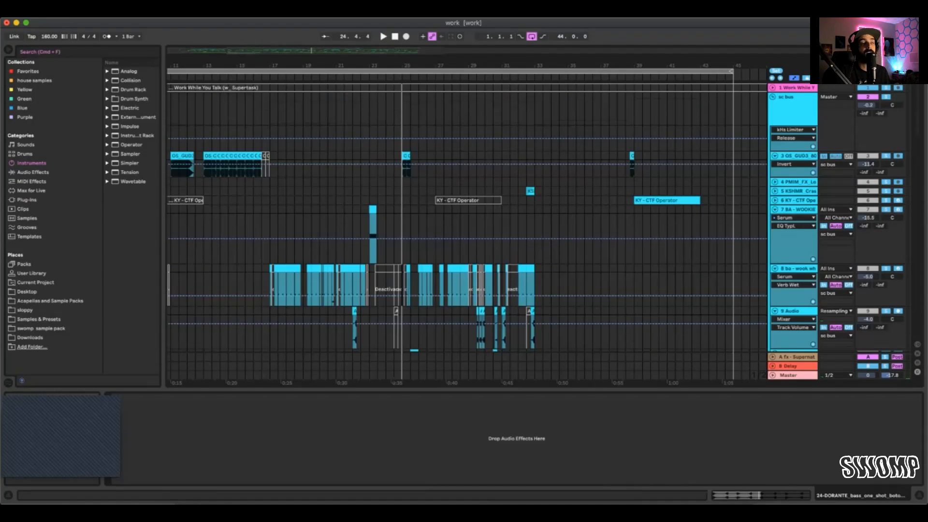
key(space)
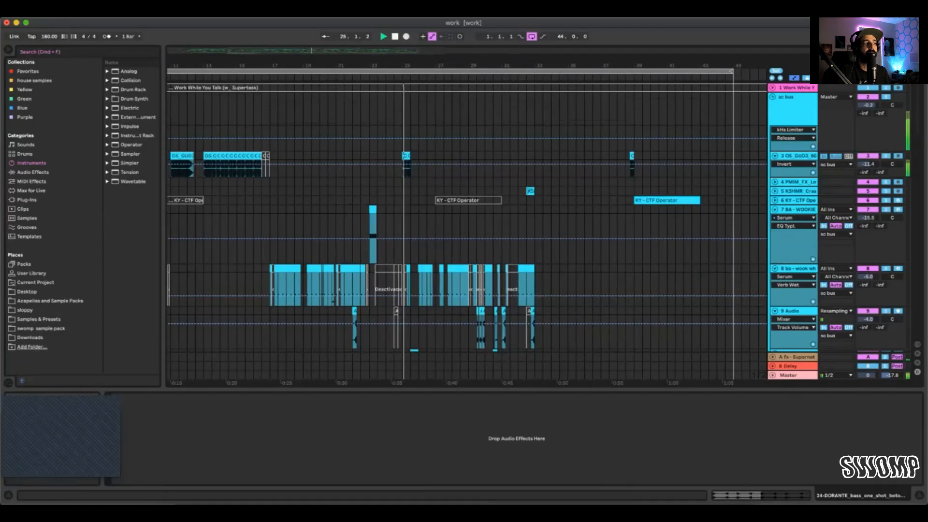
scroll(468, 231, down, 5)
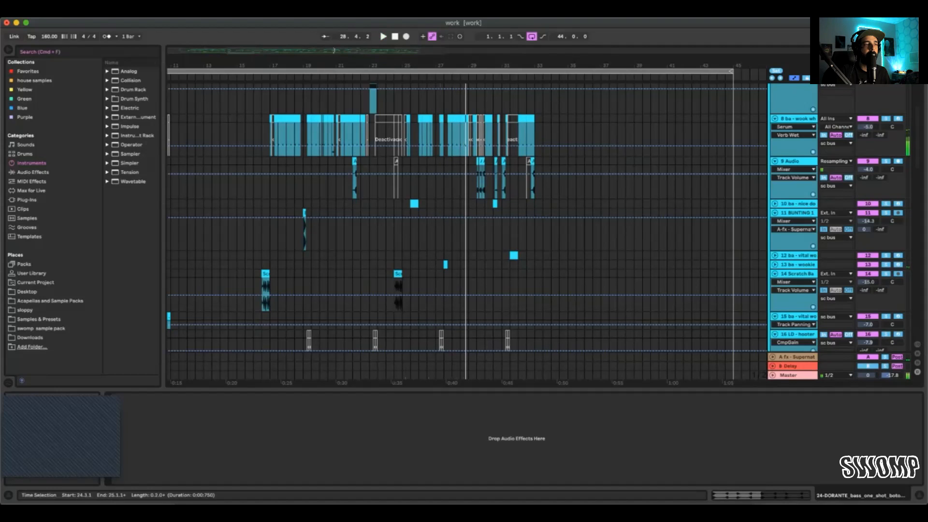
key(space)
Audition the nice donk clip at 25.3.1 on track 10 by itself and unfold its track.
click(414, 204)
key(space)
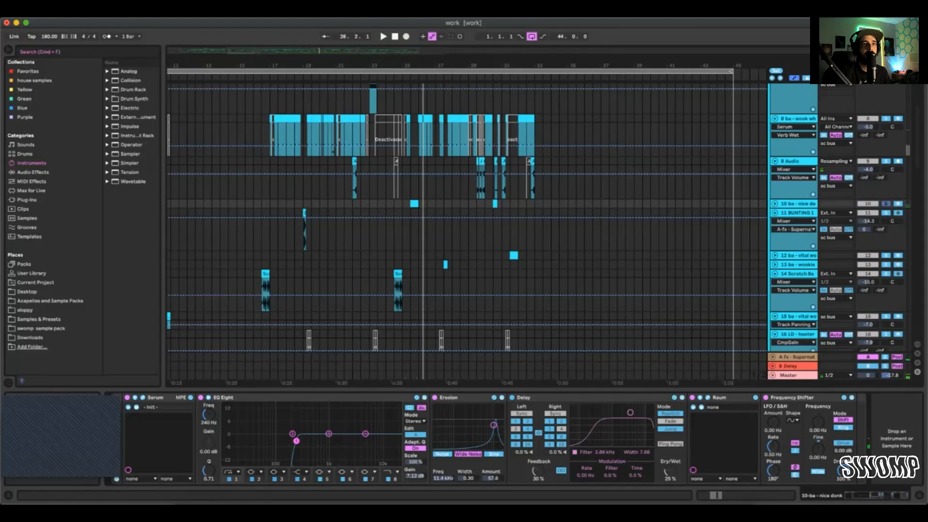
click(774, 204)
scroll(411, 205, up, 5)
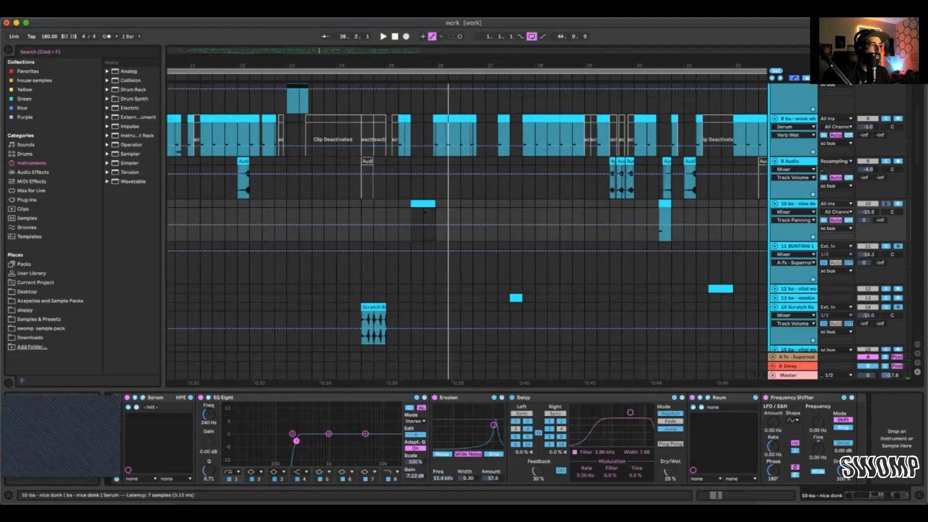
Open Serum on the nice donk track and compare Env 1, Env 2 and Env 3, checking the destinations of Env 2 and Env 3.
key(super+alt+p)
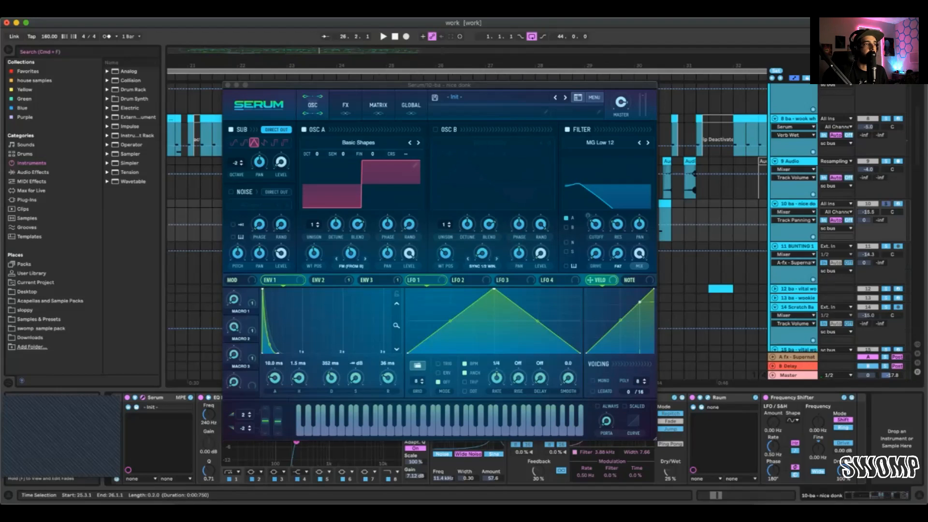
click(320, 280)
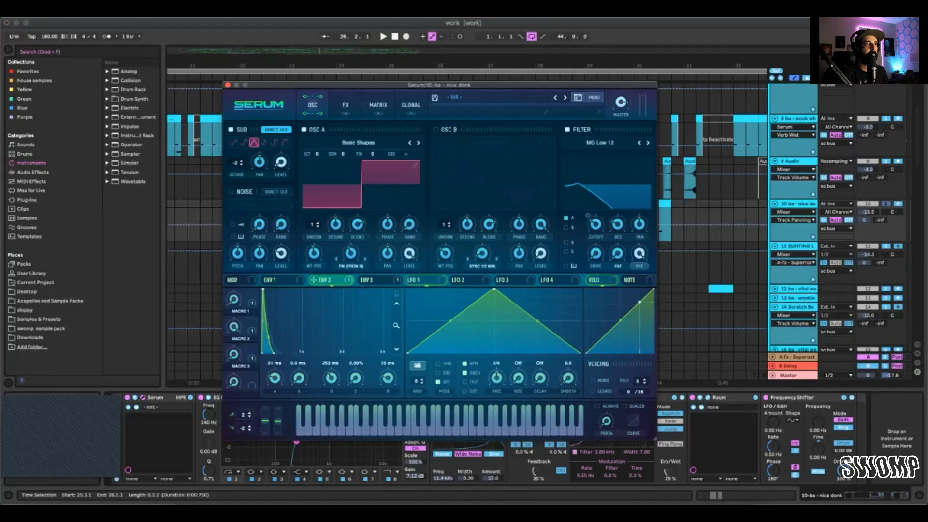
click(274, 280)
click(373, 280)
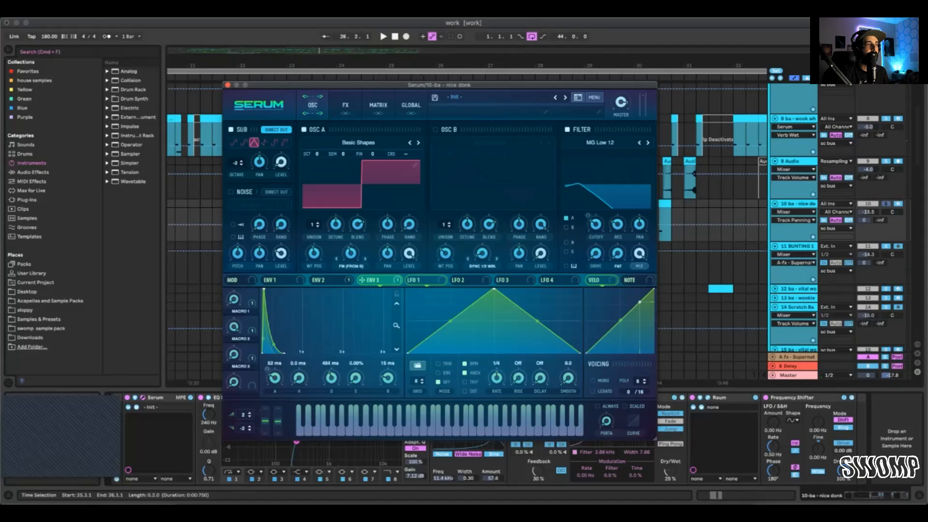
right_click(367, 281)
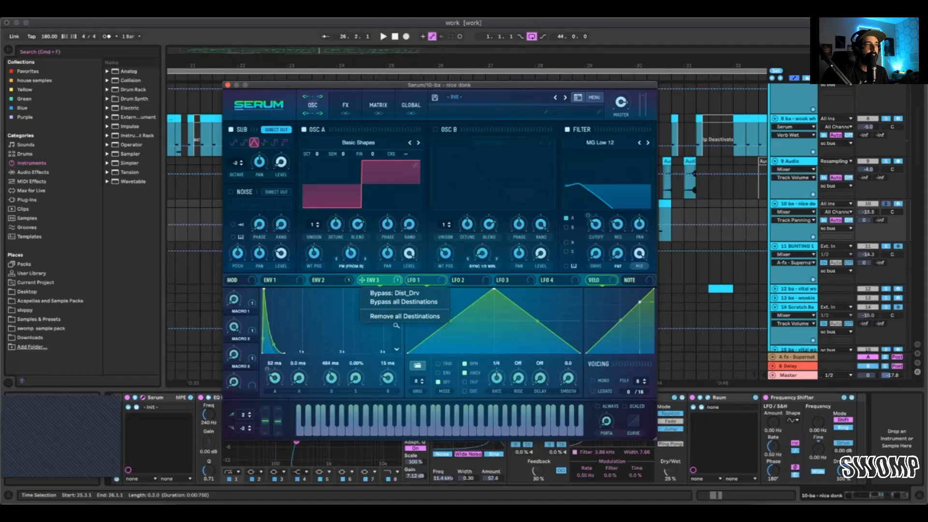
click(321, 280)
right_click(321, 280)
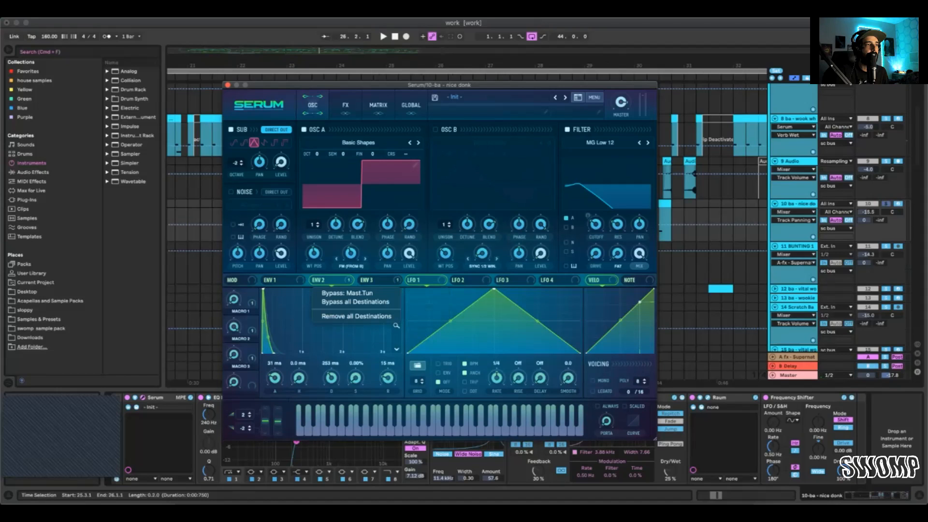
click(321, 280)
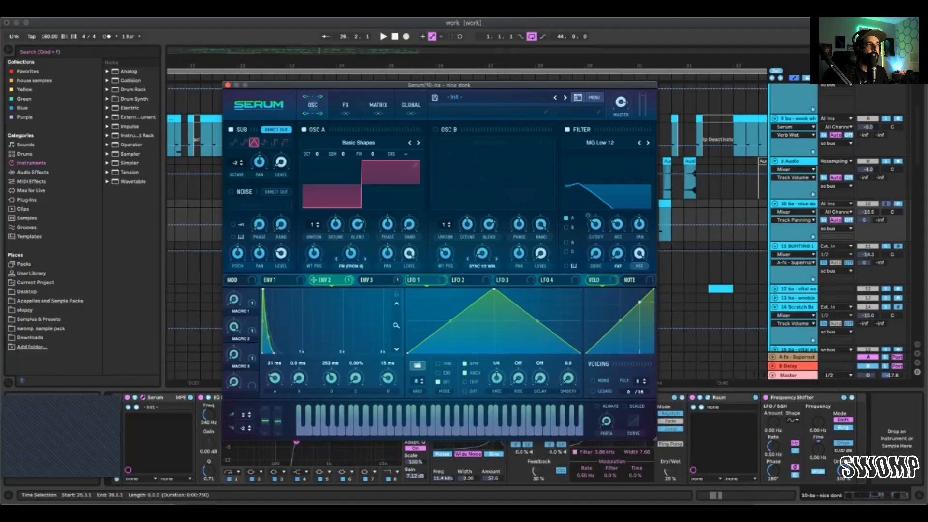
Examine the Env 2 routing to Mast.Tun in Serum's modulation matrix, including its destination options and amount, leaving the routing alone.
click(378, 105)
click(423, 142)
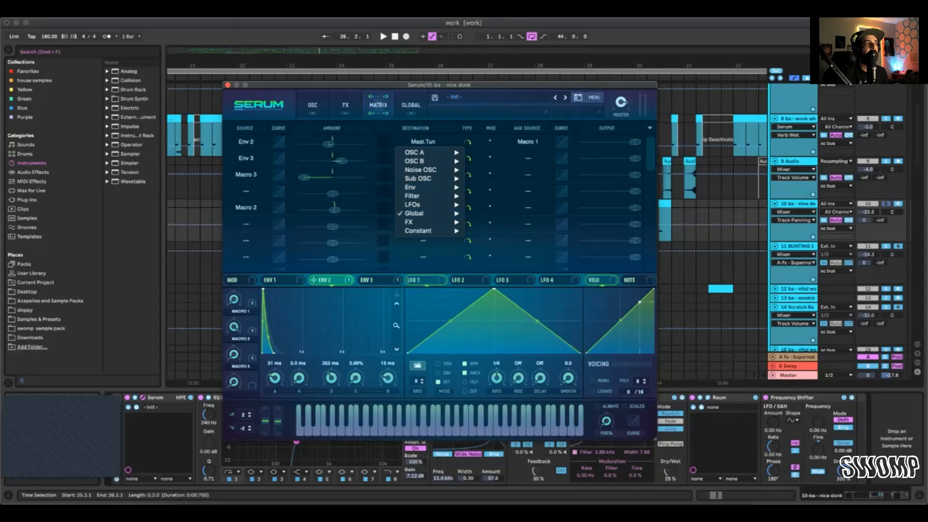
key(Escape)
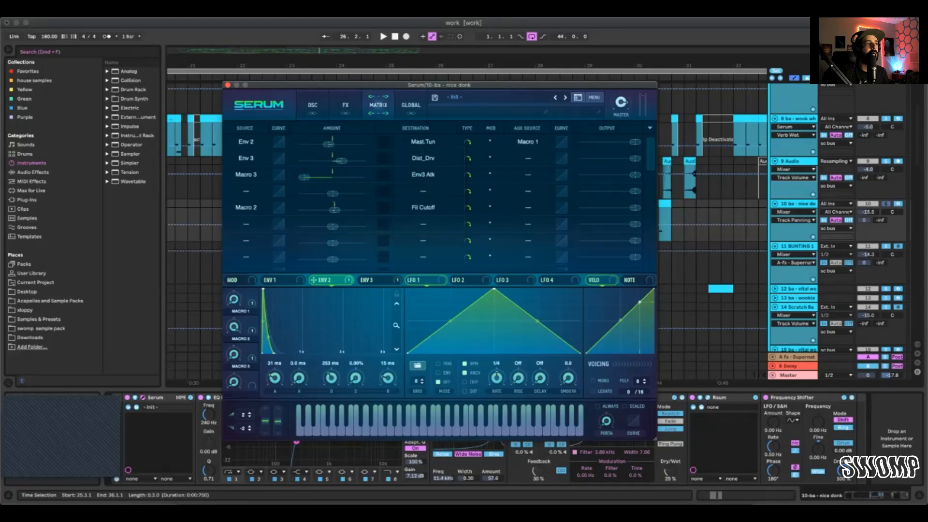
click(329, 144)
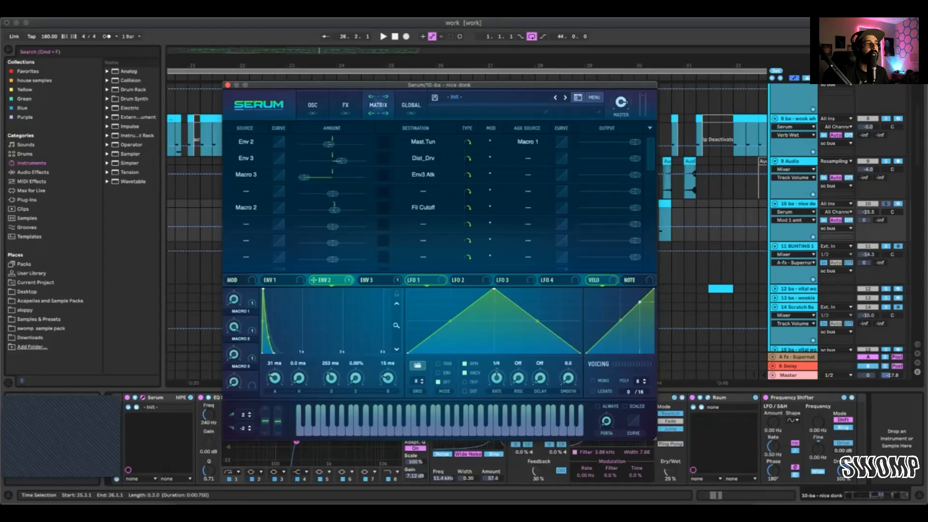
Check Env 3's Dist_Drv destination and view the patch's oscillator and FX pages in Serum.
click(373, 280)
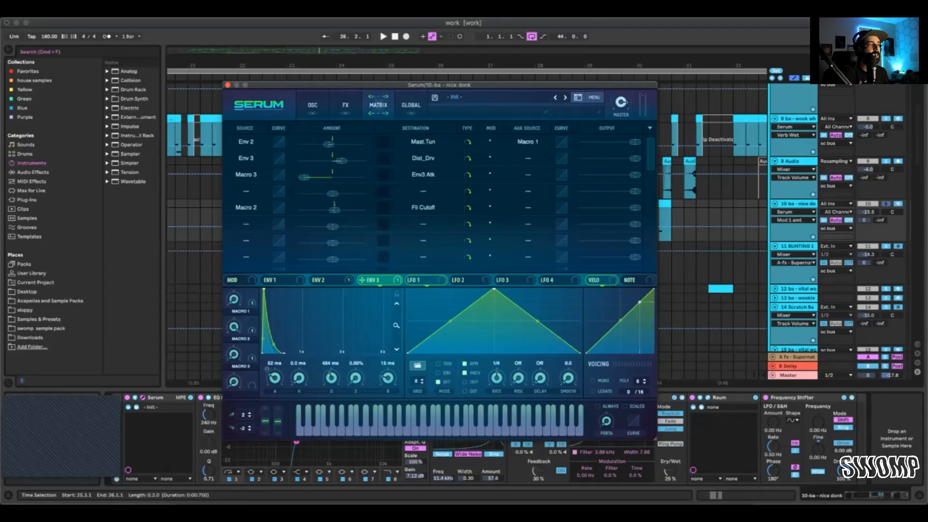
right_click(373, 281)
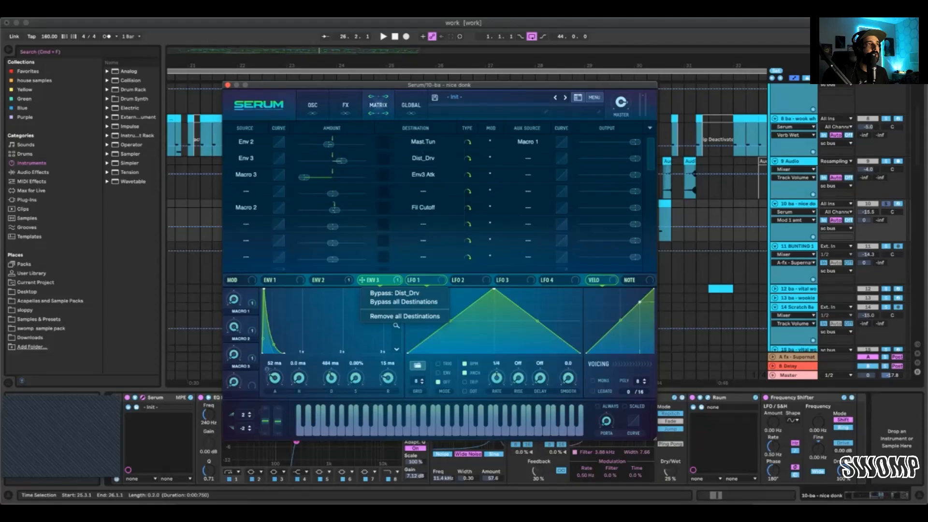
key(Escape)
click(313, 105)
click(345, 105)
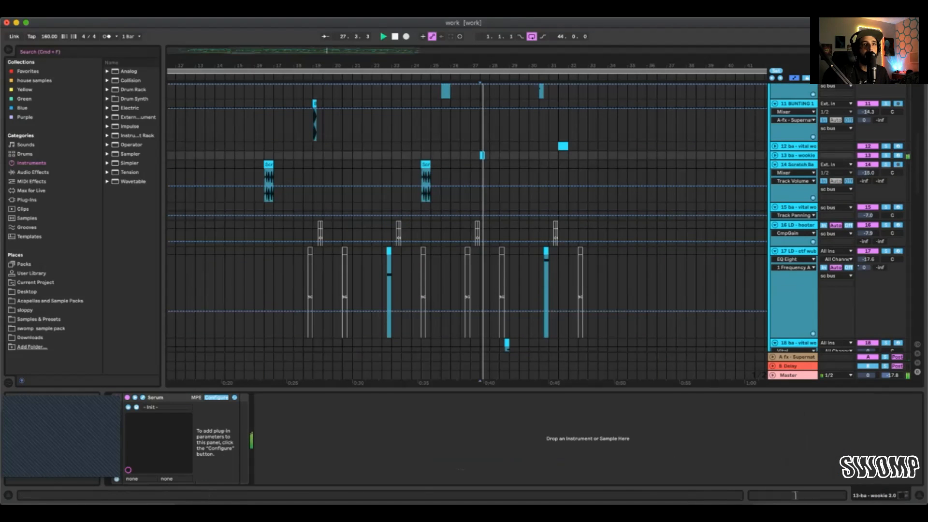
Audition the wookie clip at 27.3.1 on track 13 by itself and unfold its track.
key(space)
key(space)
key(space)
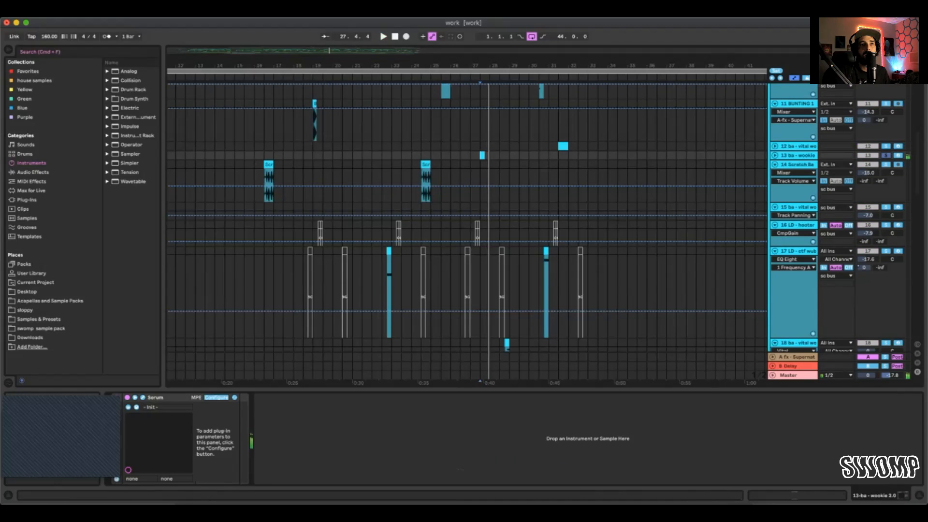
click(775, 155)
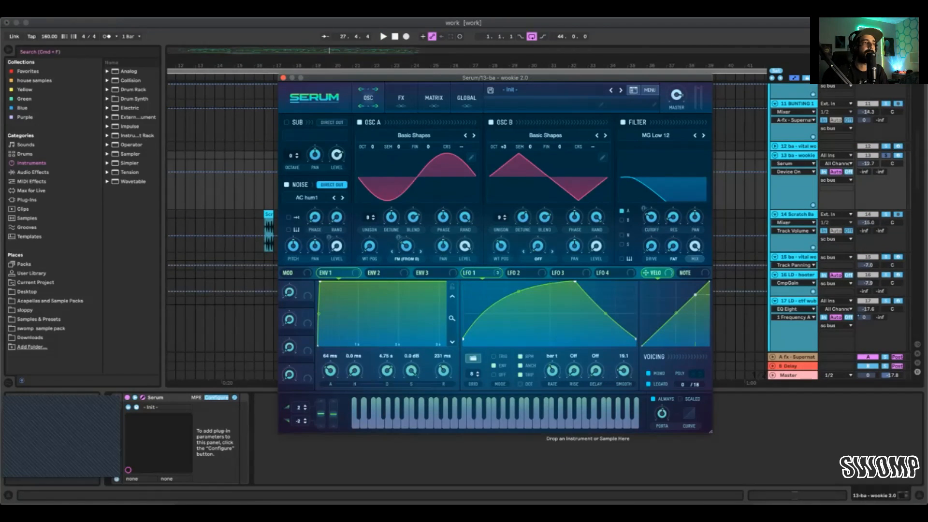
Open Serum on the wookie track and check which controls LFO 1 modulates.
click(478, 277)
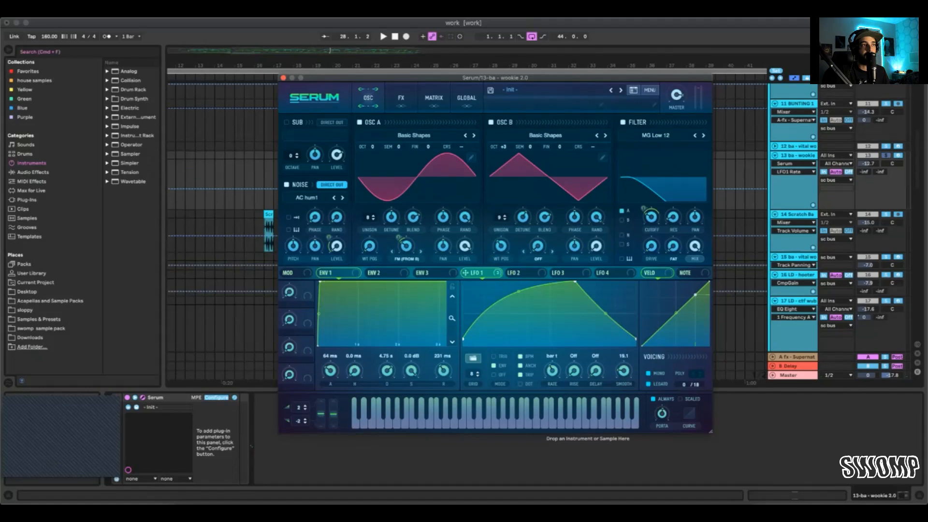
click(479, 277)
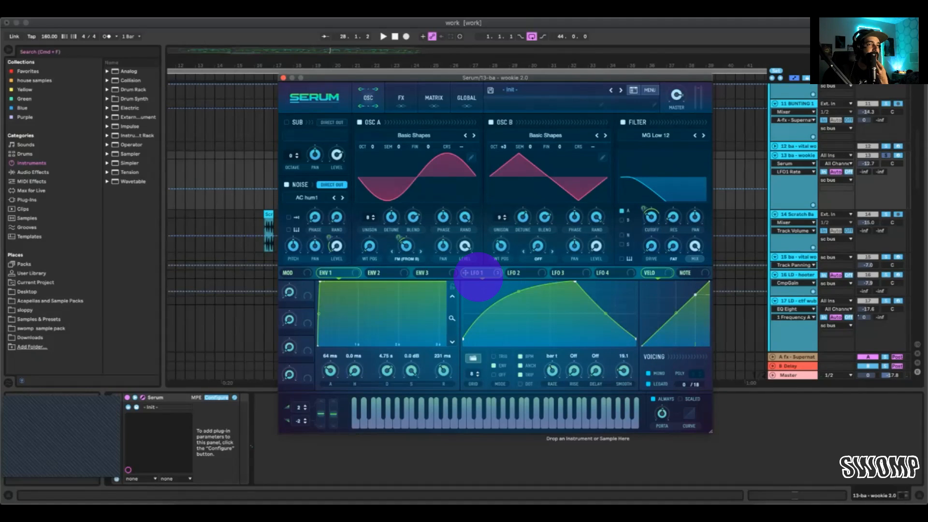
click(477, 273)
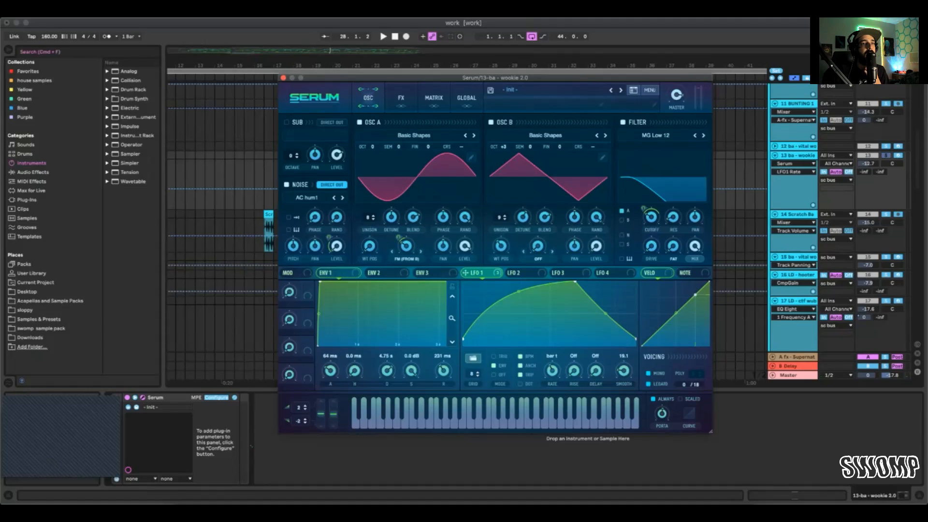
mouse_move(644, 208)
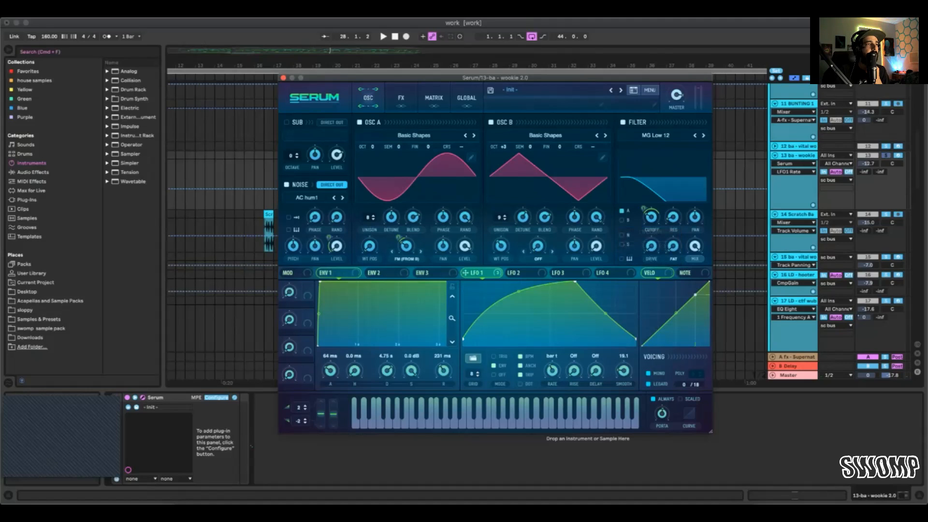
Review the wookie patch's effects in Serum and remove the Distortion module from the chain.
click(401, 97)
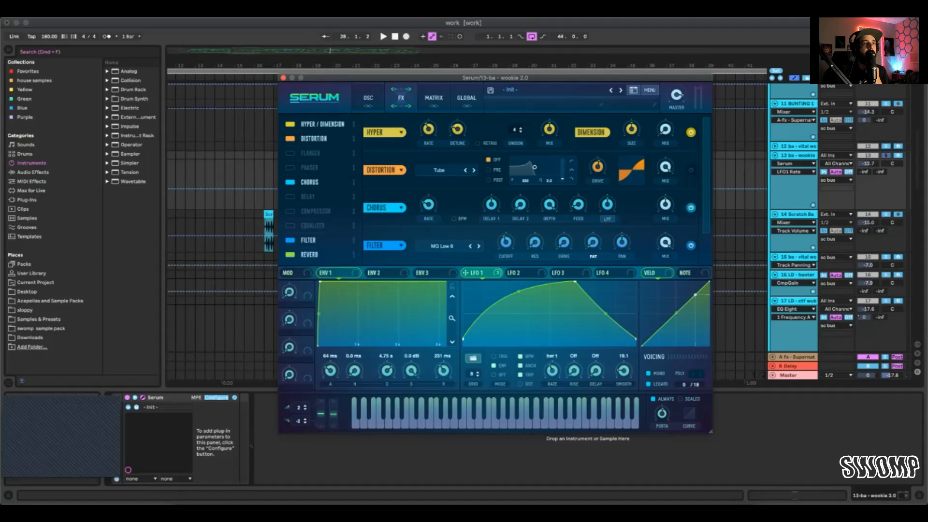
scroll(488, 193, down, 2)
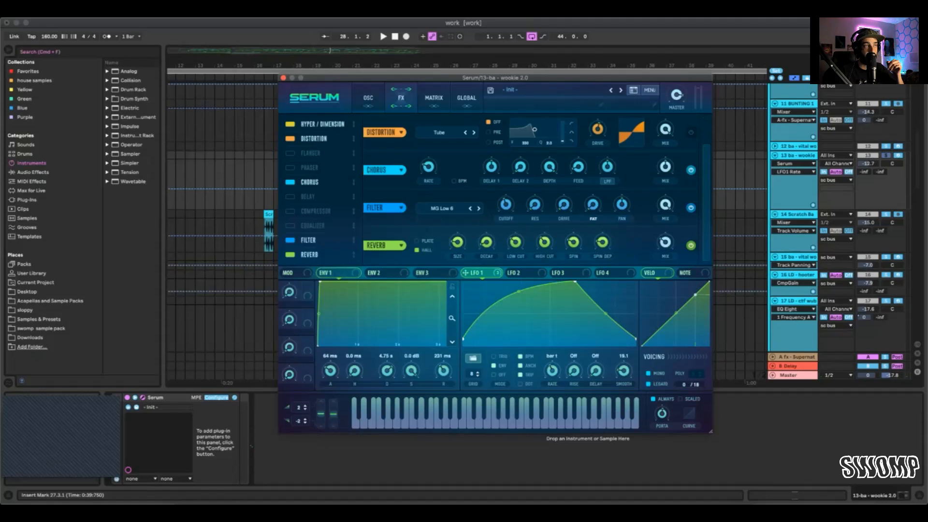
click(290, 139)
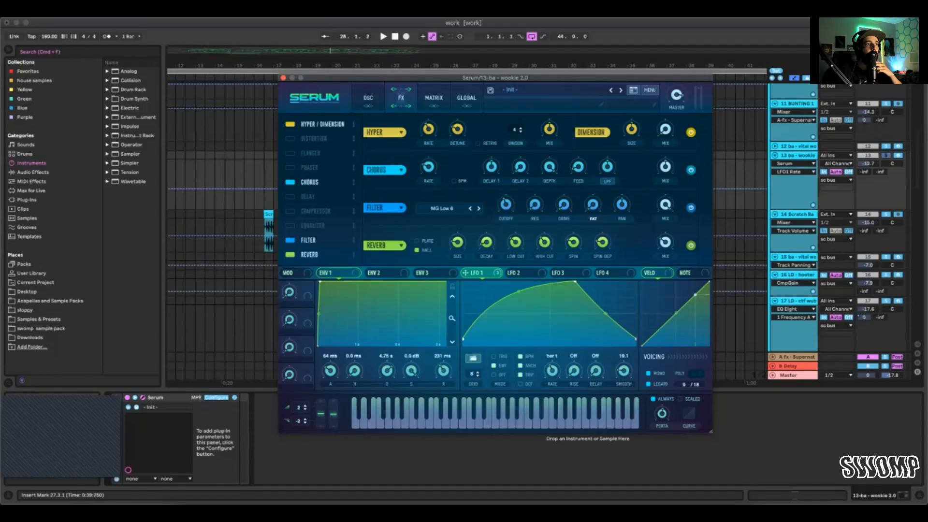
Audition the wookie patch without distortion and check its reverb's Size and Decay.
key(space)
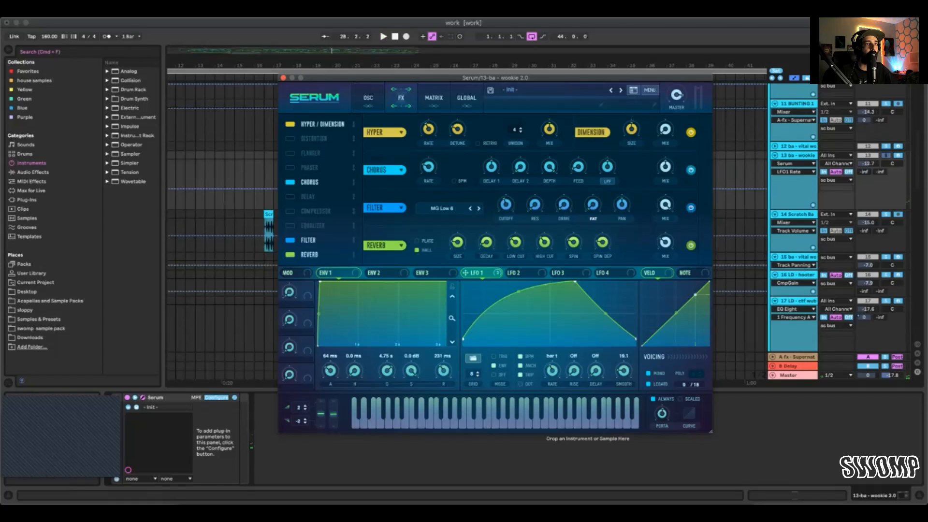
click(486, 241)
click(457, 242)
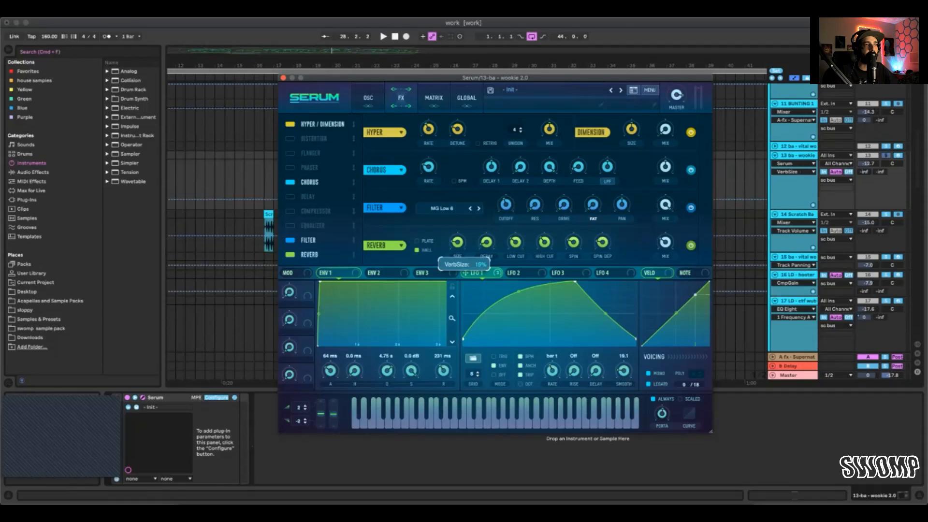
key(space)
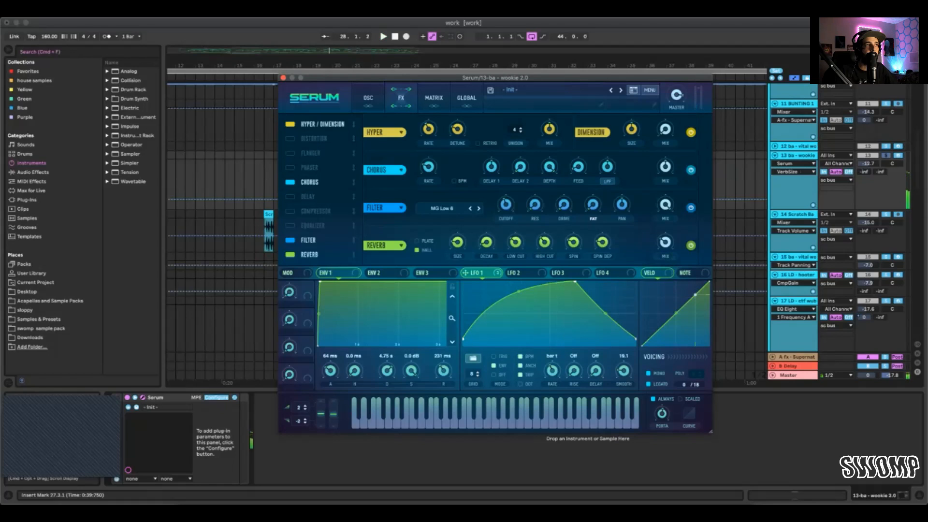
Close Serum and play the arrangement on with track 13 no longer soloed.
click(284, 78)
key(space)
scroll(467, 232, up, 5)
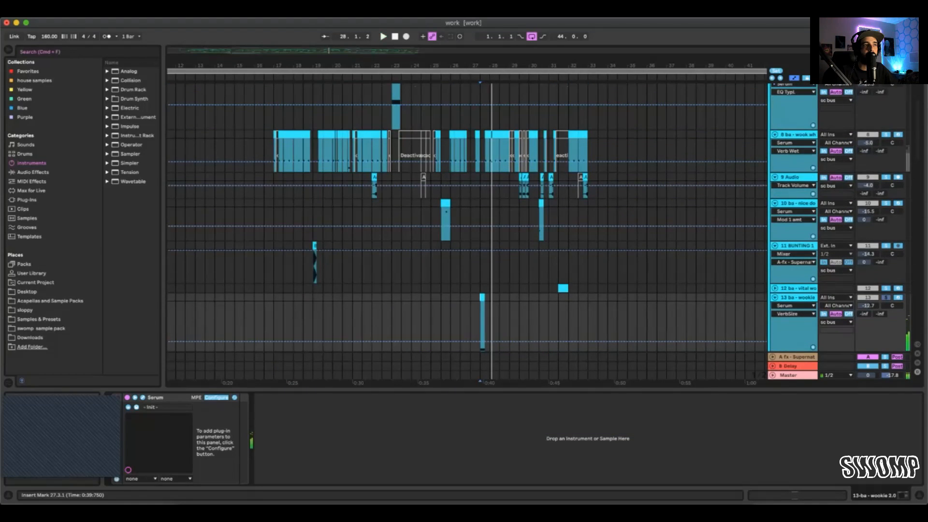
key(space)
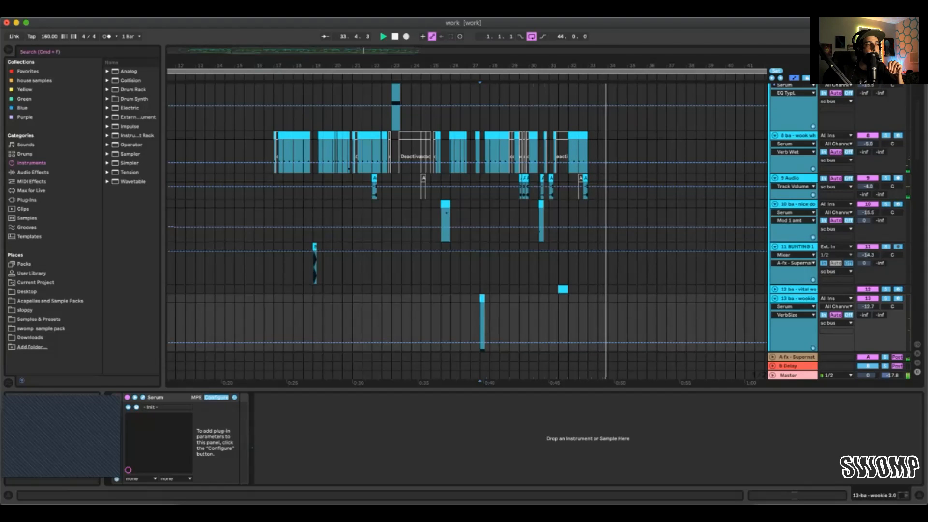
Select the active KY - CTF Operator clip at bar 39 on track 6 and audition it by itself.
scroll(466, 231, up, 5)
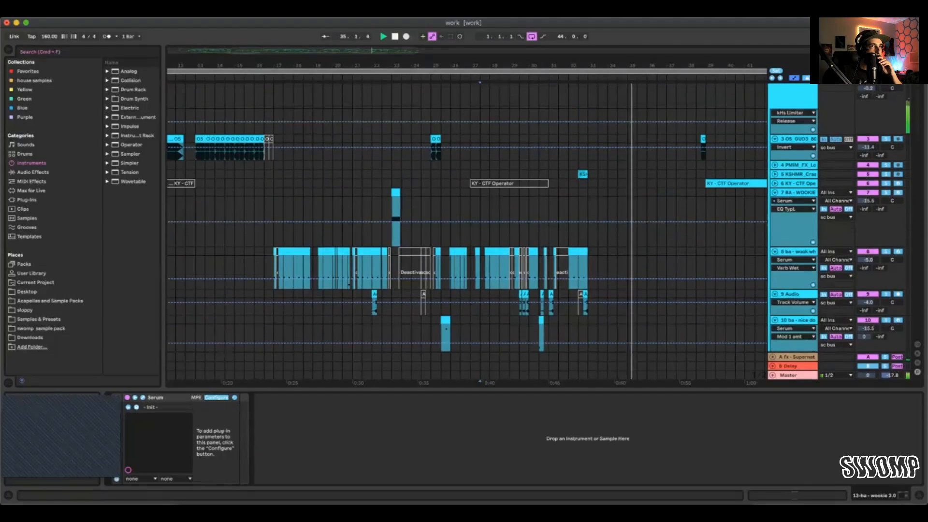
scroll(466, 231, right, 5)
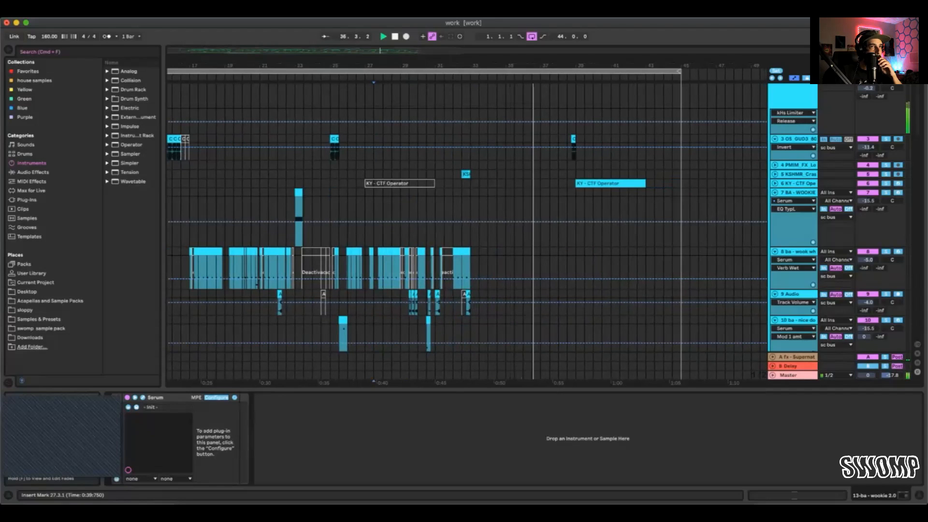
drag(646, 174, 576, 183)
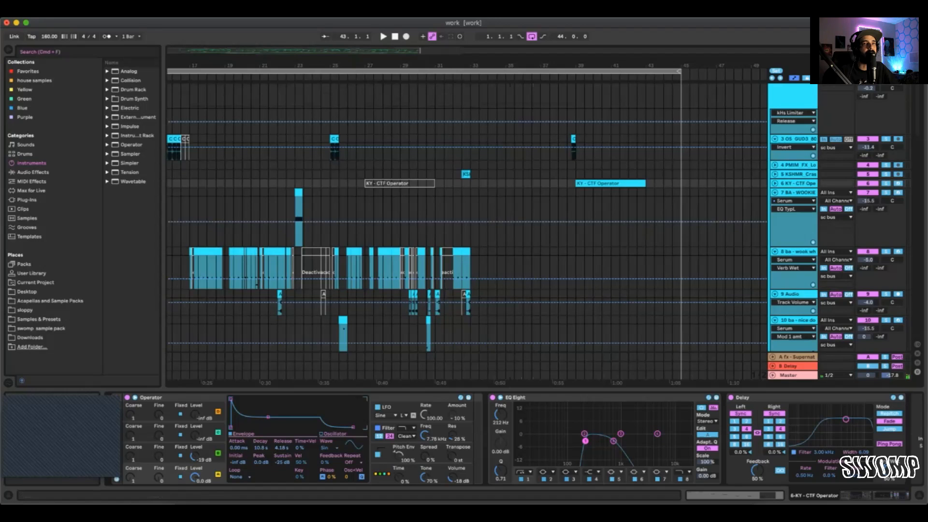
key(space)
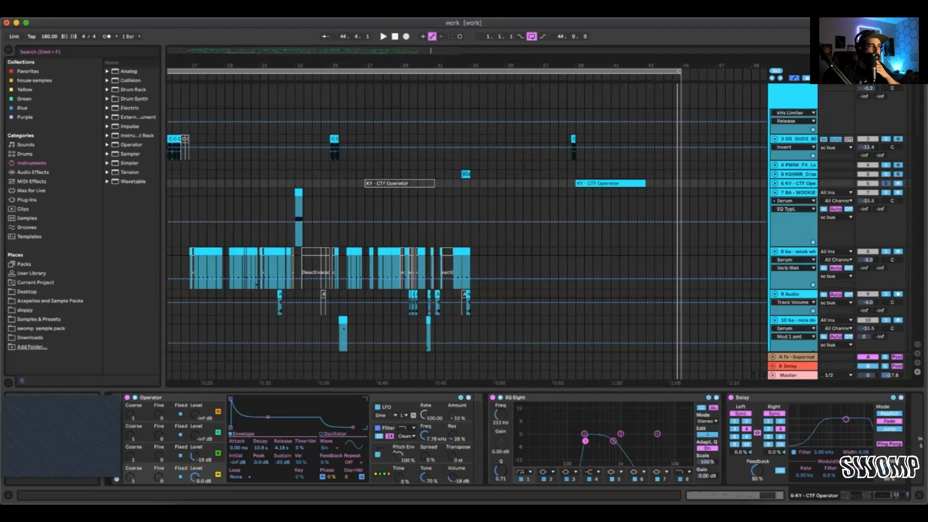
Examine Operator's global modulation settings, filter envelope and oscillator B envelope on the KY - CTF Operator track.
click(382, 474)
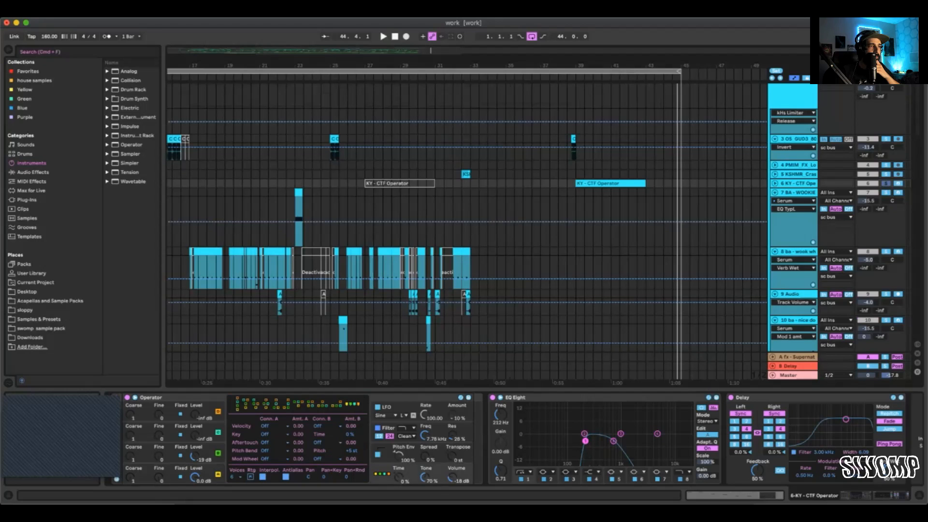
click(356, 401)
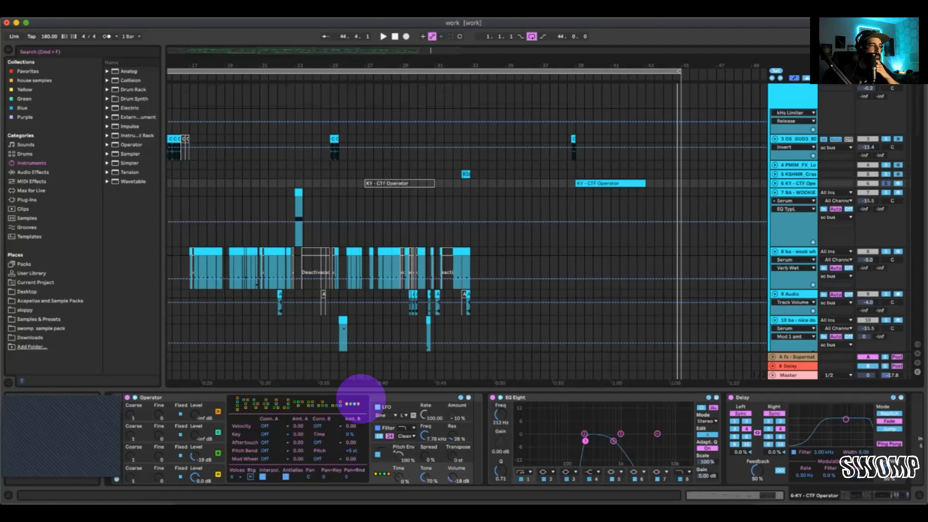
click(360, 401)
click(360, 400)
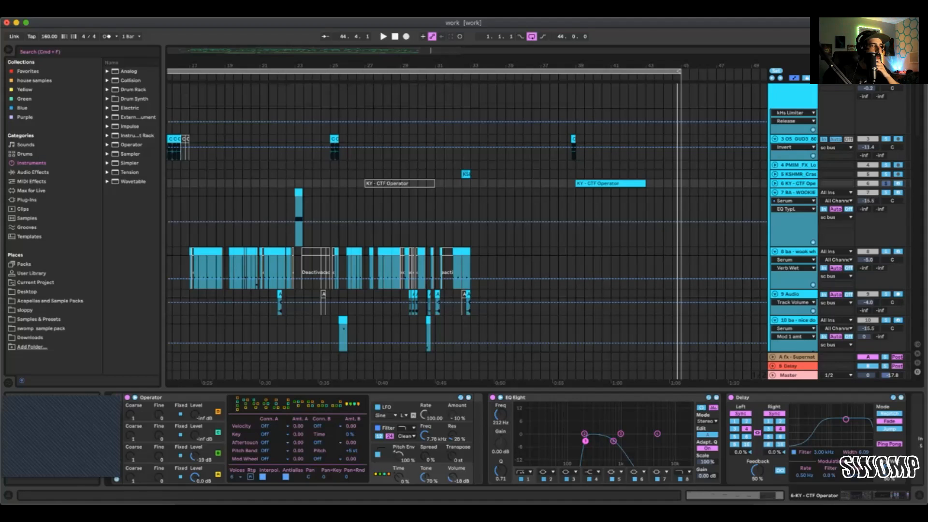
click(390, 428)
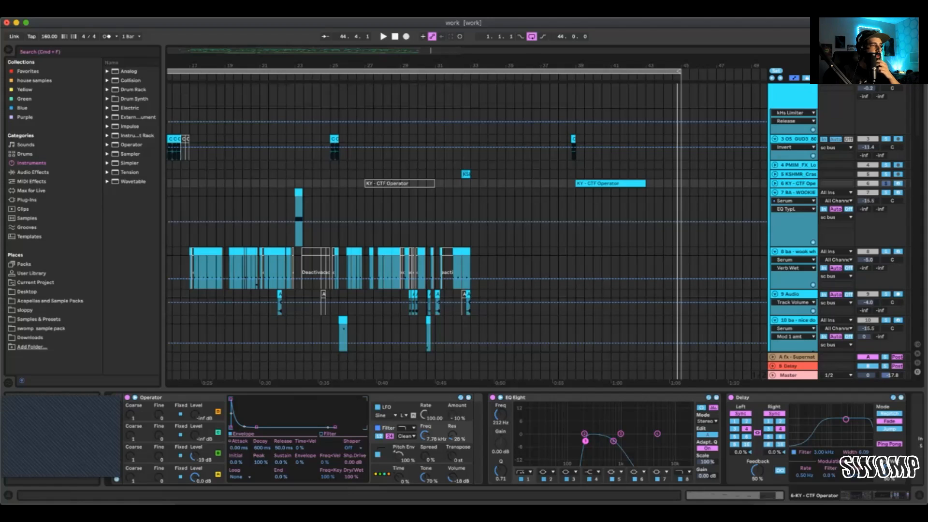
click(195, 456)
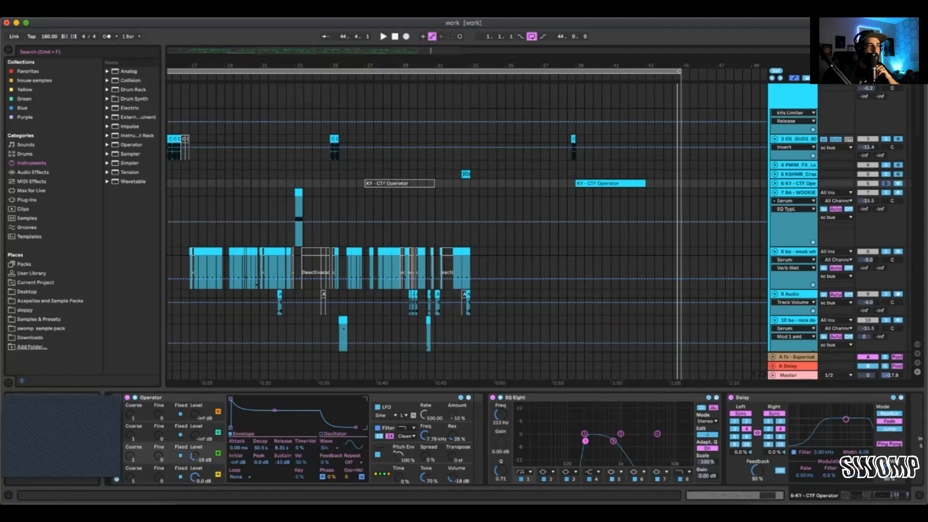
Audition the KY - CTF Operator clip with EQ Eight bypassed and with it enabled again.
scroll(602, 435, right, 1)
scroll(602, 435, right, 5)
key(space)
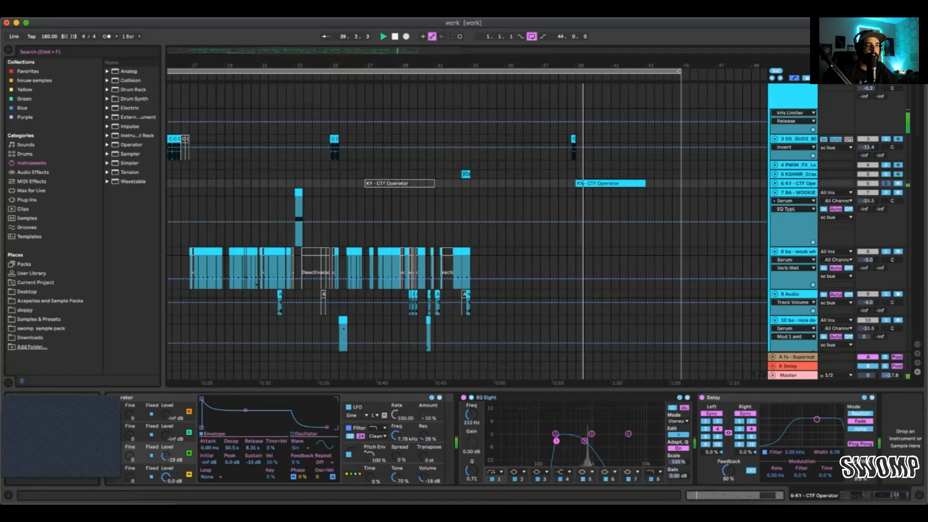
key(space)
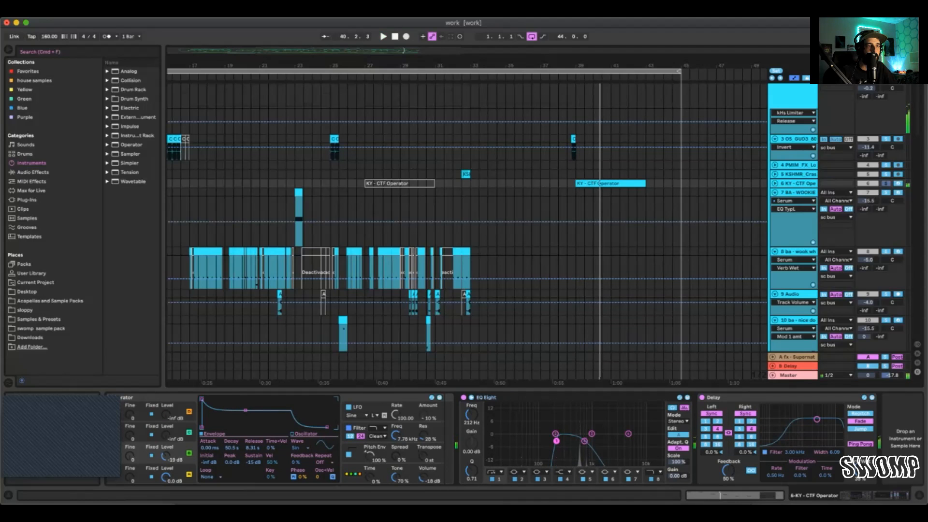
key(space)
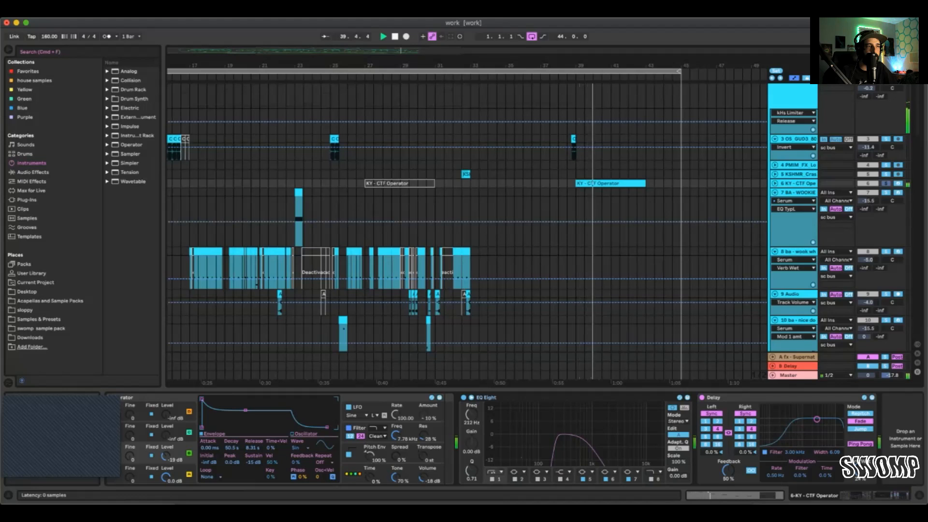
key(space)
click(464, 397)
key(space)
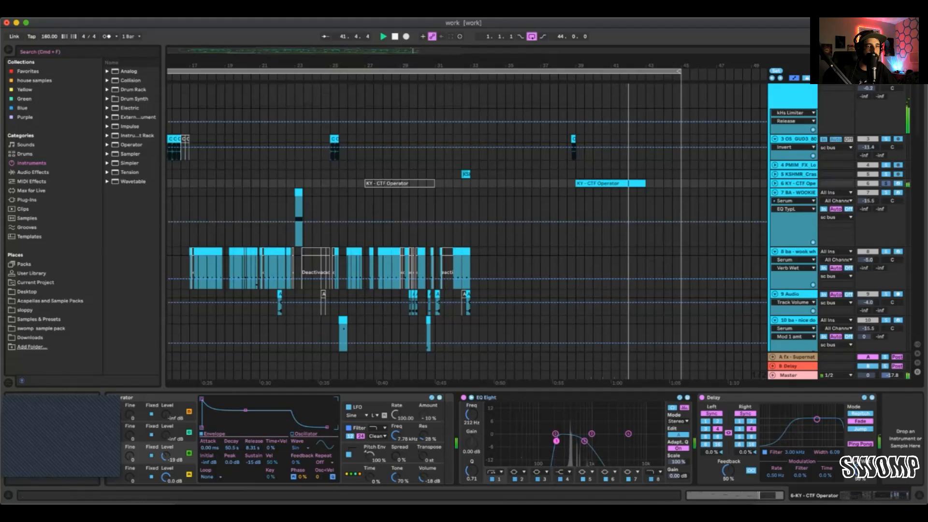
Compare the KY - CTF Operator clip with the Delay device switched off and on again.
key(space)
key(0)
key(space)
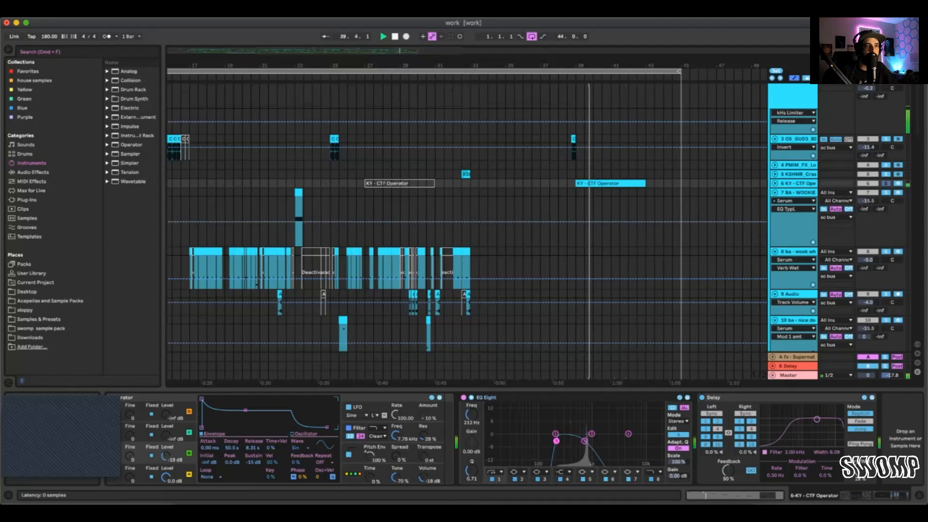
key(space)
key(0)
key(space)
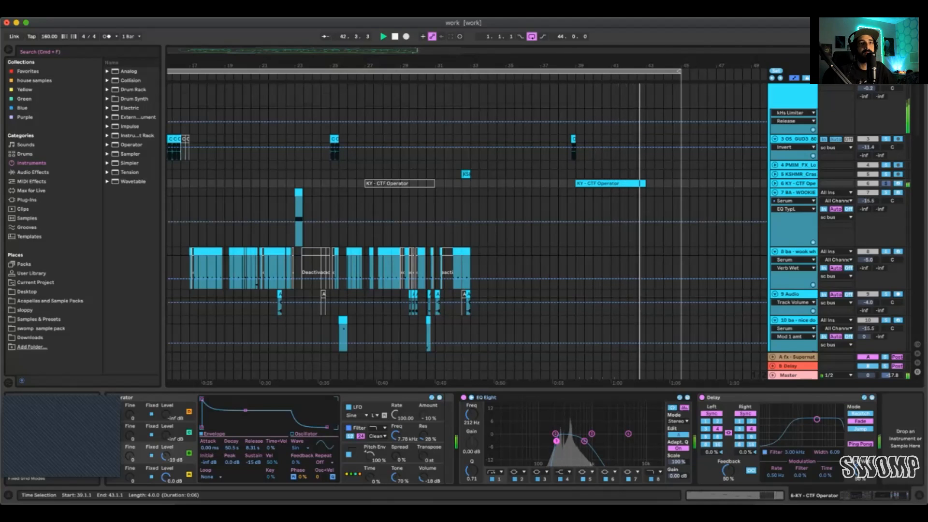
key(space)
Collapse the sc bus and drums groups to give an overview of the whole arrangement.
scroll(467, 213, down, 10)
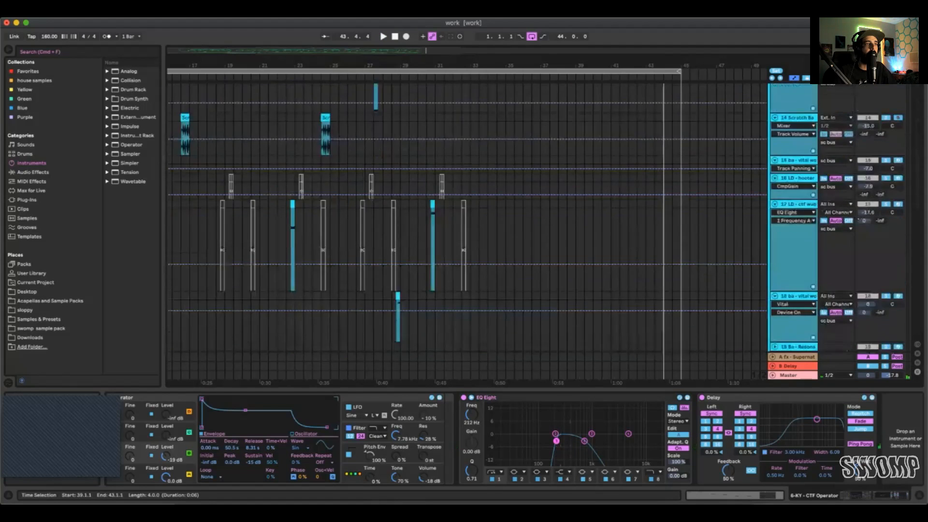
scroll(467, 218, down, 10)
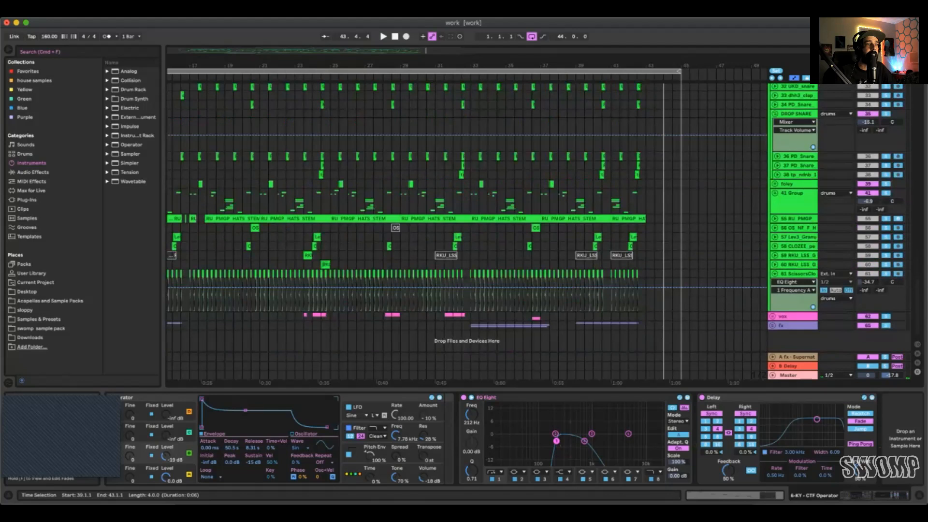
scroll(467, 217, up, 6)
scroll(402, 180, down, 6)
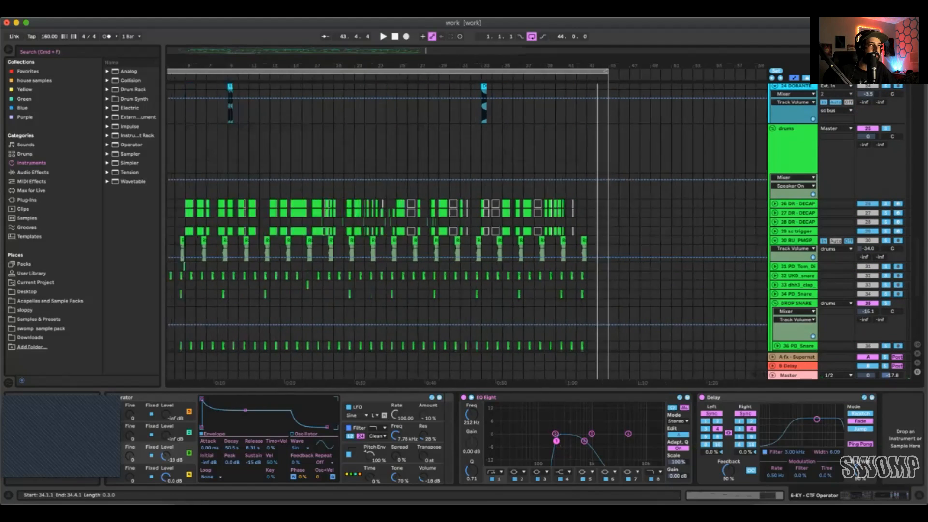
scroll(402, 180, up, 10)
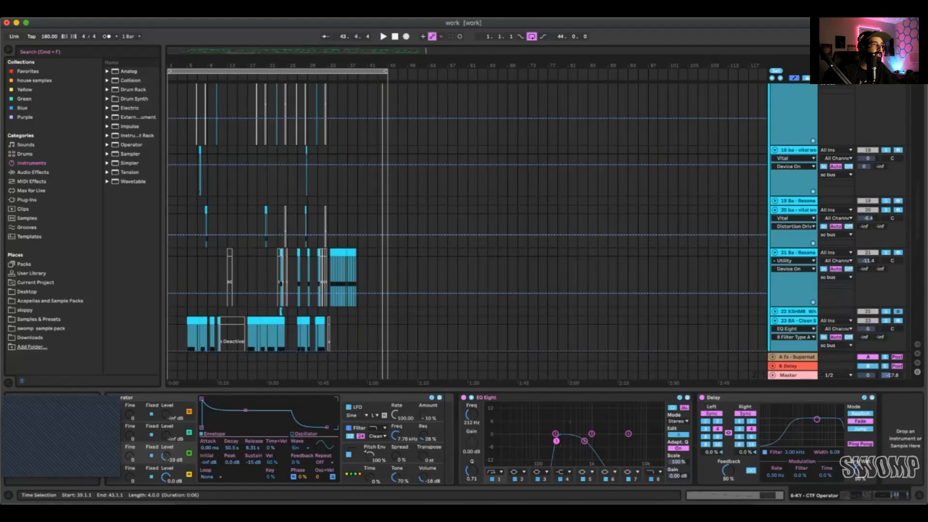
scroll(402, 179, up, 8)
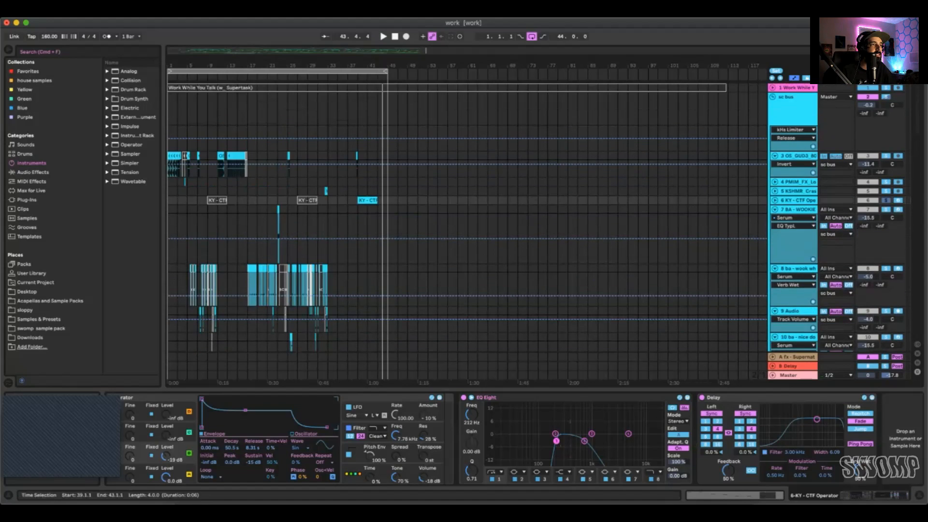
click(773, 96)
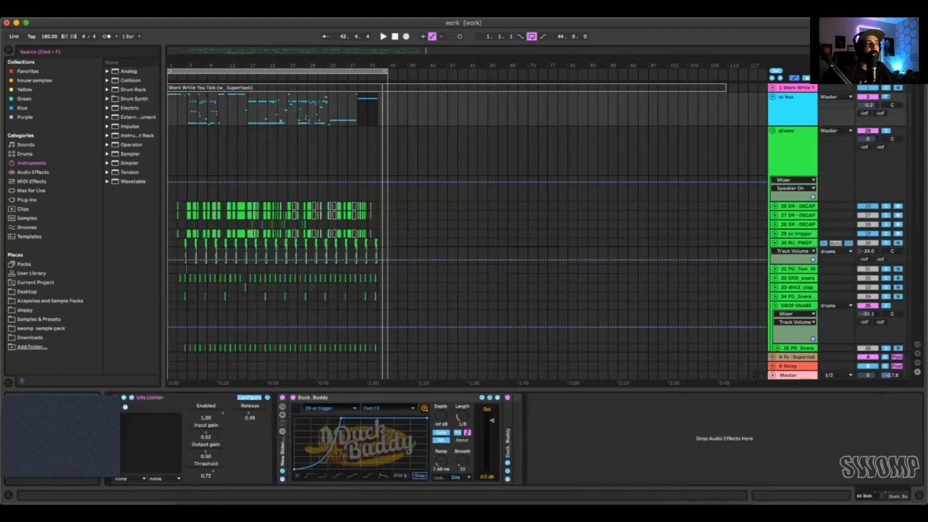
click(772, 131)
drag(183, 65, 210, 107)
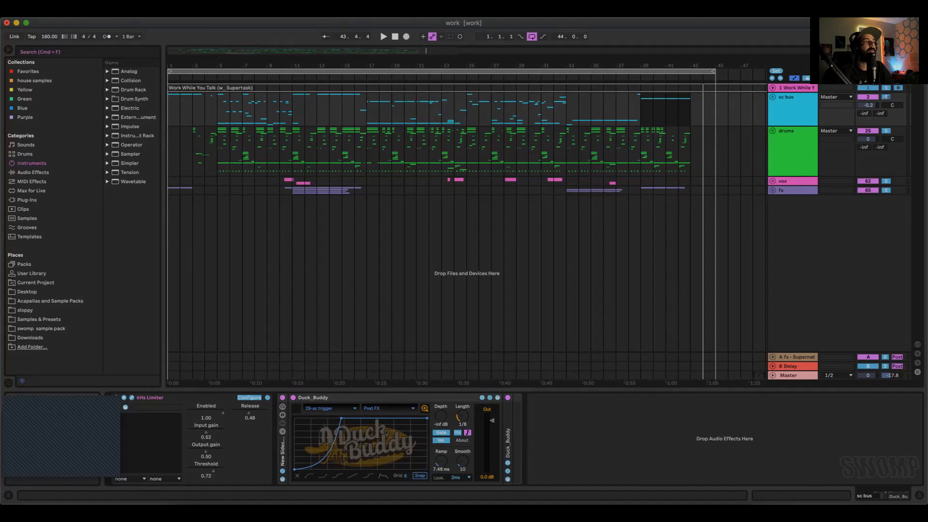
drag(210, 66, 211, 71)
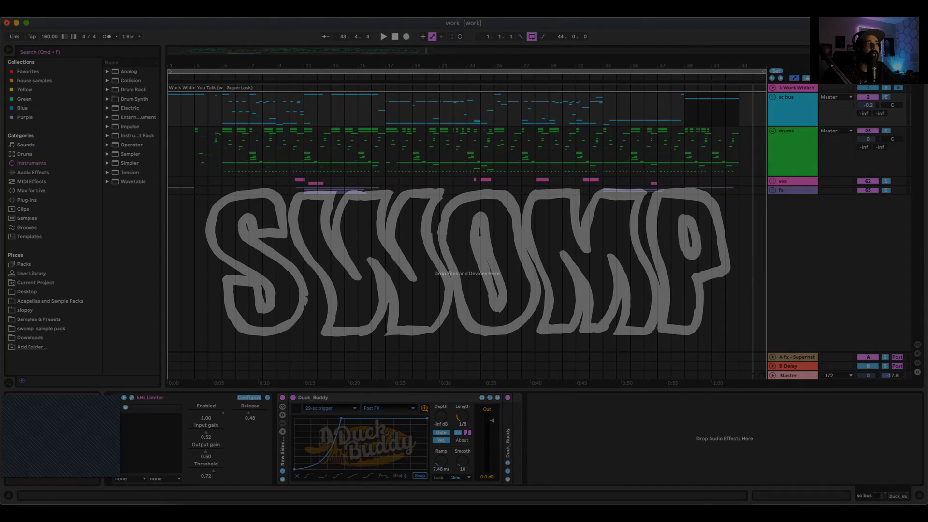